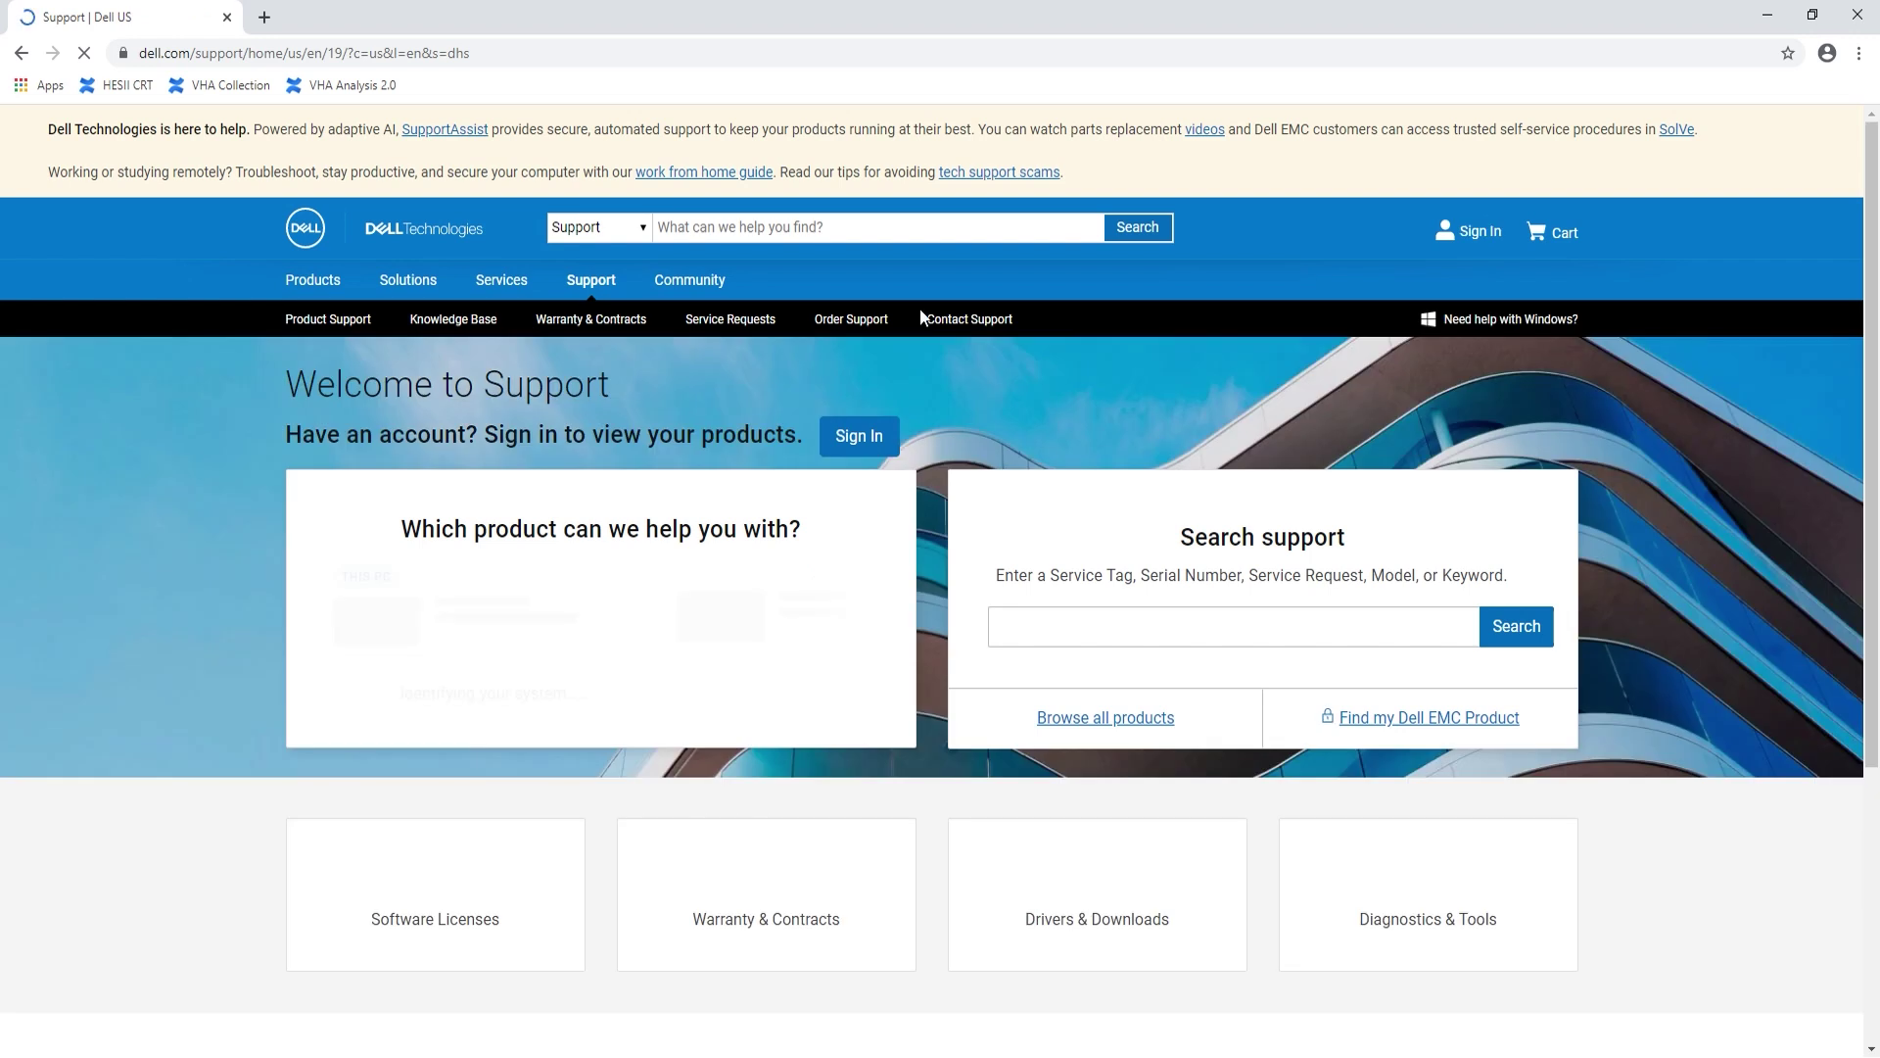
# Sign in to Dell Support, search 'ddos 6 2 0 35' and filter results to Downloads & Drivers.
pyautogui.moveTo(1476, 237)
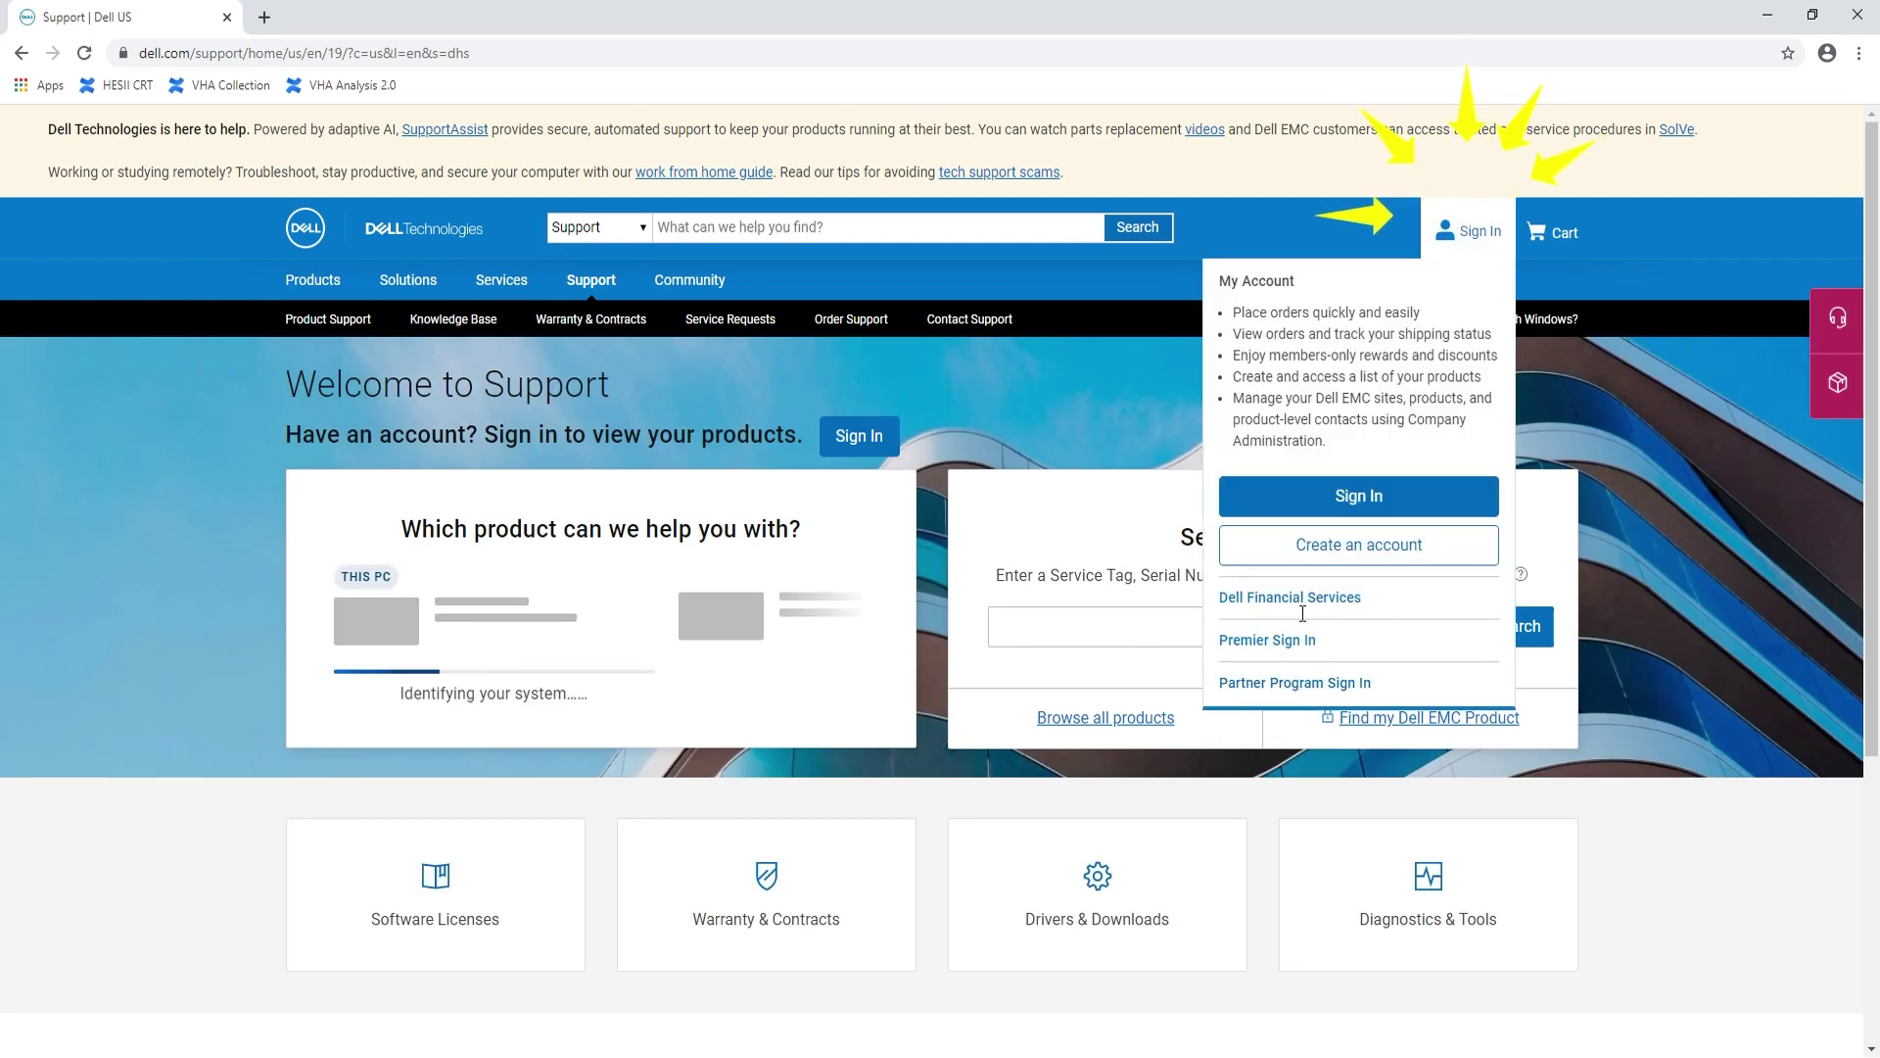
pyautogui.click(1344, 512)
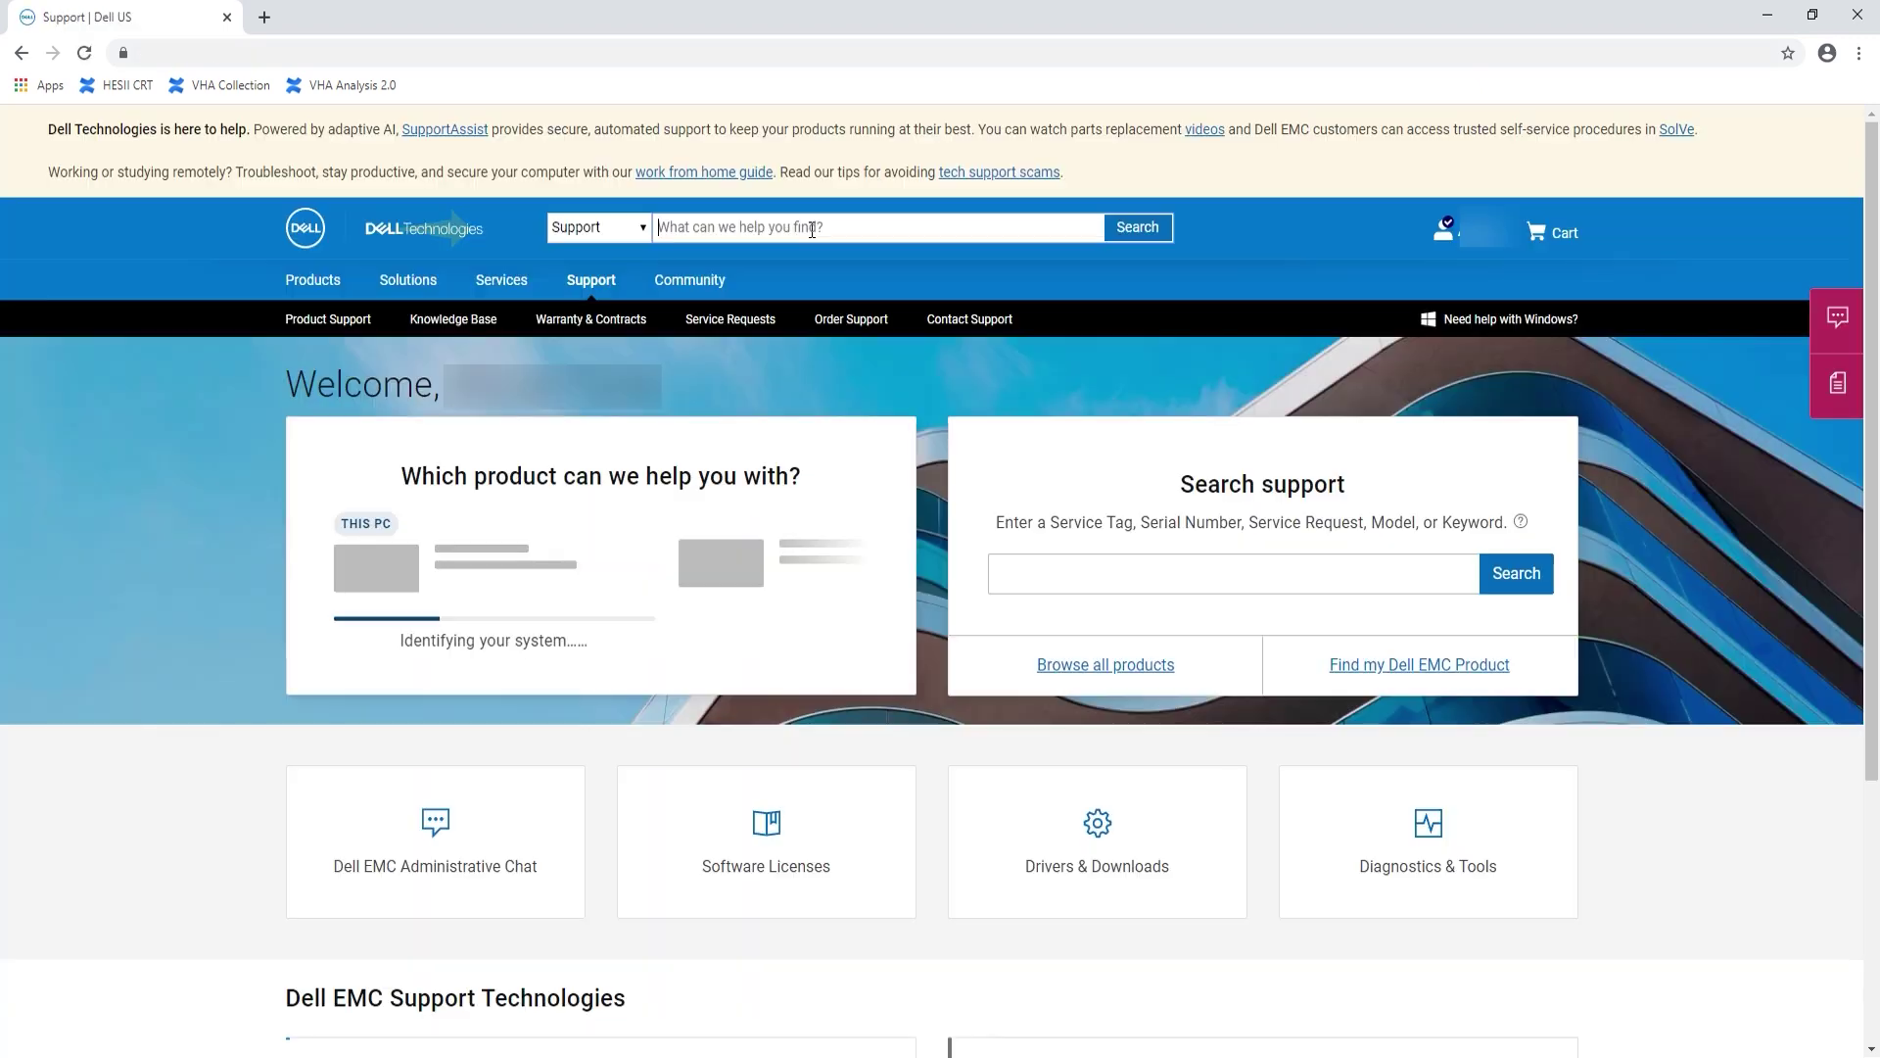
pyautogui.write('DDOS ')
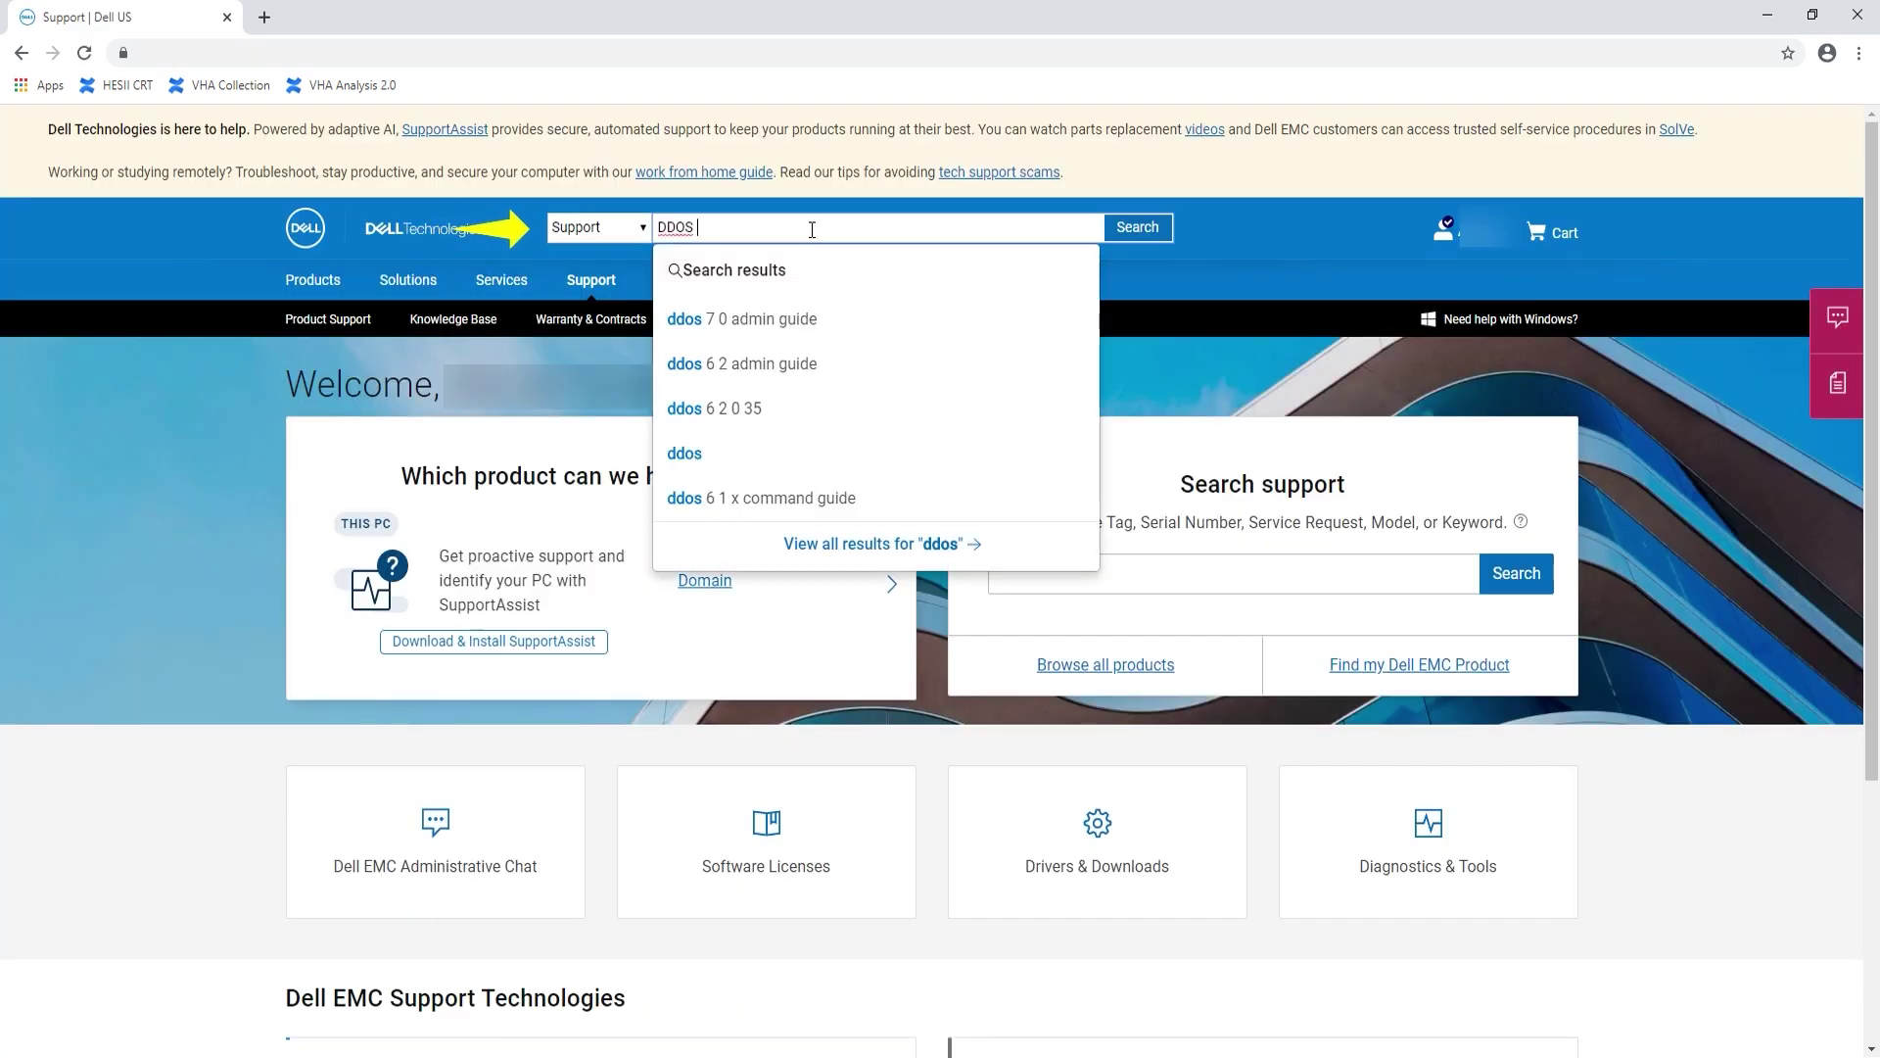
pyautogui.write('6')
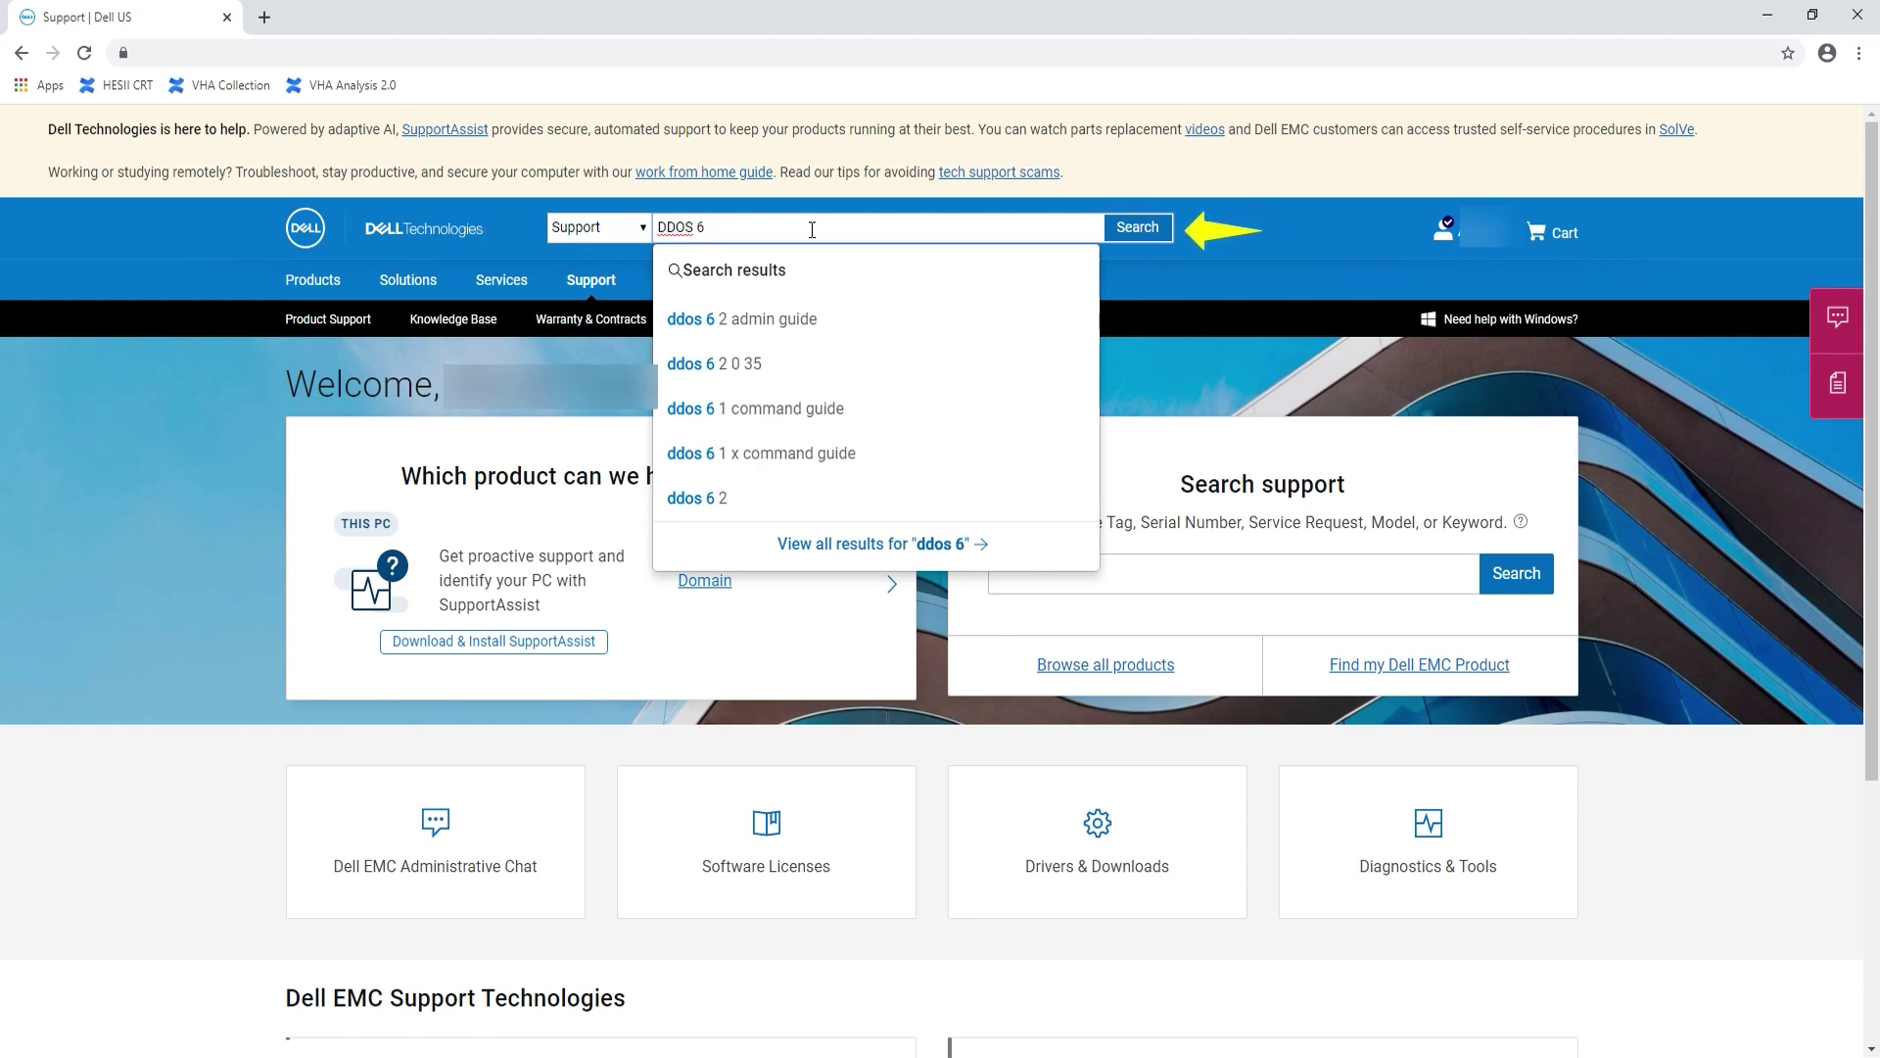
pyautogui.click(719, 378)
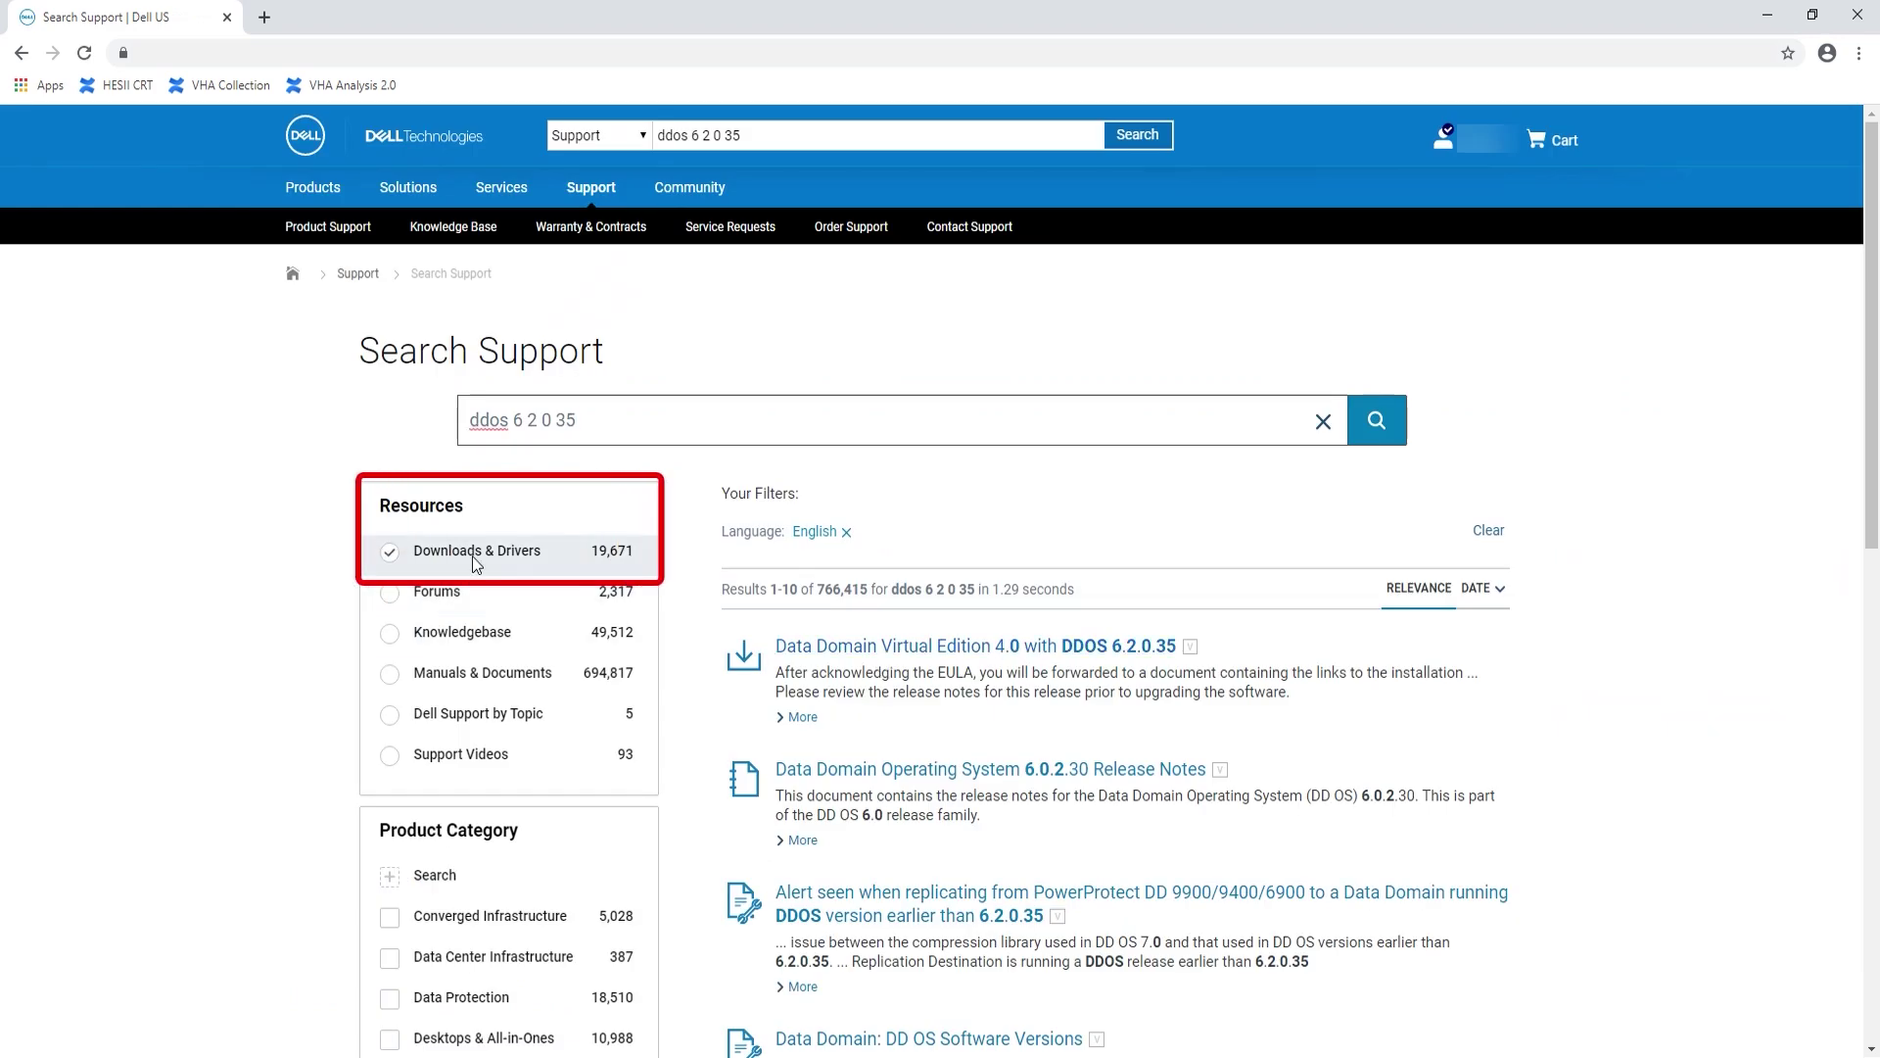
pyautogui.click(475, 566)
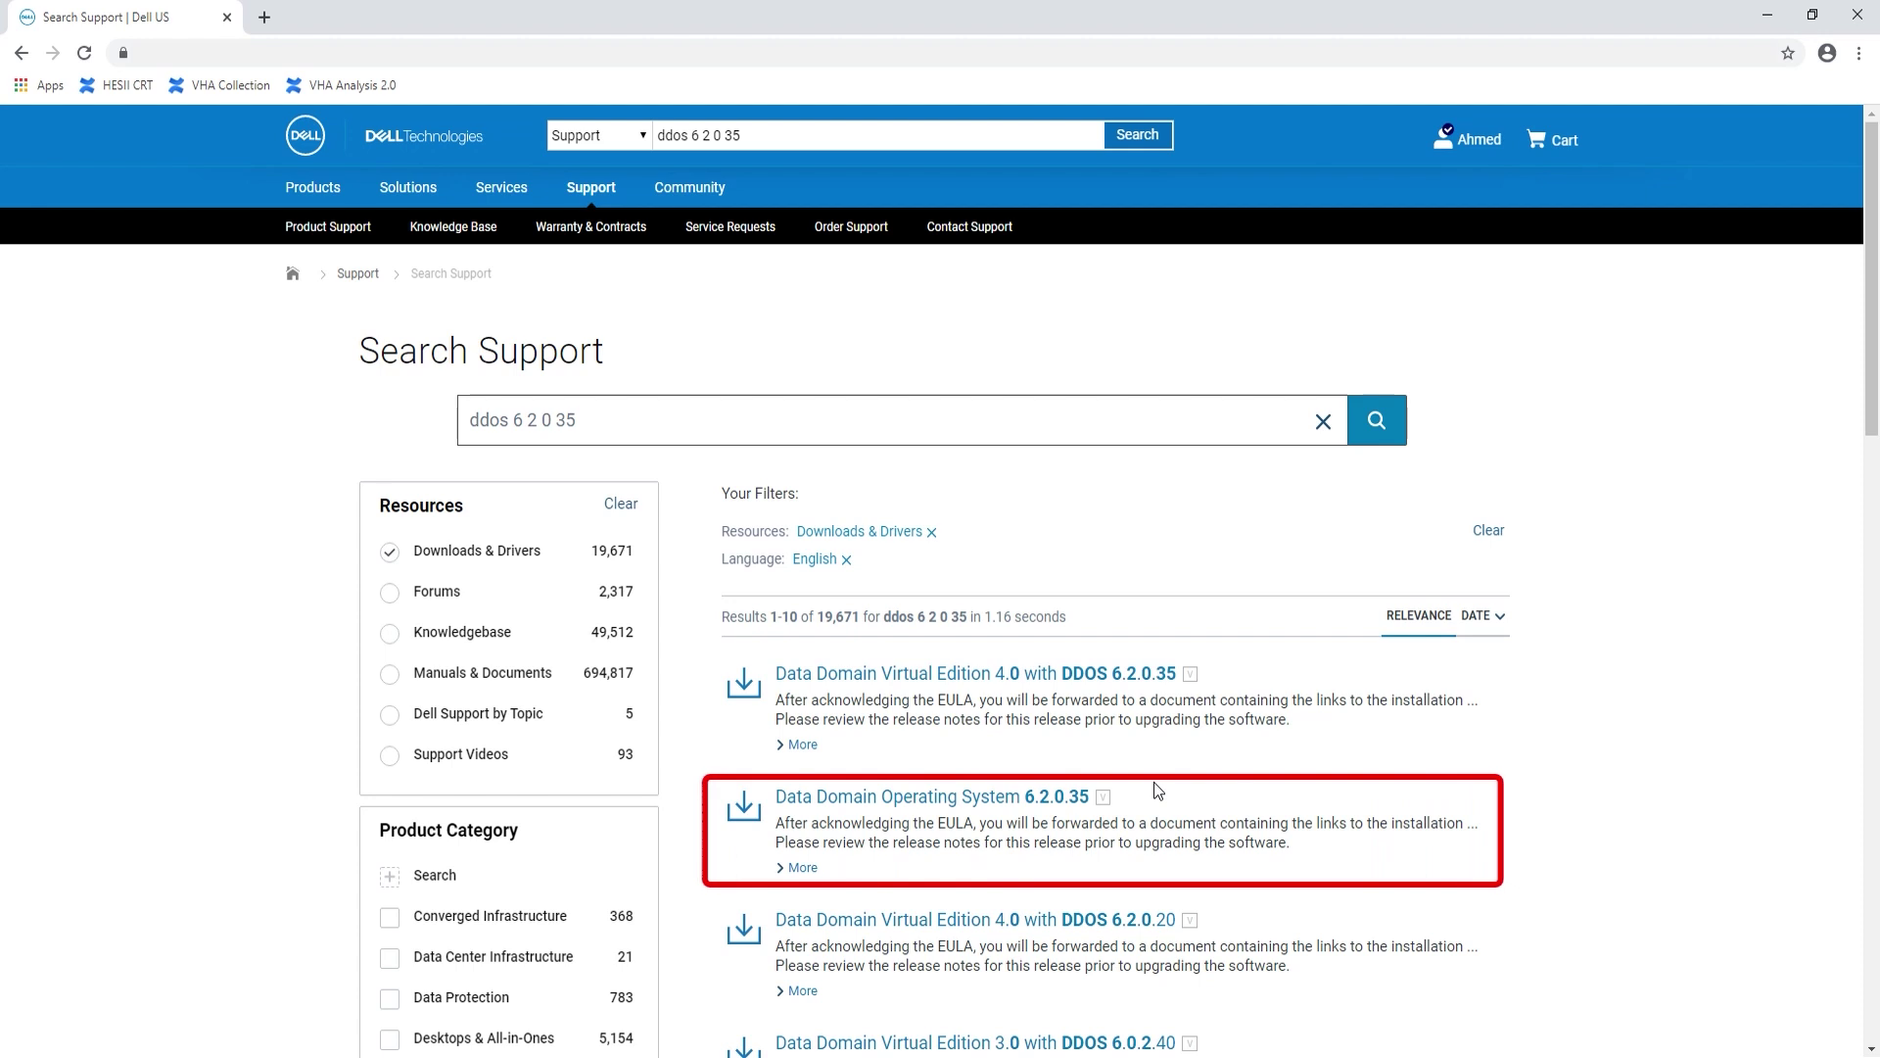
# Open the Data Domain OS 6.2.0.35 download, accept the EULA and download 6.2.0.35-635767.rpm.
pyautogui.click(997, 798)
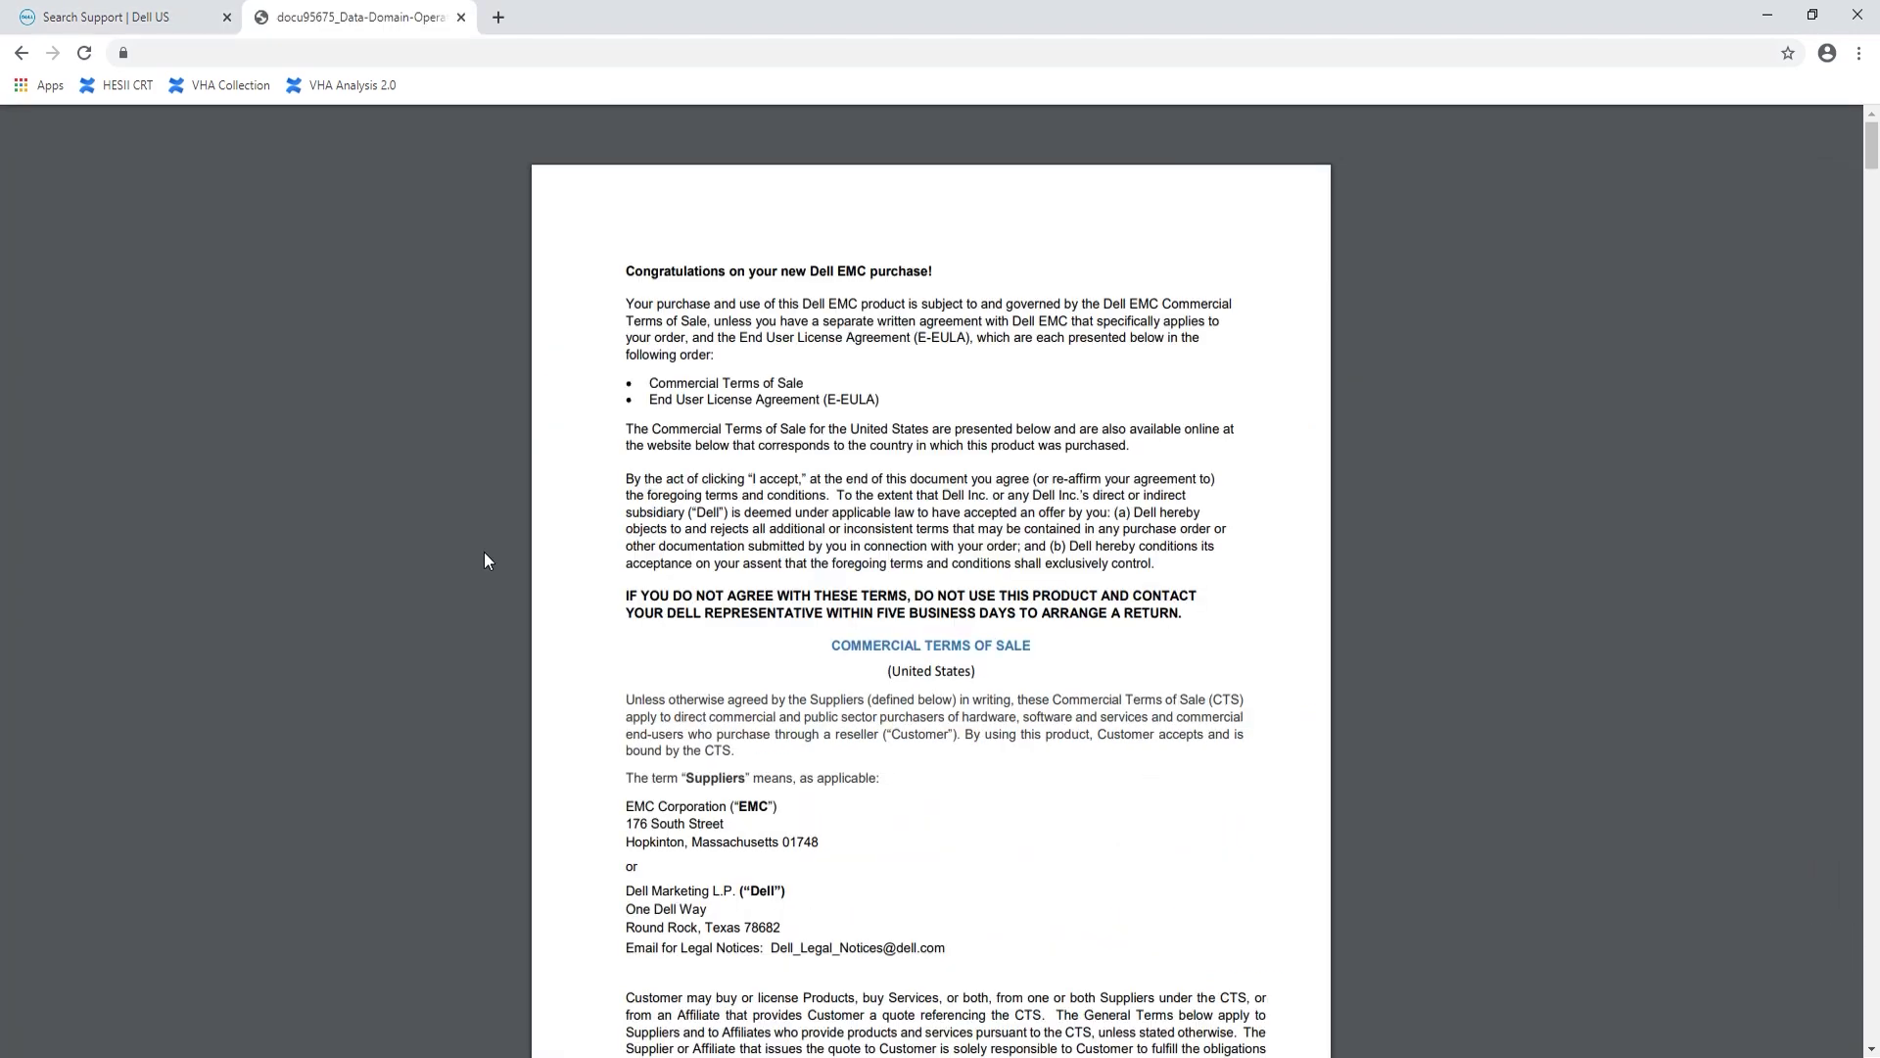
pyautogui.press('Right')
pyautogui.press('Right')
pyautogui.press('Right')
pyautogui.press('Right')
pyautogui.press('Right')
pyautogui.press('Right')
pyautogui.press('Right')
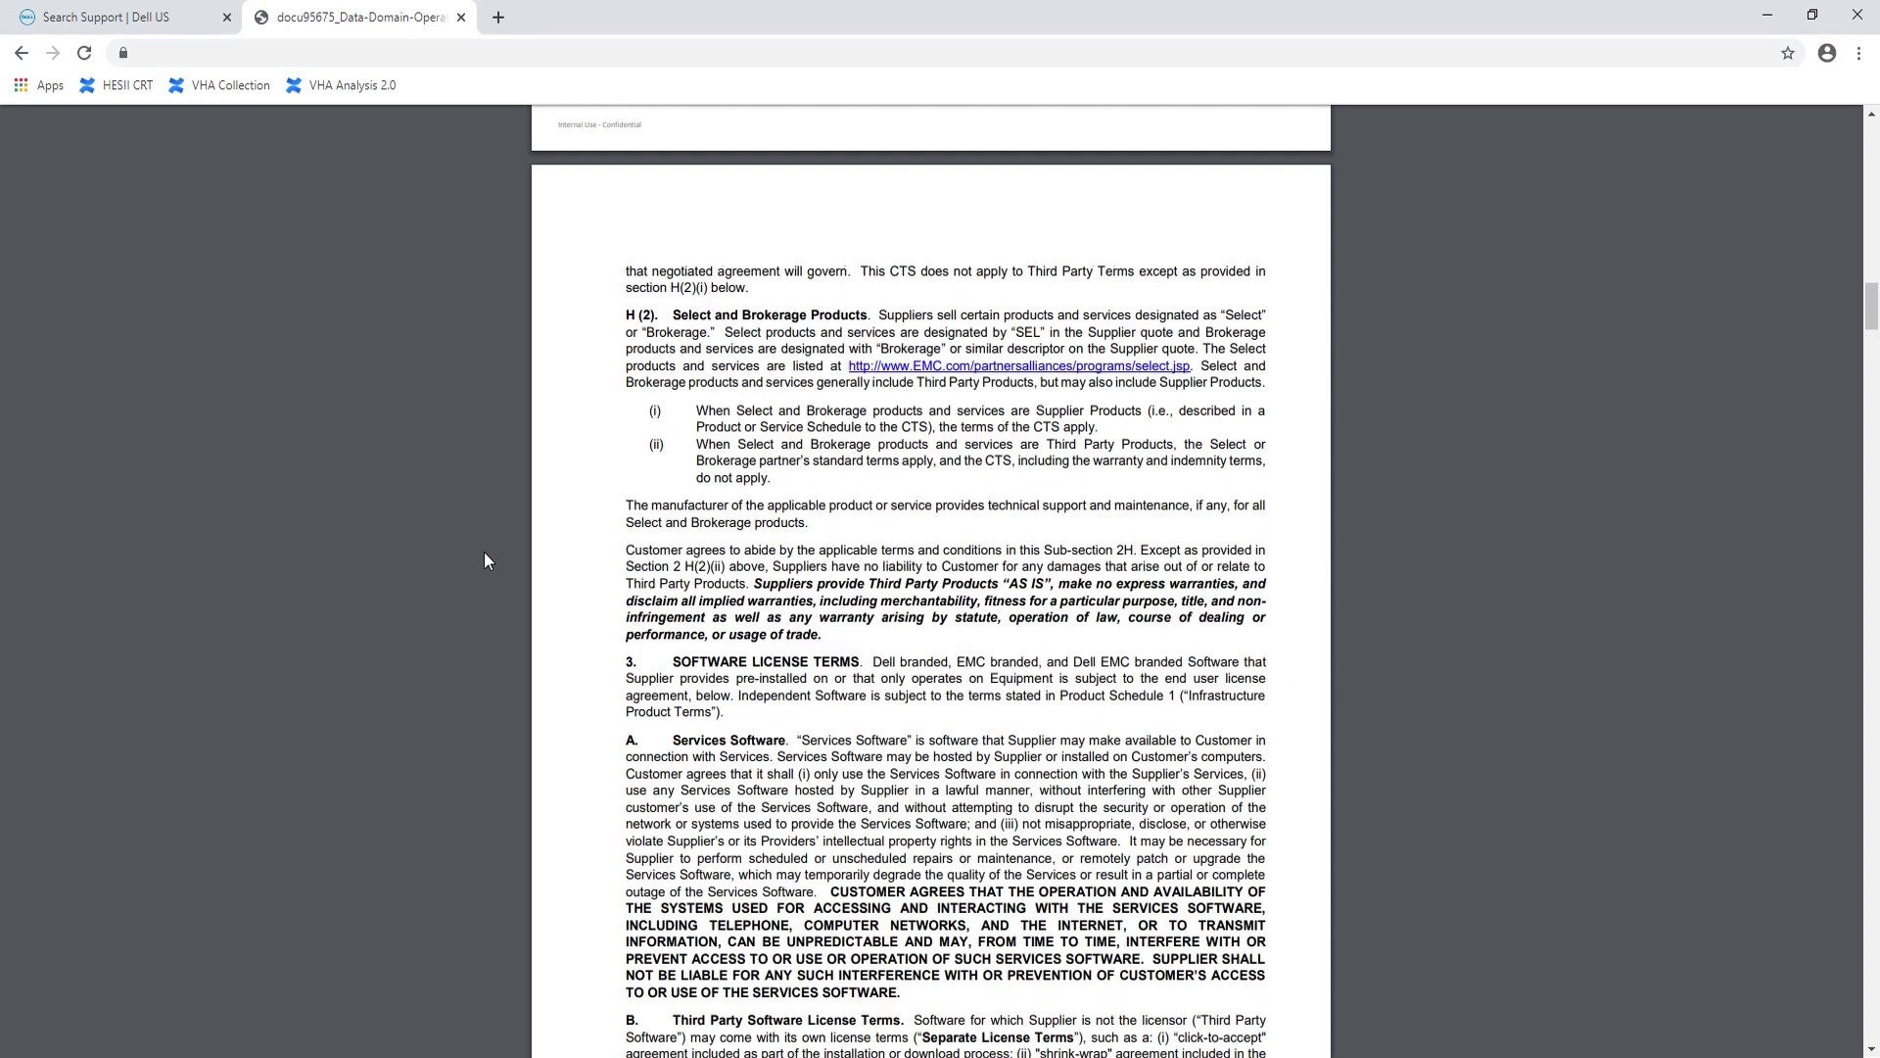
pyautogui.press('Right')
pyautogui.press('Right')
pyautogui.press('Right')
pyautogui.press('Right')
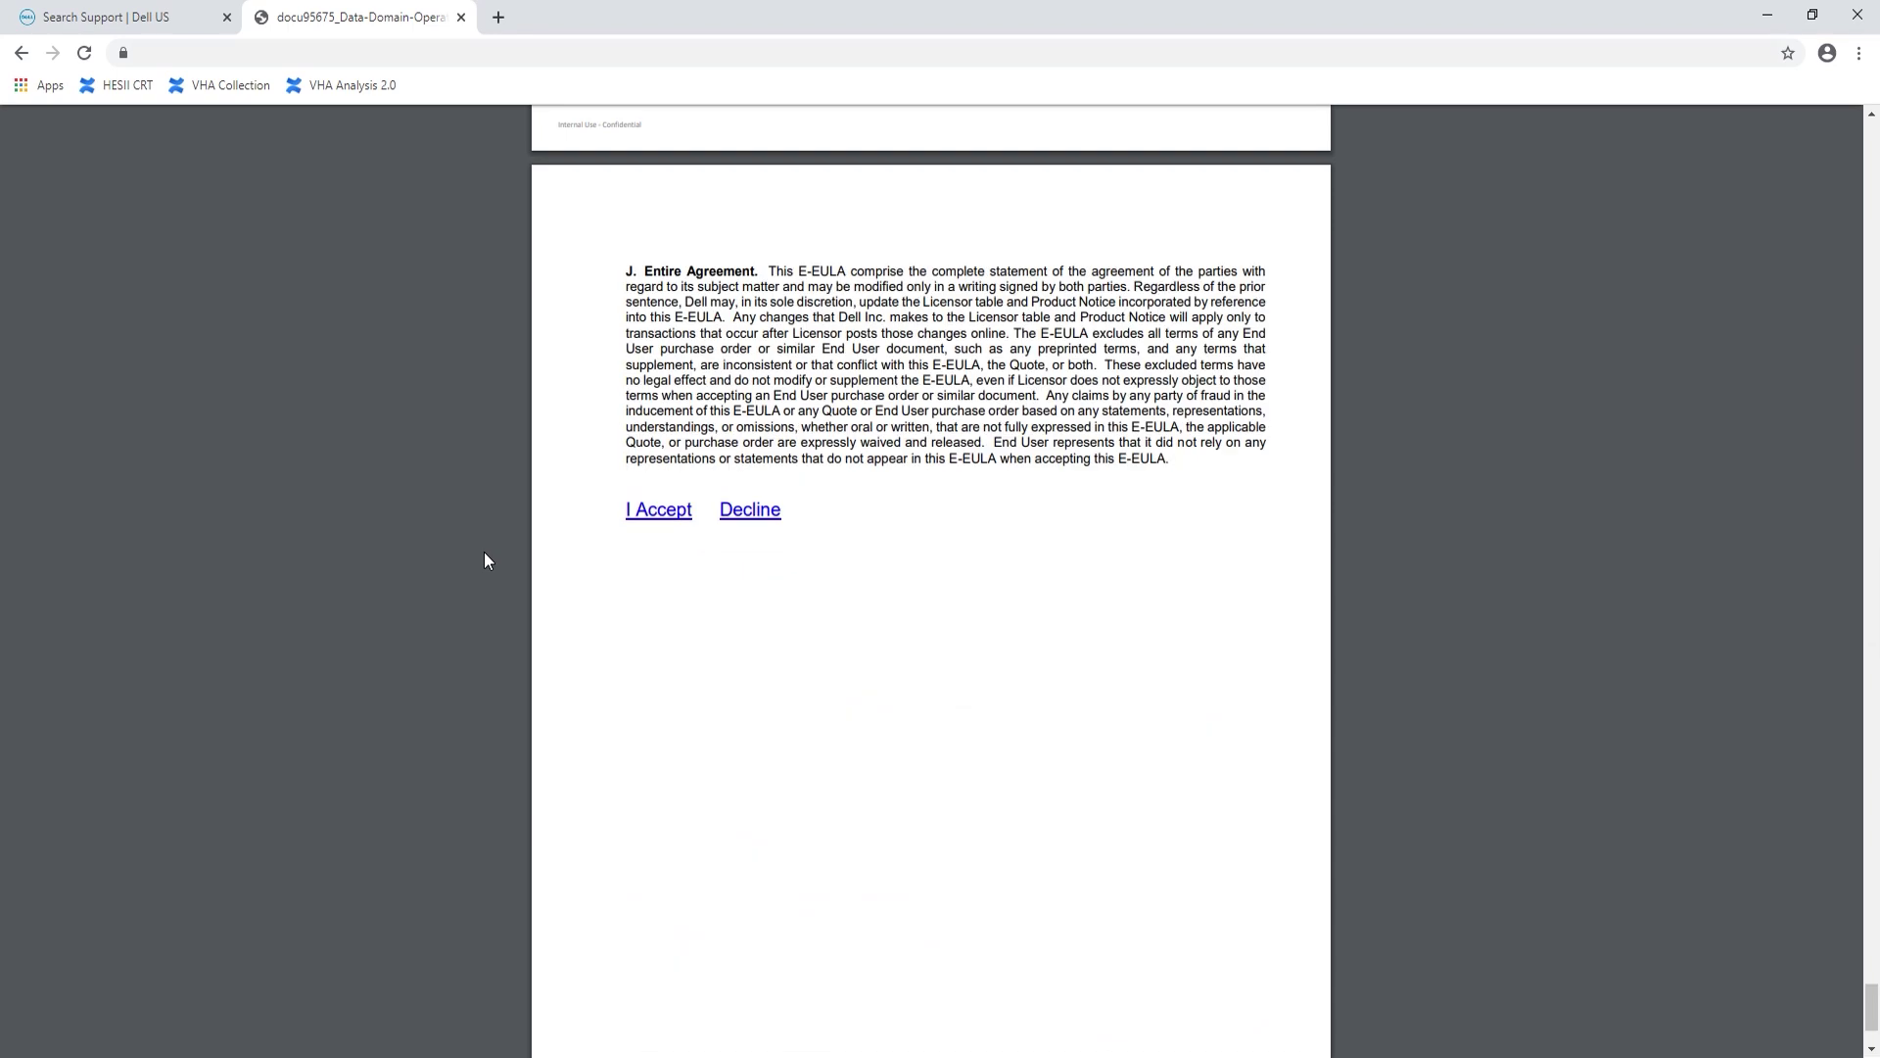
pyautogui.click(644, 516)
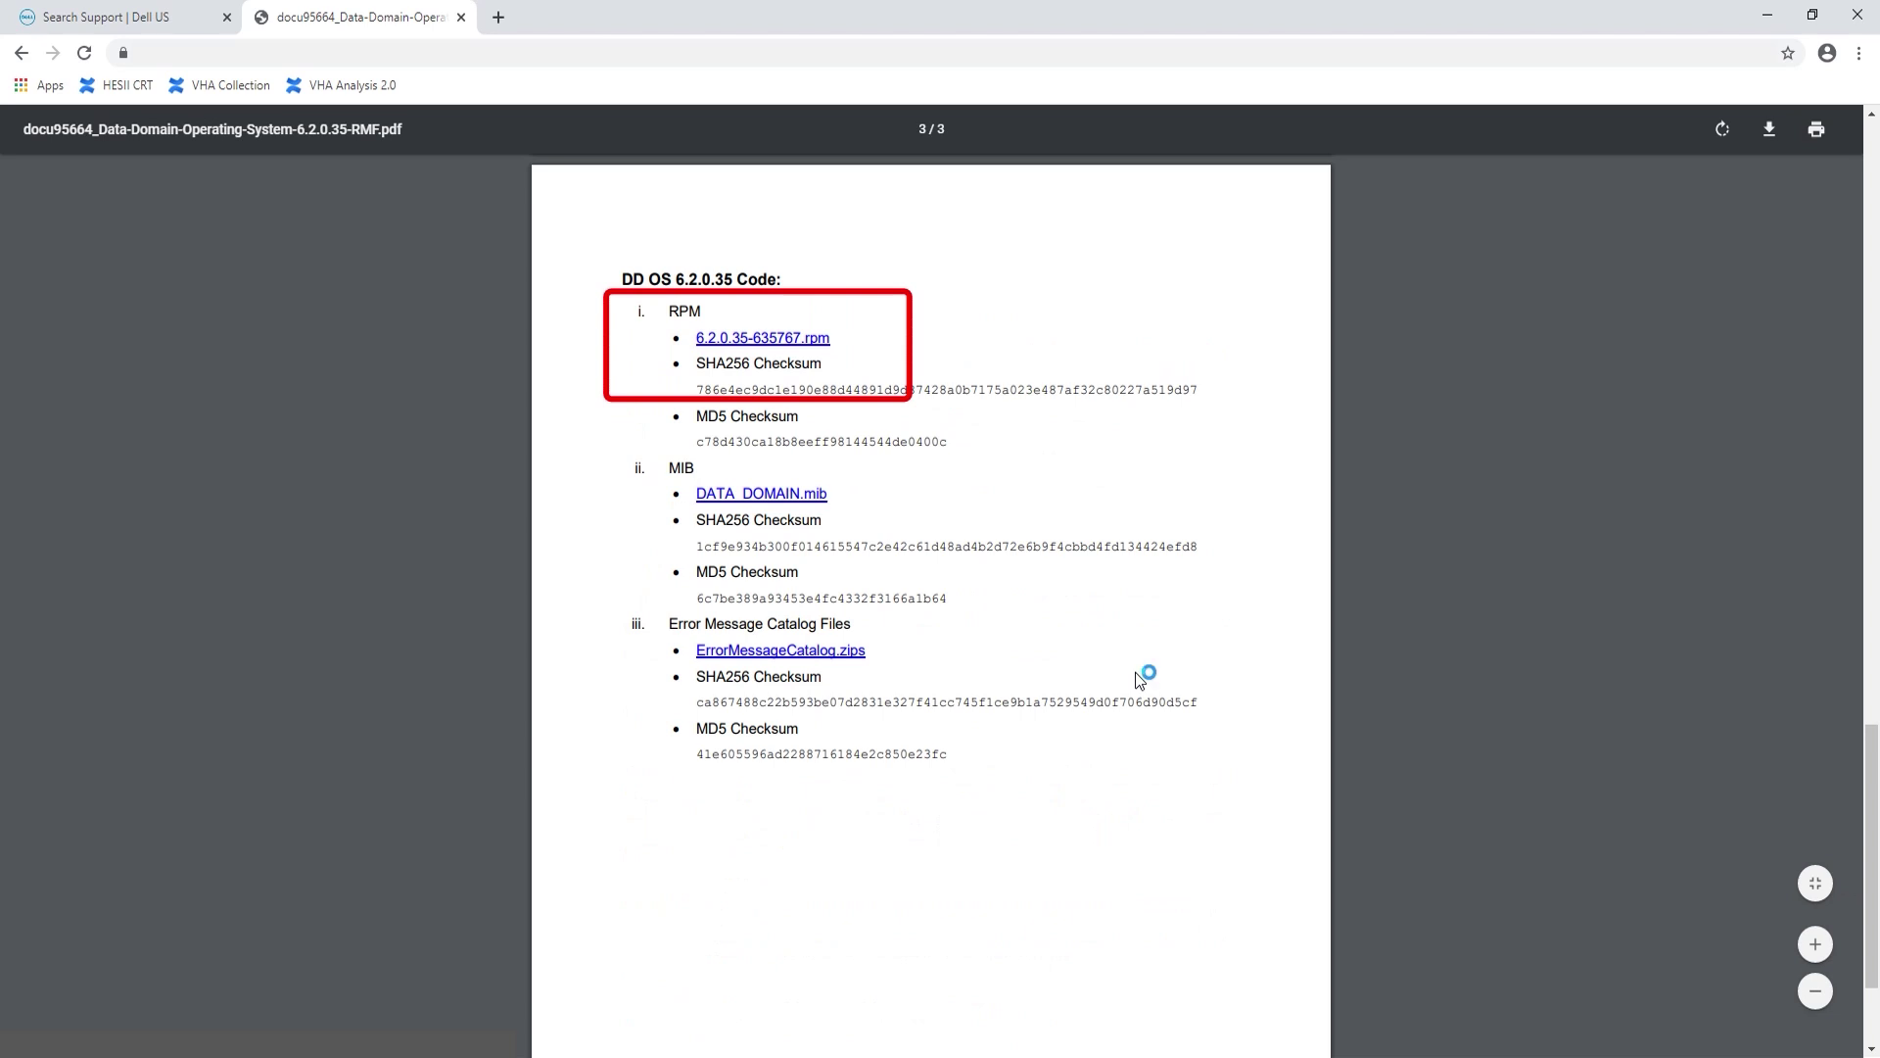
pyautogui.click(766, 339)
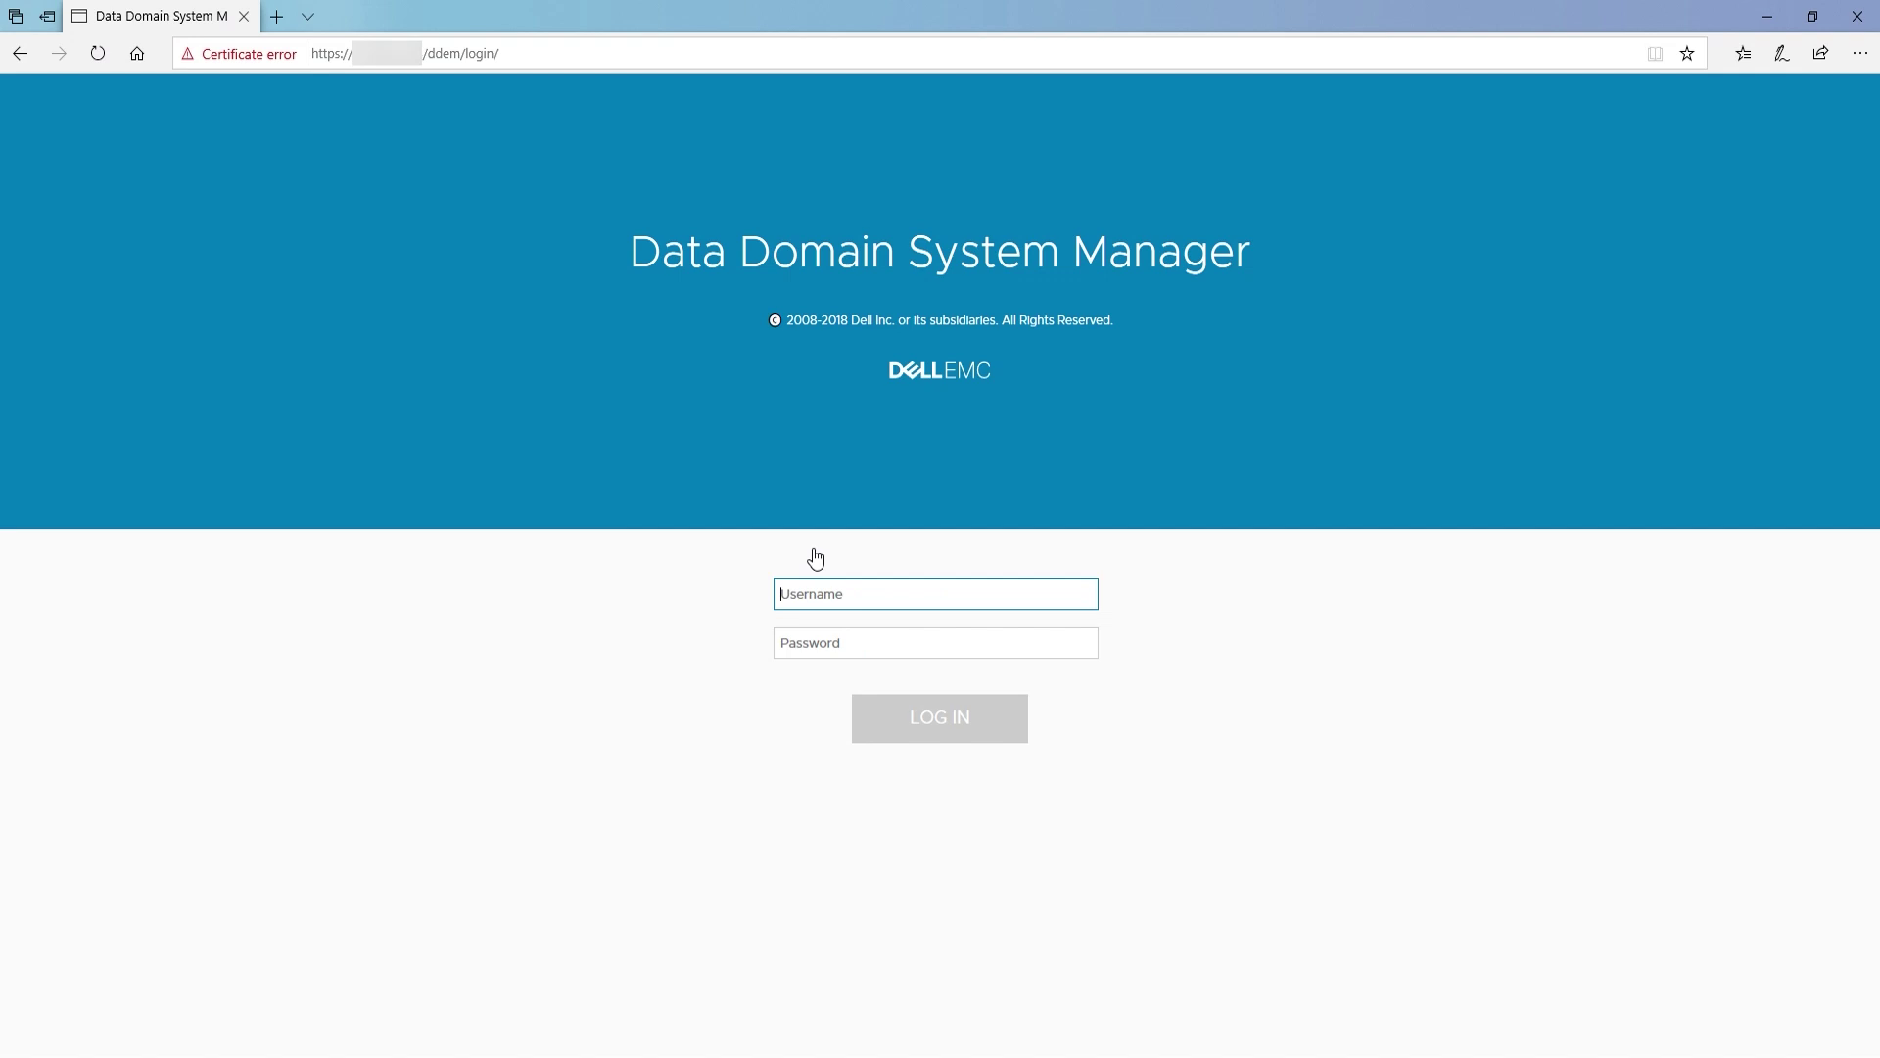
# Log into System Manager as sysadmin and go to the Maintenance > System page.
pyautogui.write('sysadmin')
pyautogui.press('Tab')
pyautogui.write('******')
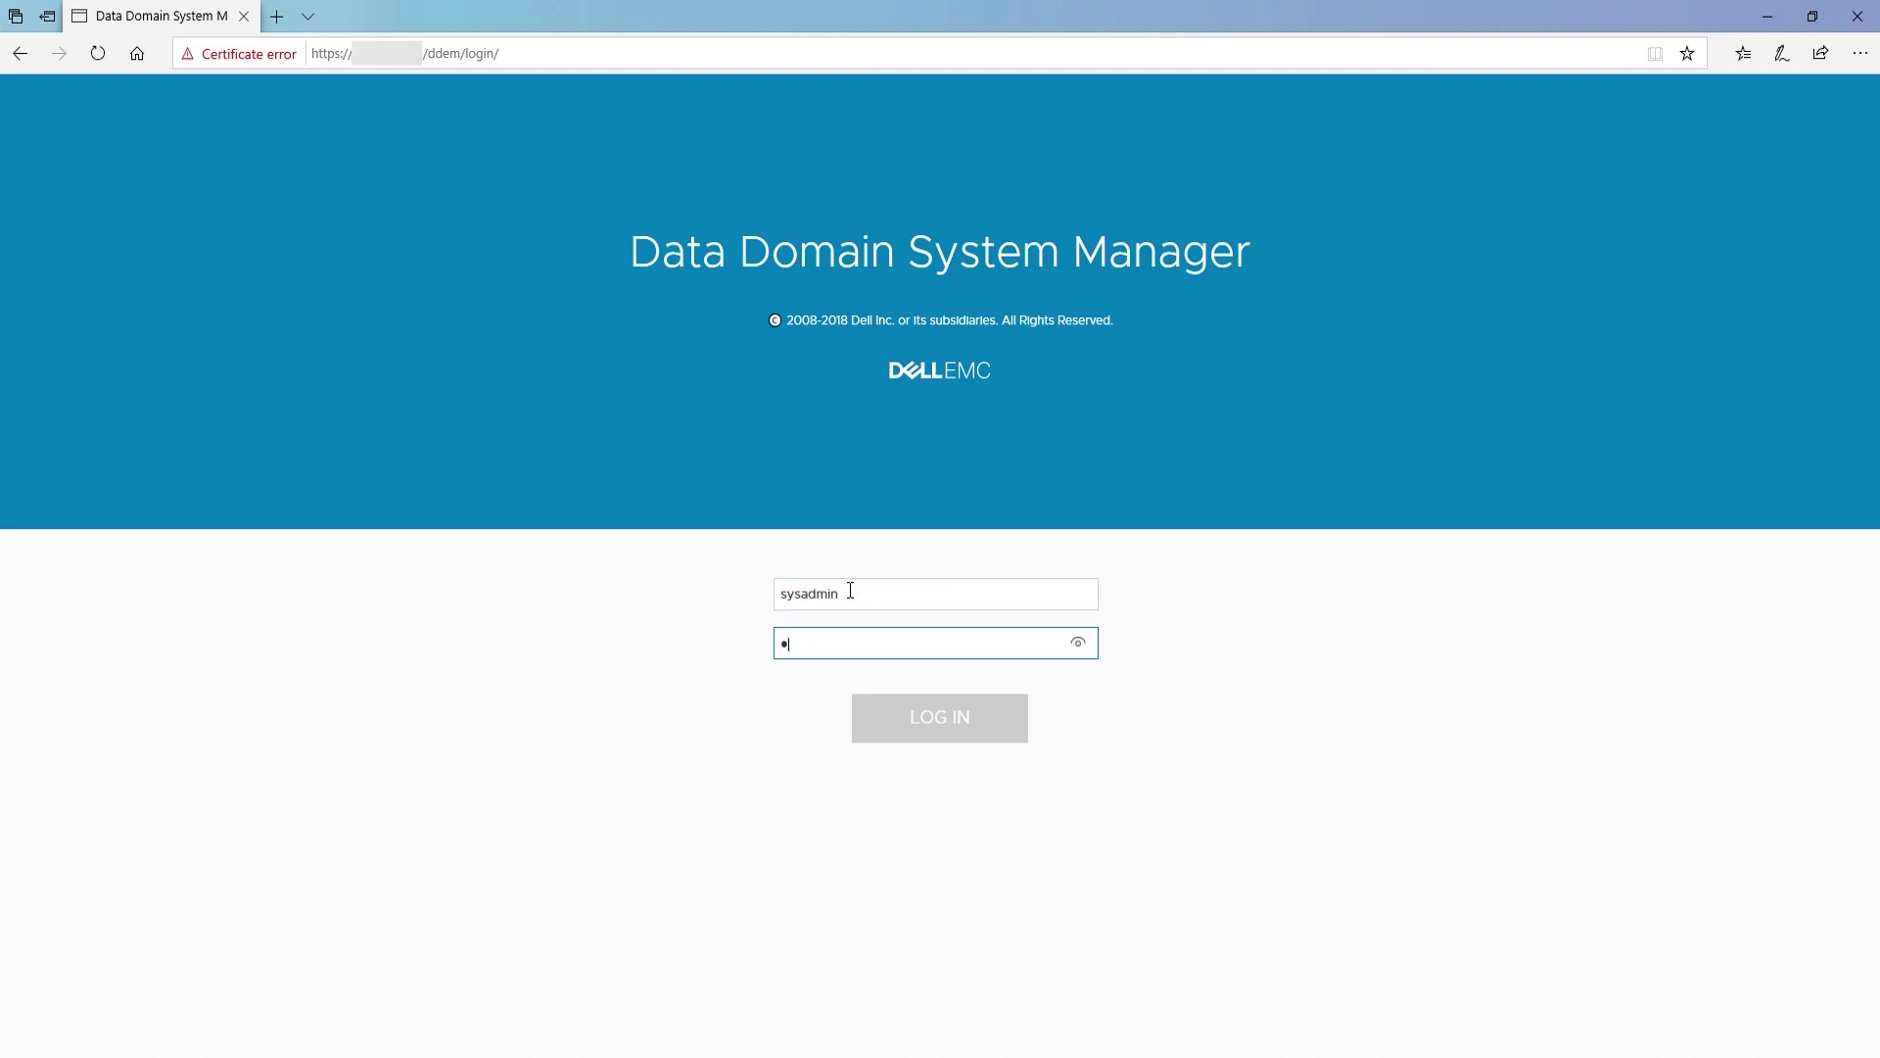
pyautogui.press('Return')
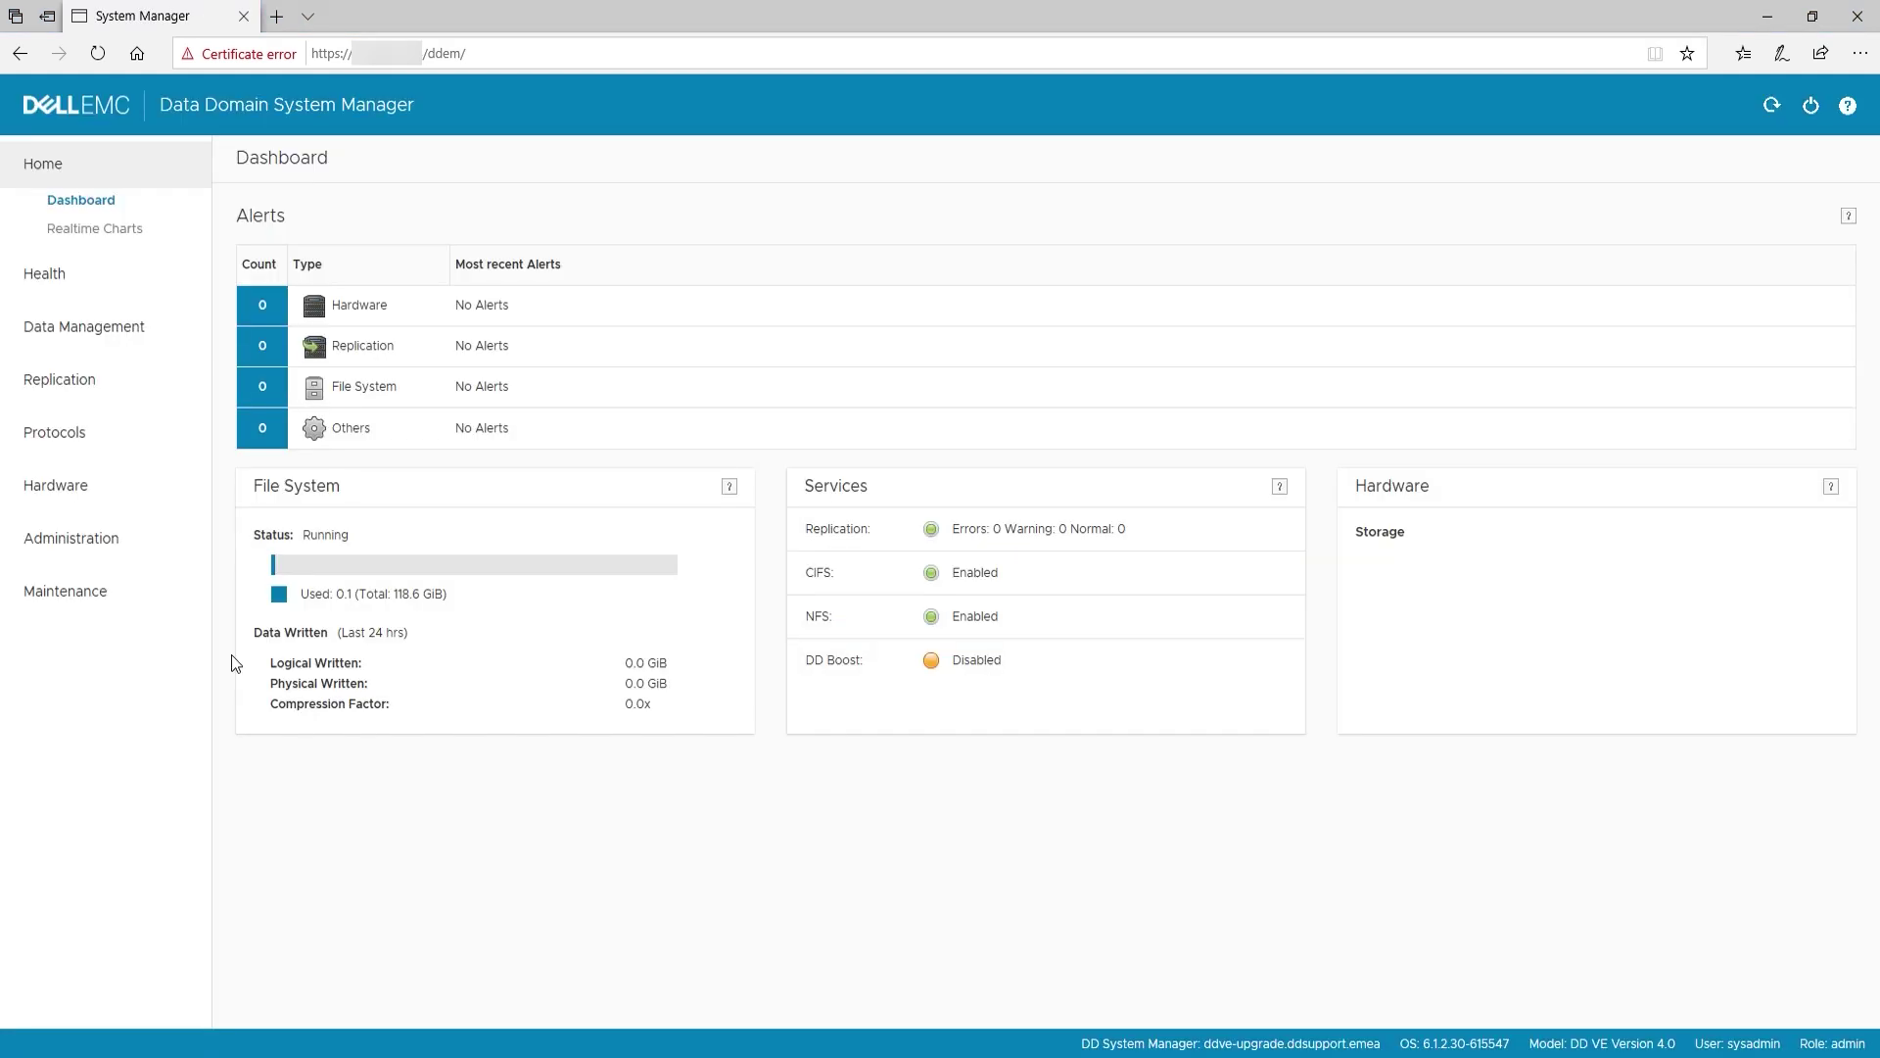
pyautogui.click(94, 600)
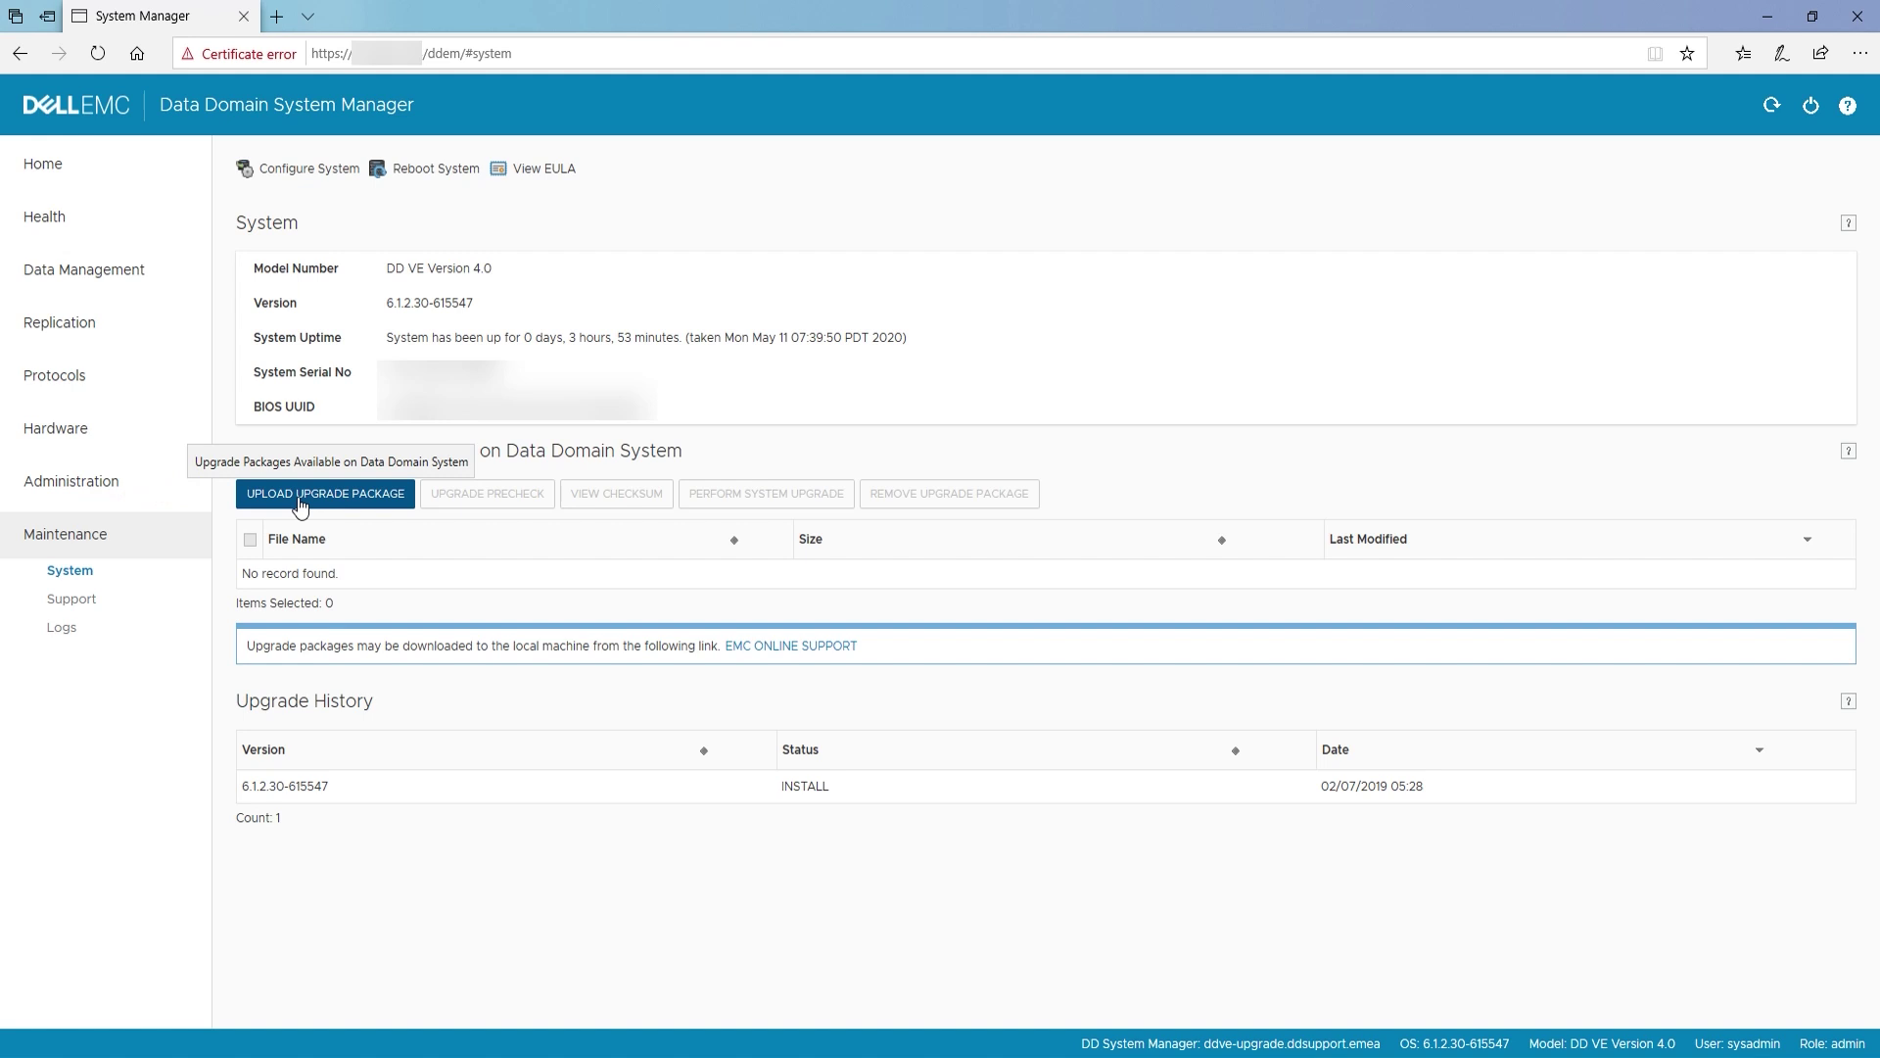
# Upload 6.2.0.35-635767.rpm from the Downloads folder as the upgrade package.
pyautogui.click(301, 499)
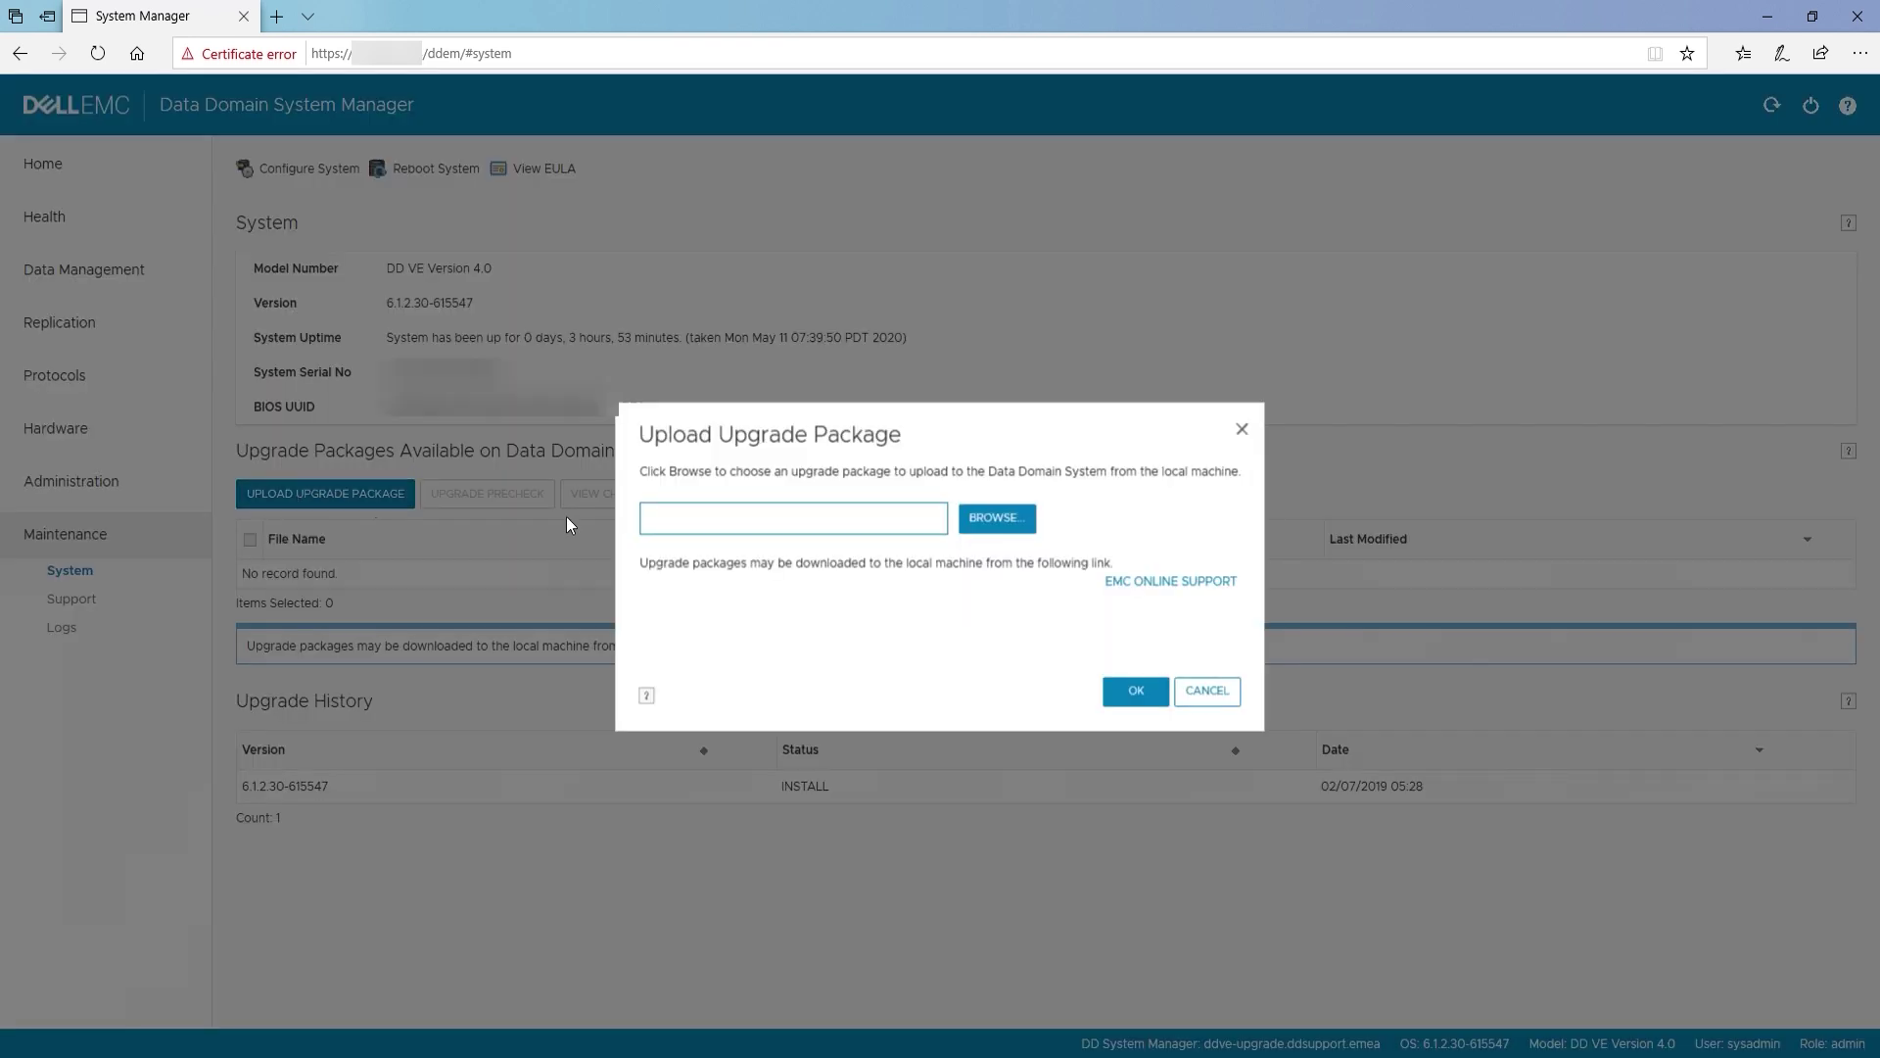
pyautogui.click(1013, 532)
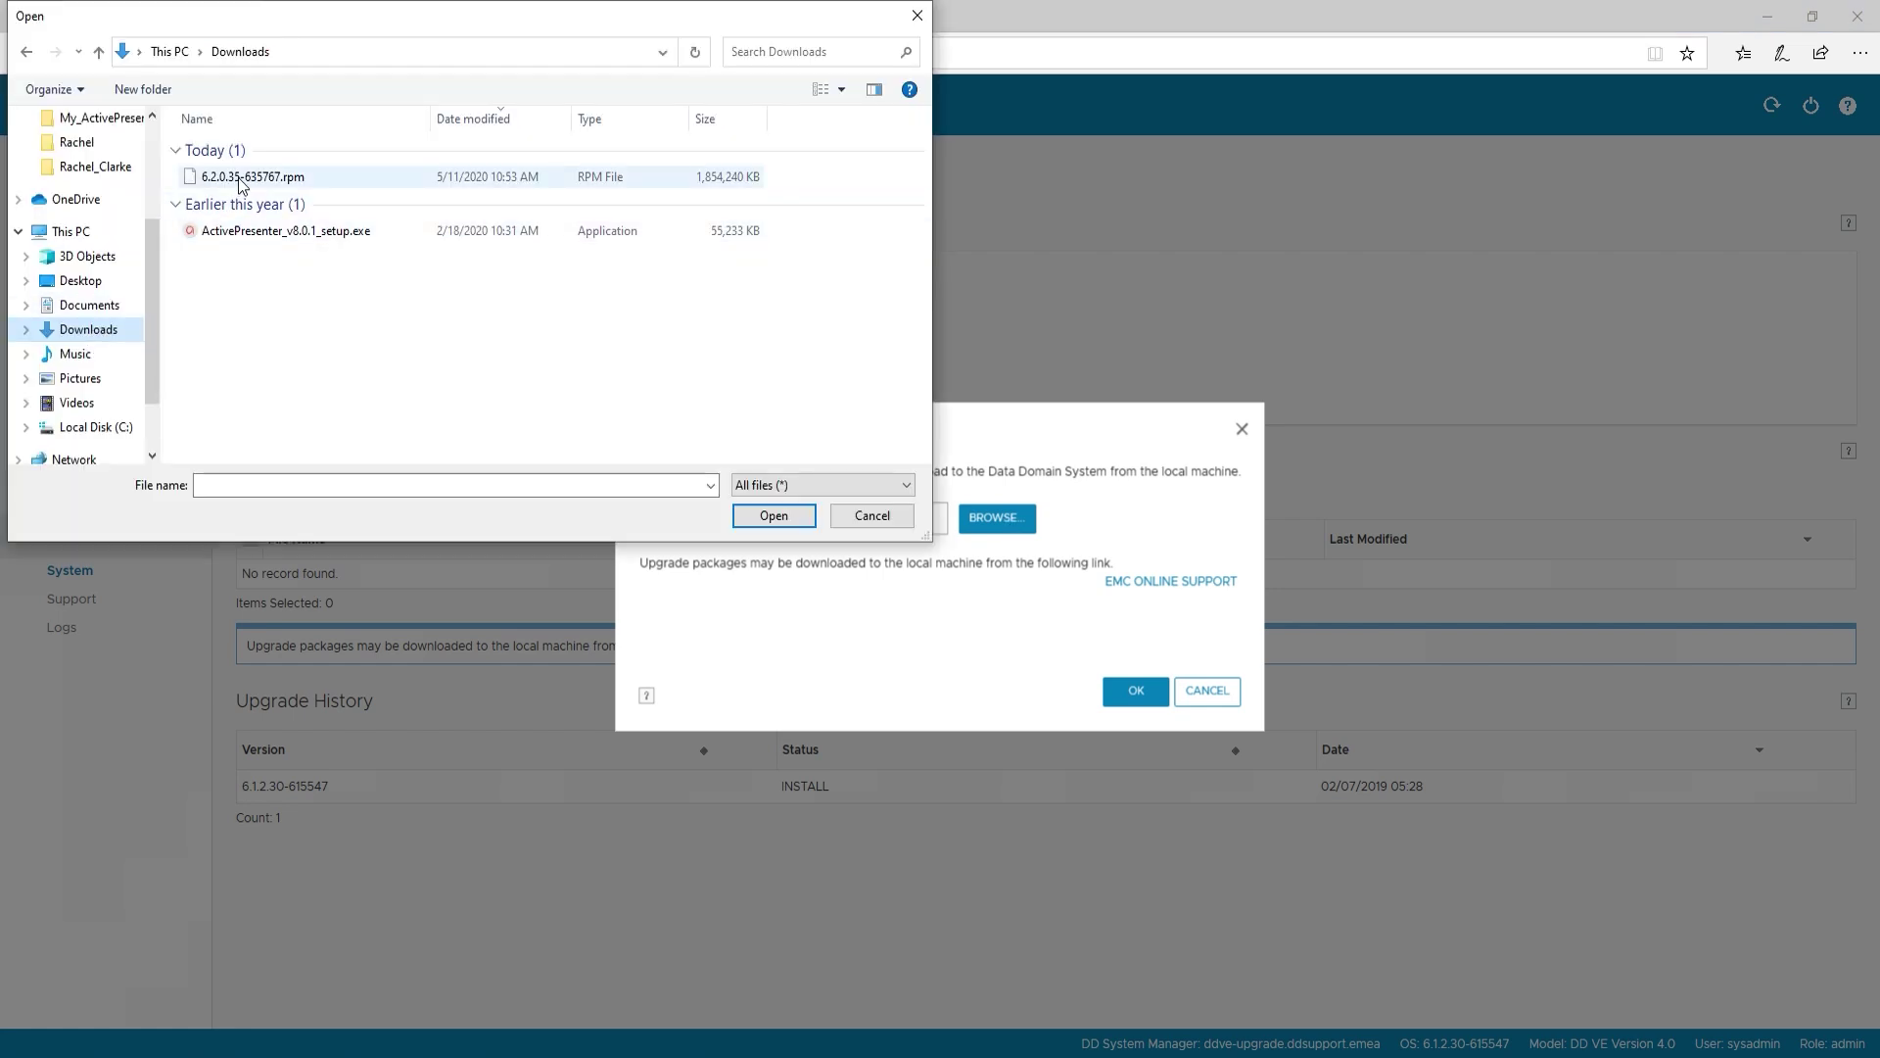
pyautogui.doubleClick(240, 178)
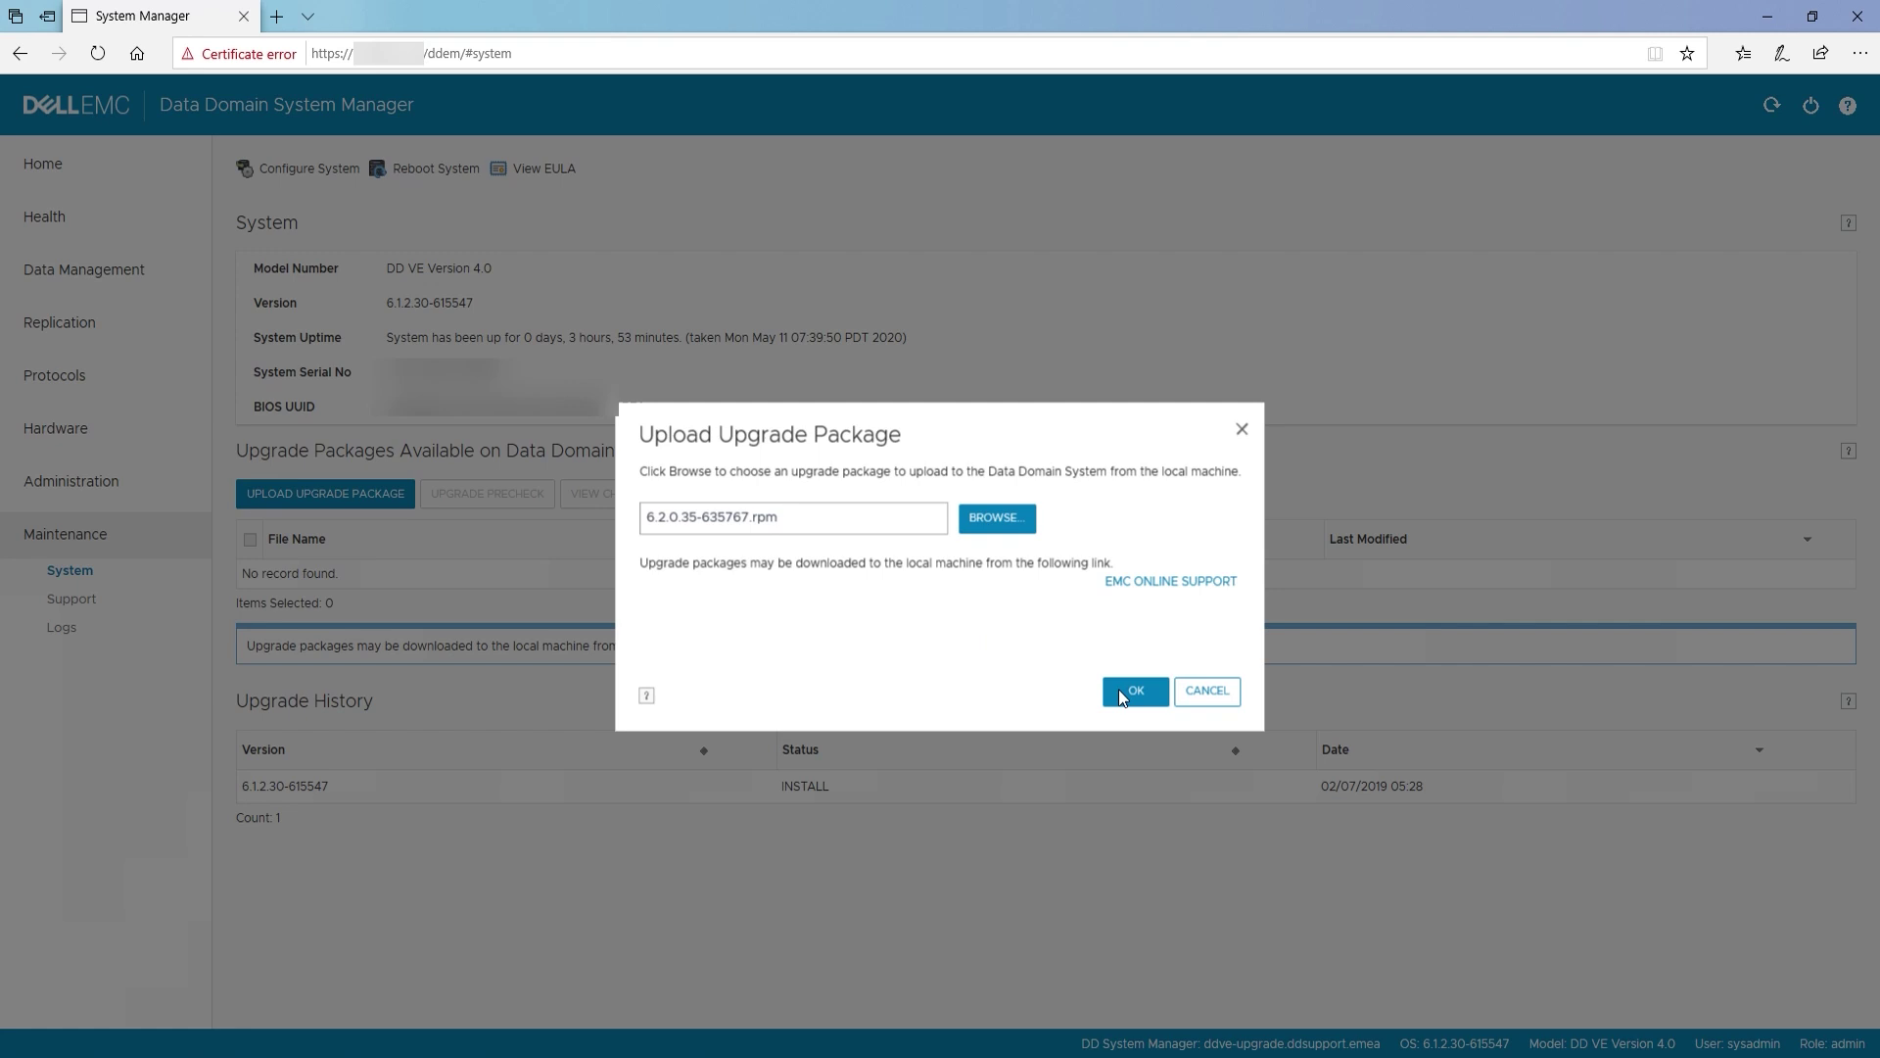
pyautogui.click(1118, 690)
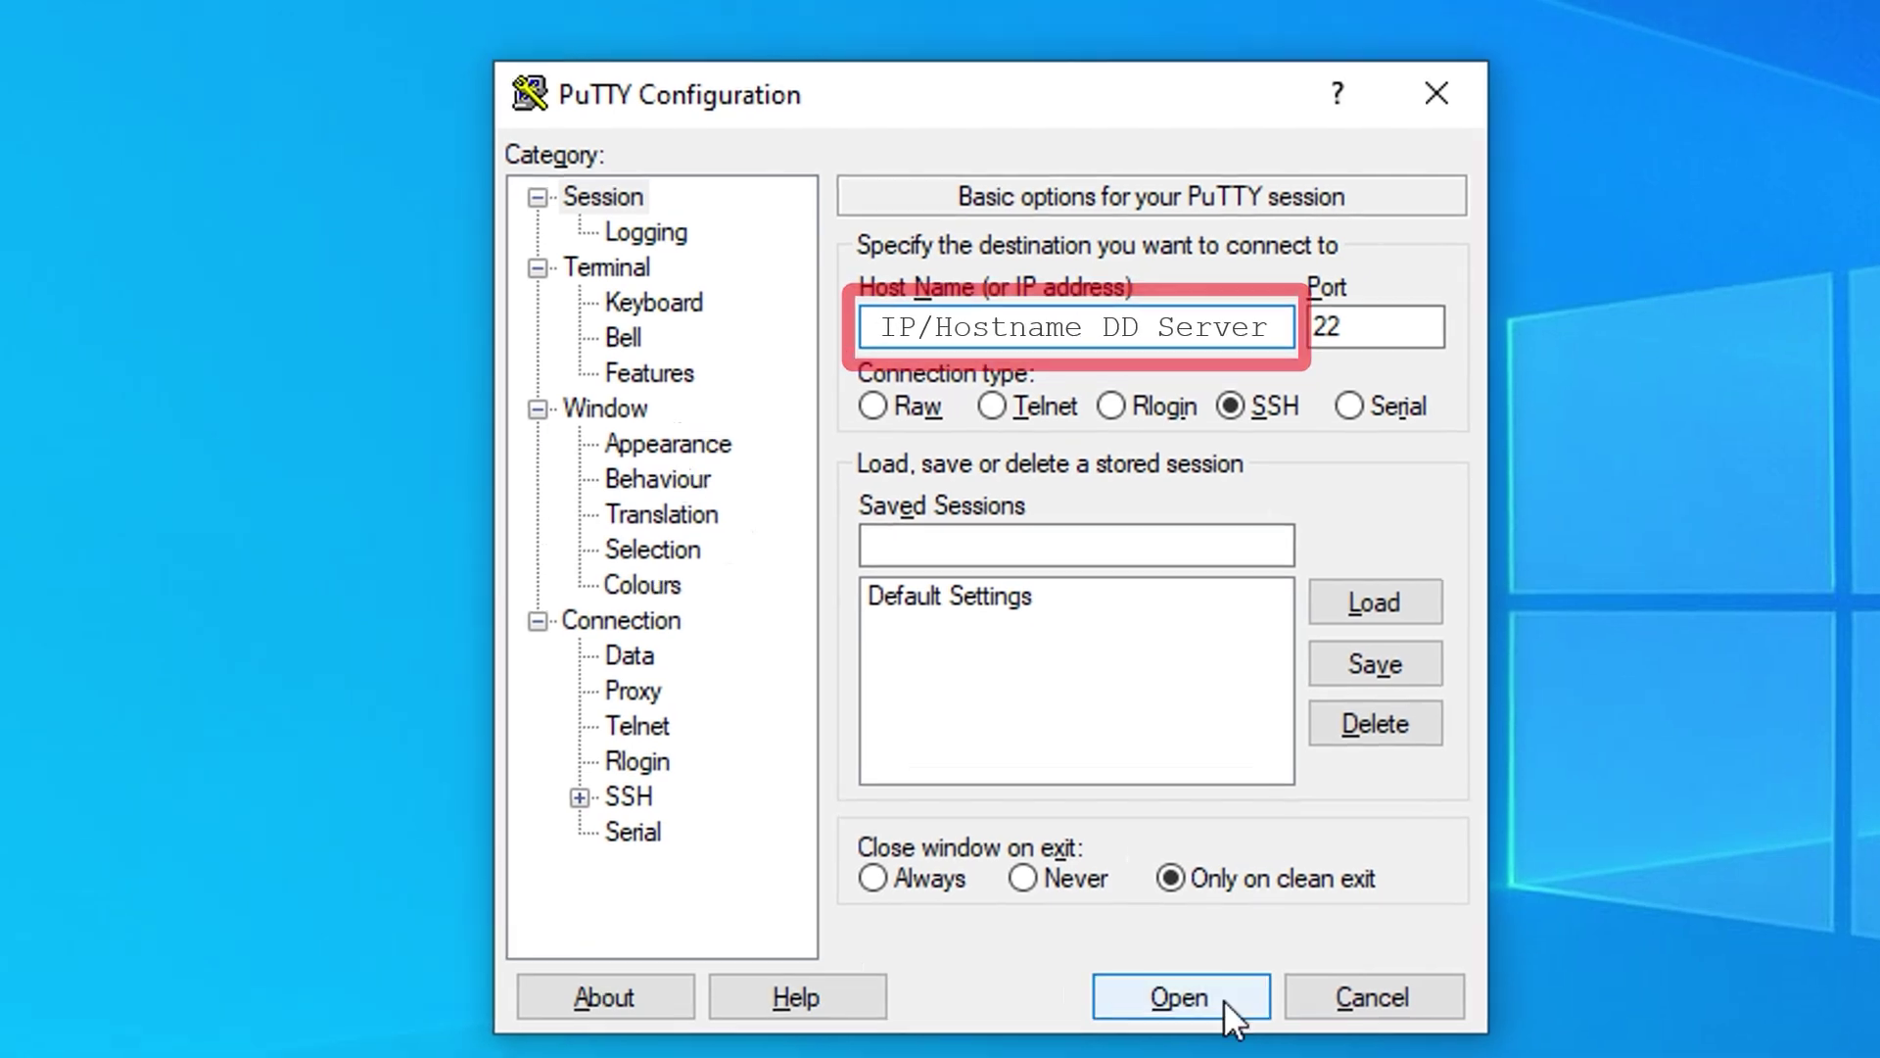
# Connect over SSH to the Data Domain server, log in as sysadmin and maximize the terminal.
pyautogui.click(1165, 969)
pyautogui.write('sysadmin')
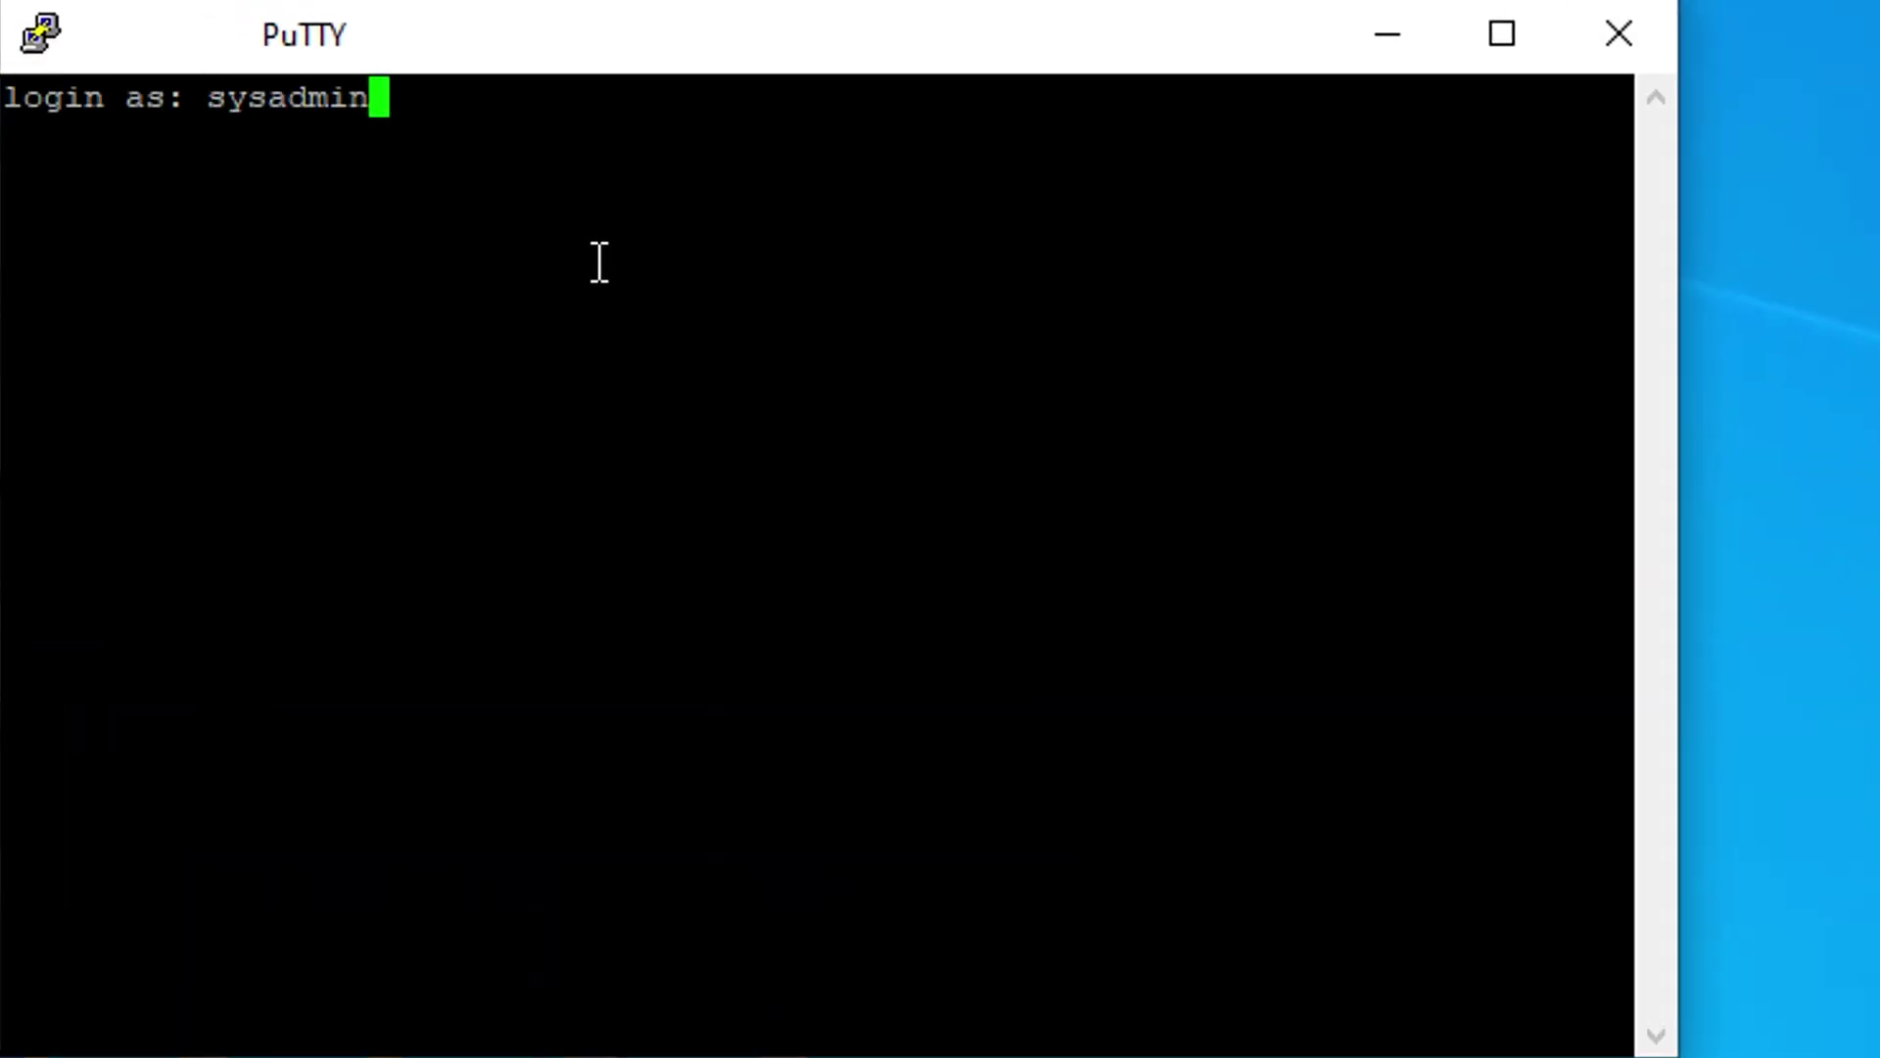
pyautogui.press('Return')
pyautogui.press('Return')
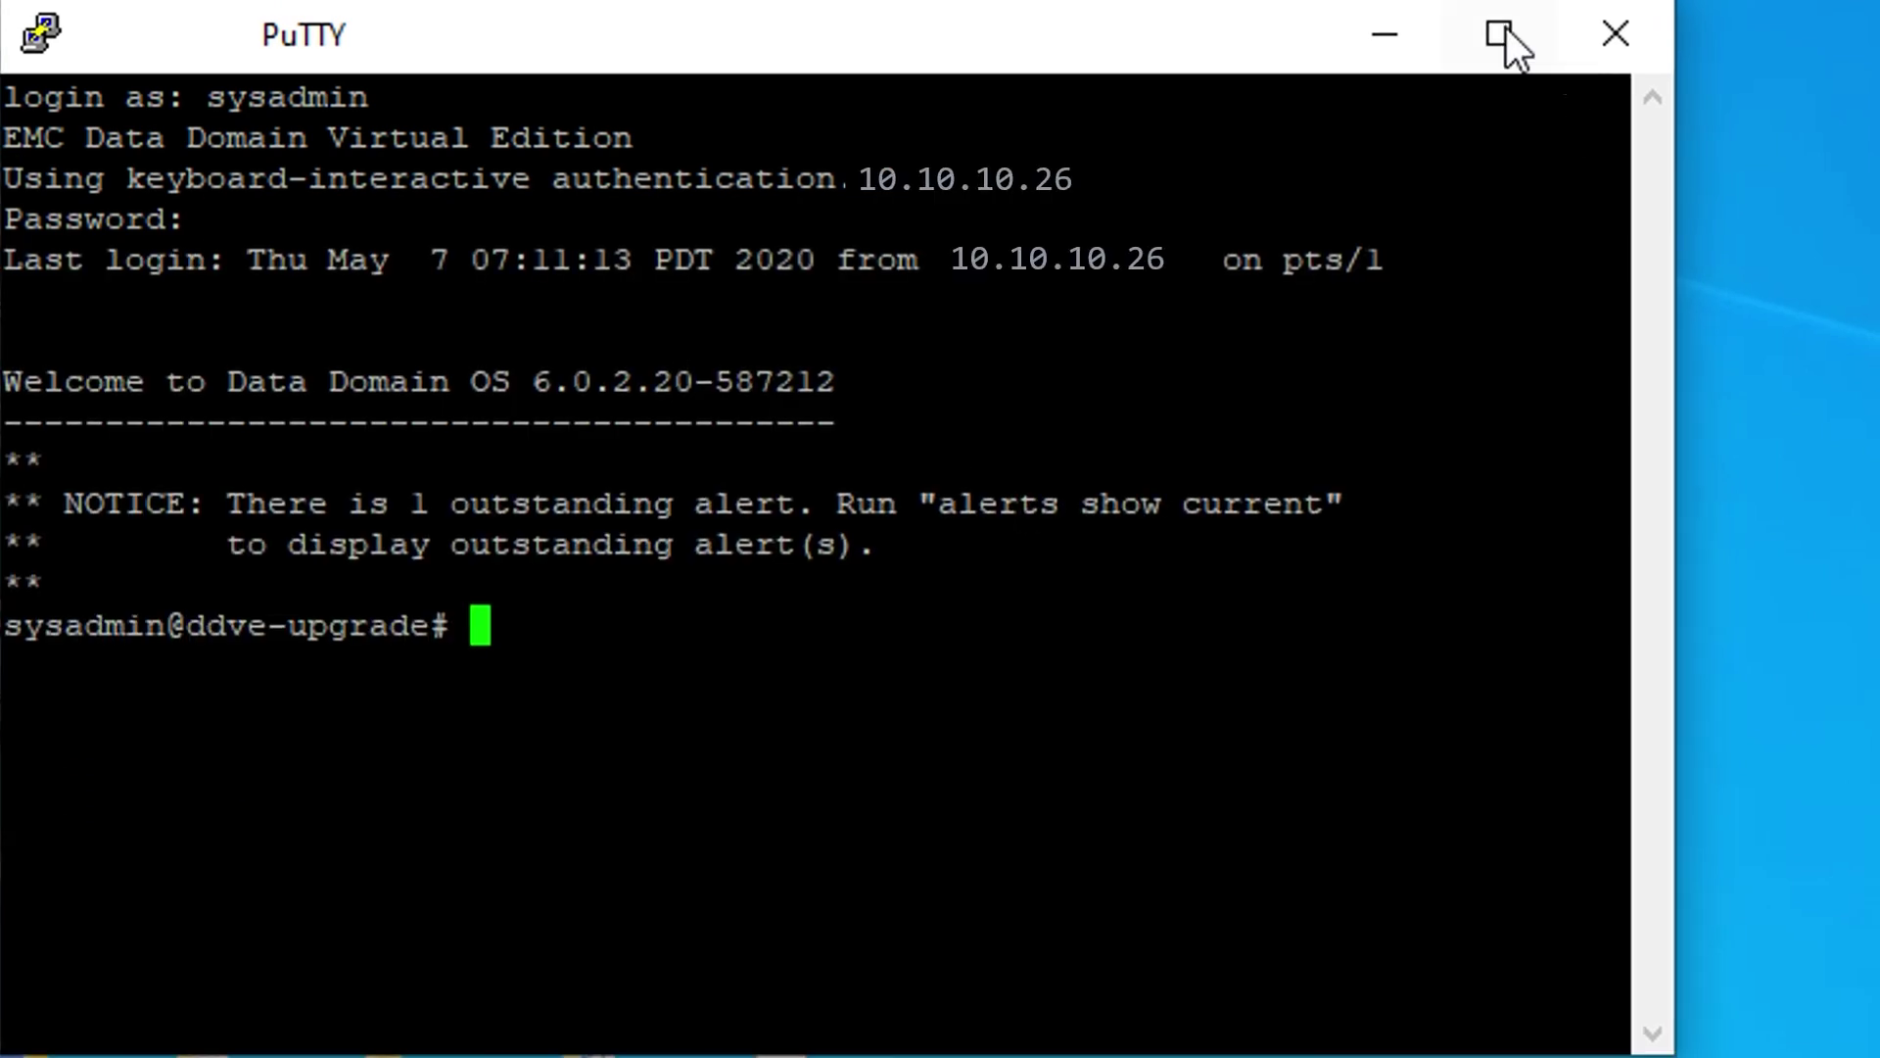
pyautogui.click(1502, 35)
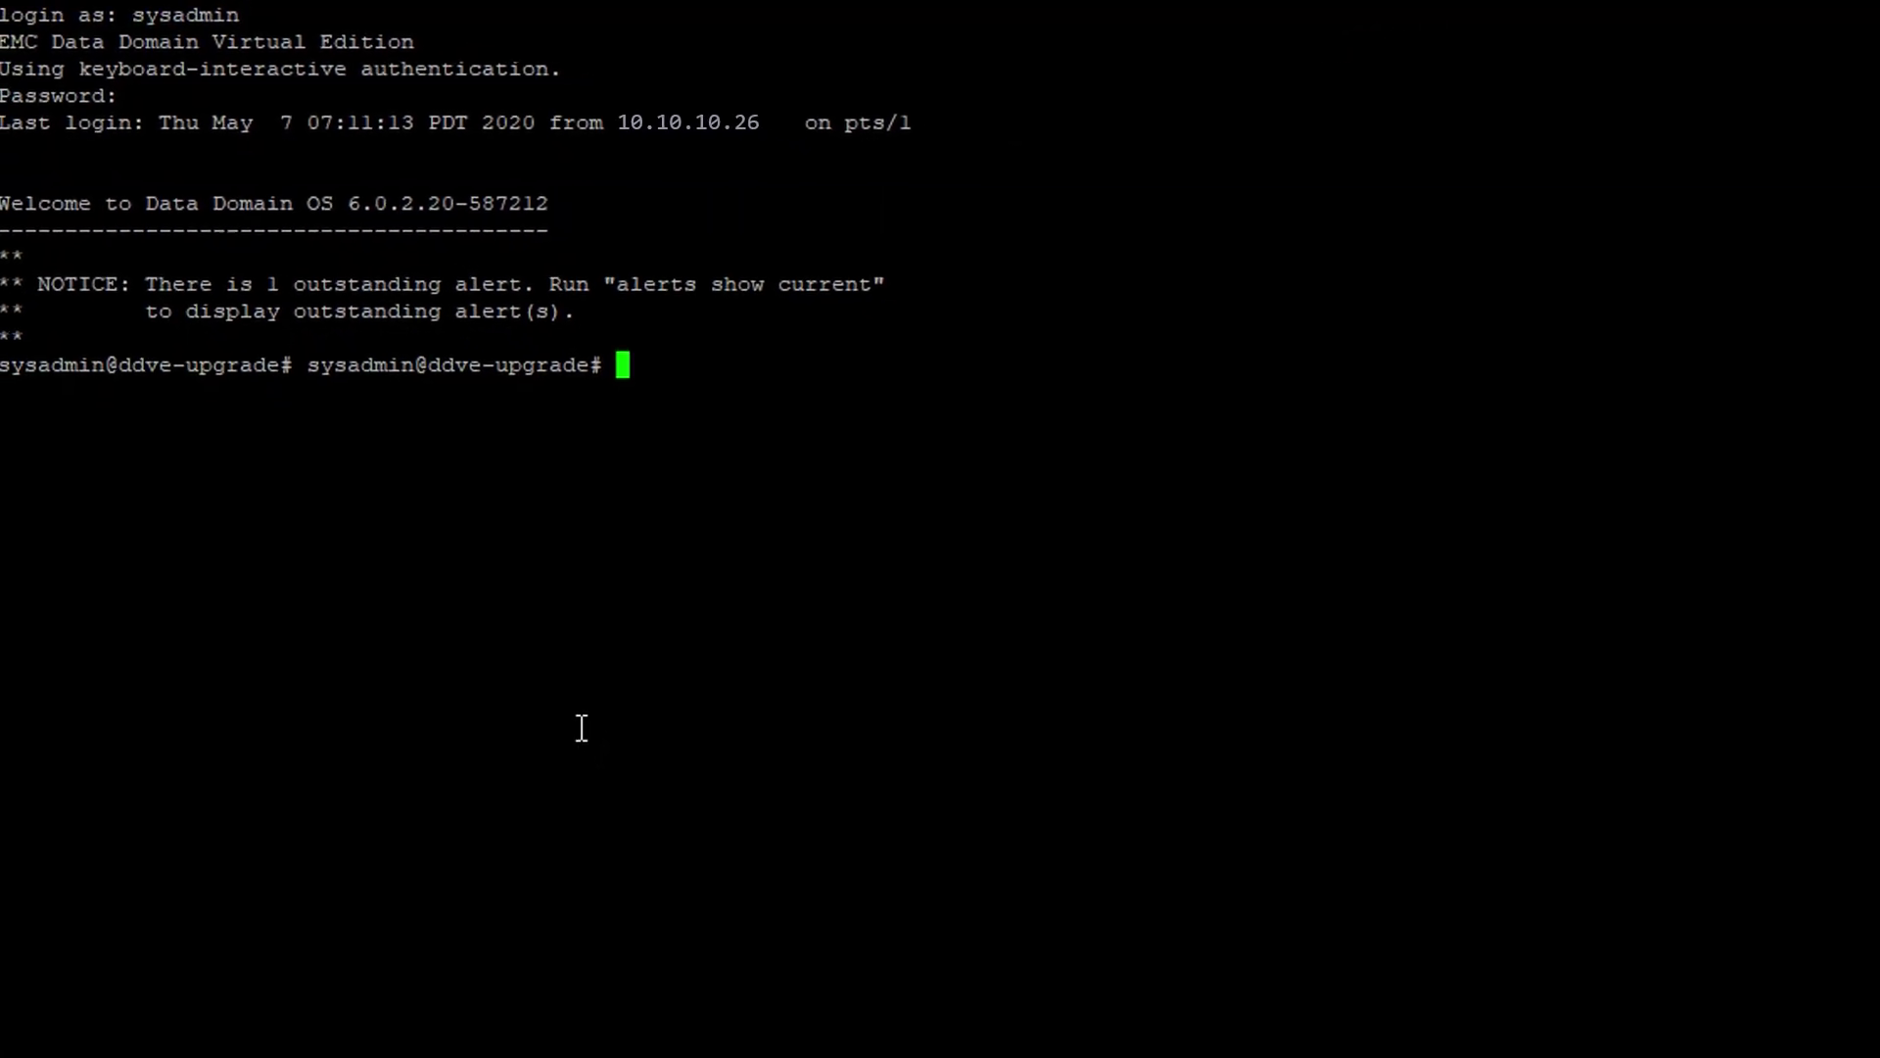
pyautogui.press('Return')
pyautogui.press('Return')
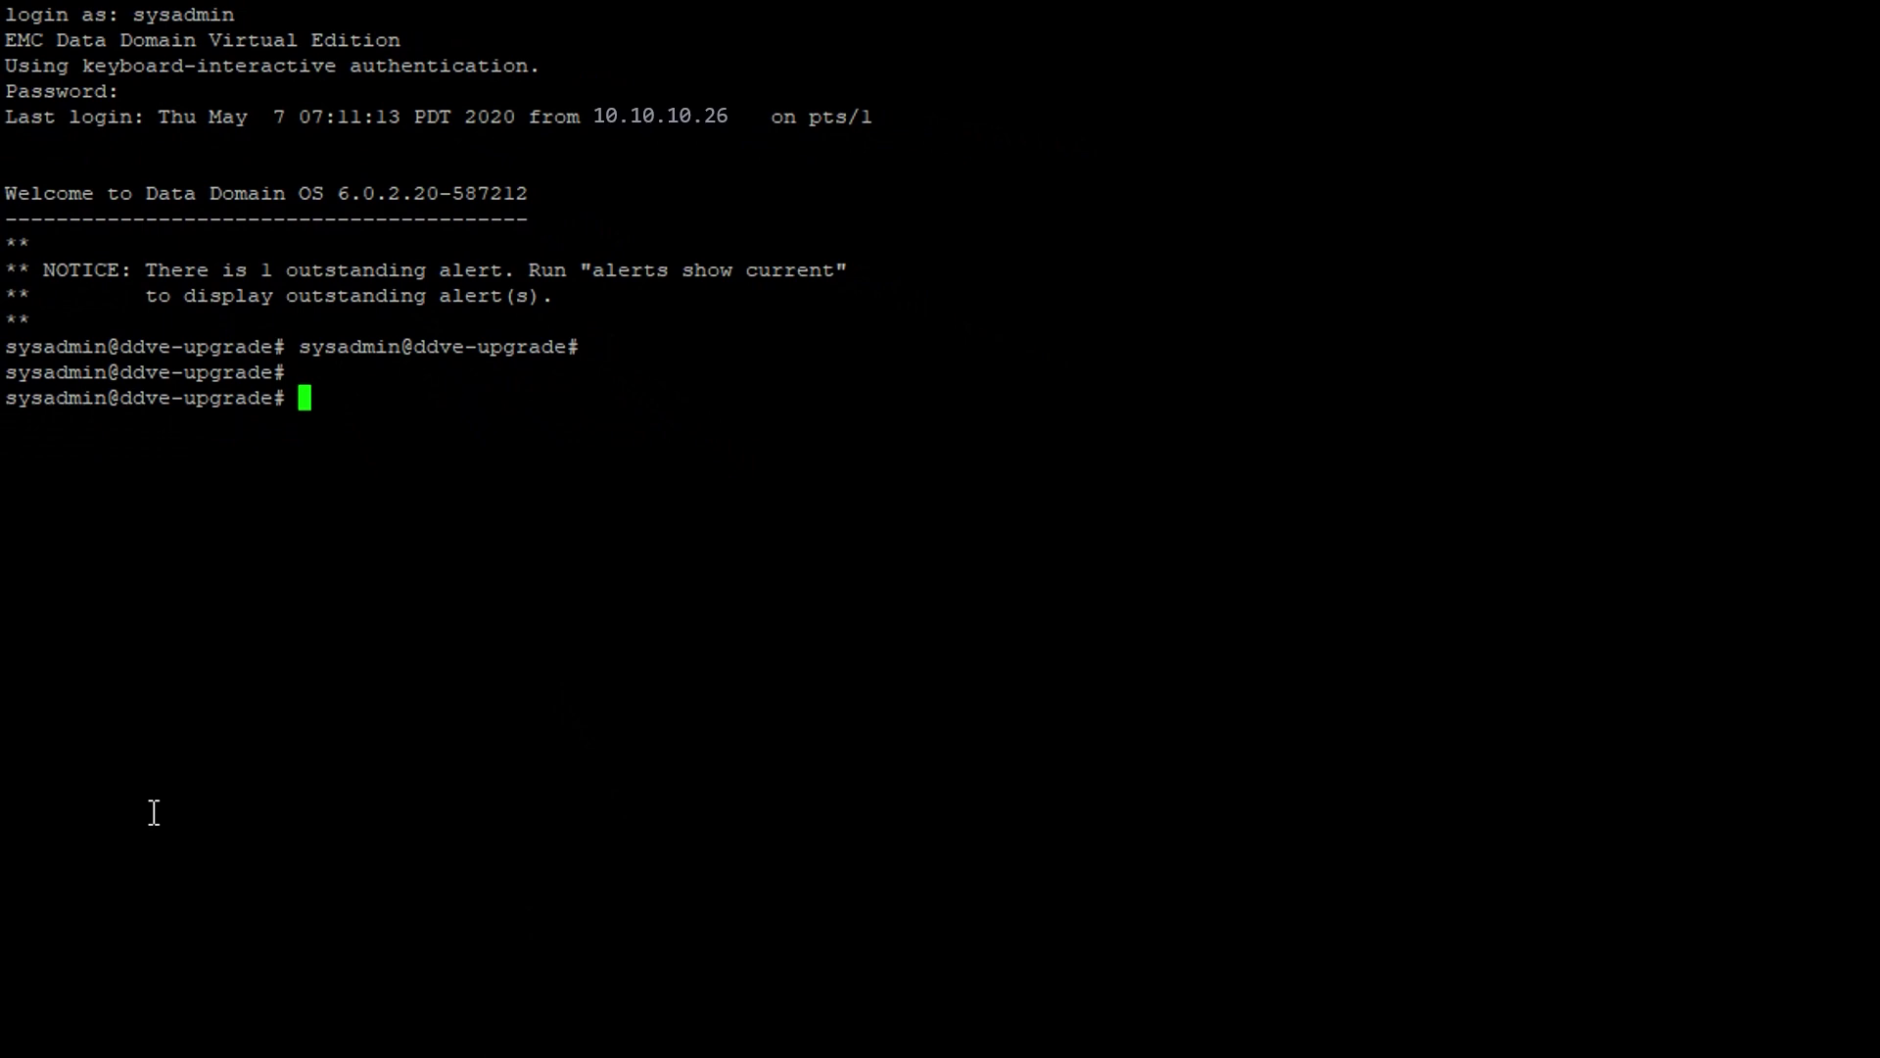
# Run system show serialno, hostname and net show settings to record system details.
pyautogui.write('system ')
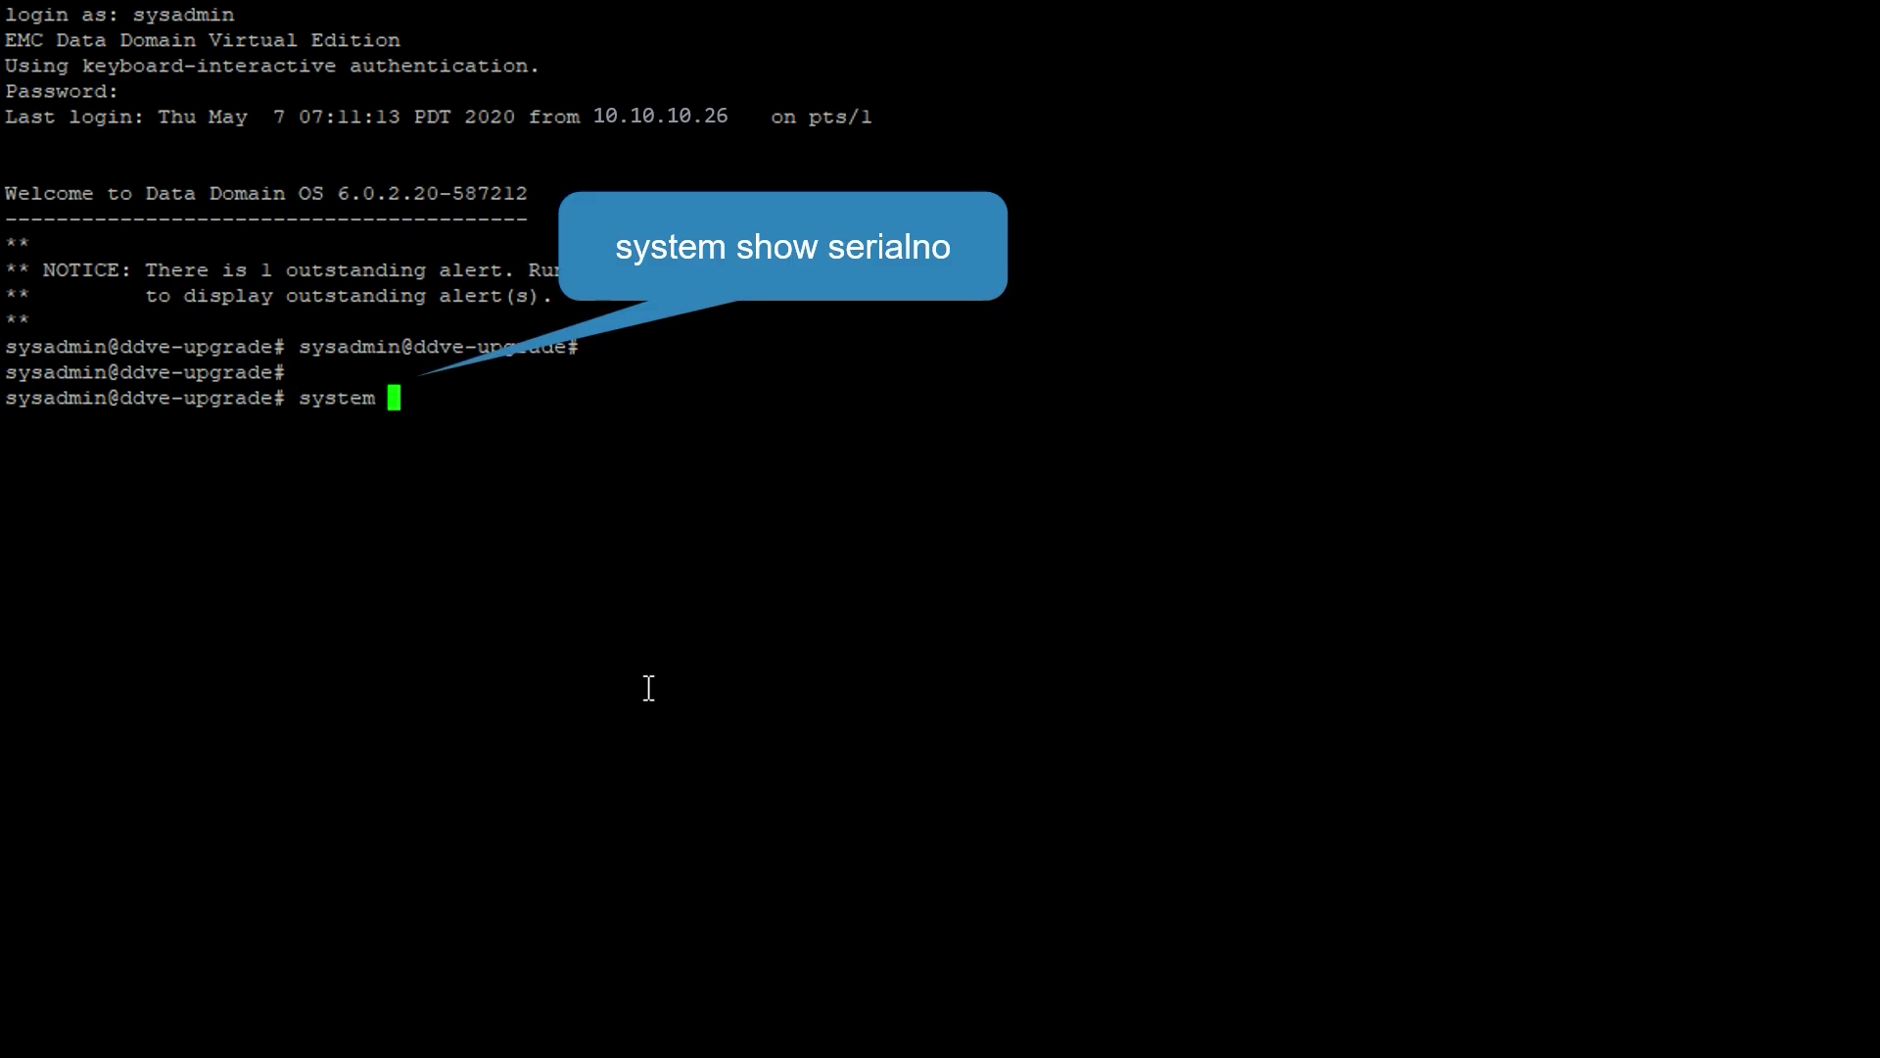
pyautogui.write('show serialno')
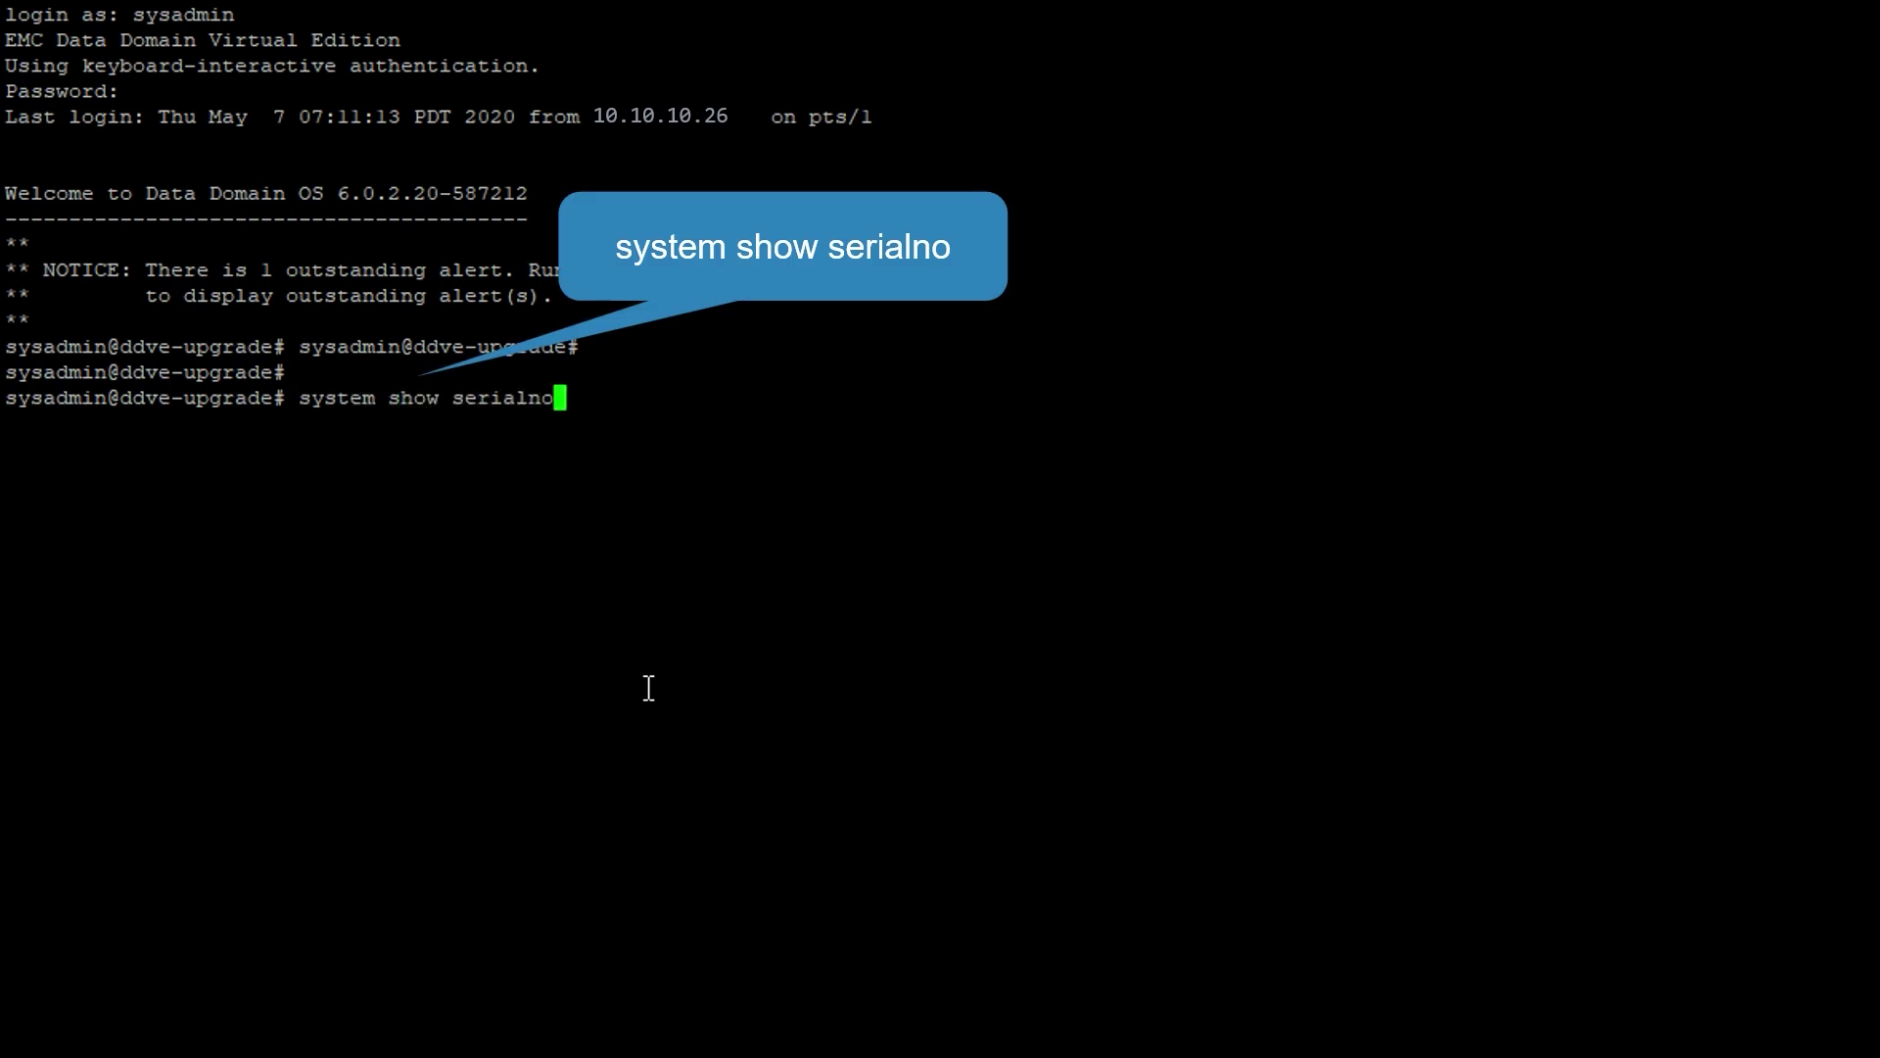
pyautogui.press('Return')
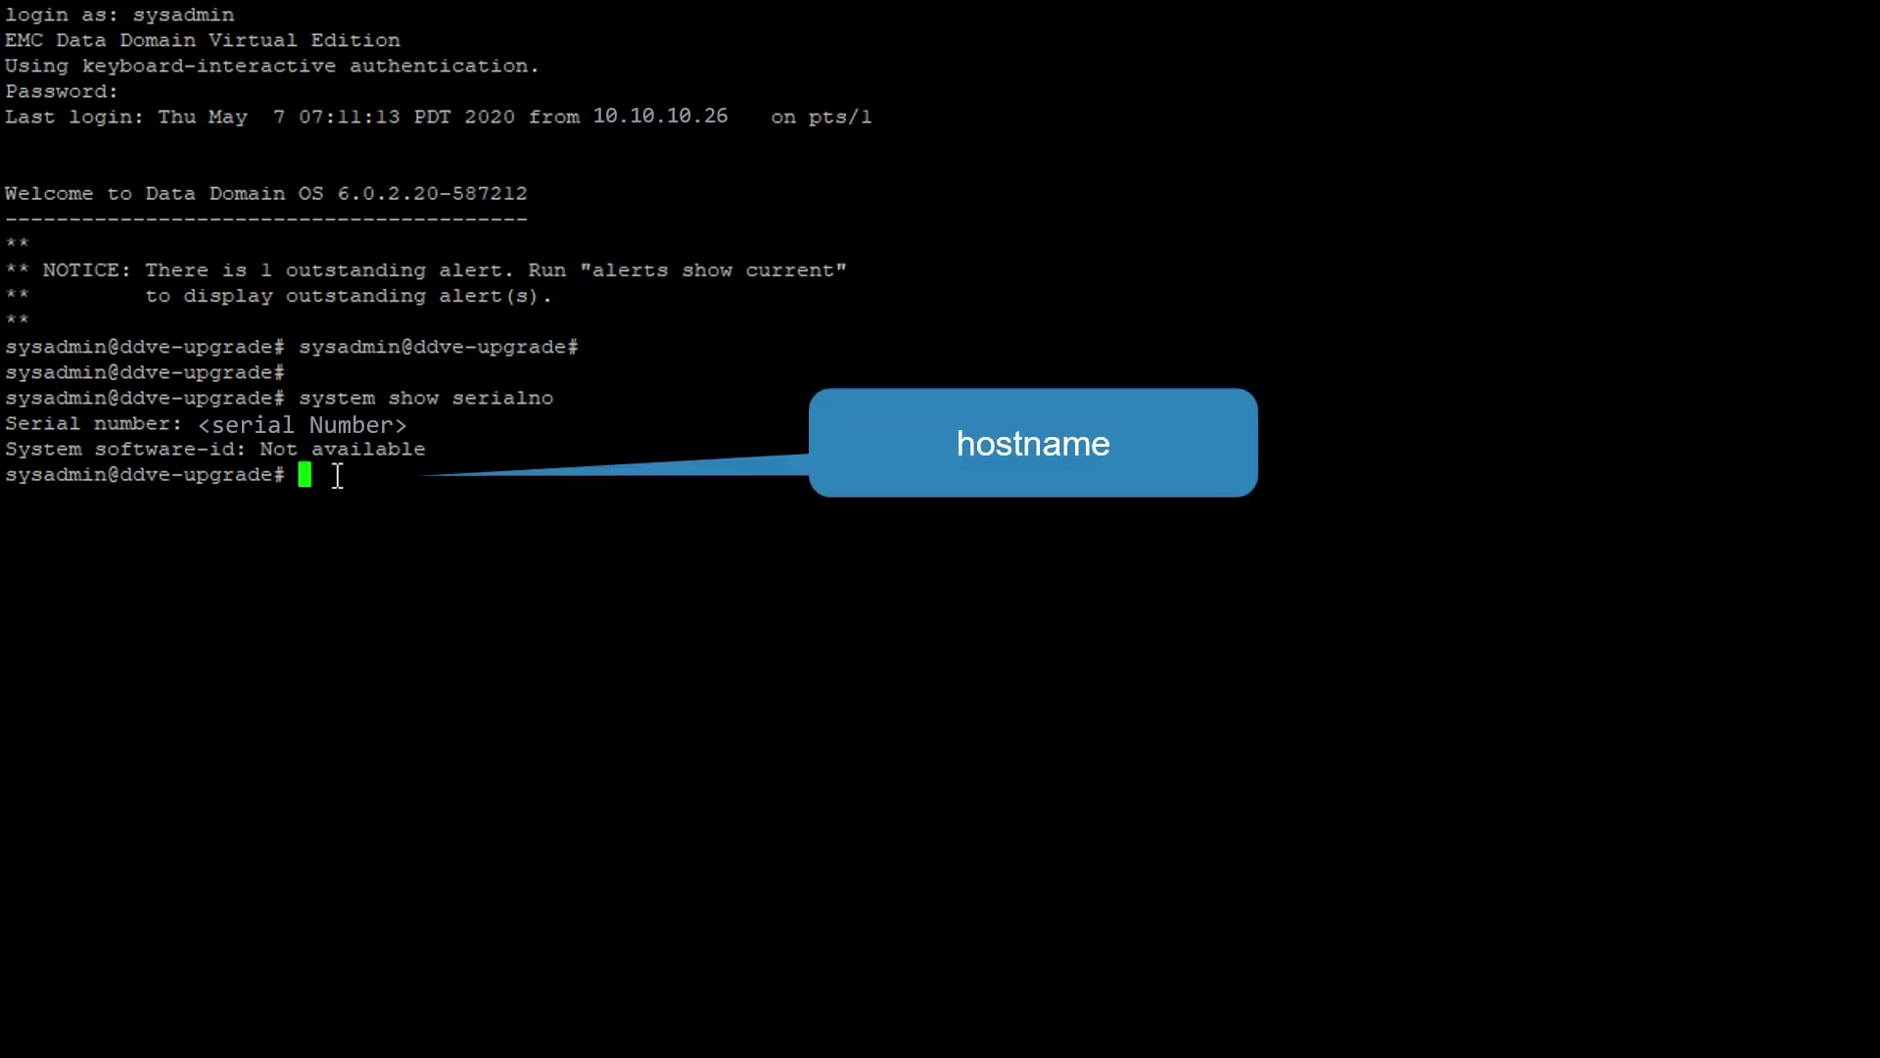
pyautogui.write('hostname')
pyautogui.press('Return')
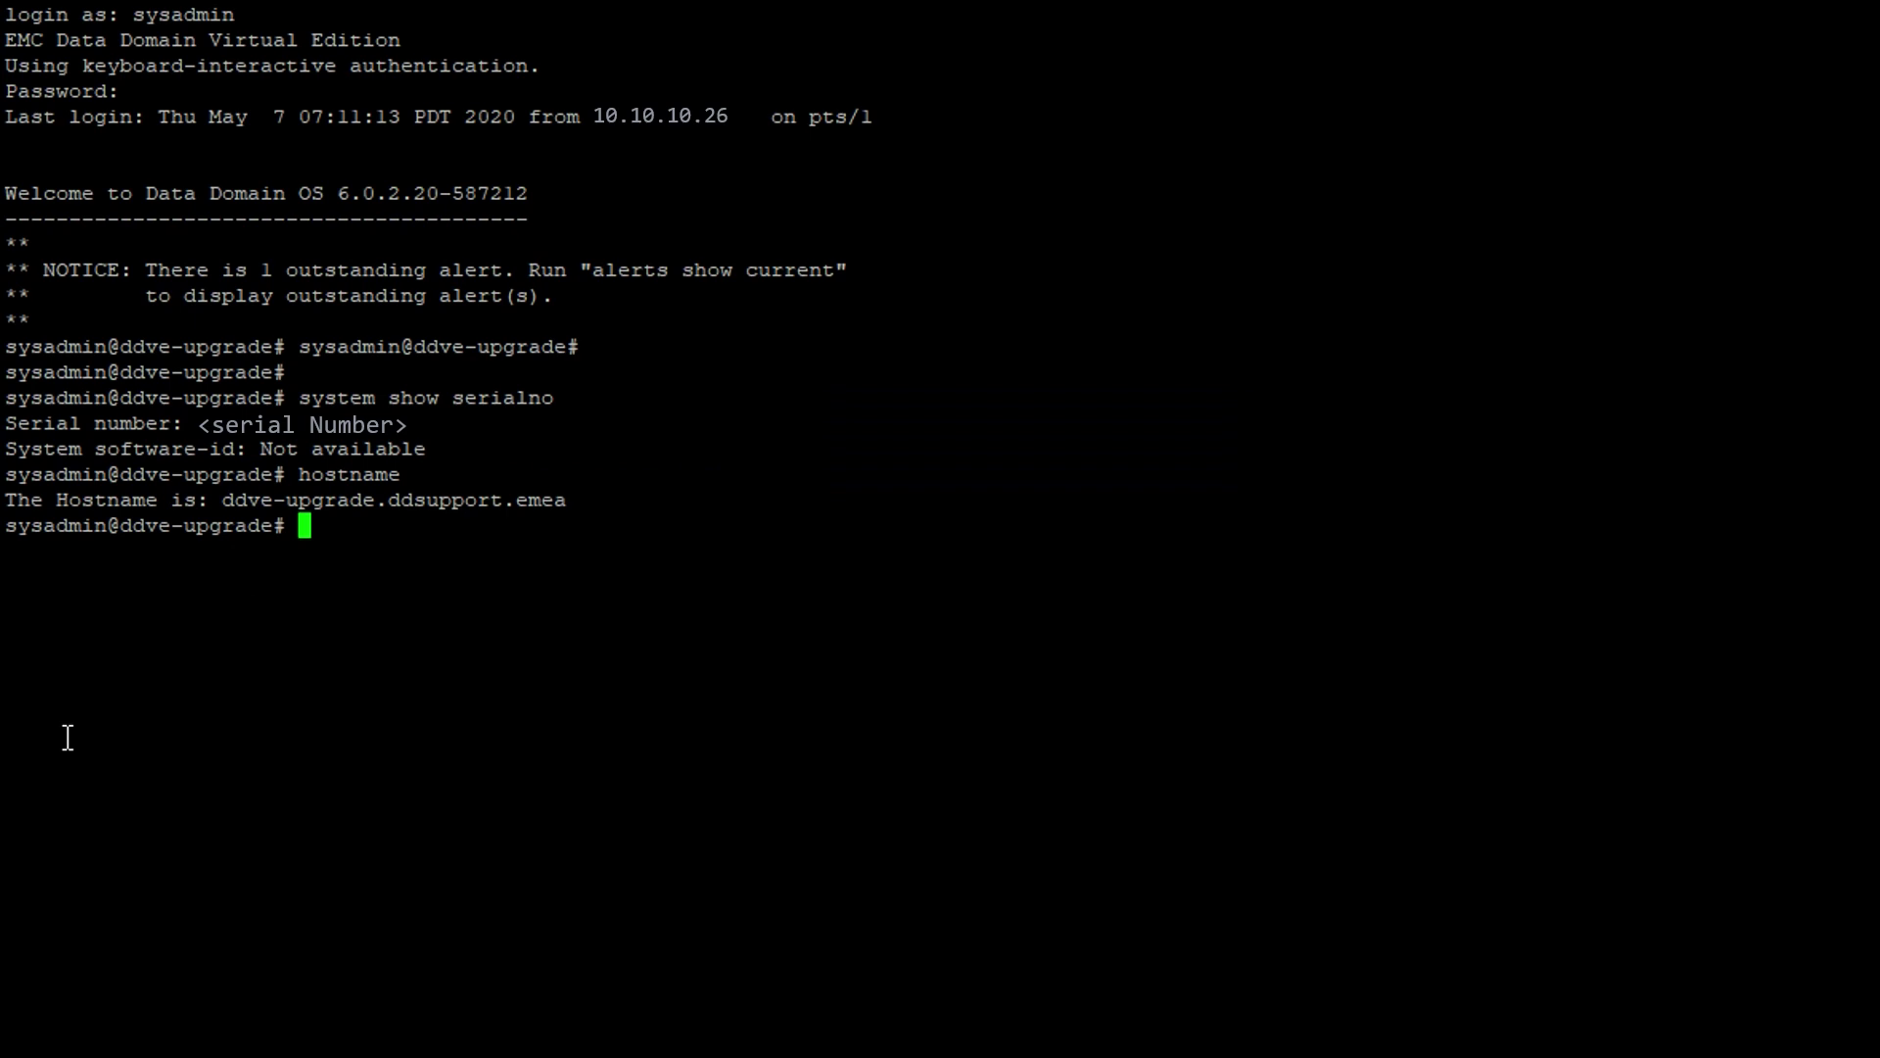
pyautogui.write('net show settings')
pyautogui.press('Return')
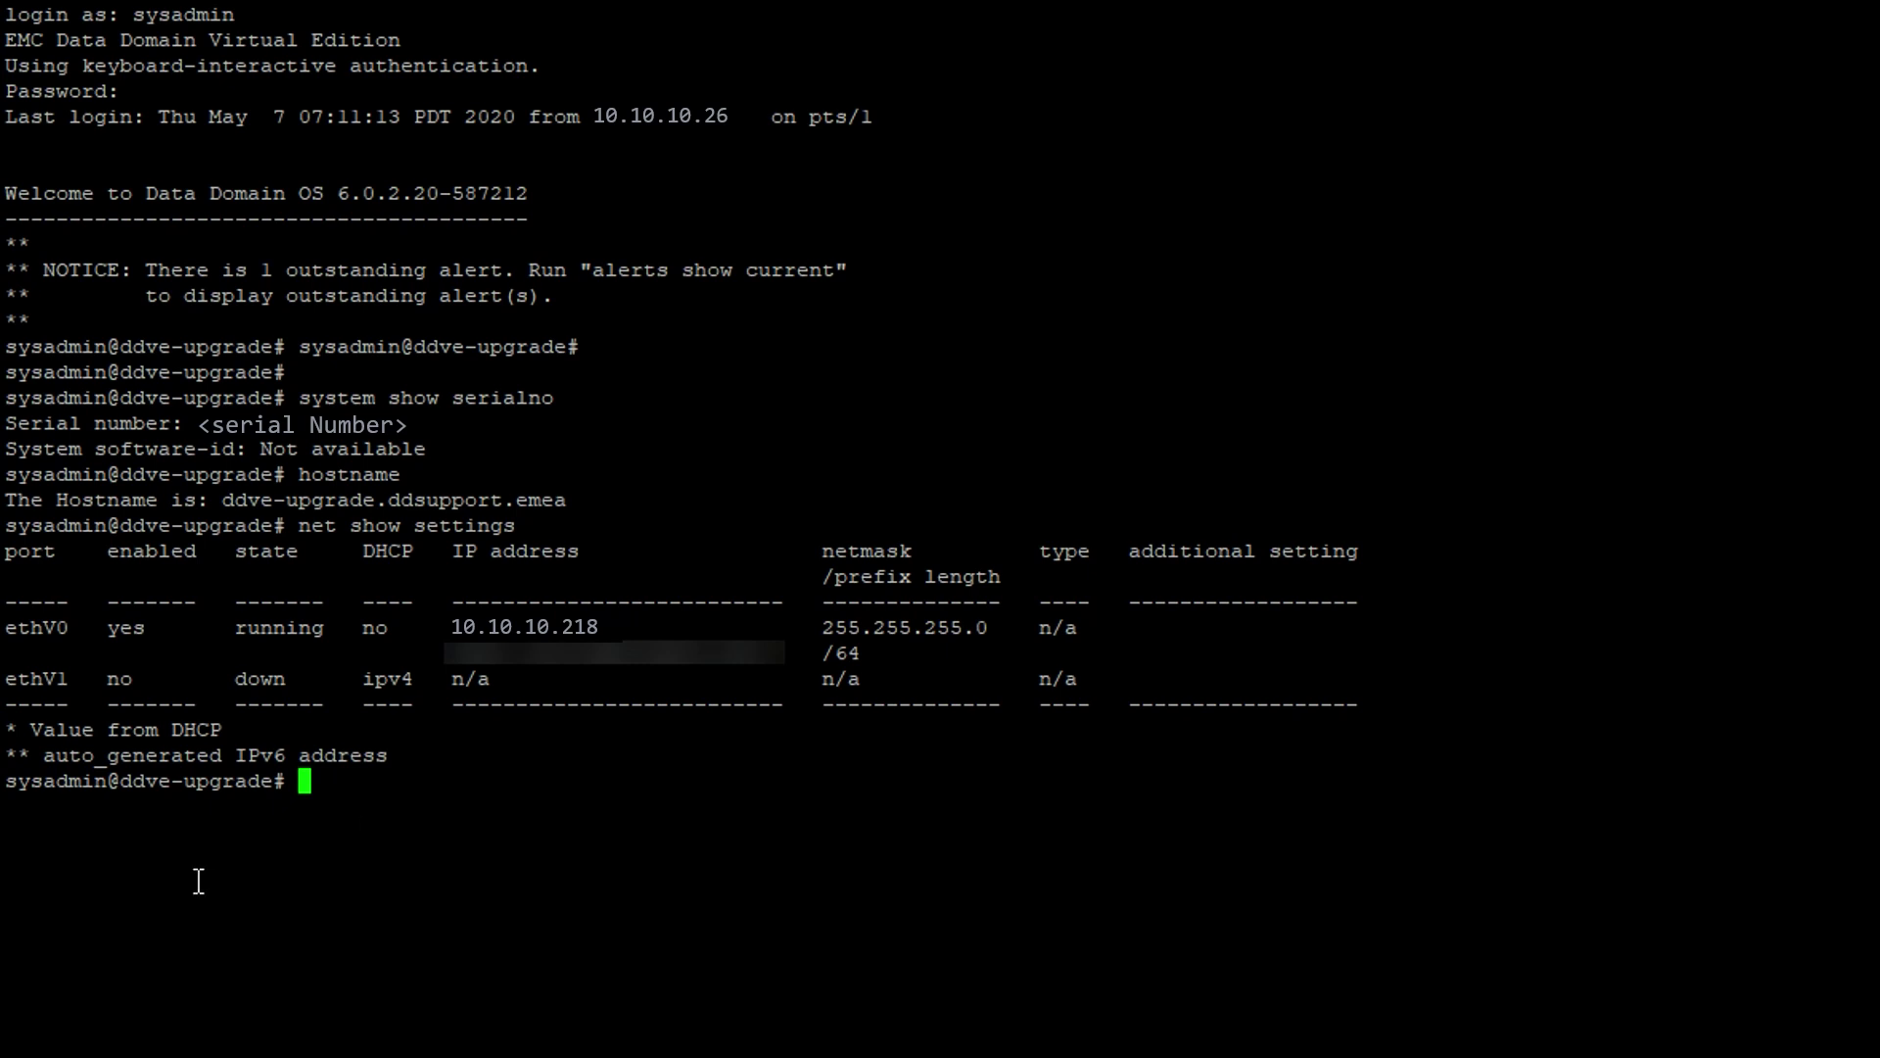
# Run mtree list and system show version, confirming DD OS 6.0.2.20-587212.
pyautogui.write('mtr')
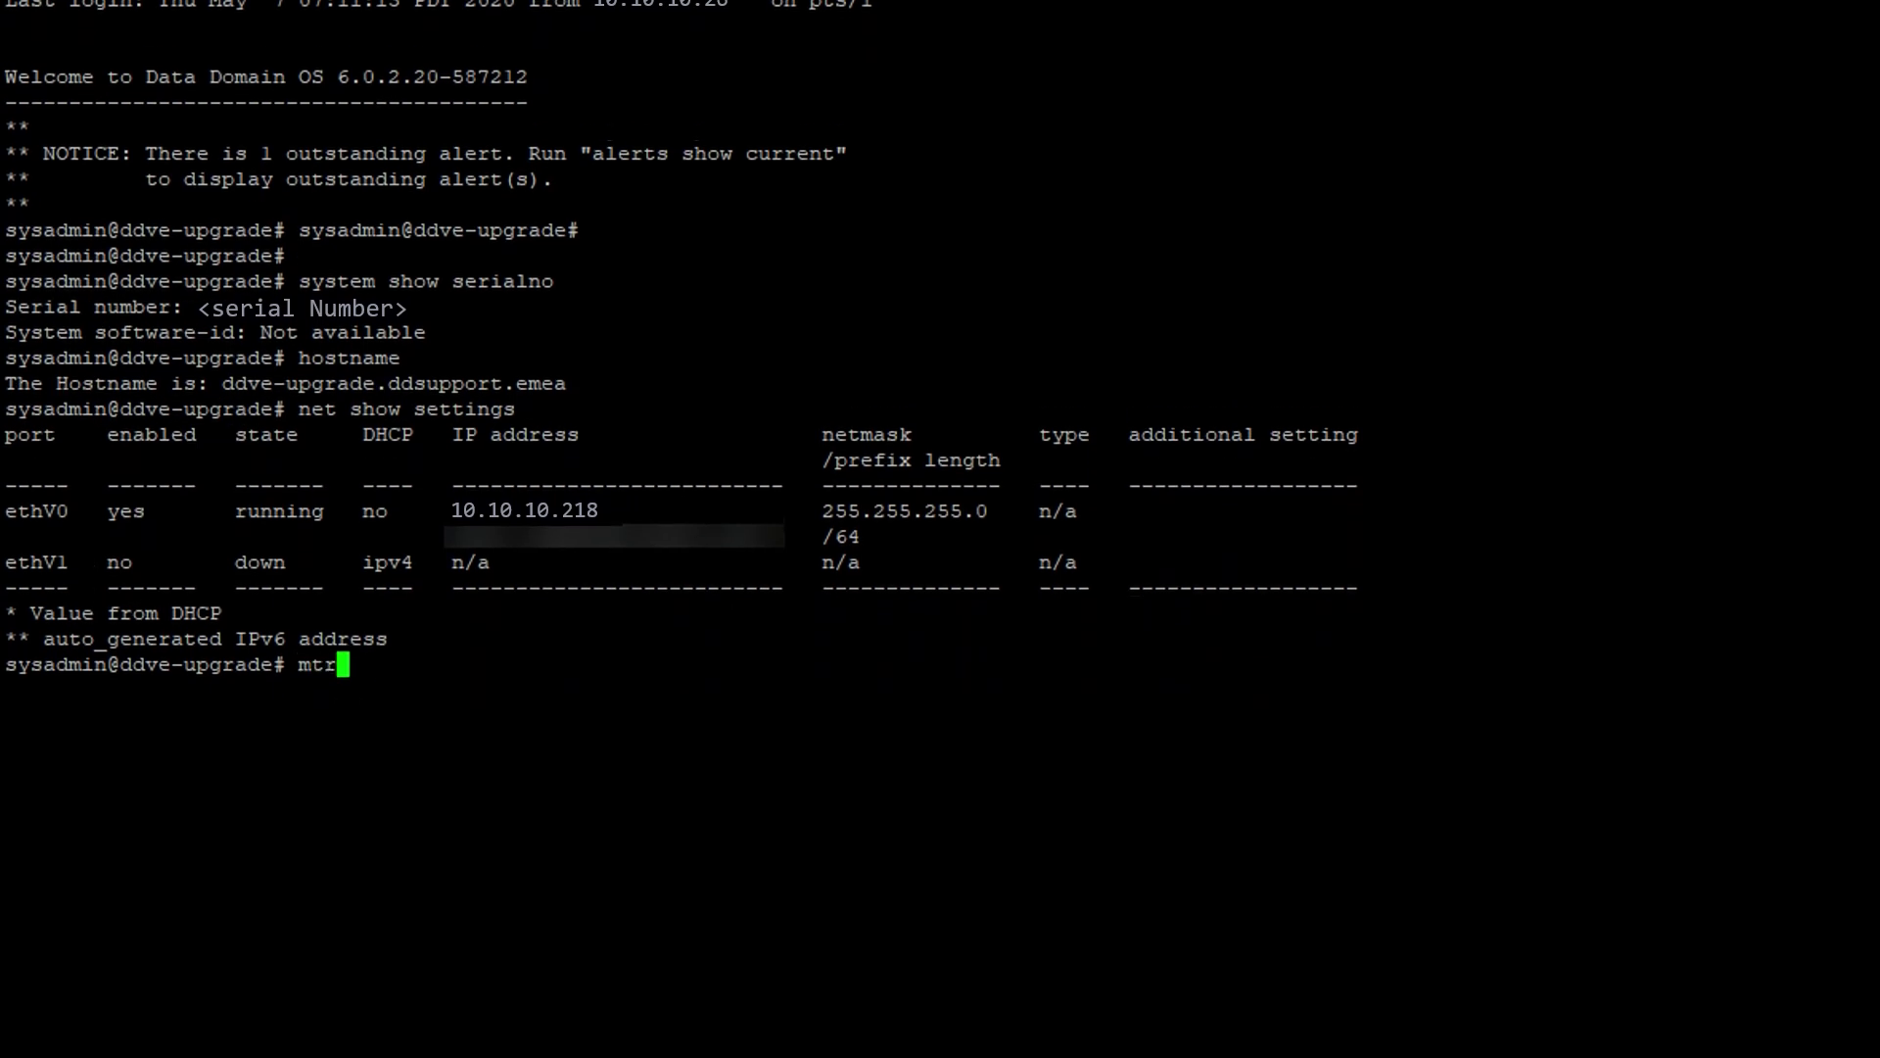
pyautogui.write('ee list')
pyautogui.press('Return')
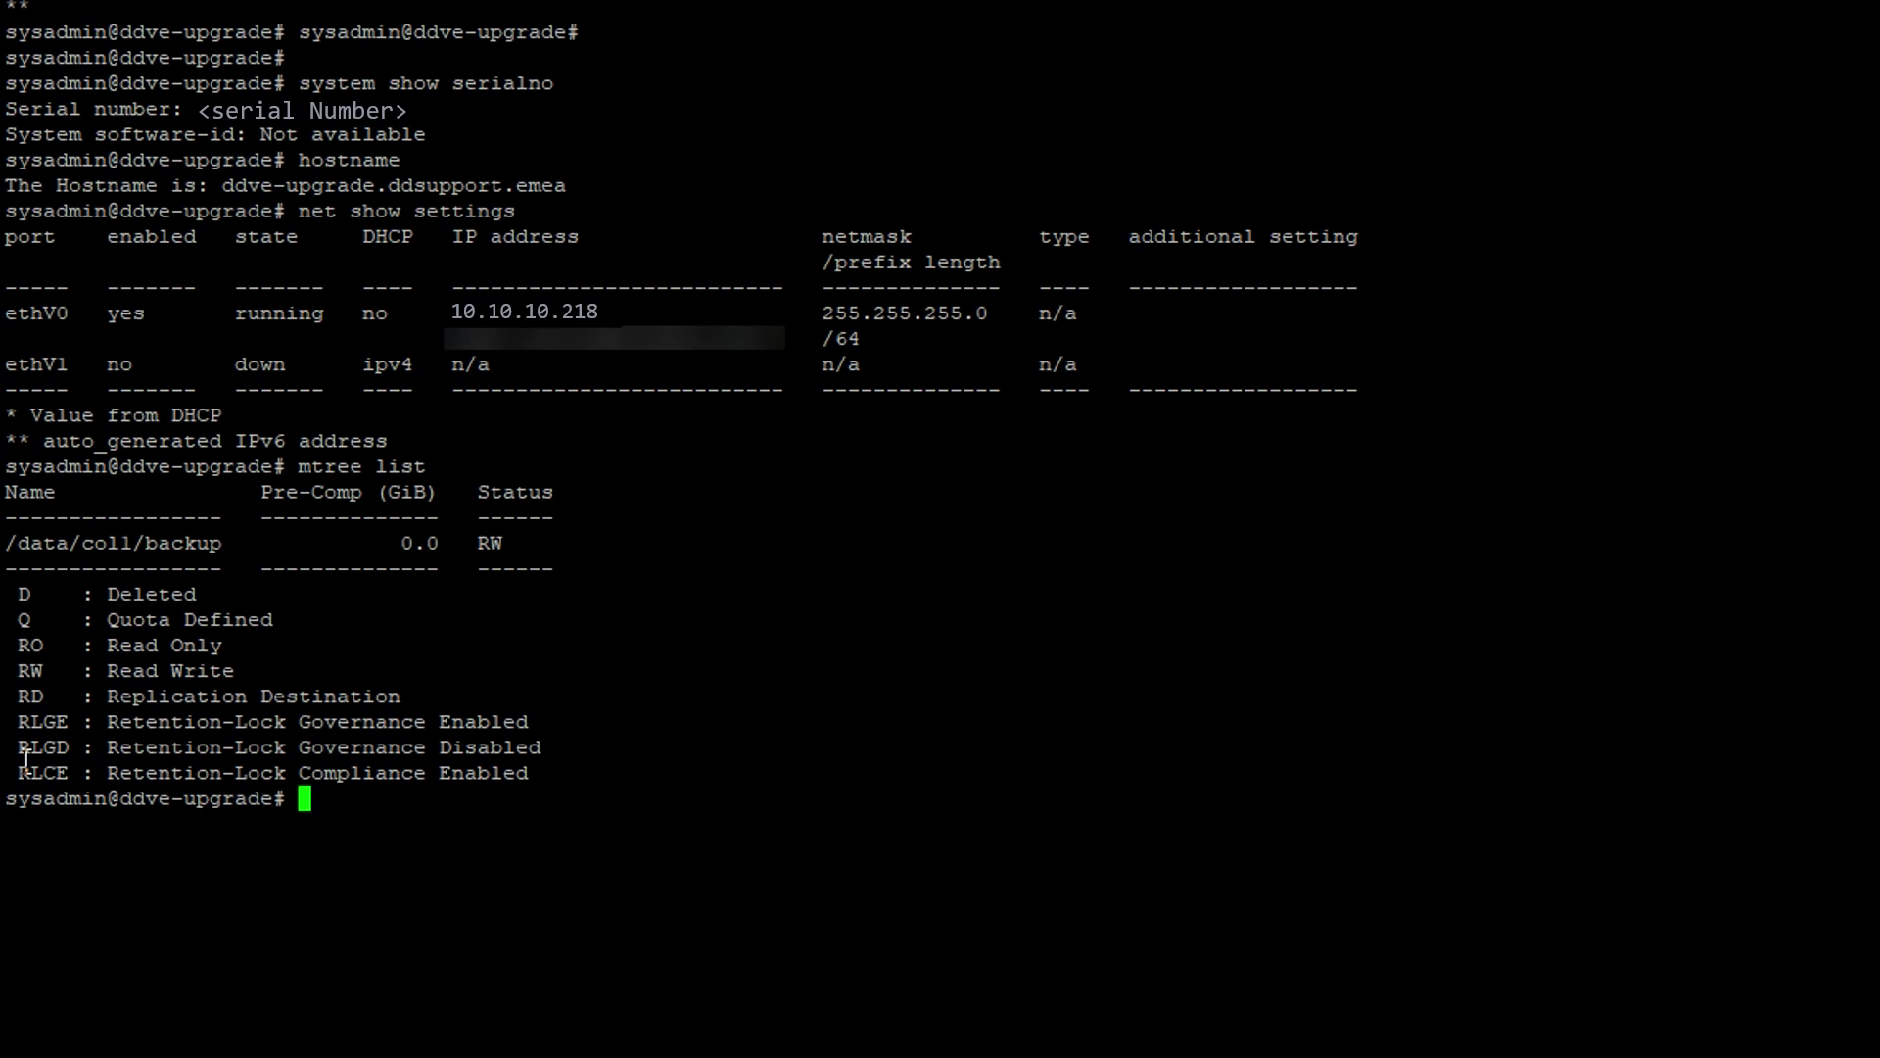
pyautogui.write('system sh')
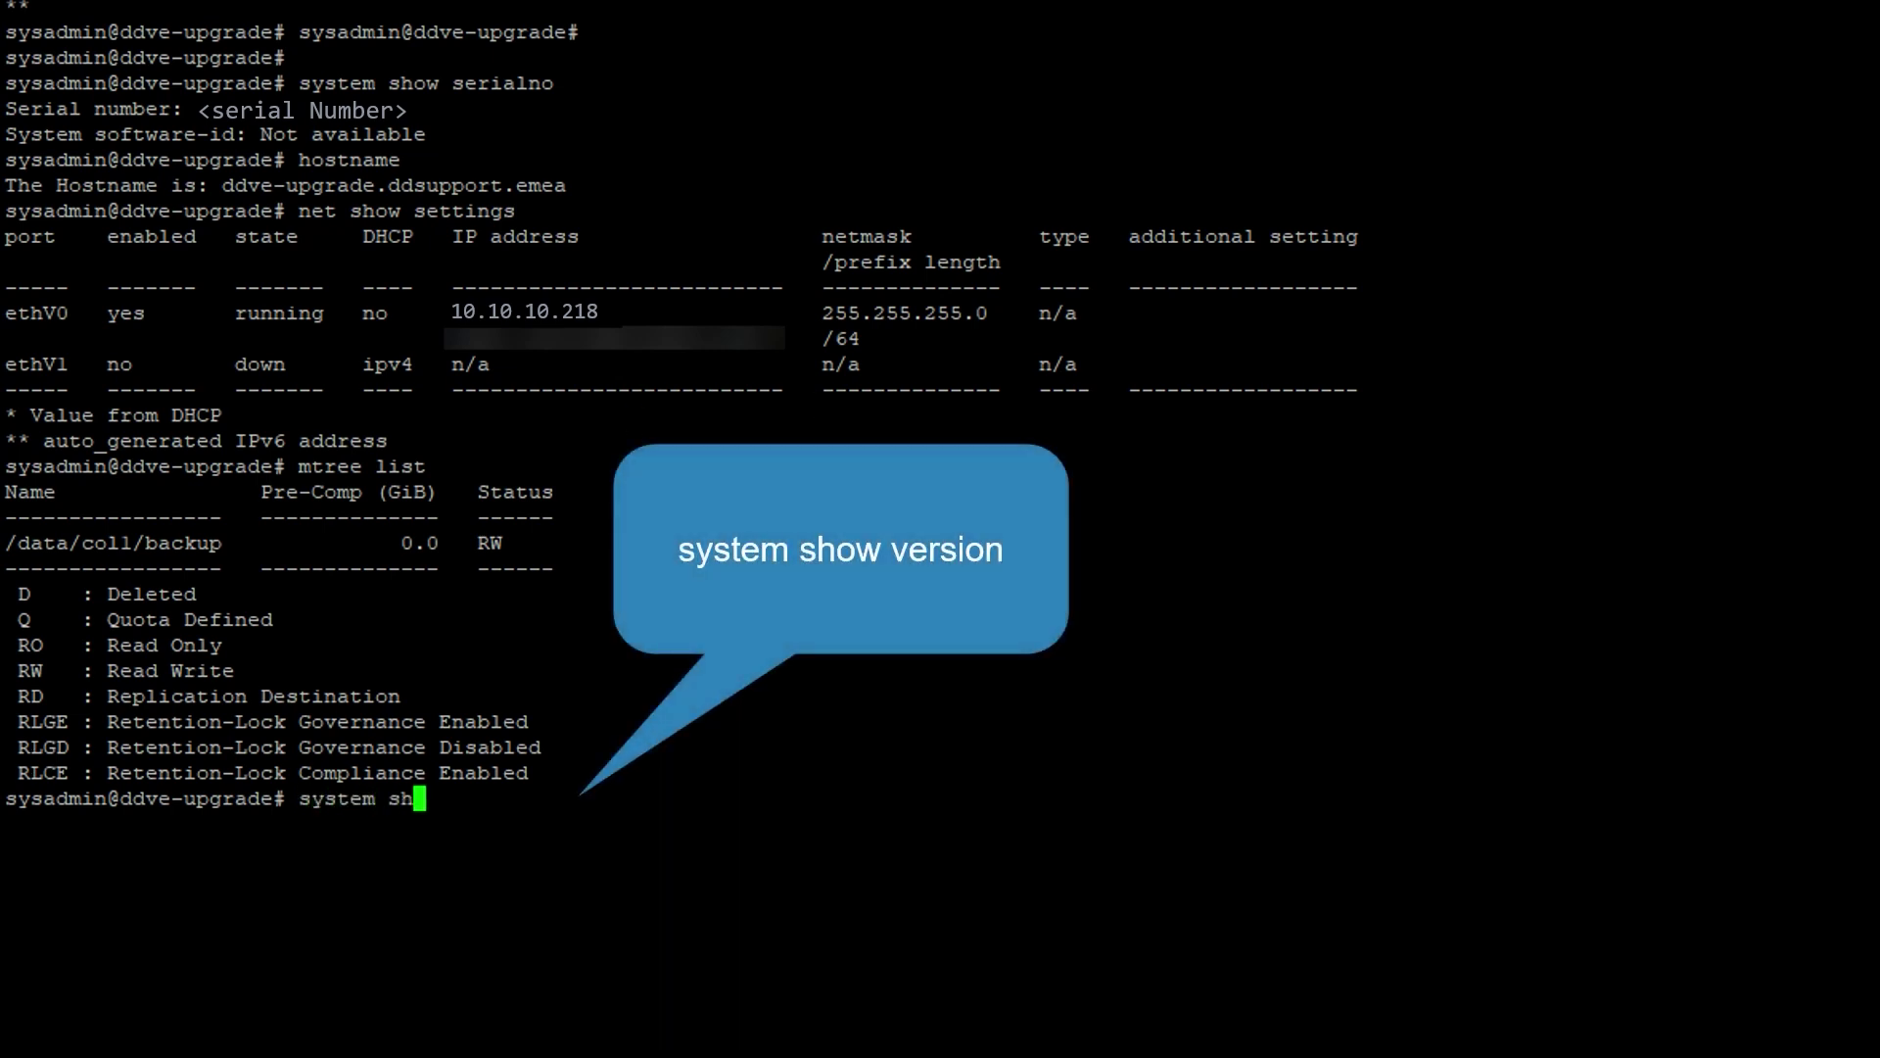
pyautogui.write('ow version')
pyautogui.press('Return')
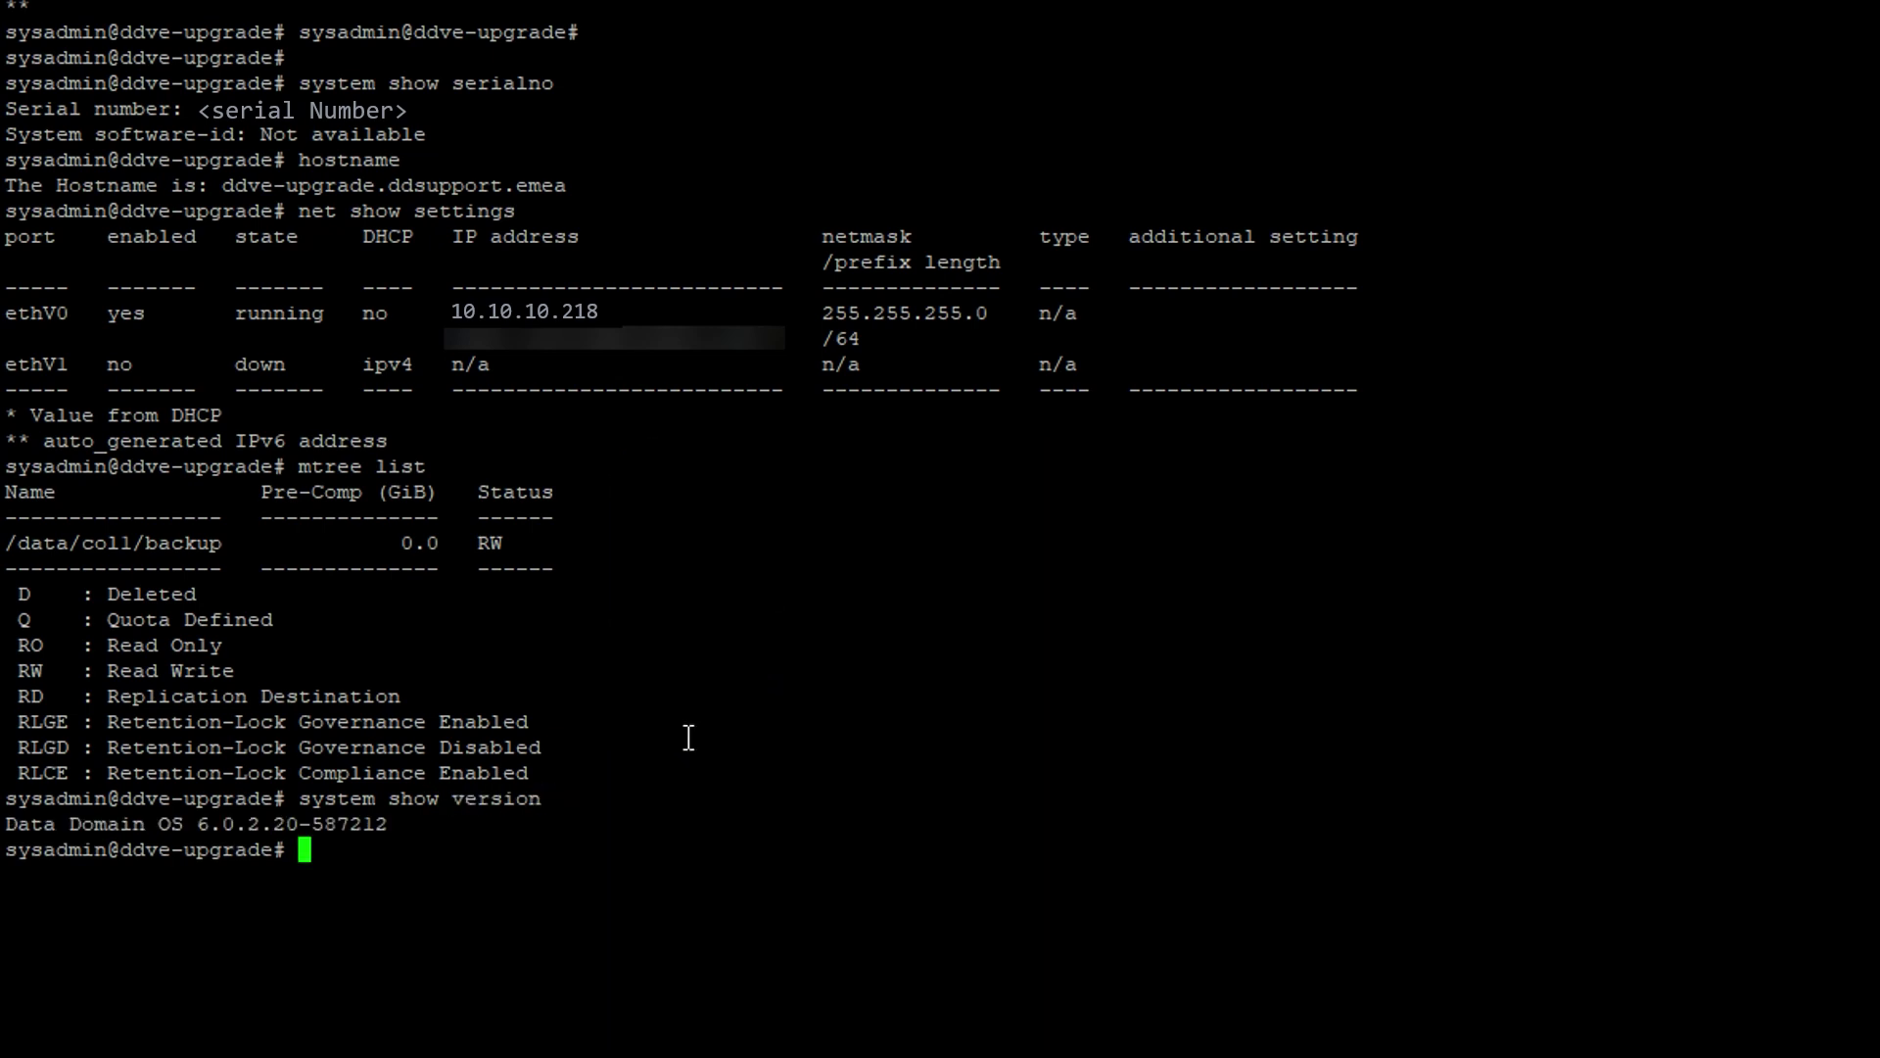
pyautogui.write('alerts s')
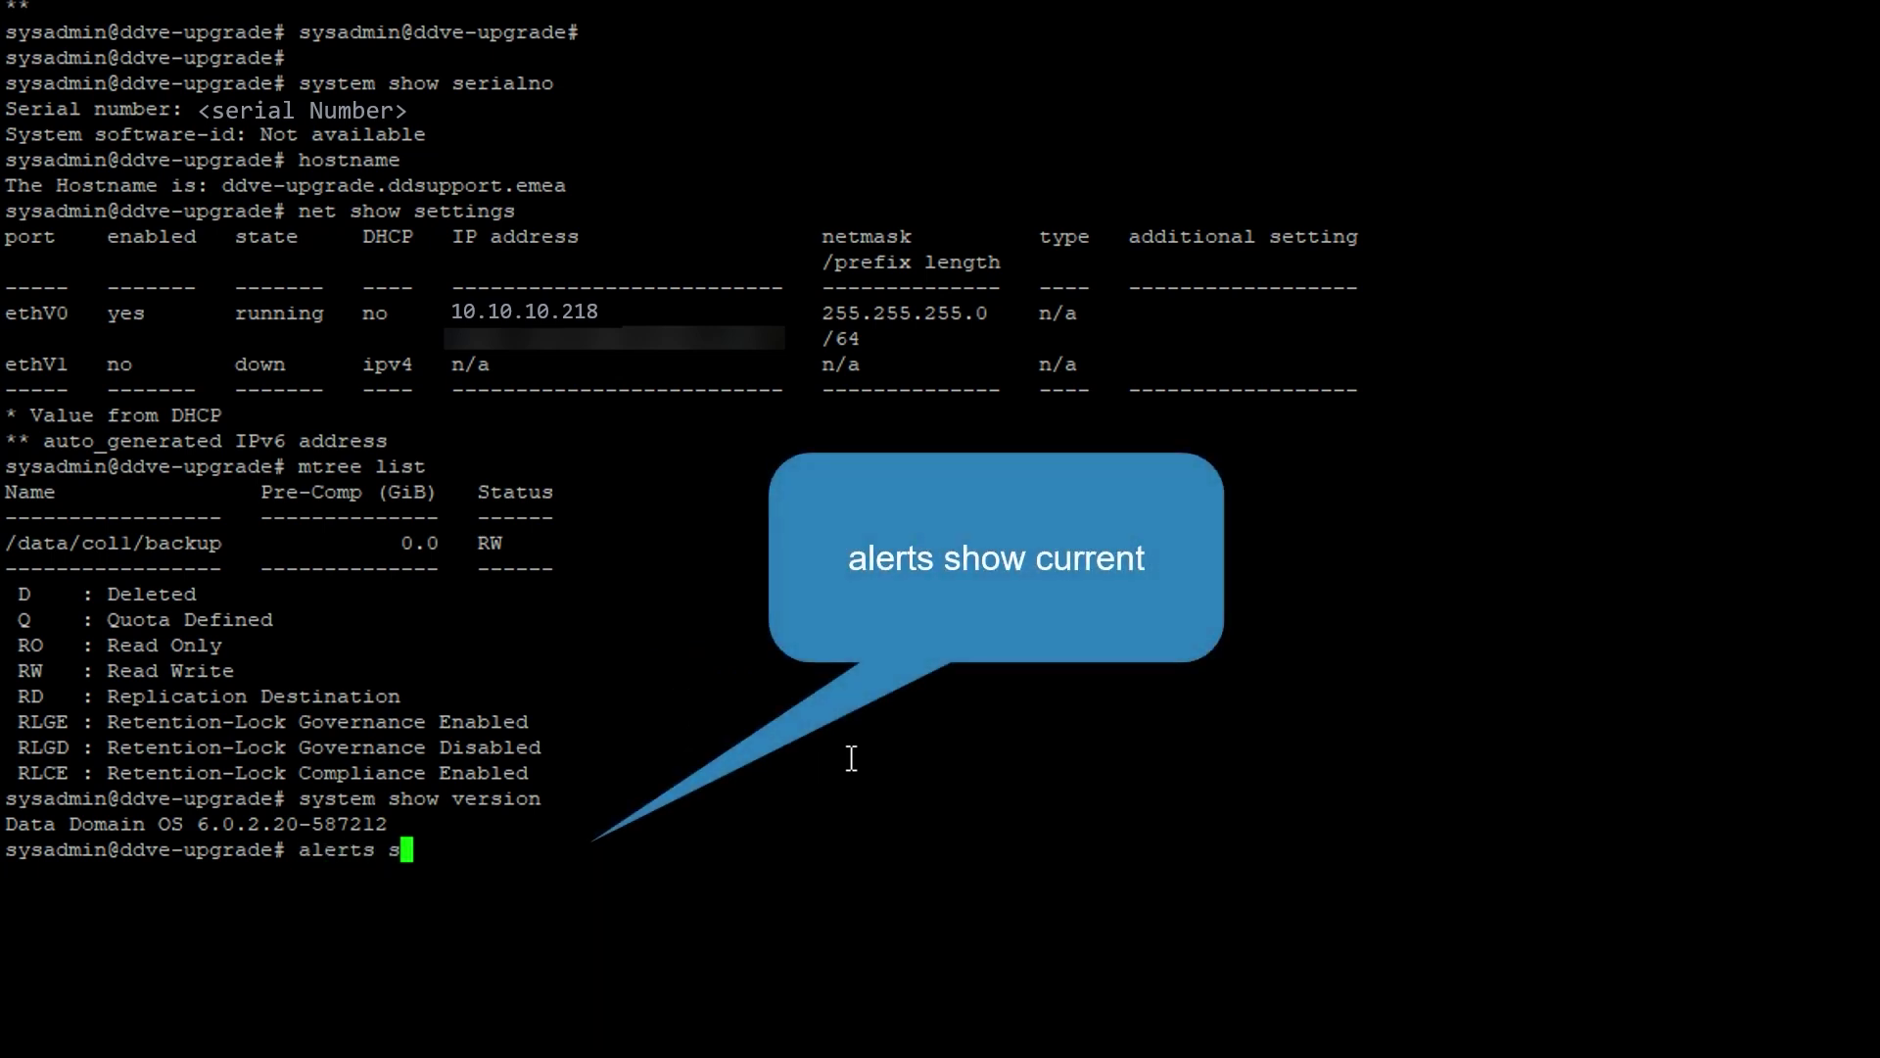
pyautogui.write('how current')
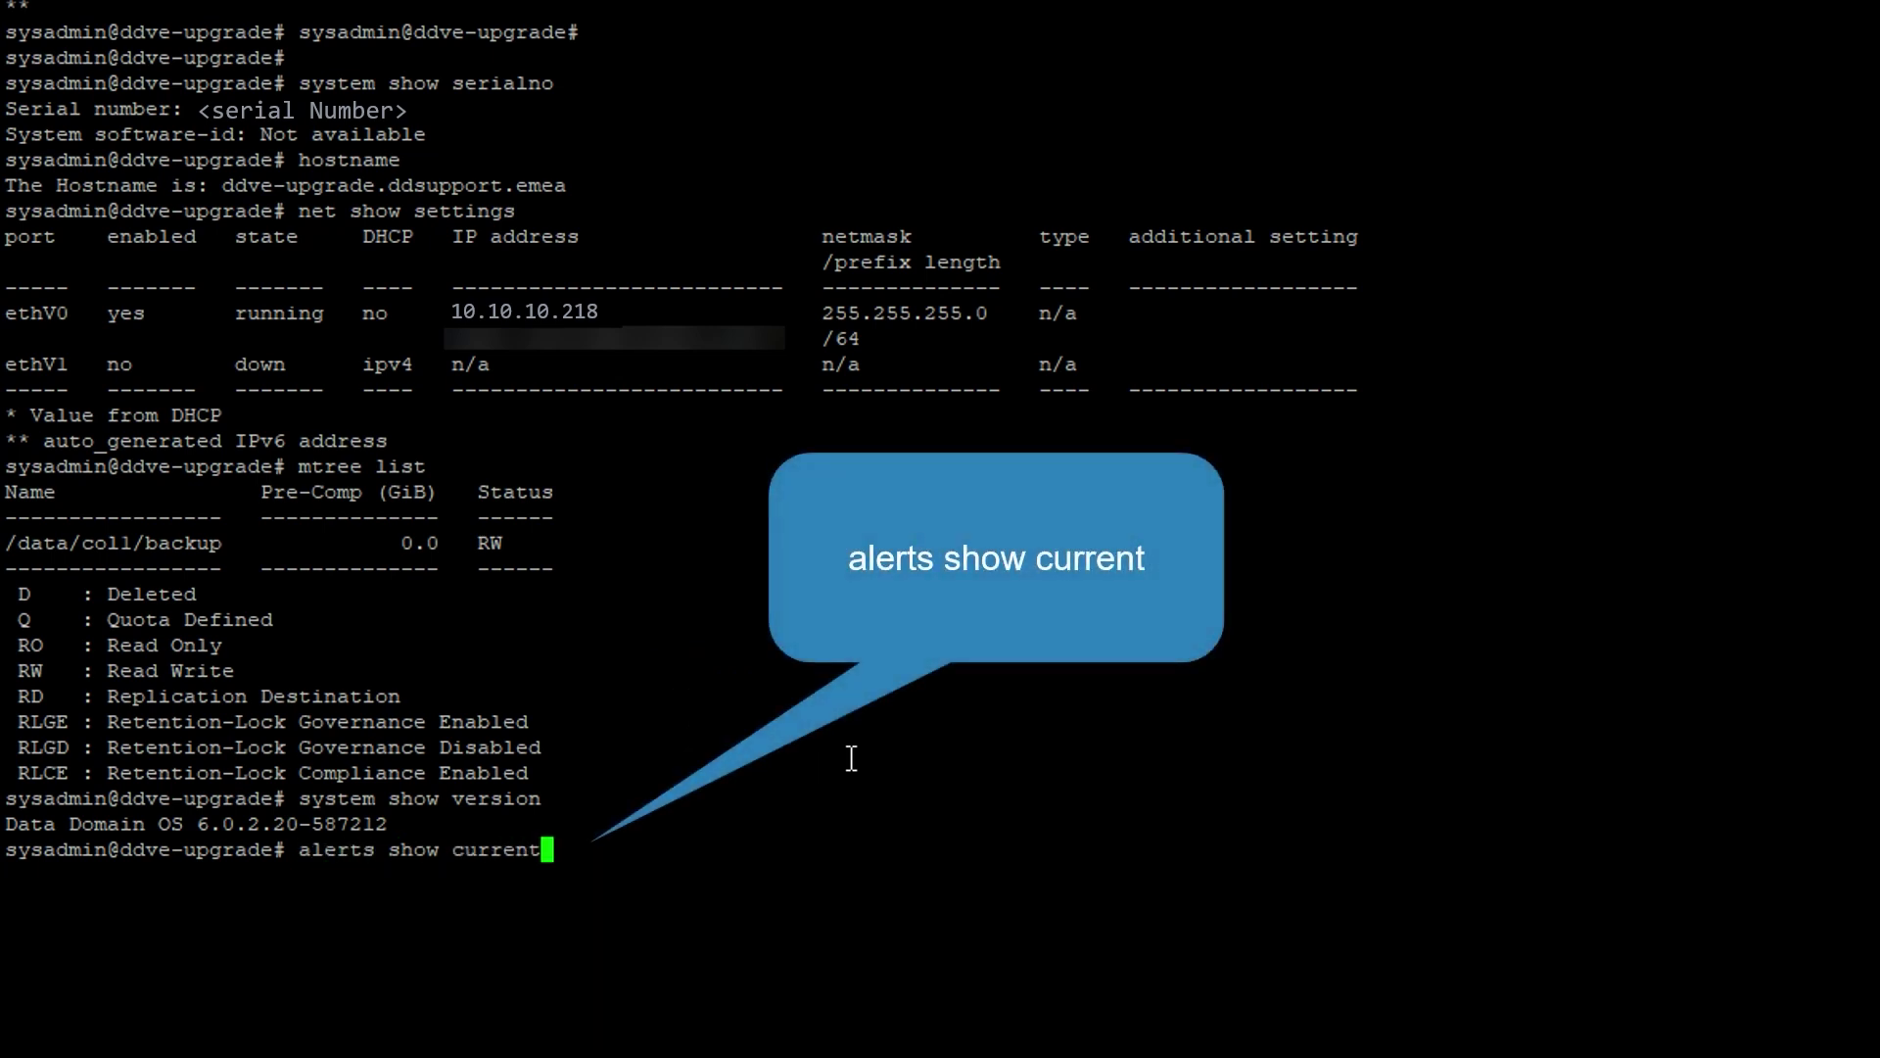
# List current alerts and clear the p0-2 mail-server alert with alerts clear alert-id.
pyautogui.press('Return')
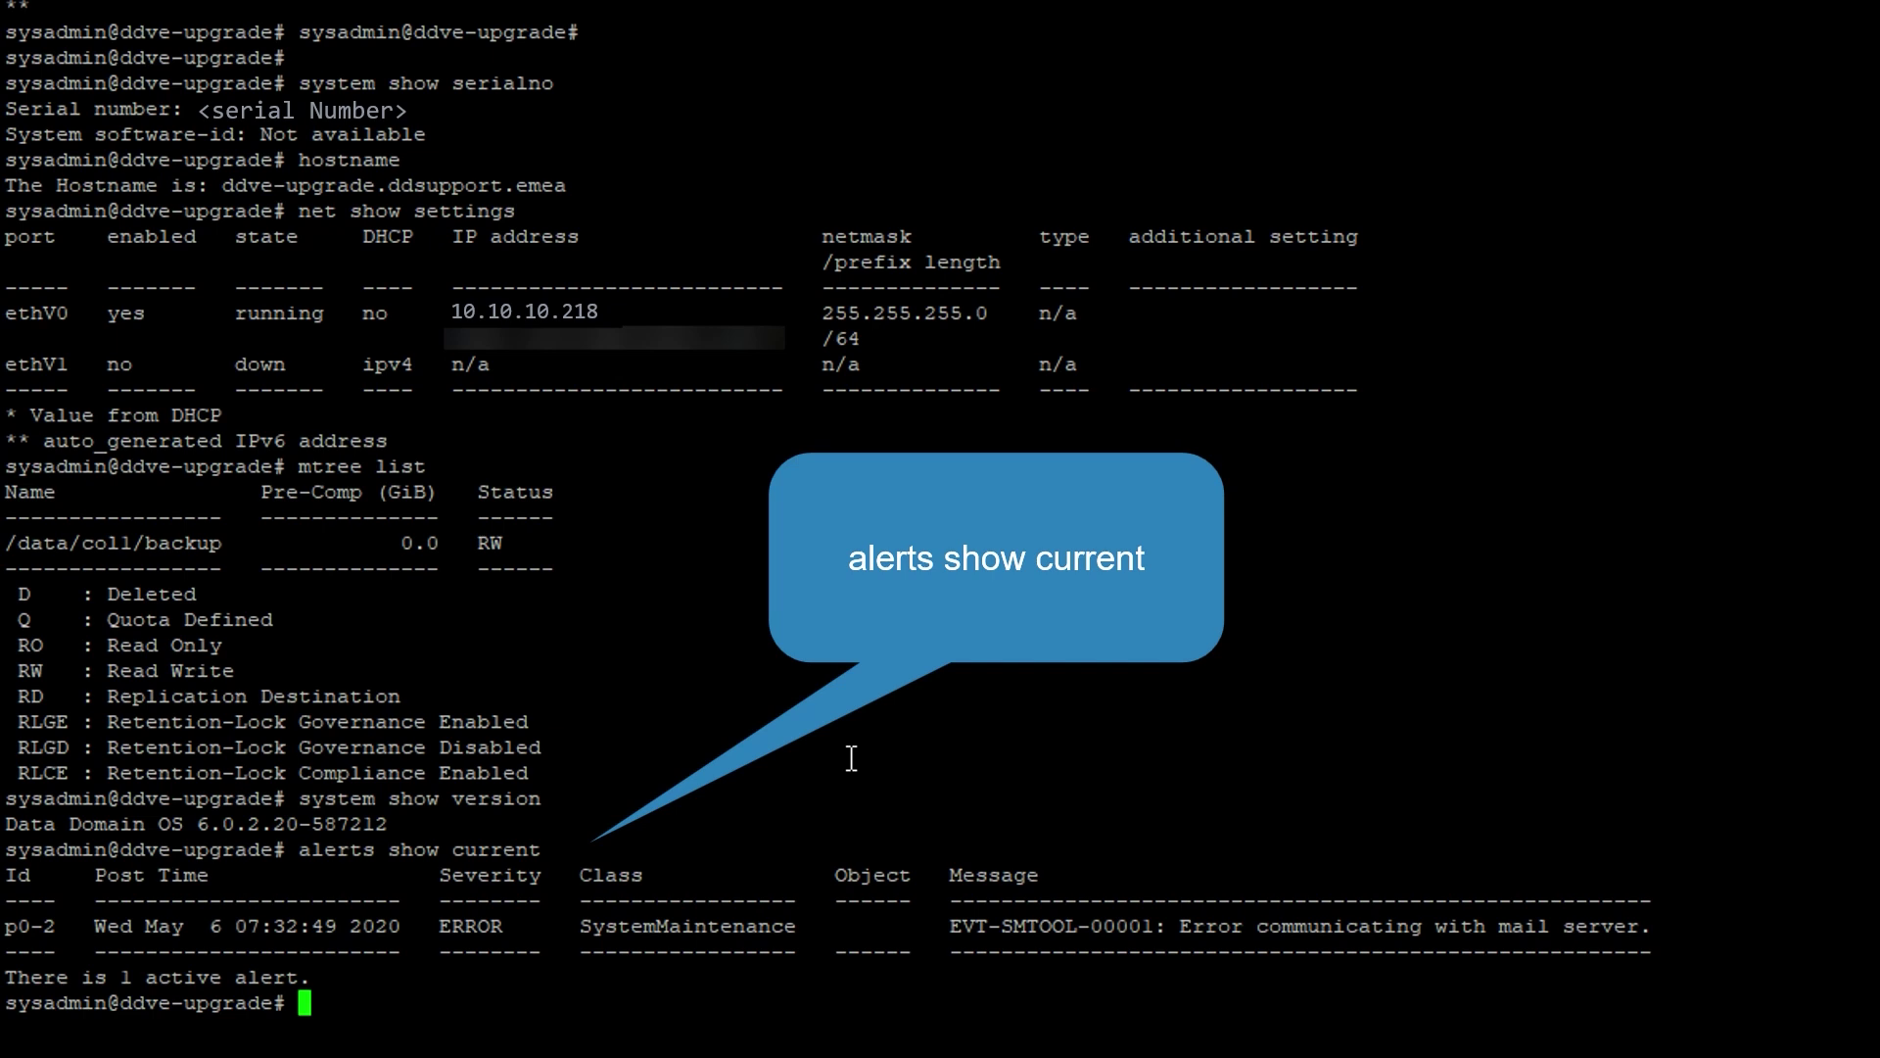
pyautogui.write('alerts ')
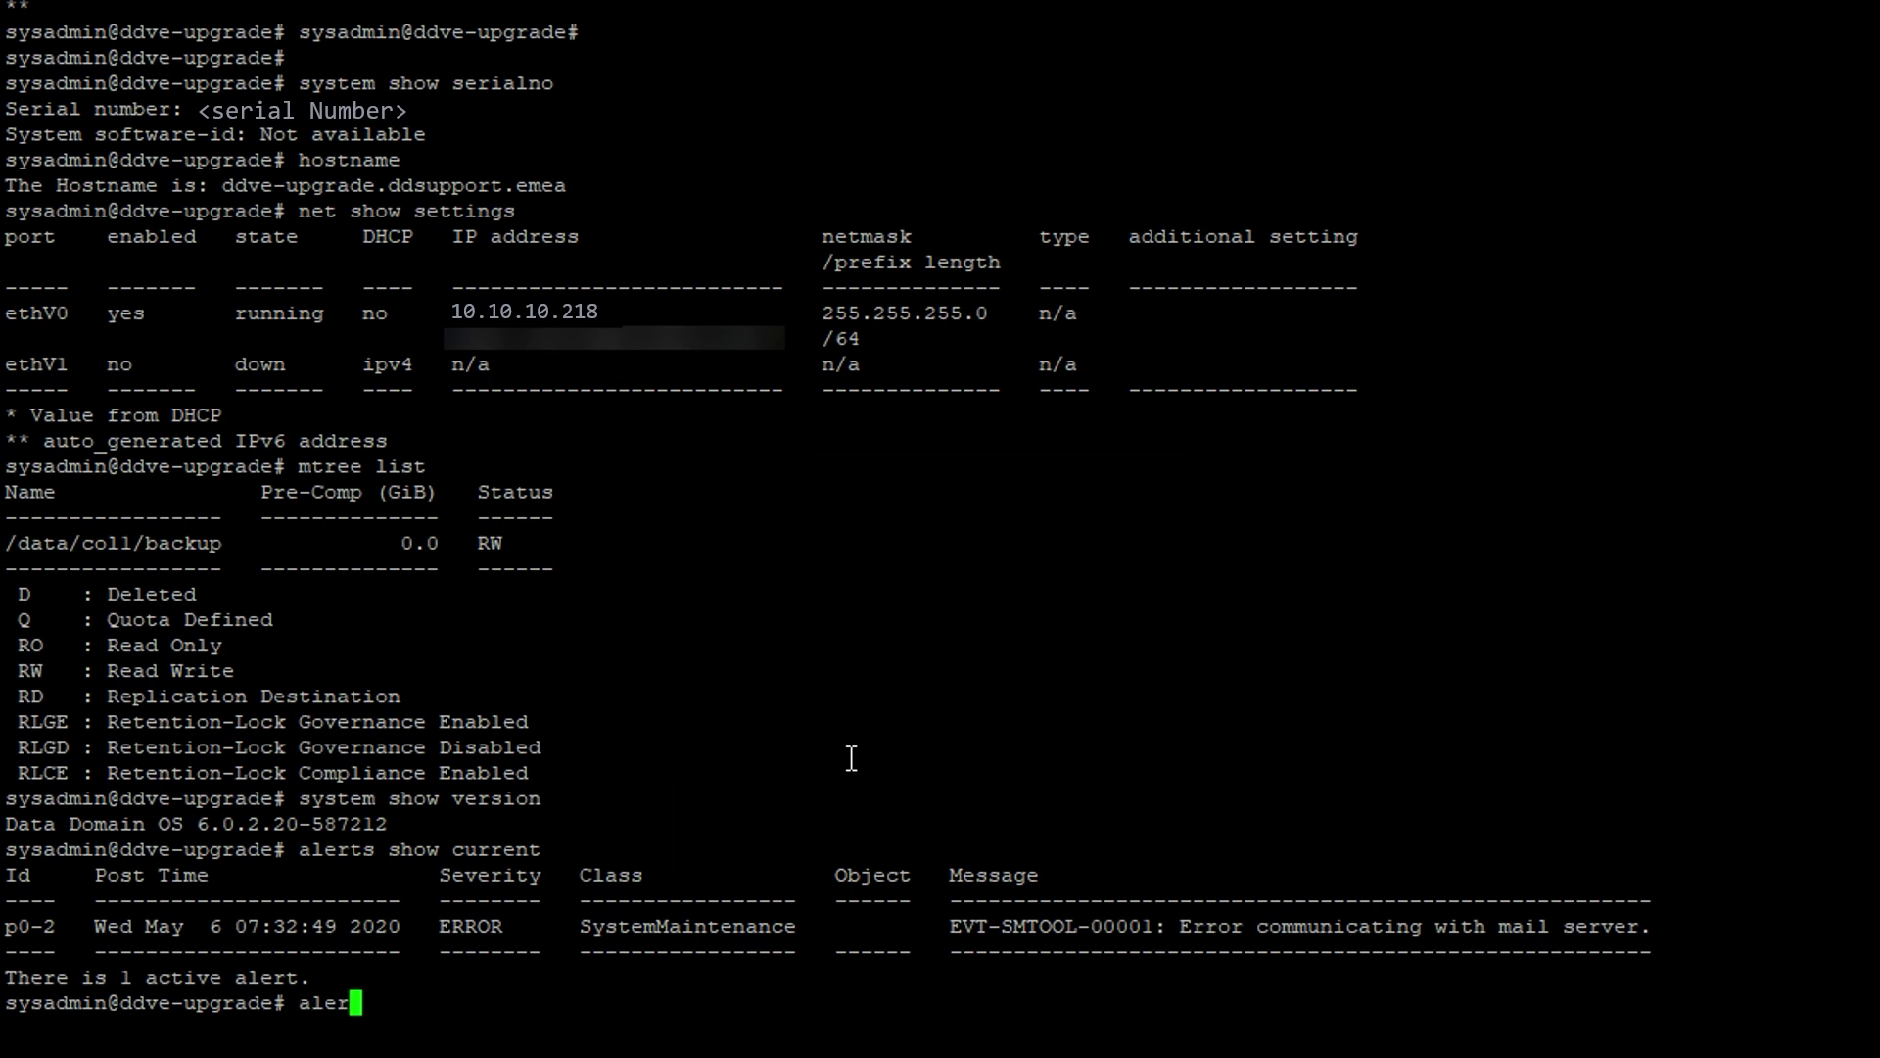
pyautogui.write('clear alert-id')
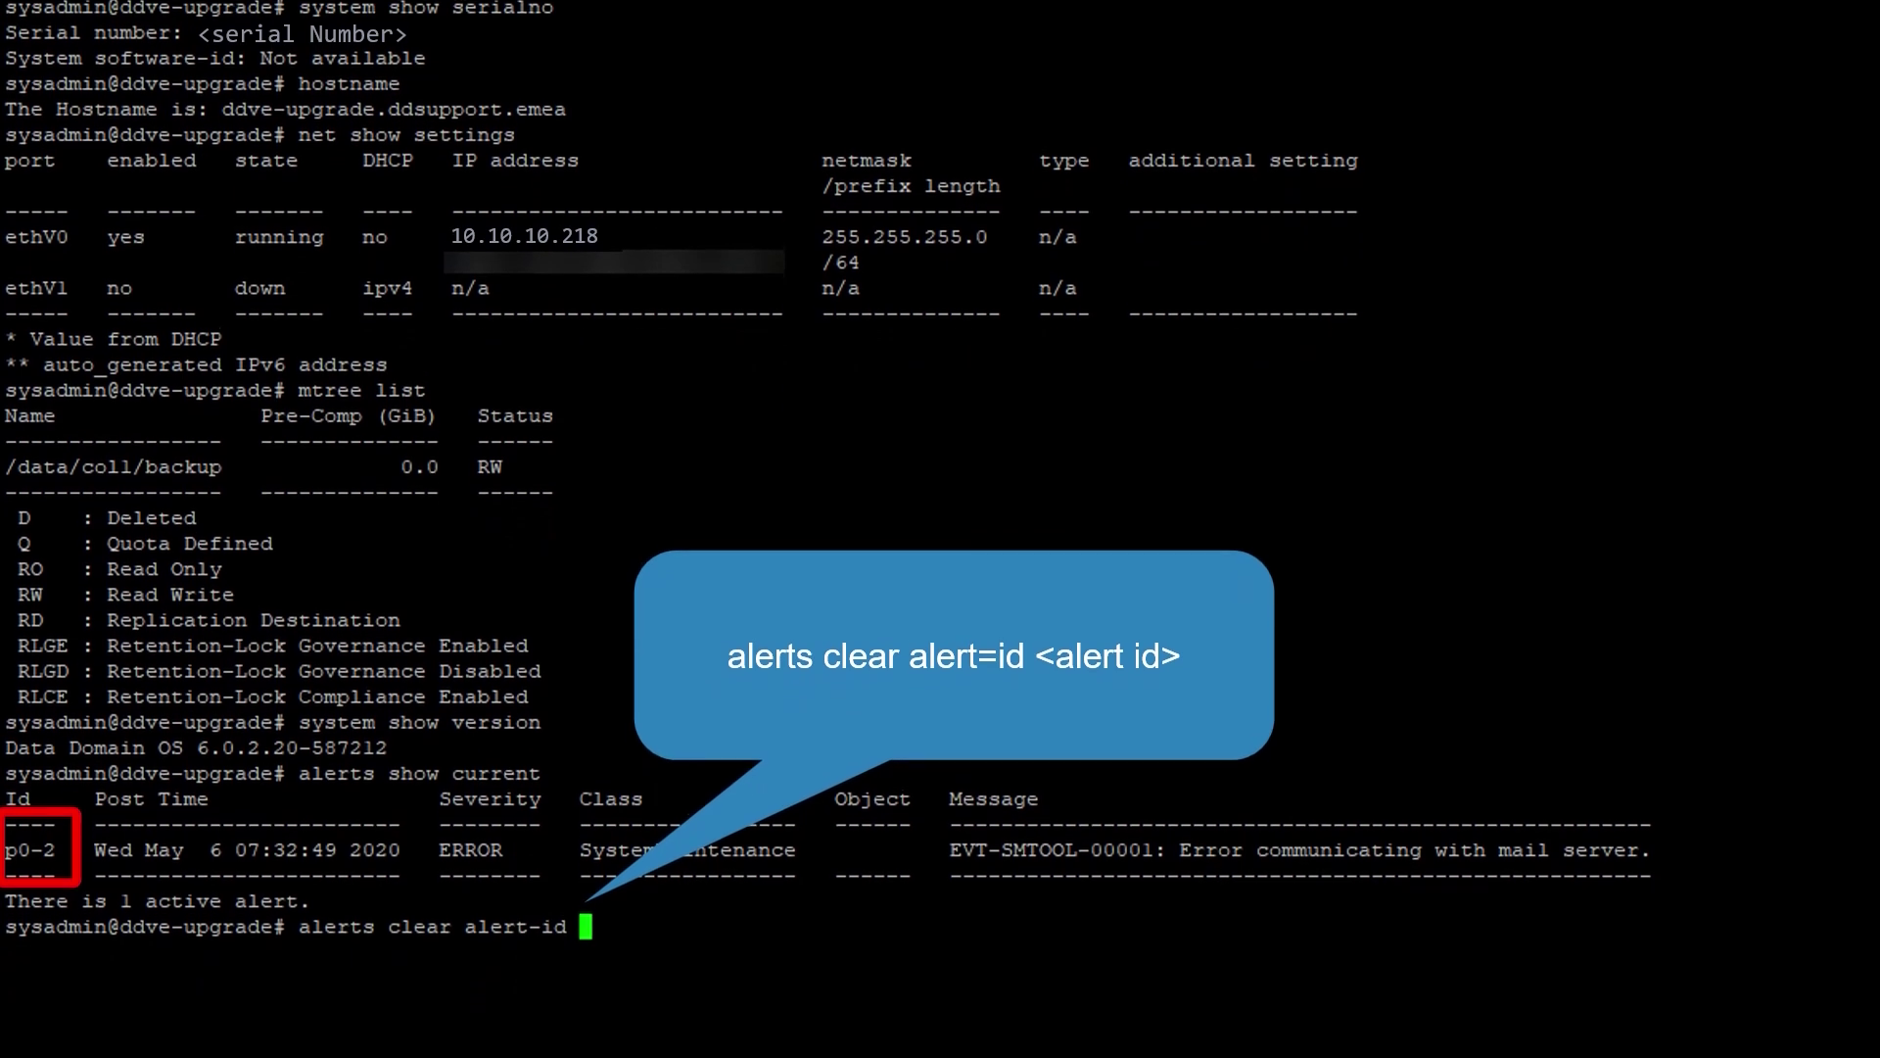
pyautogui.moveTo(55, 769); pyautogui.dragTo(8, 770)
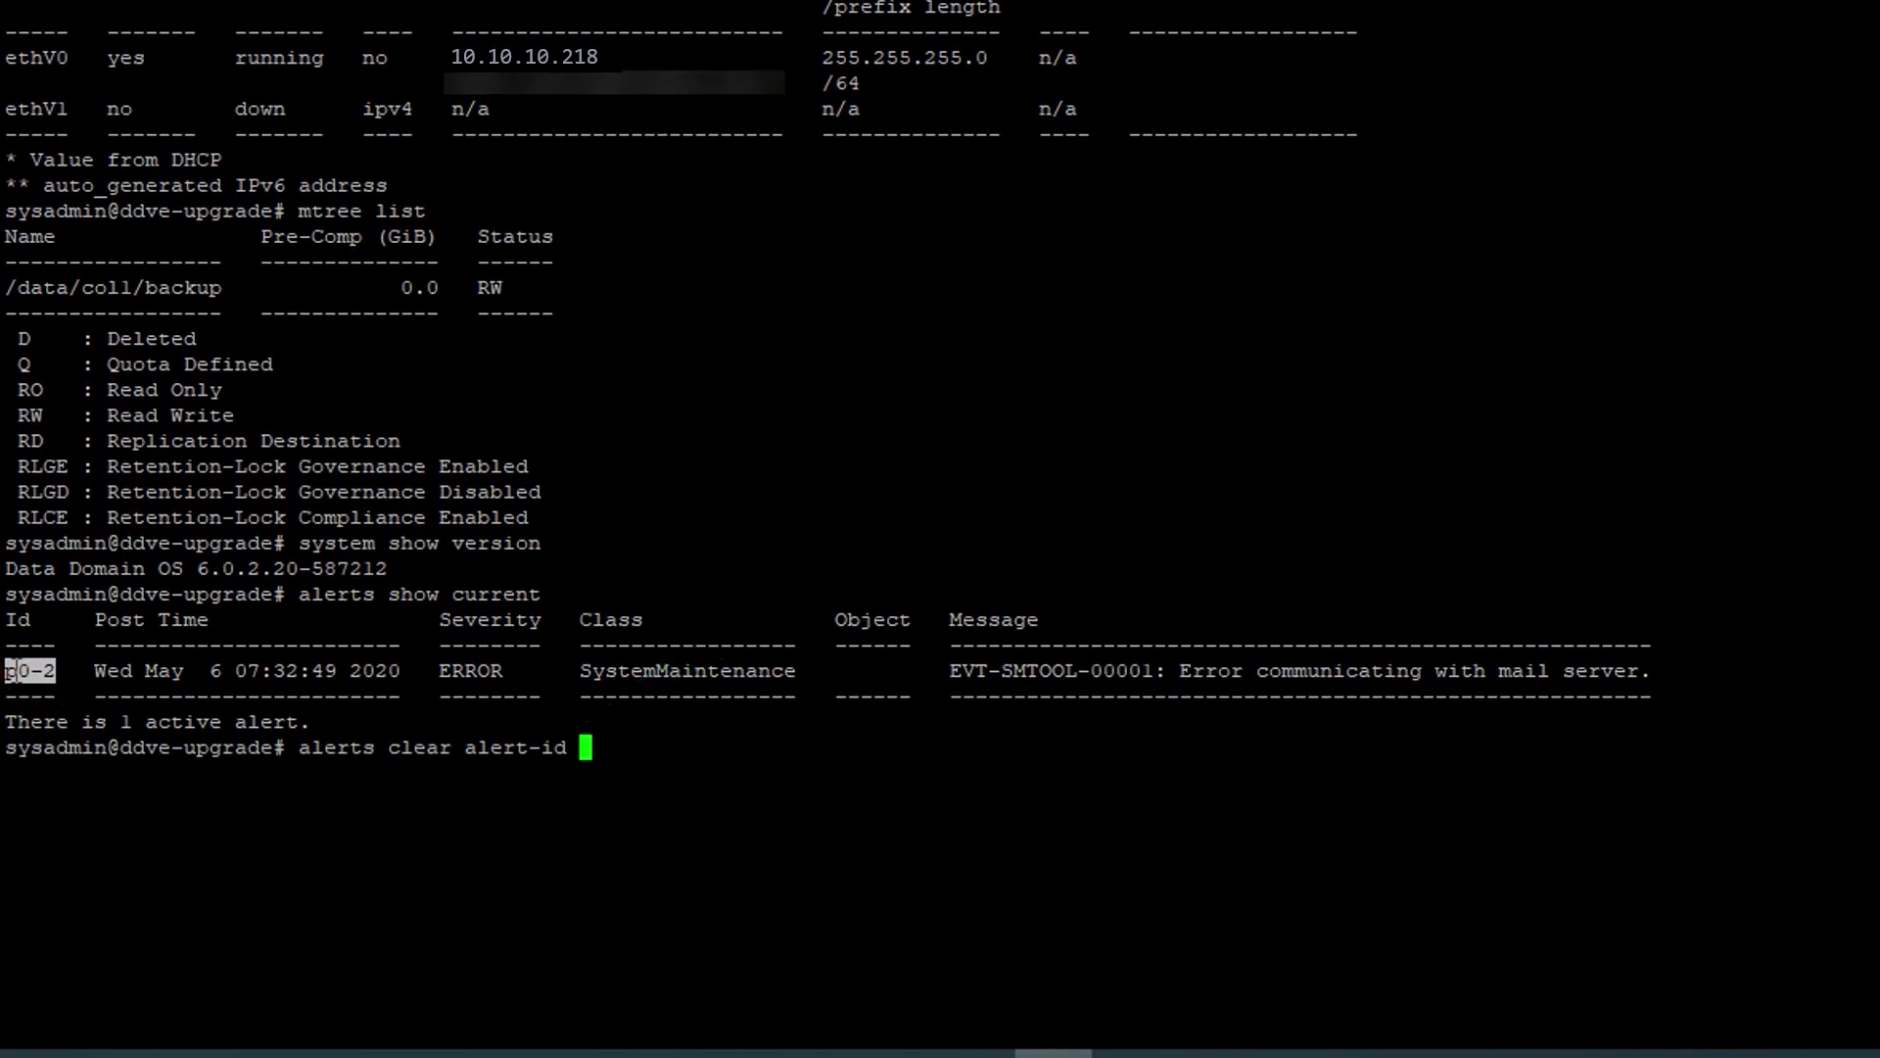
pyautogui.rightClick(8, 671)
pyautogui.press('Return')
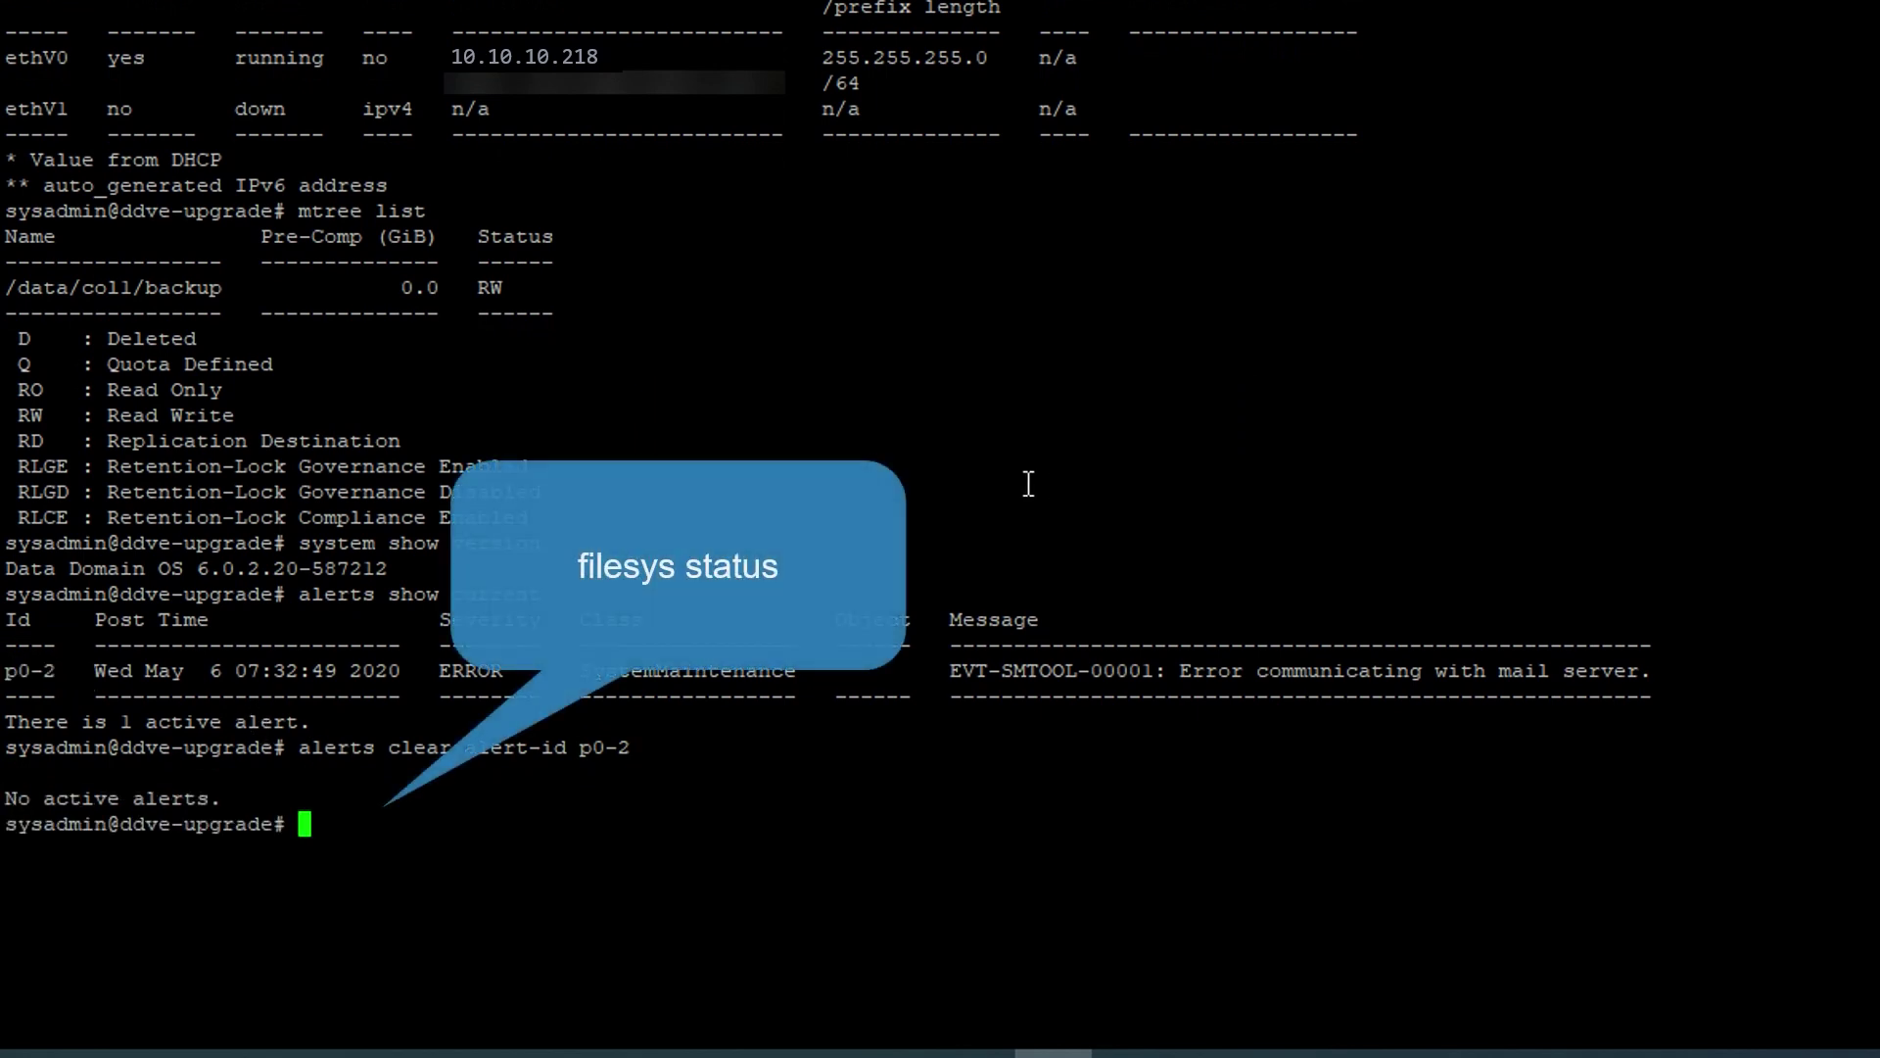
# Run filesys status and df to confirm the filesystem is running and review space usage.
pyautogui.write('filesys status')
pyautogui.press('Return')
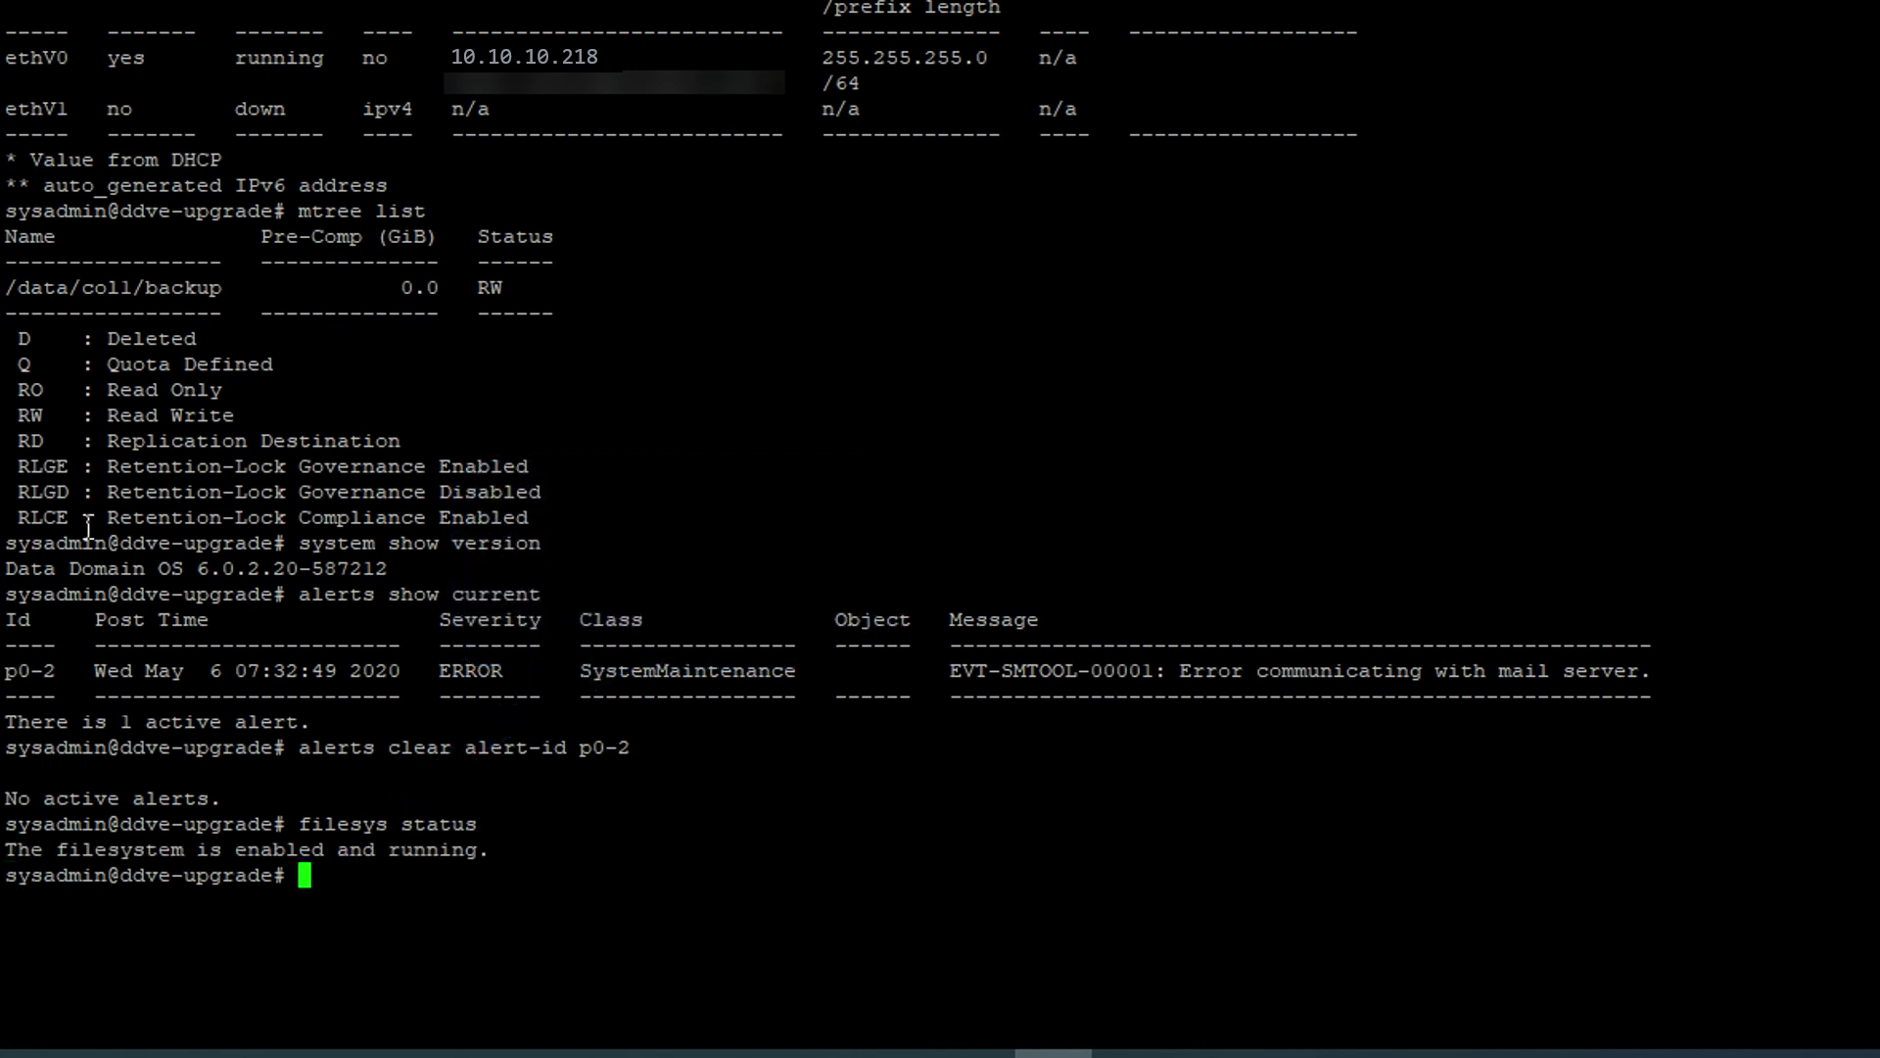
pyautogui.write('df')
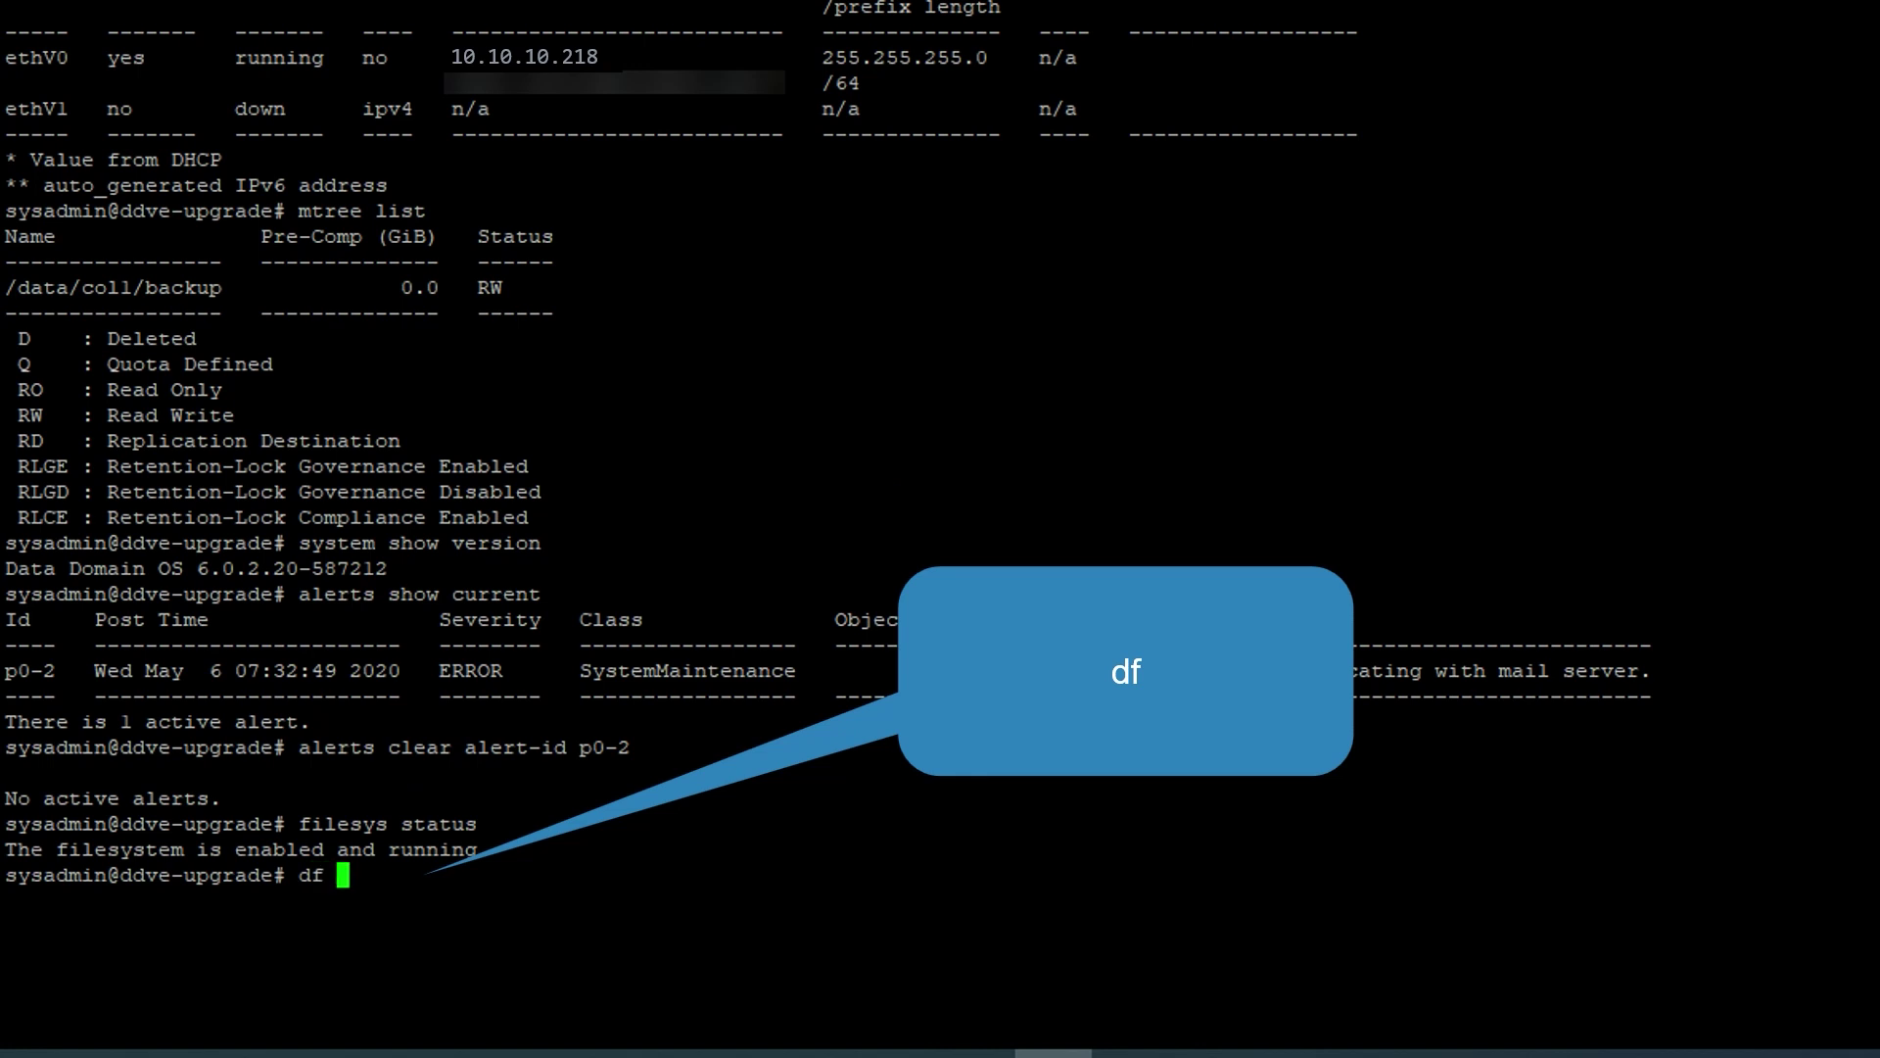
pyautogui.press('Return')
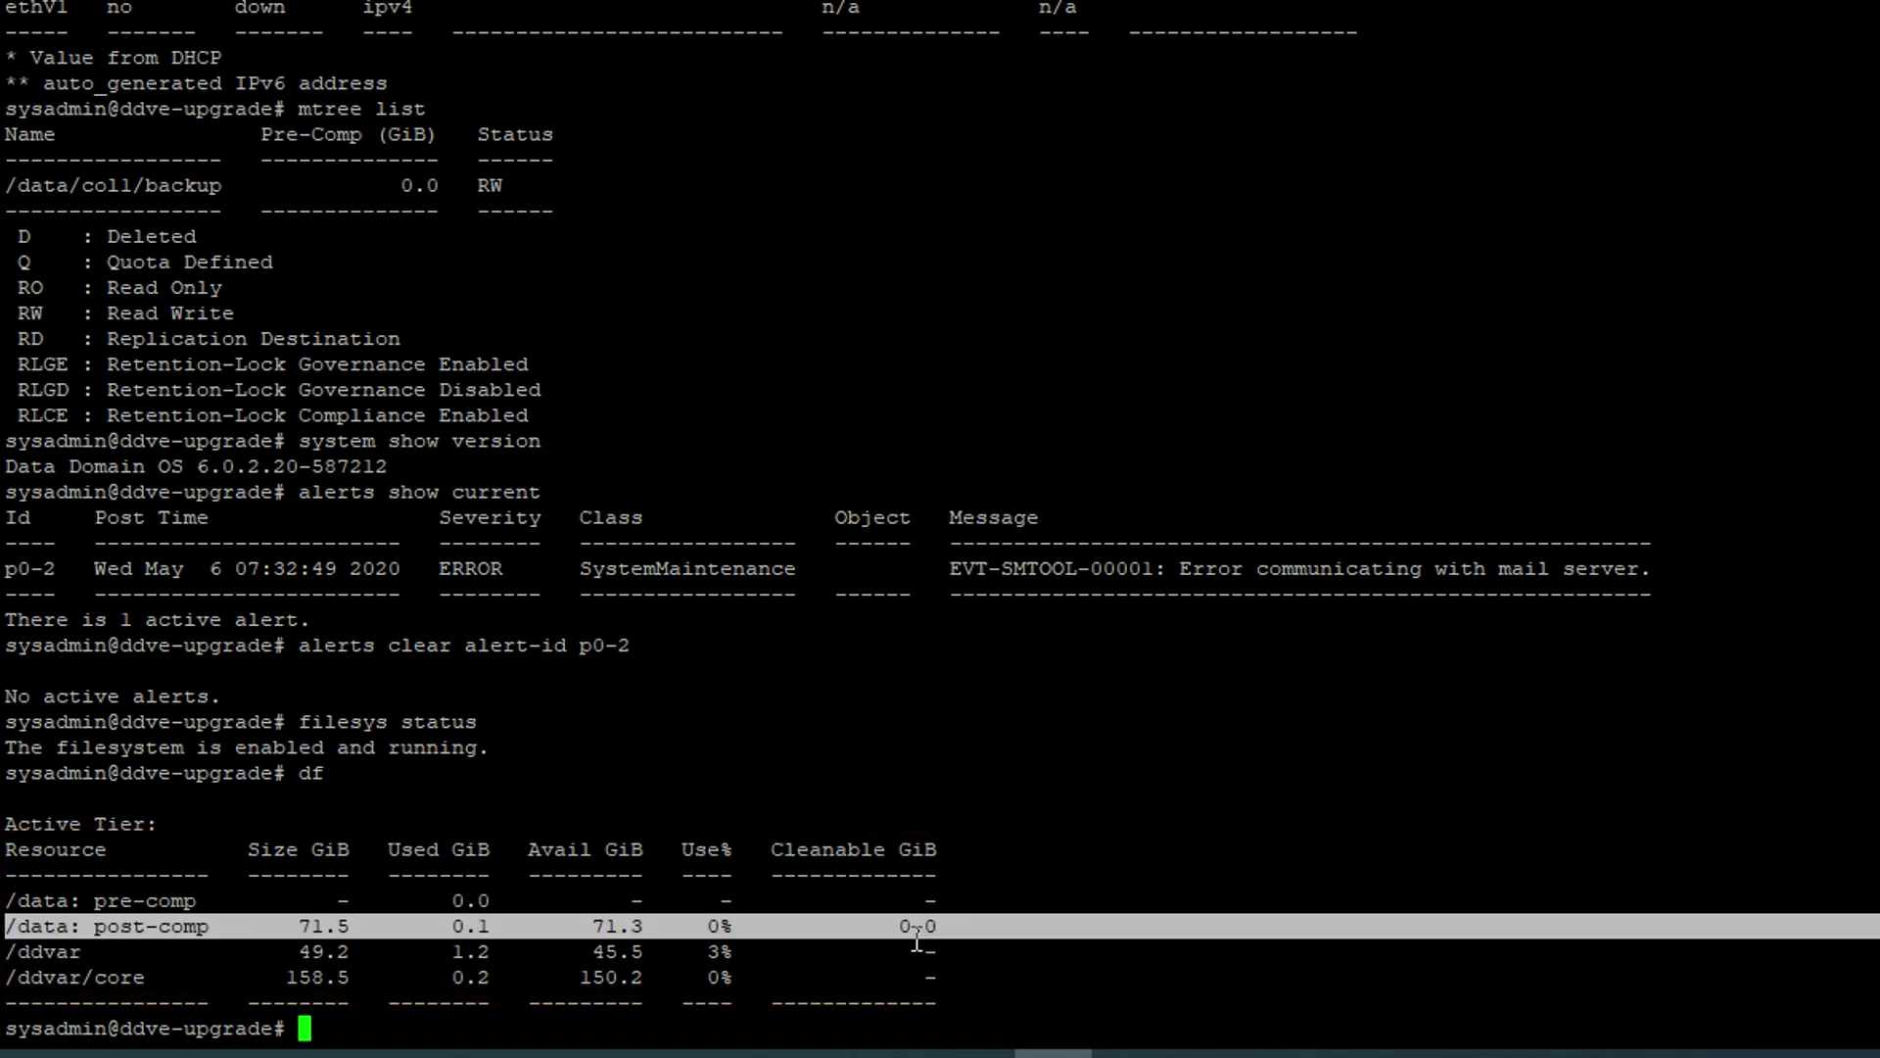
pyautogui.press('Return')
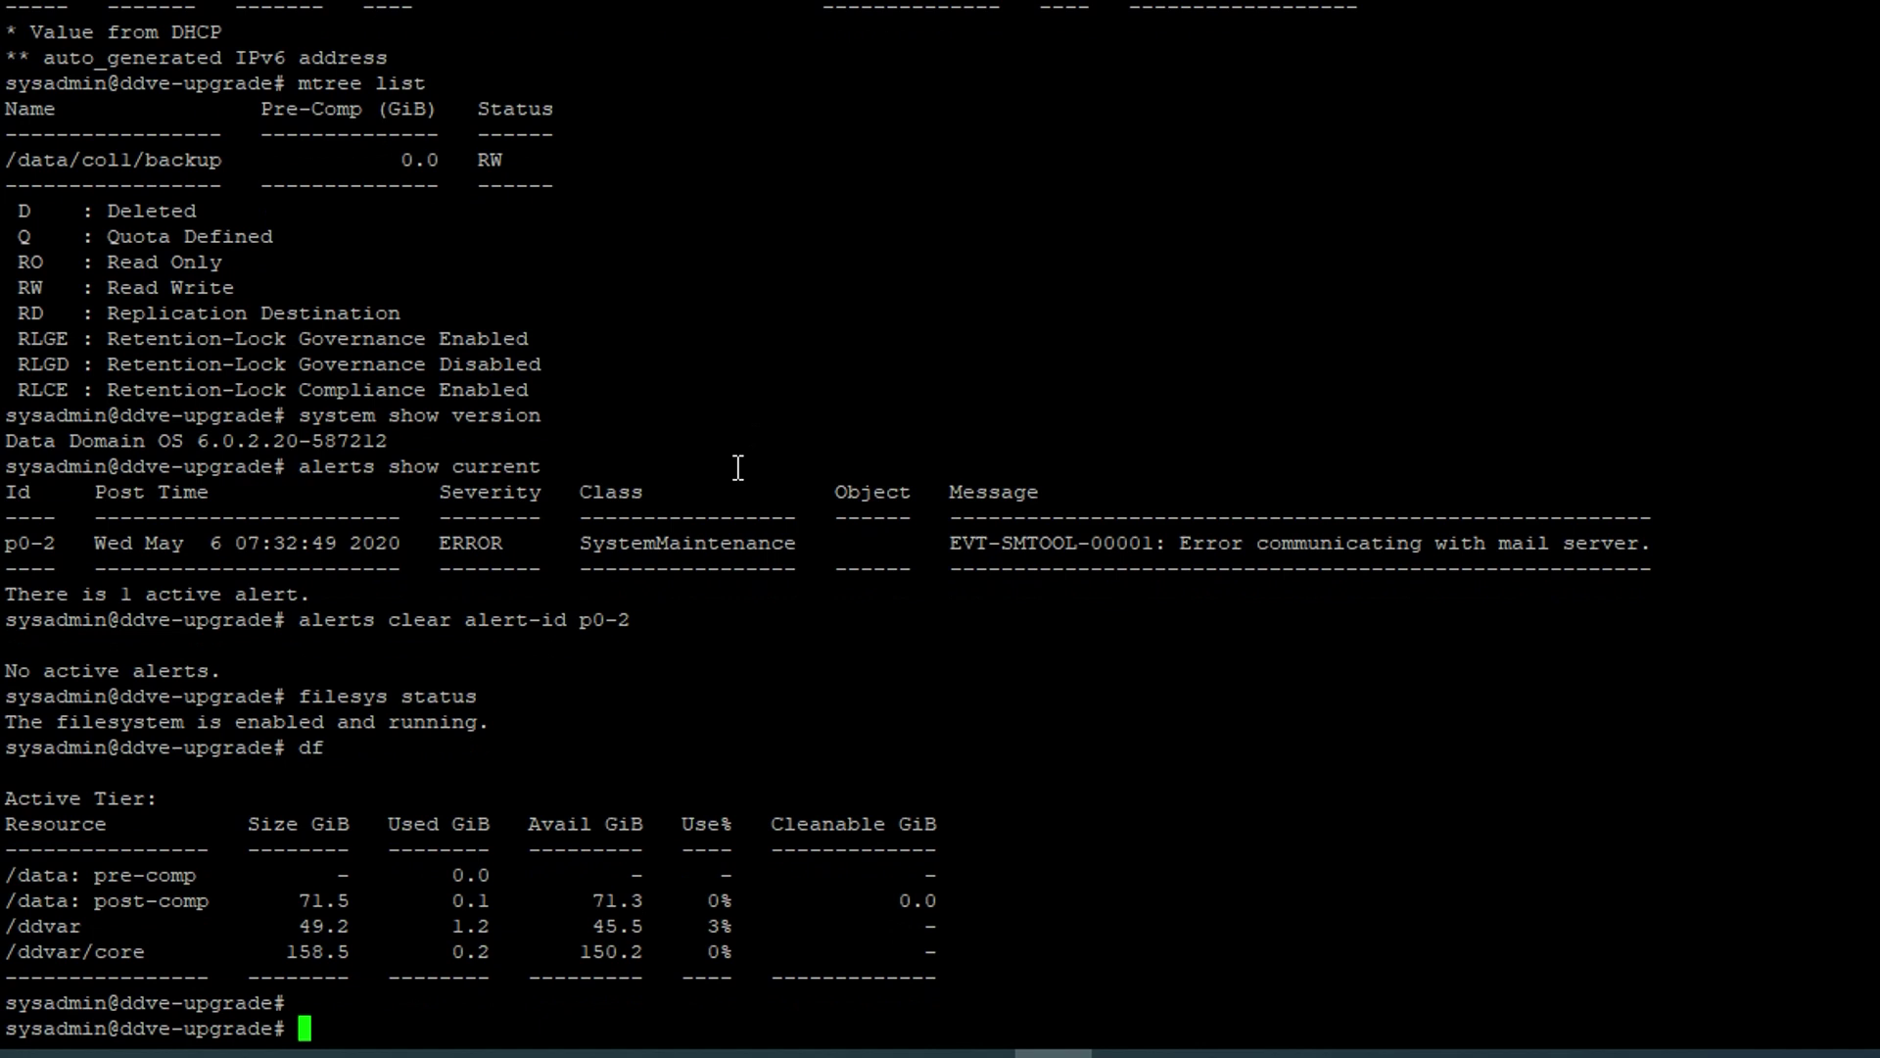
# Run filesys clean status, data-movement status and cloud clean status at the prompt.
pyautogui.write('filesys clean status')
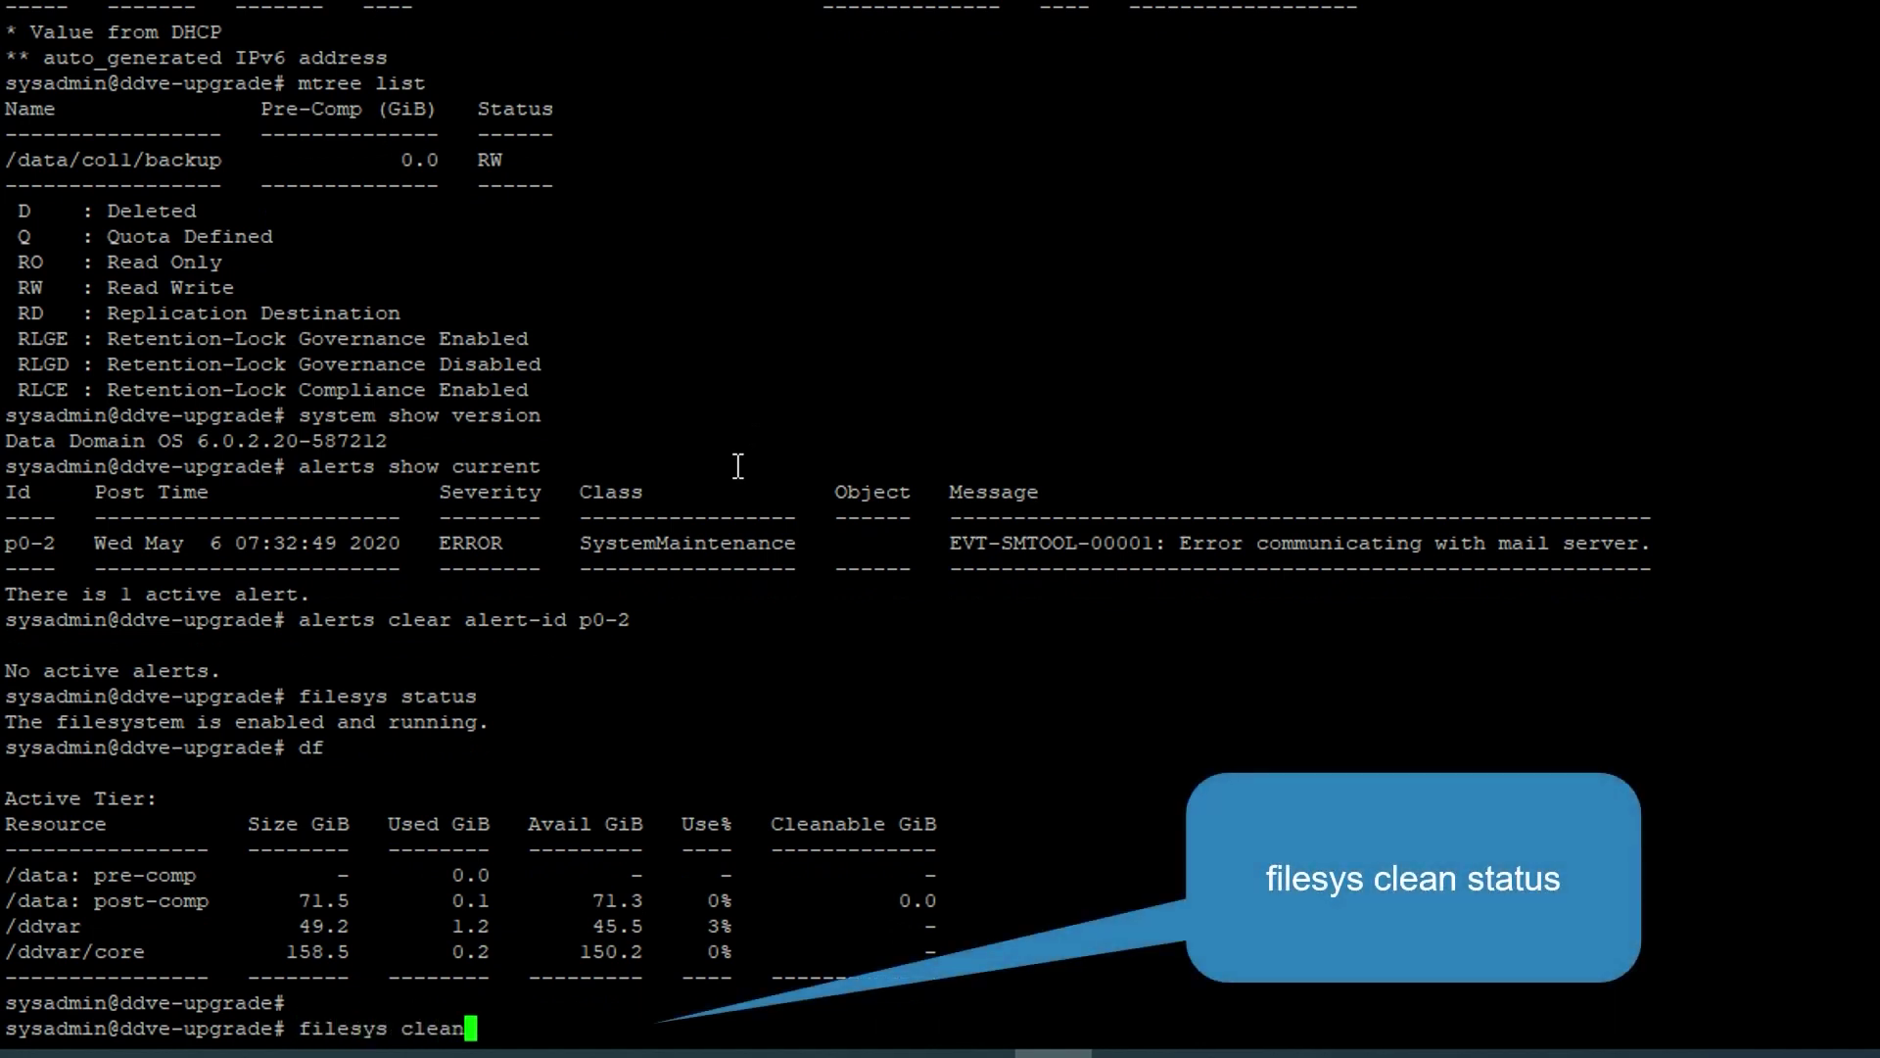
pyautogui.press('Return')
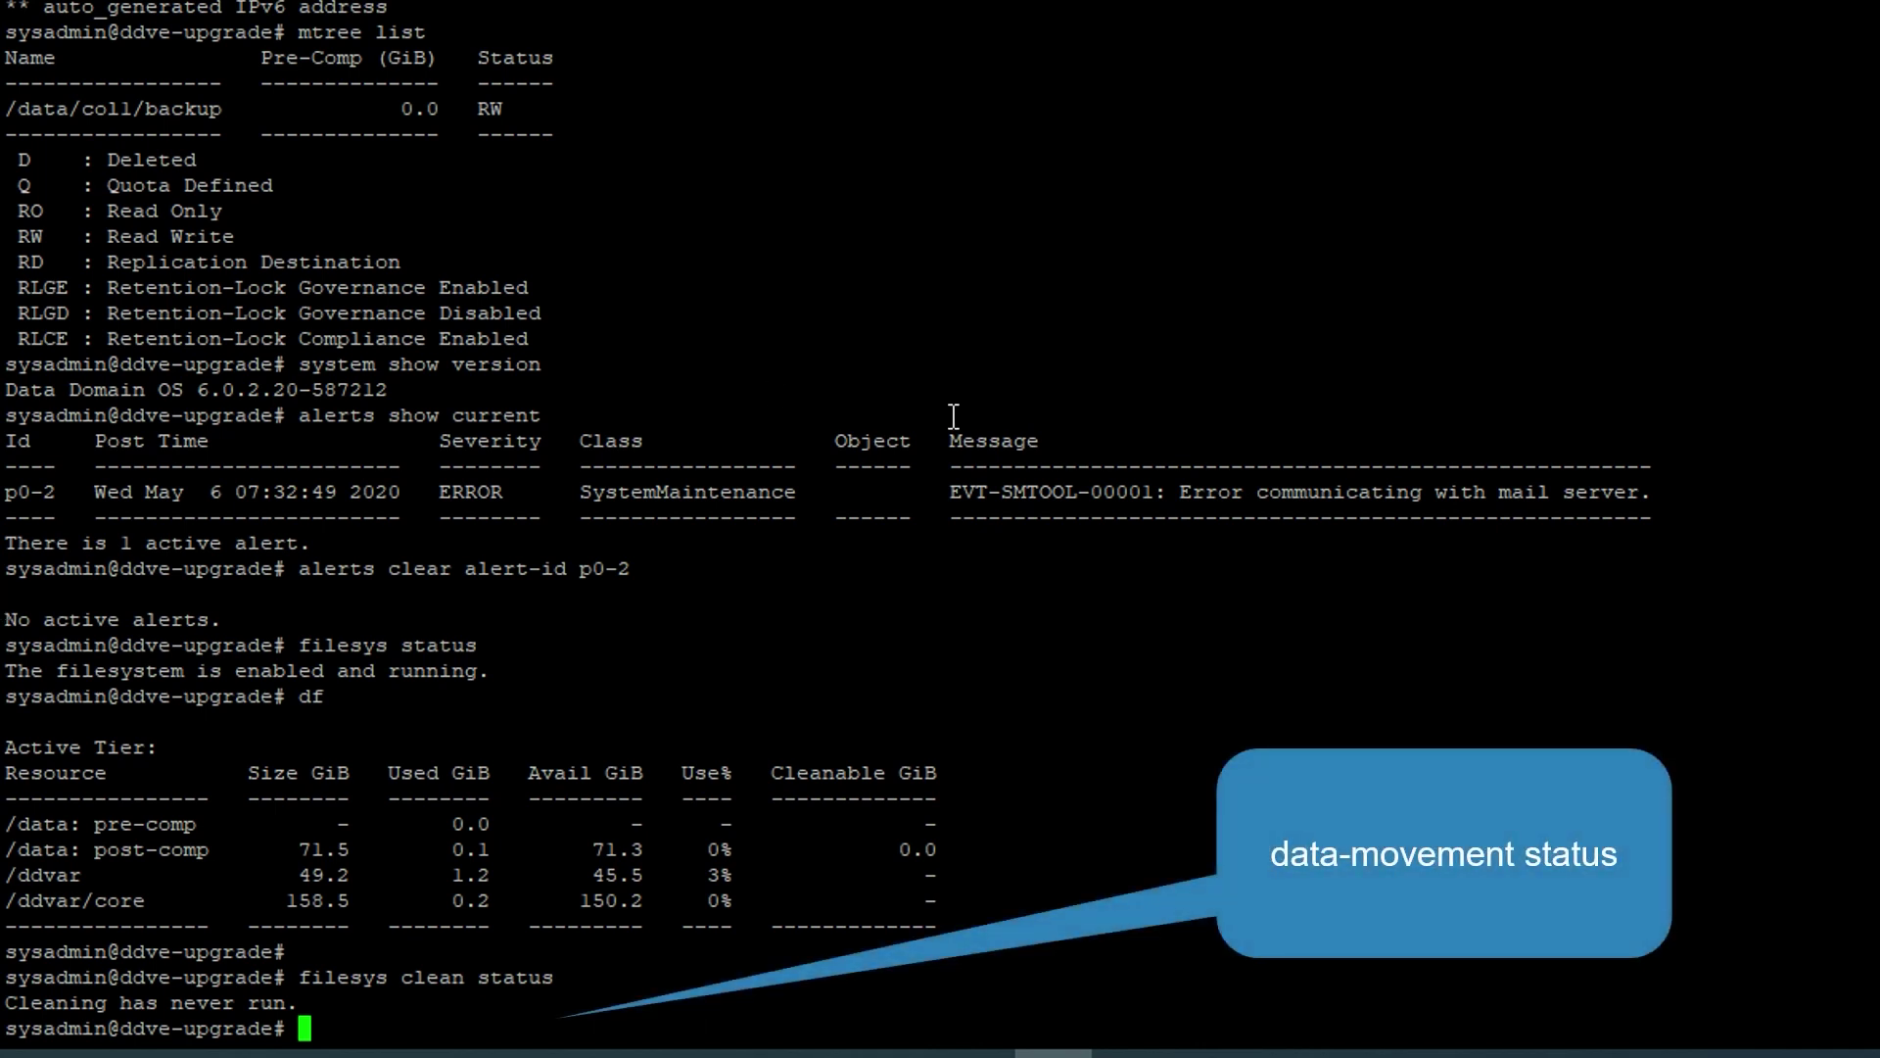
pyautogui.write('data-movement')
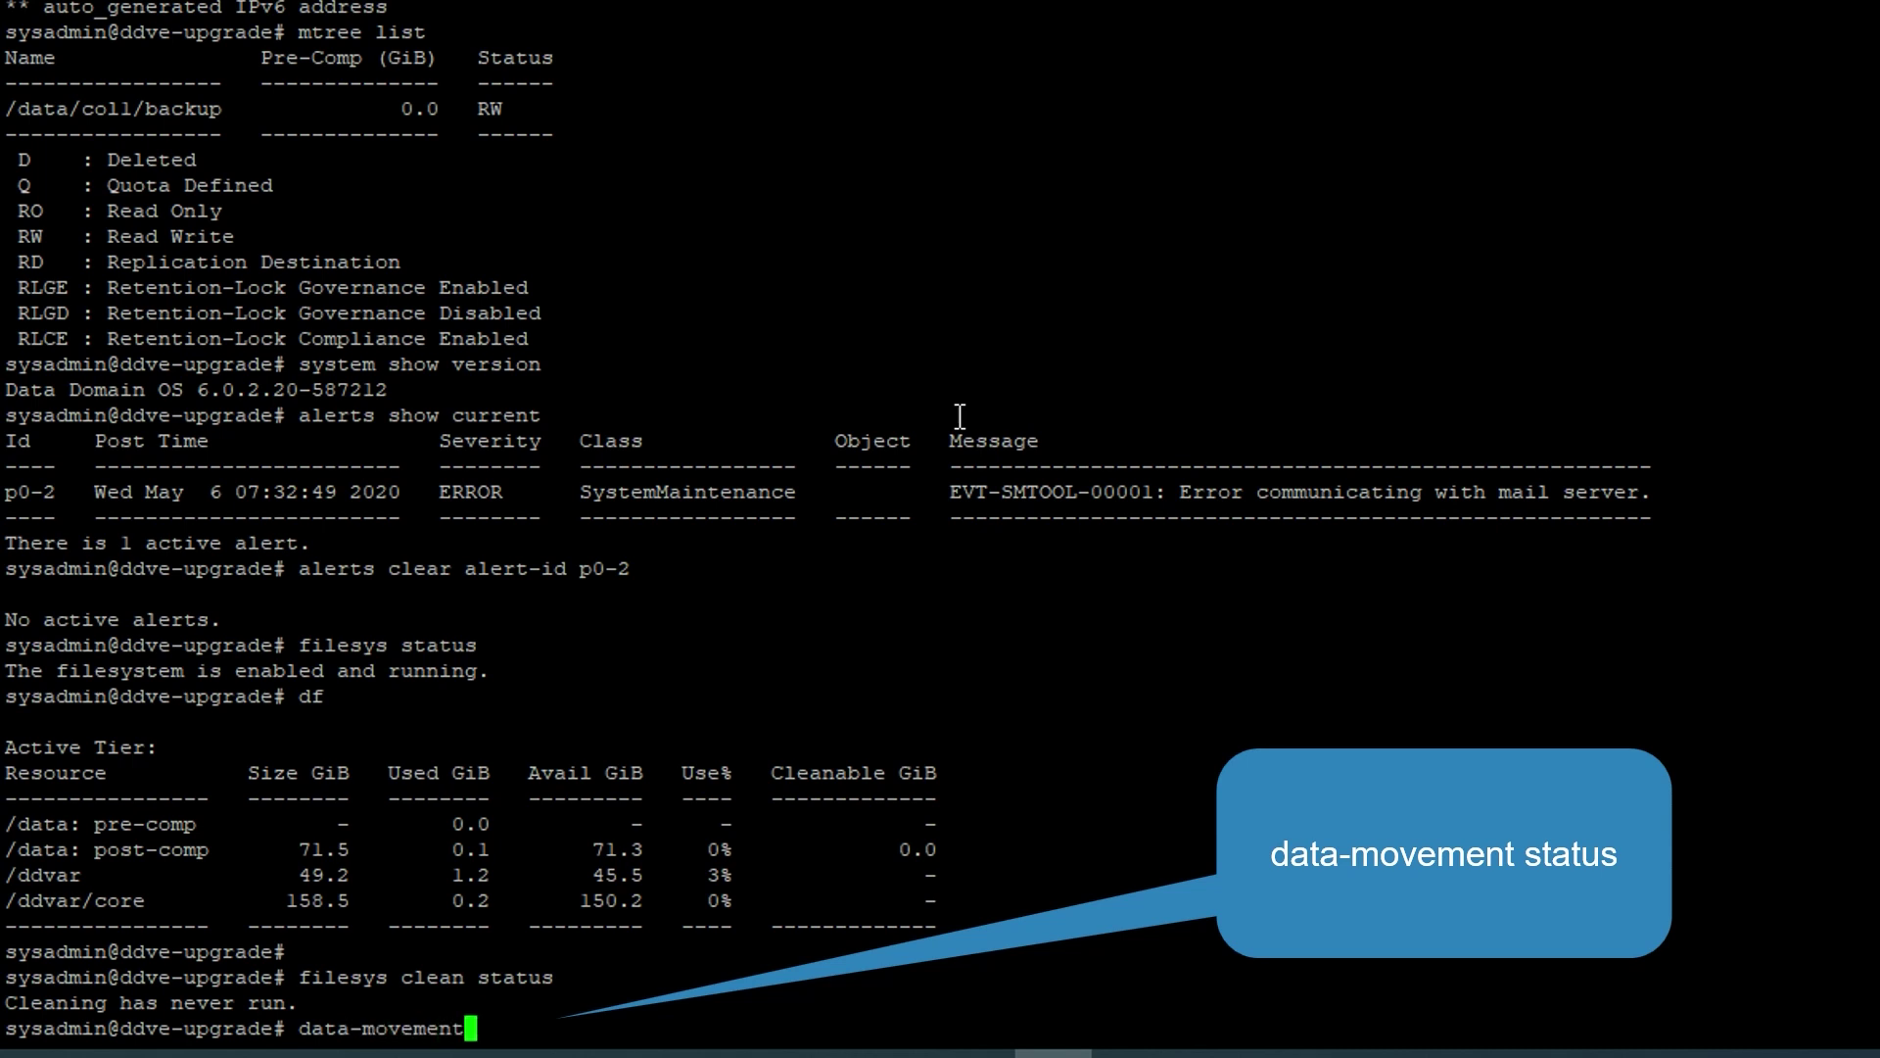
pyautogui.write(' status')
pyautogui.press('Return')
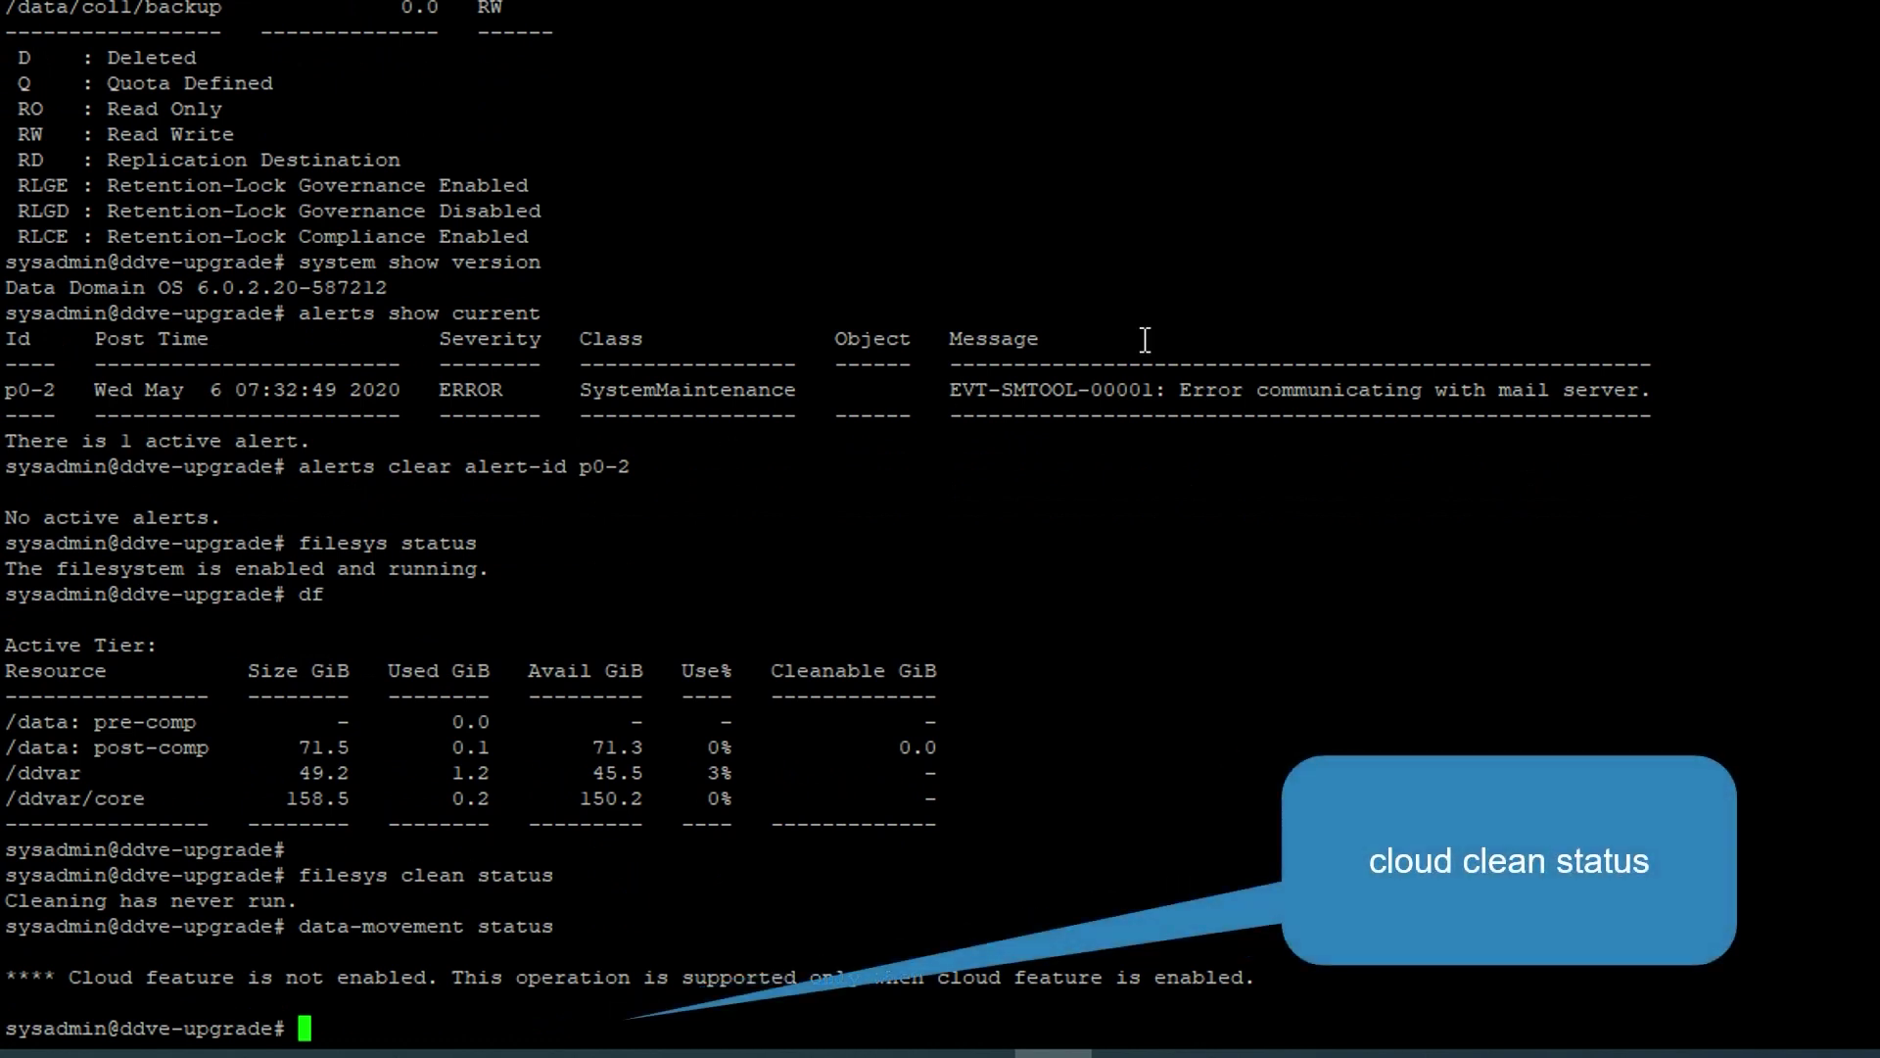
pyautogui.write('cloud clean status')
pyautogui.press('Return')
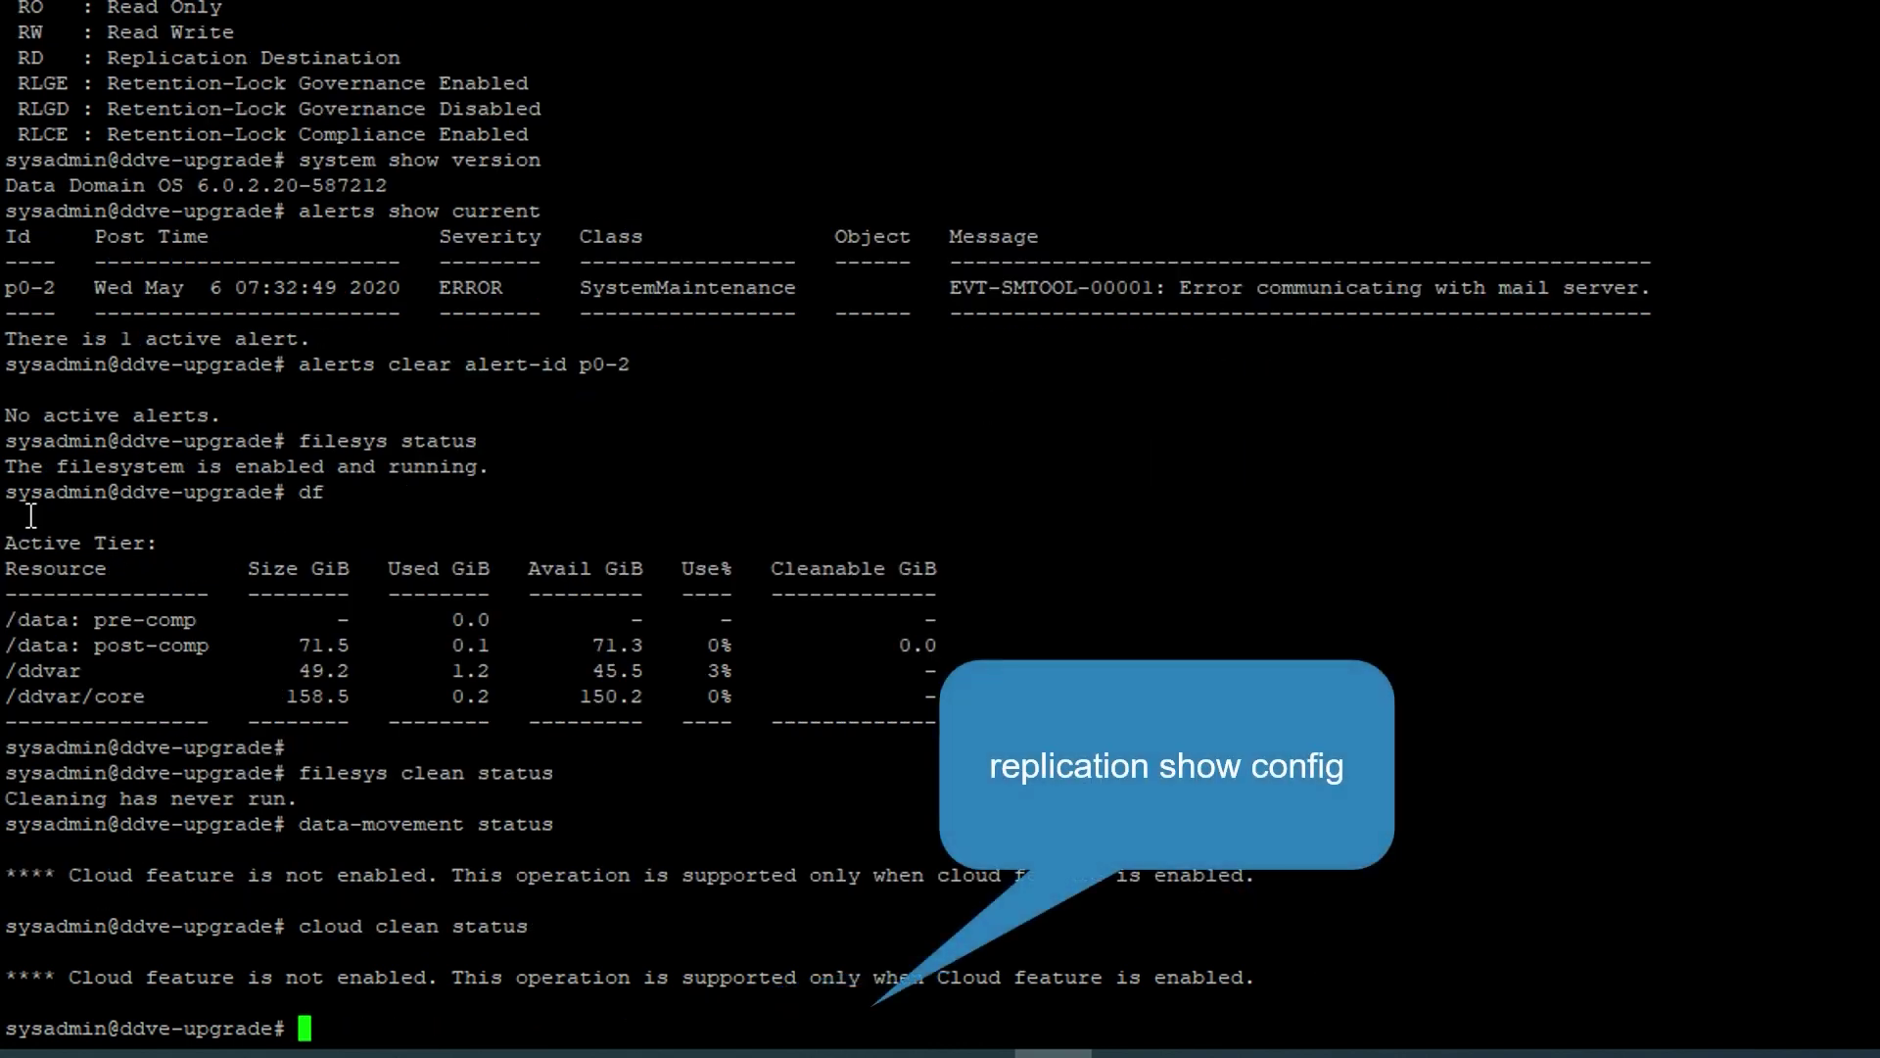
# Run replication show config, repl show stats and repl show detailed-stats all.
pyautogui.write('replication sh')
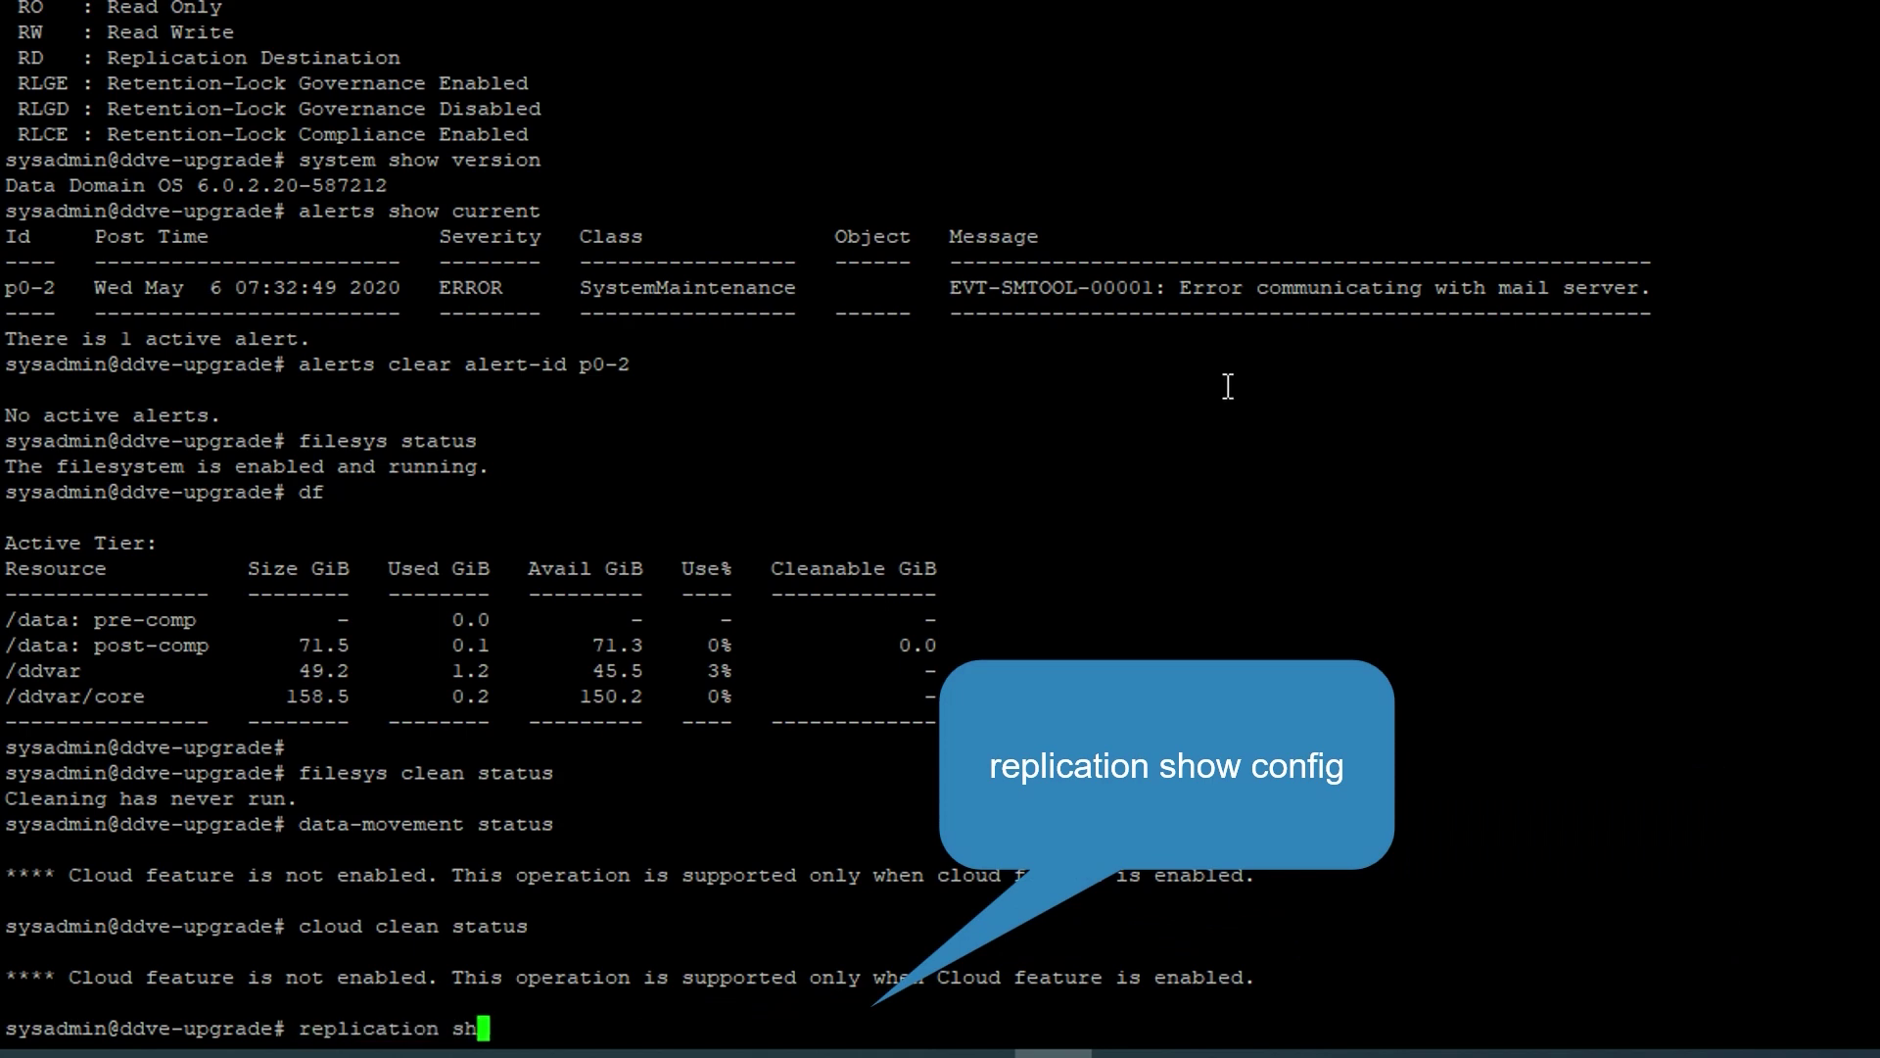
pyautogui.write('ow  config')
pyautogui.press('Return')
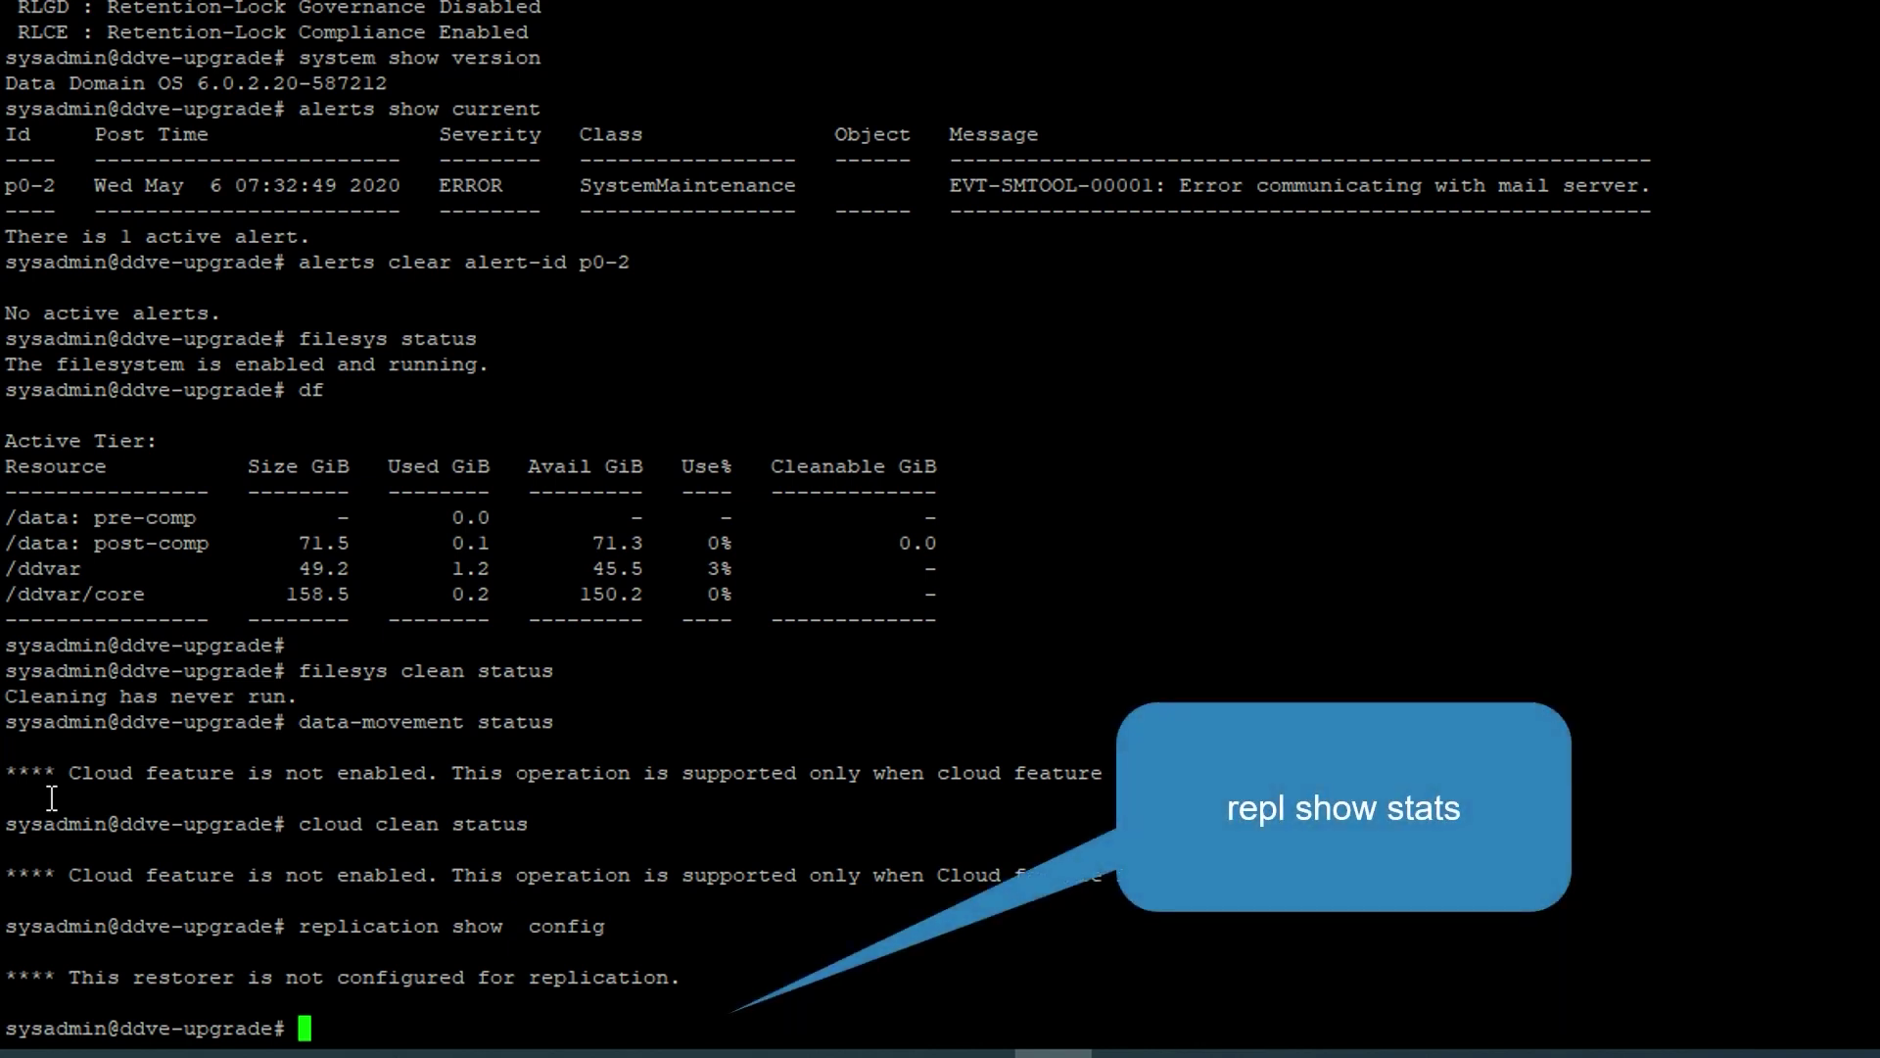
pyautogui.write('repl show')
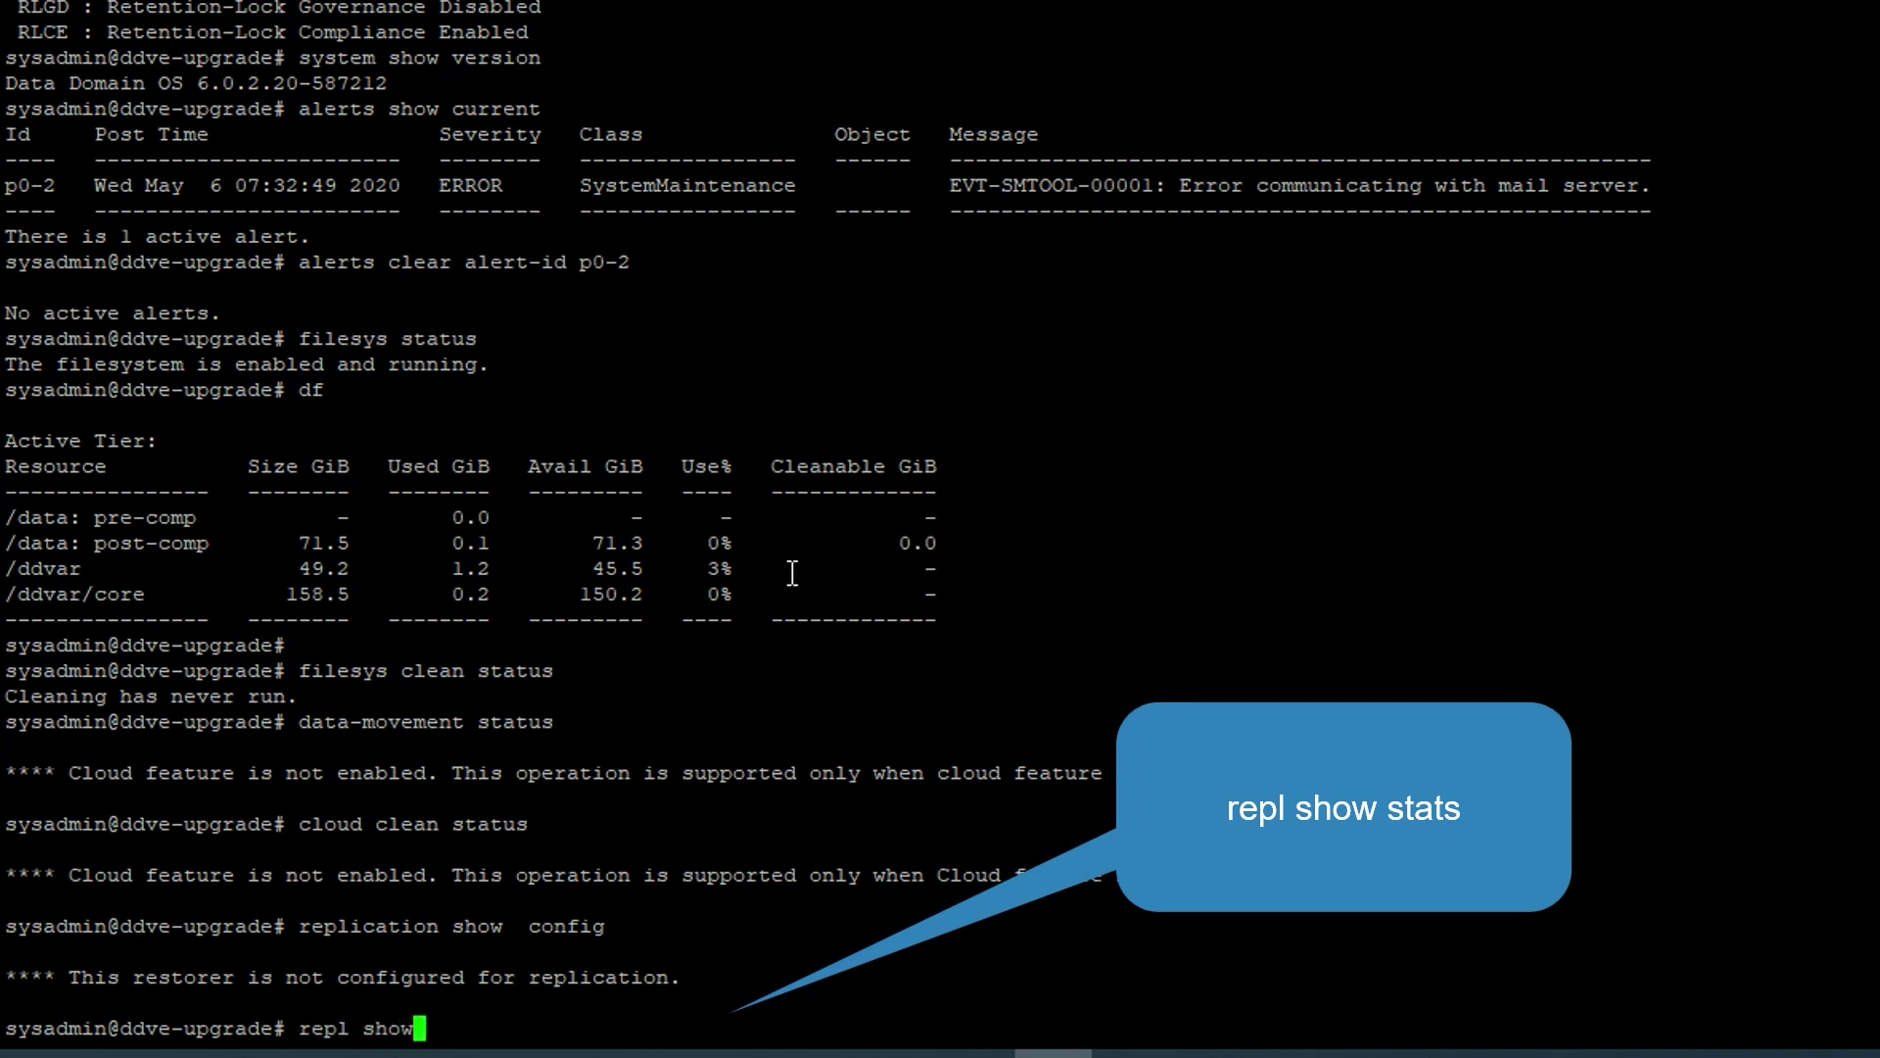
pyautogui.write(' stats')
pyautogui.press('Return')
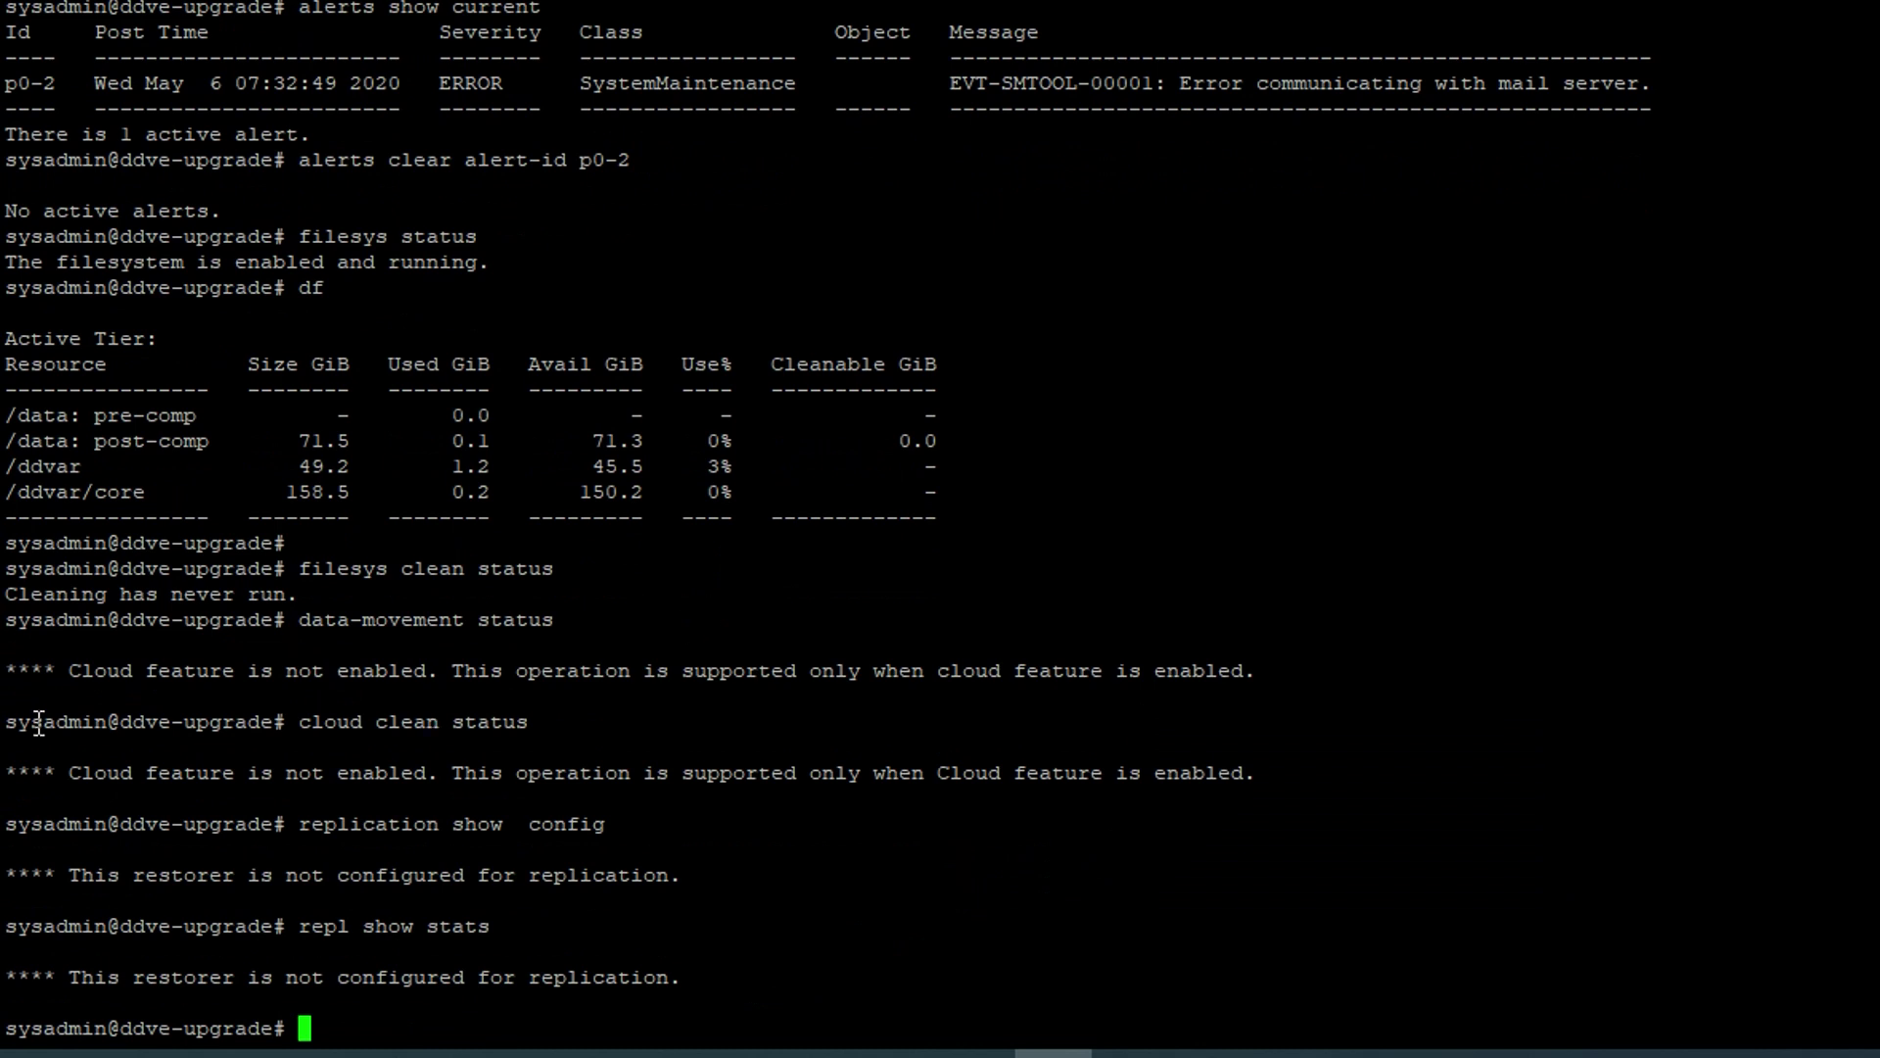
pyautogui.write('rep')
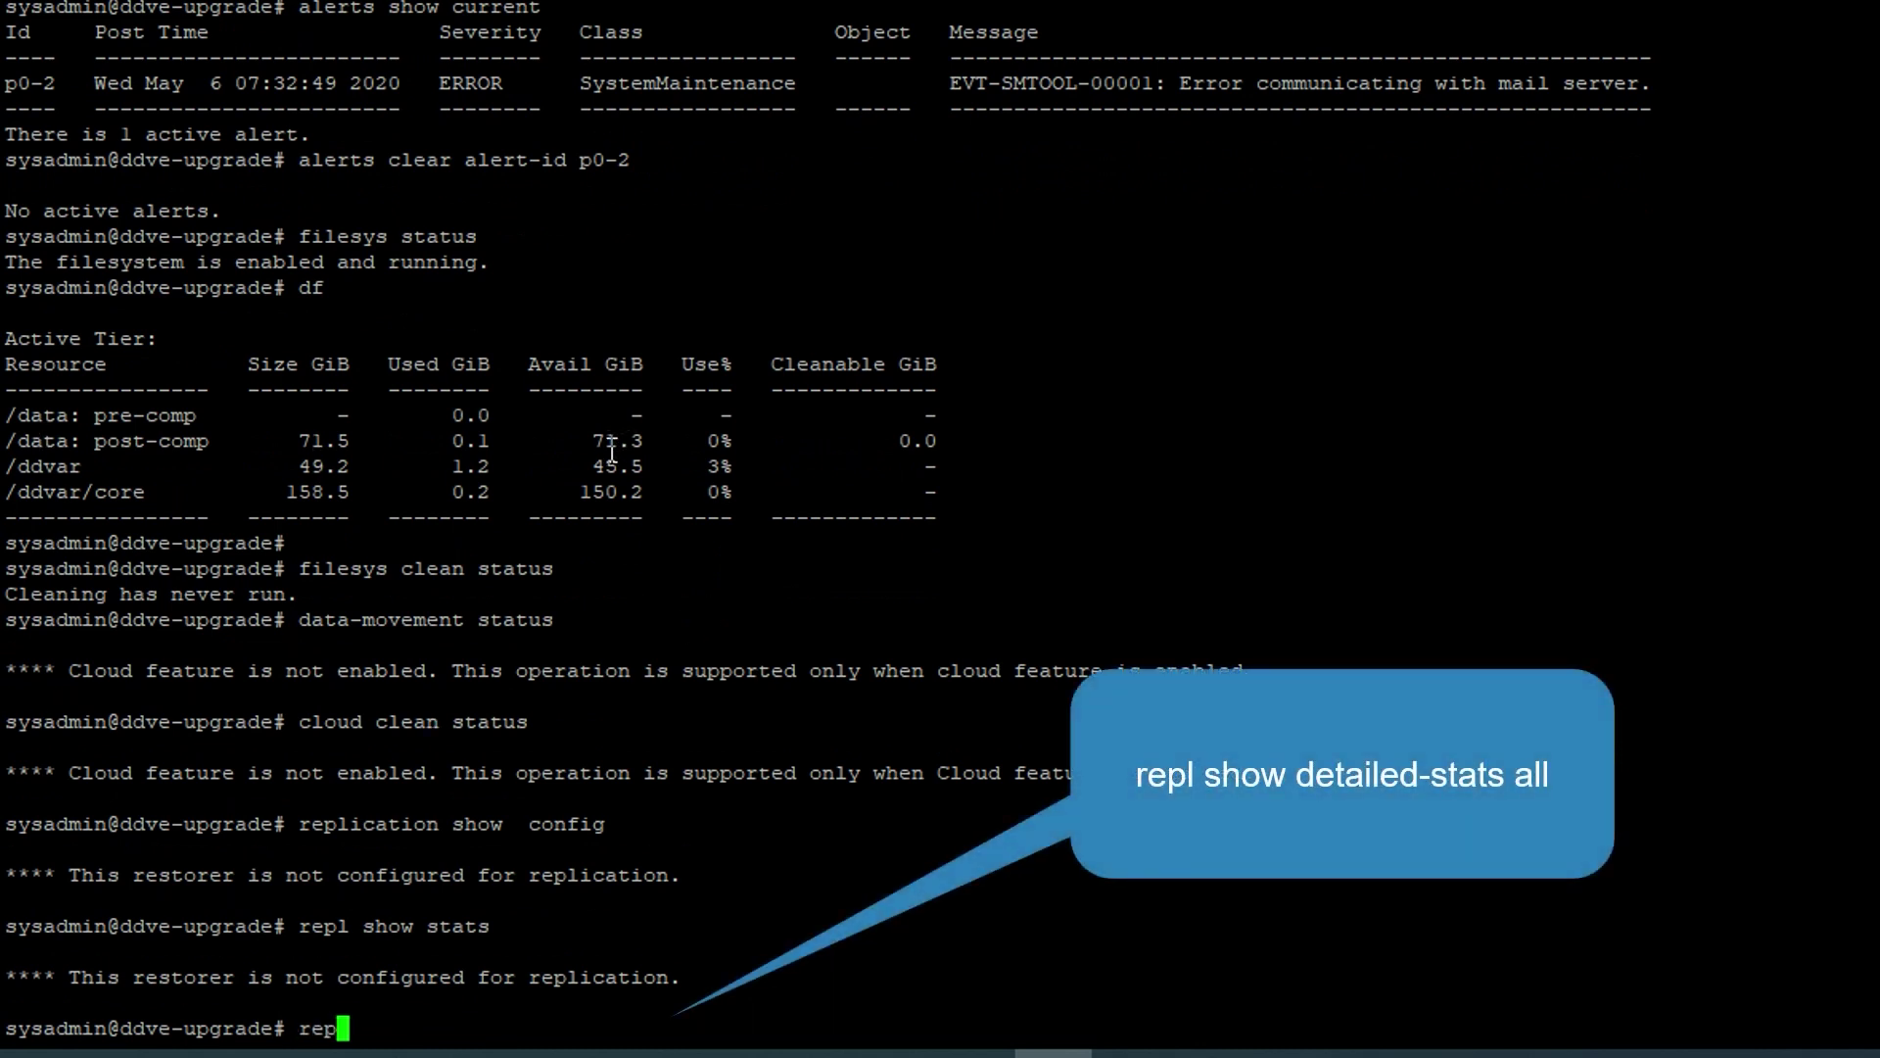
pyautogui.write('l show detailed-')
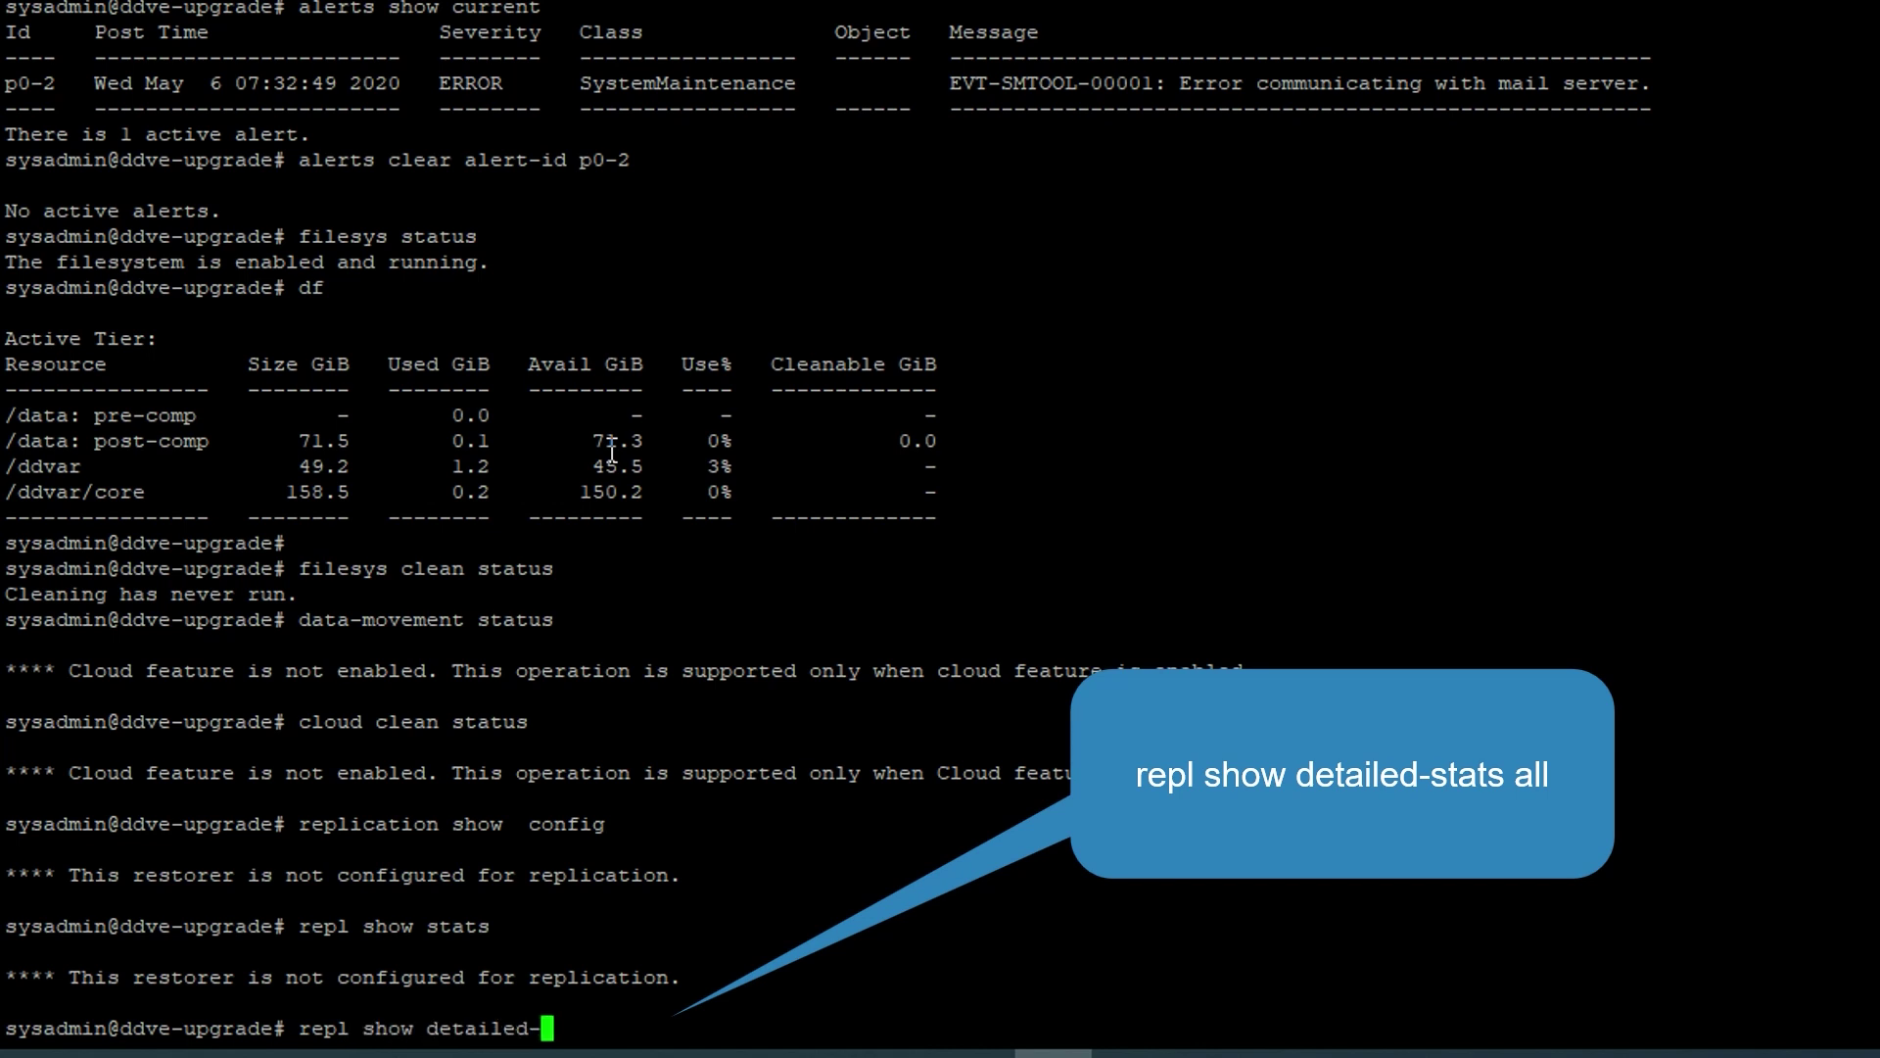
pyautogui.write('stats all')
pyautogui.press('Return')
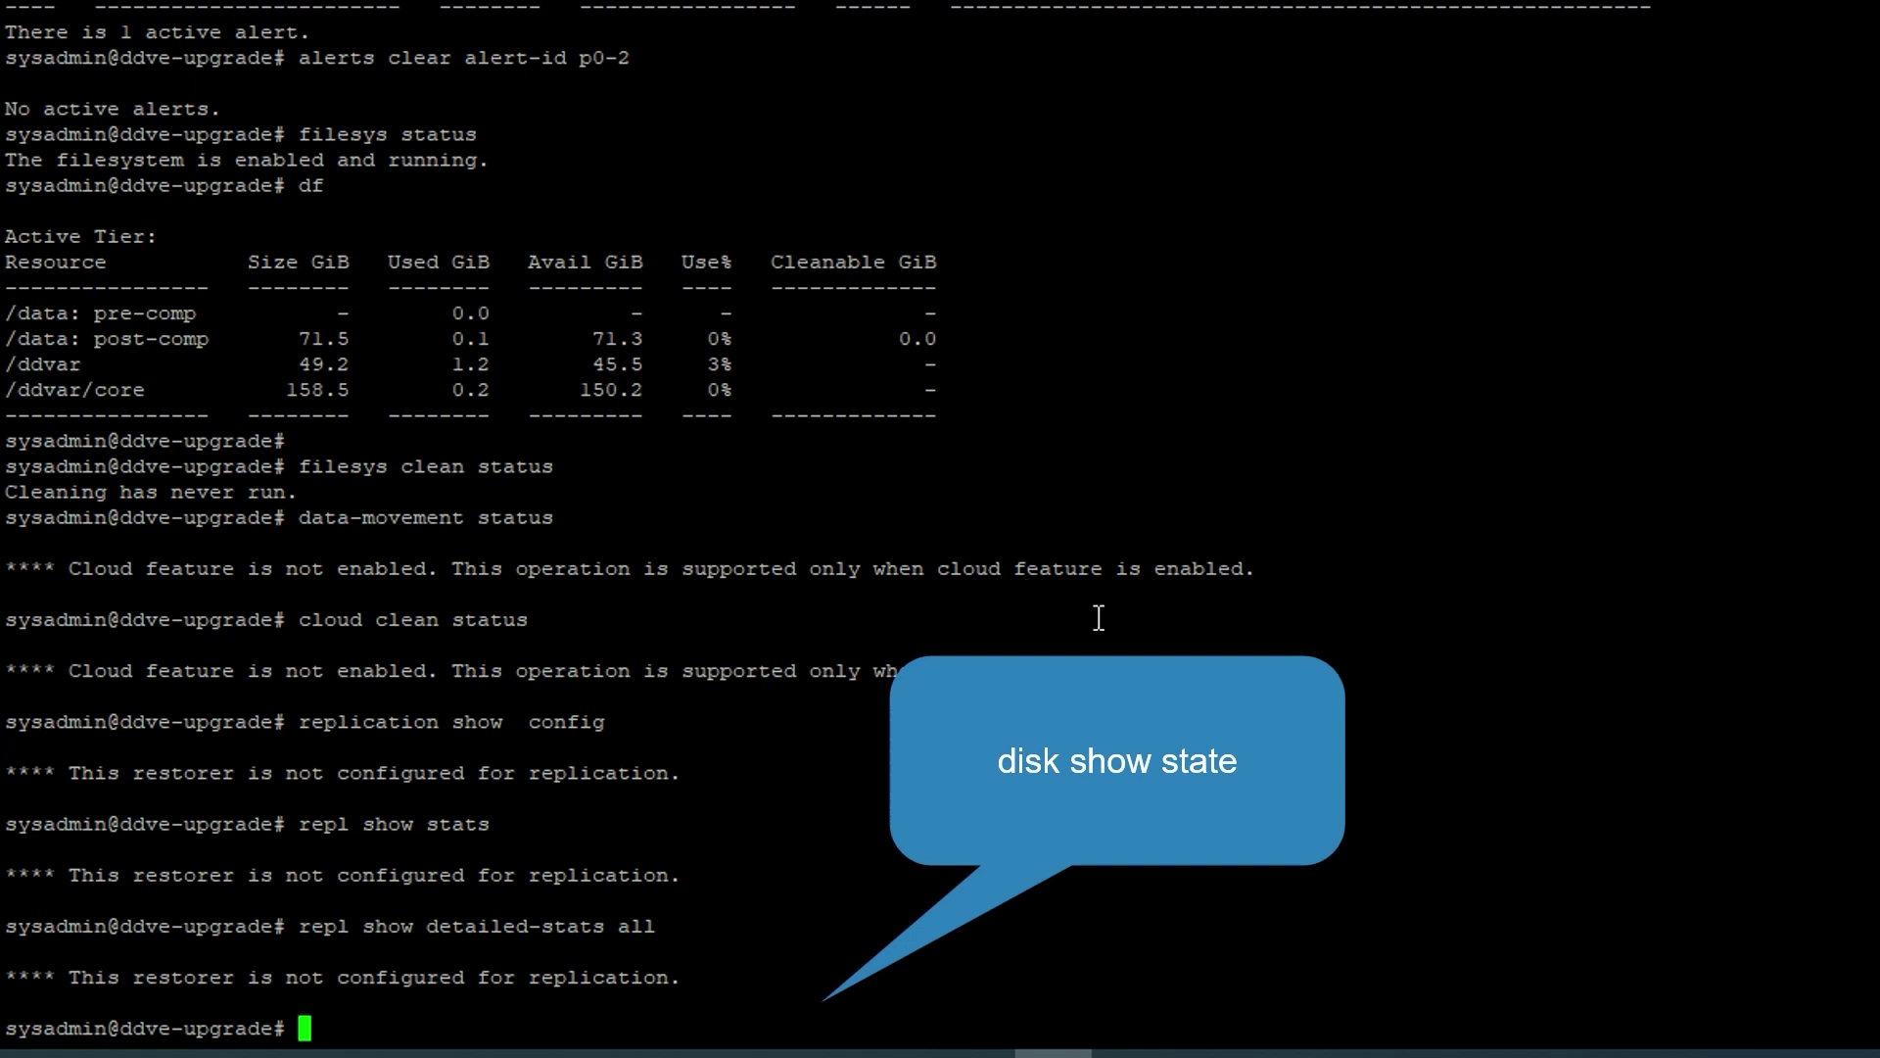
# Run disk show state and disk show reliability-data, which reports unsupported on this platform.
pyautogui.write('disk show ')
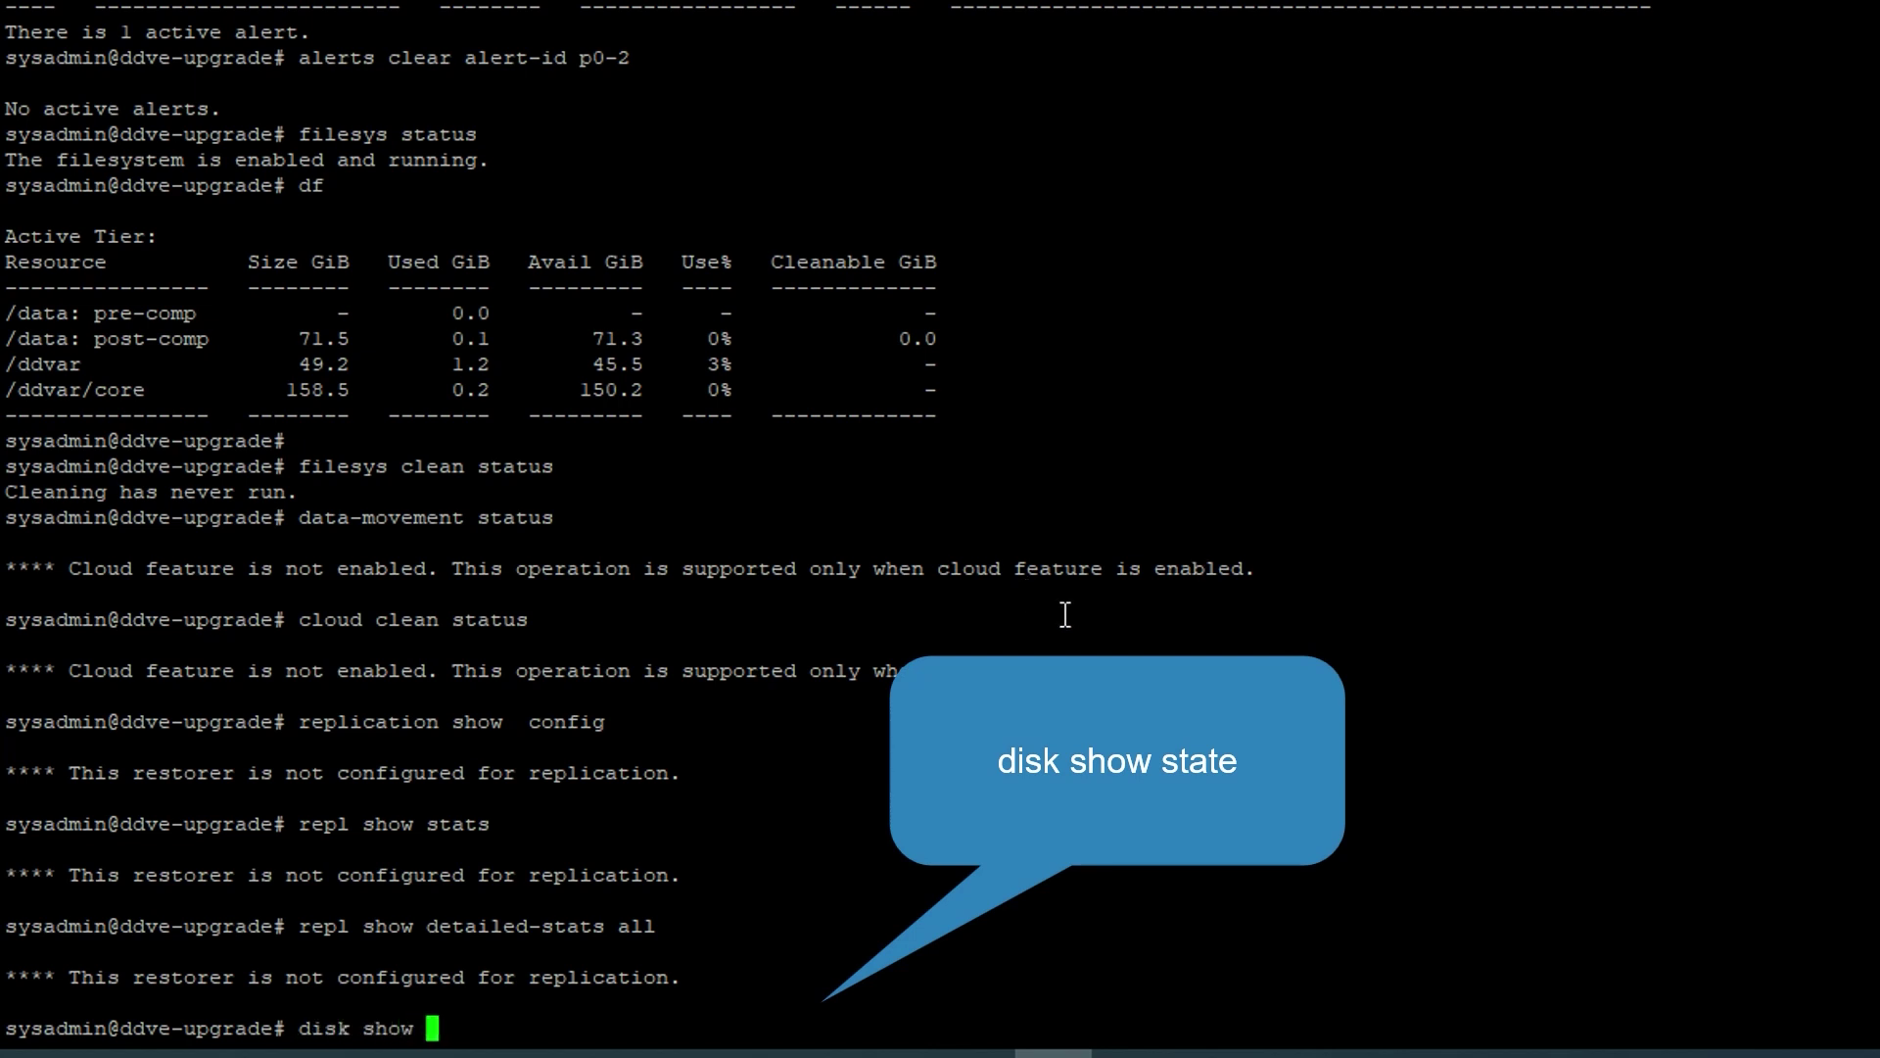
pyautogui.write('state')
pyautogui.press('Return')
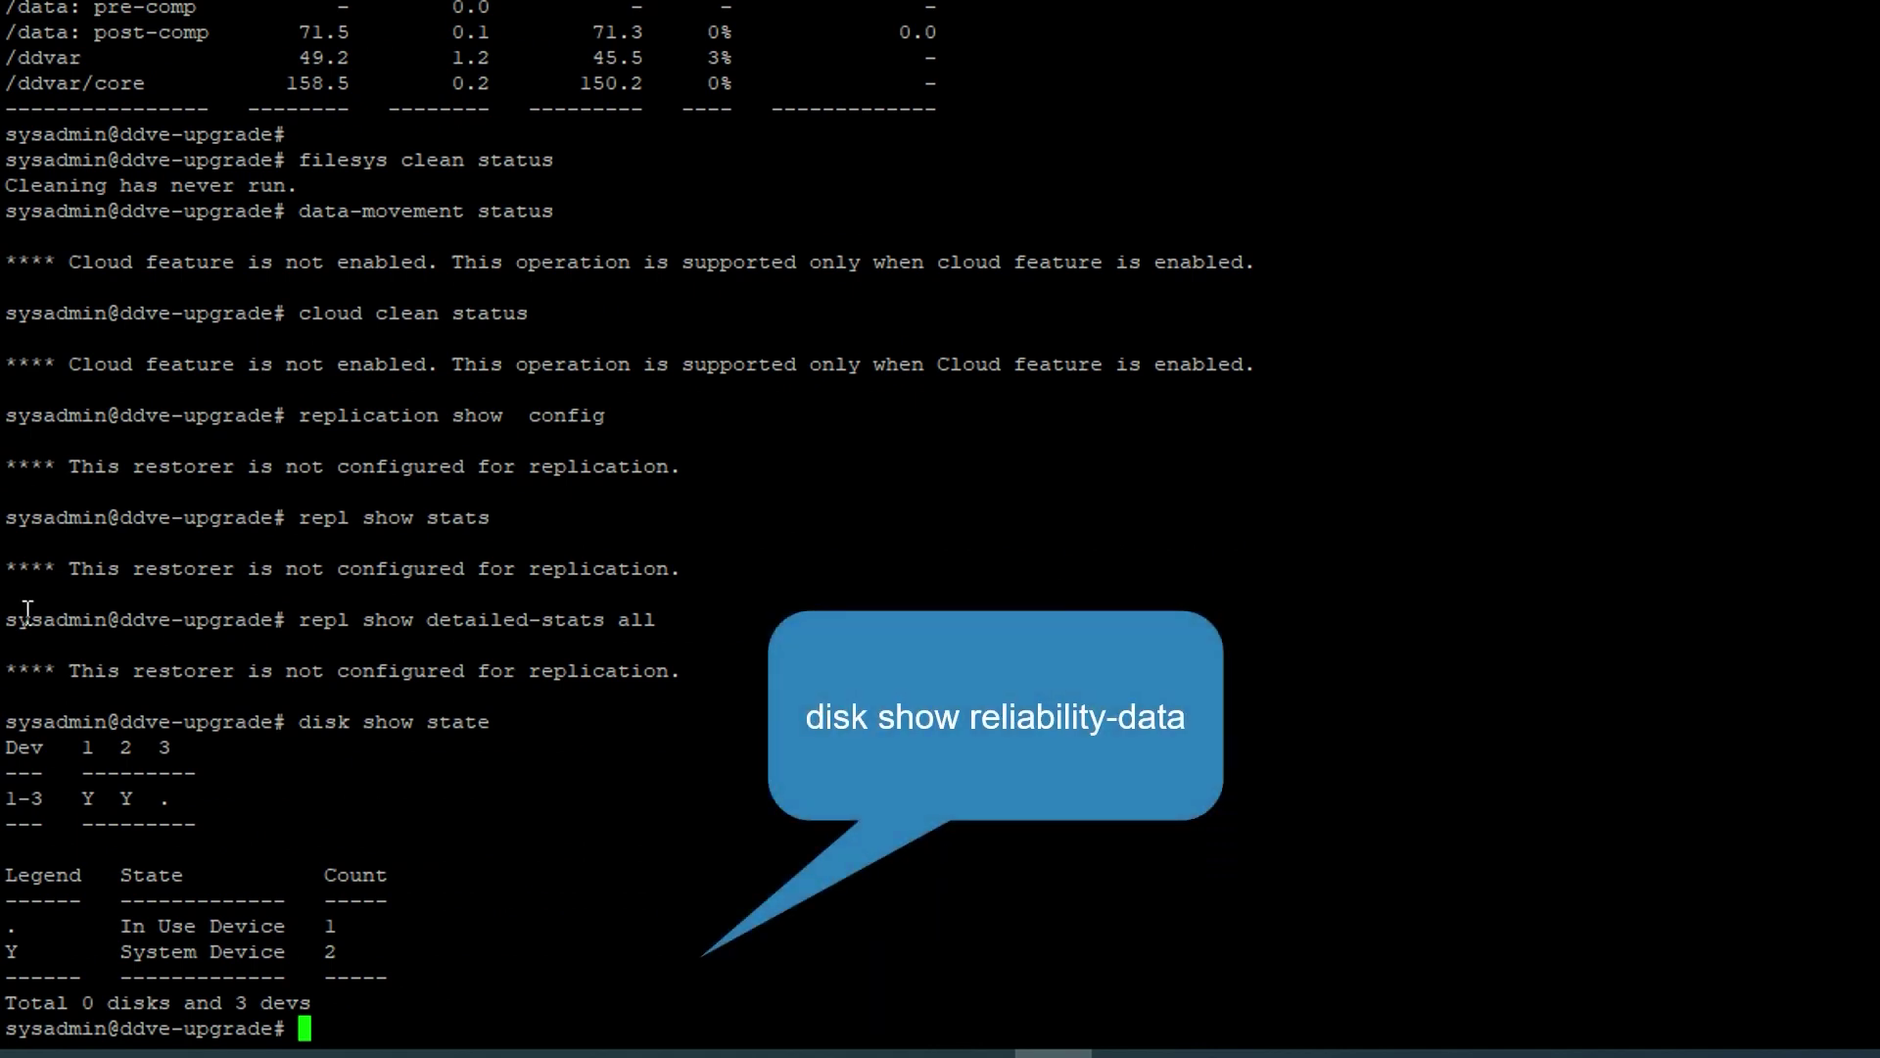
pyautogui.write('disk show r')
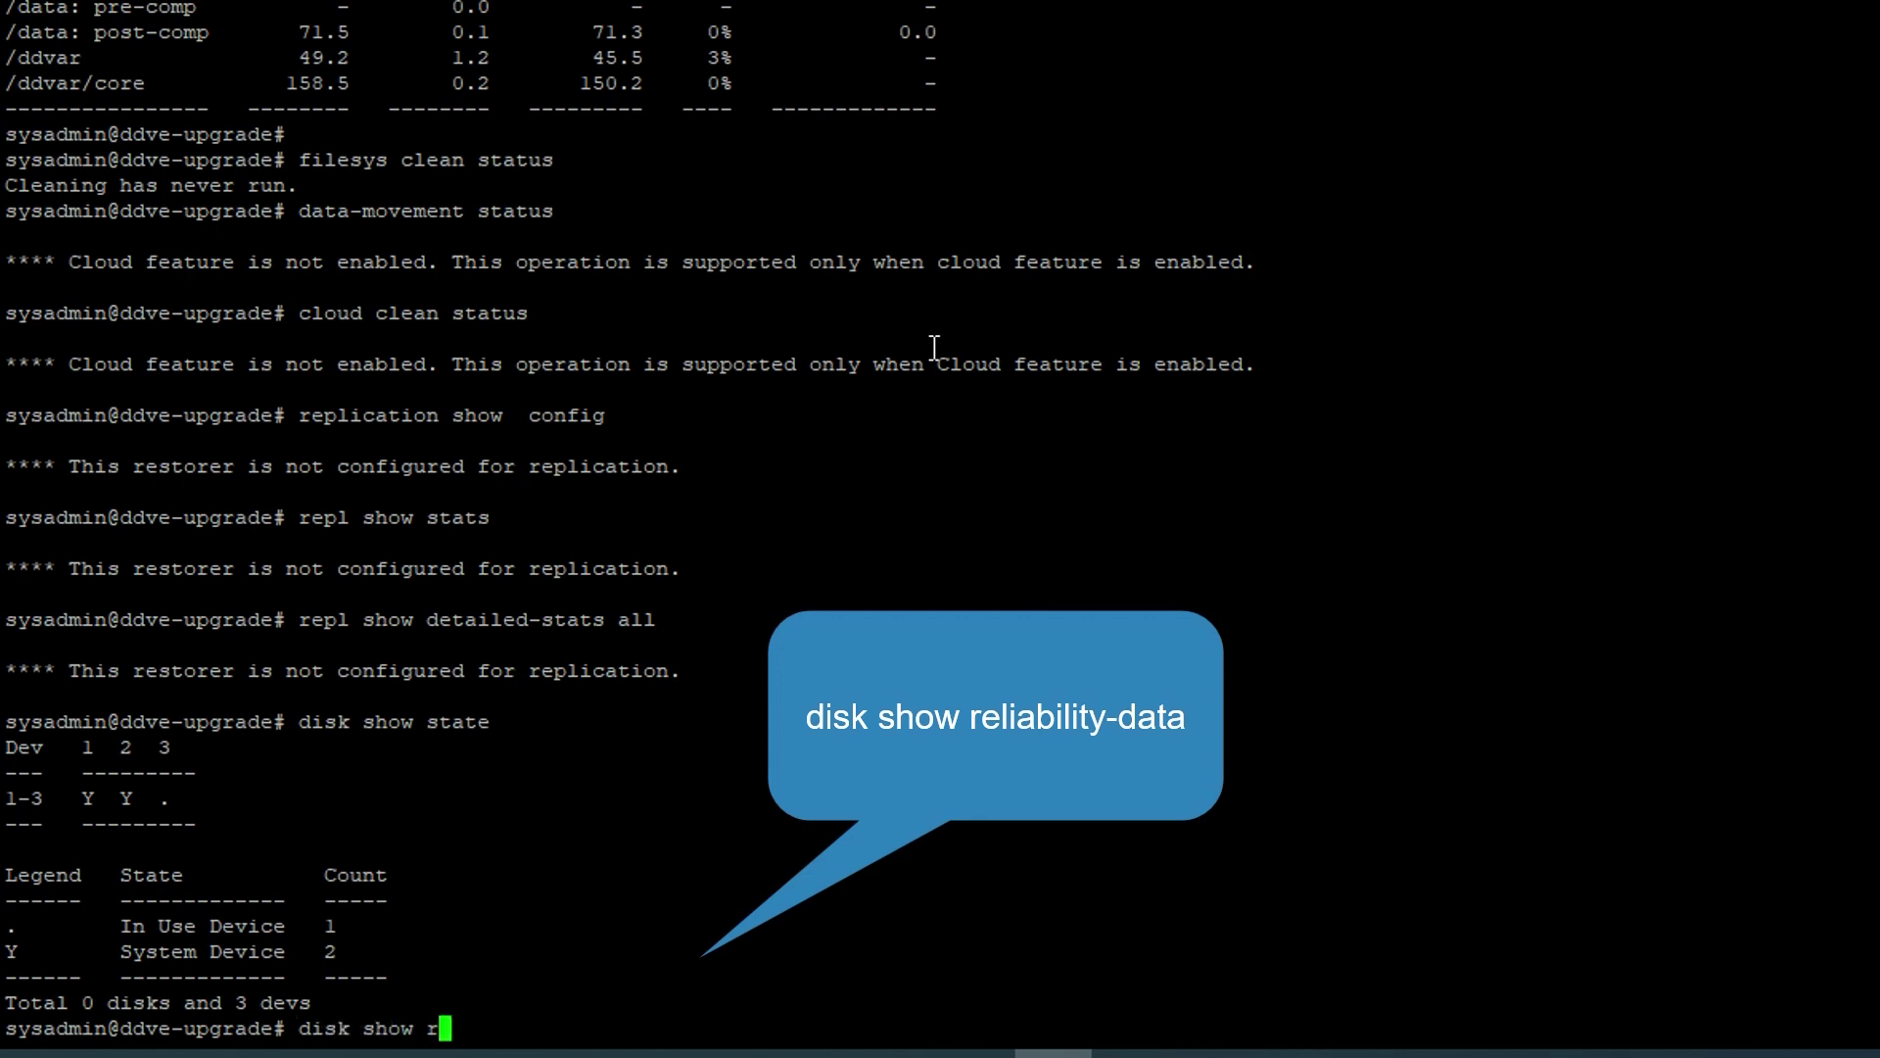
pyautogui.write('eliabilit')
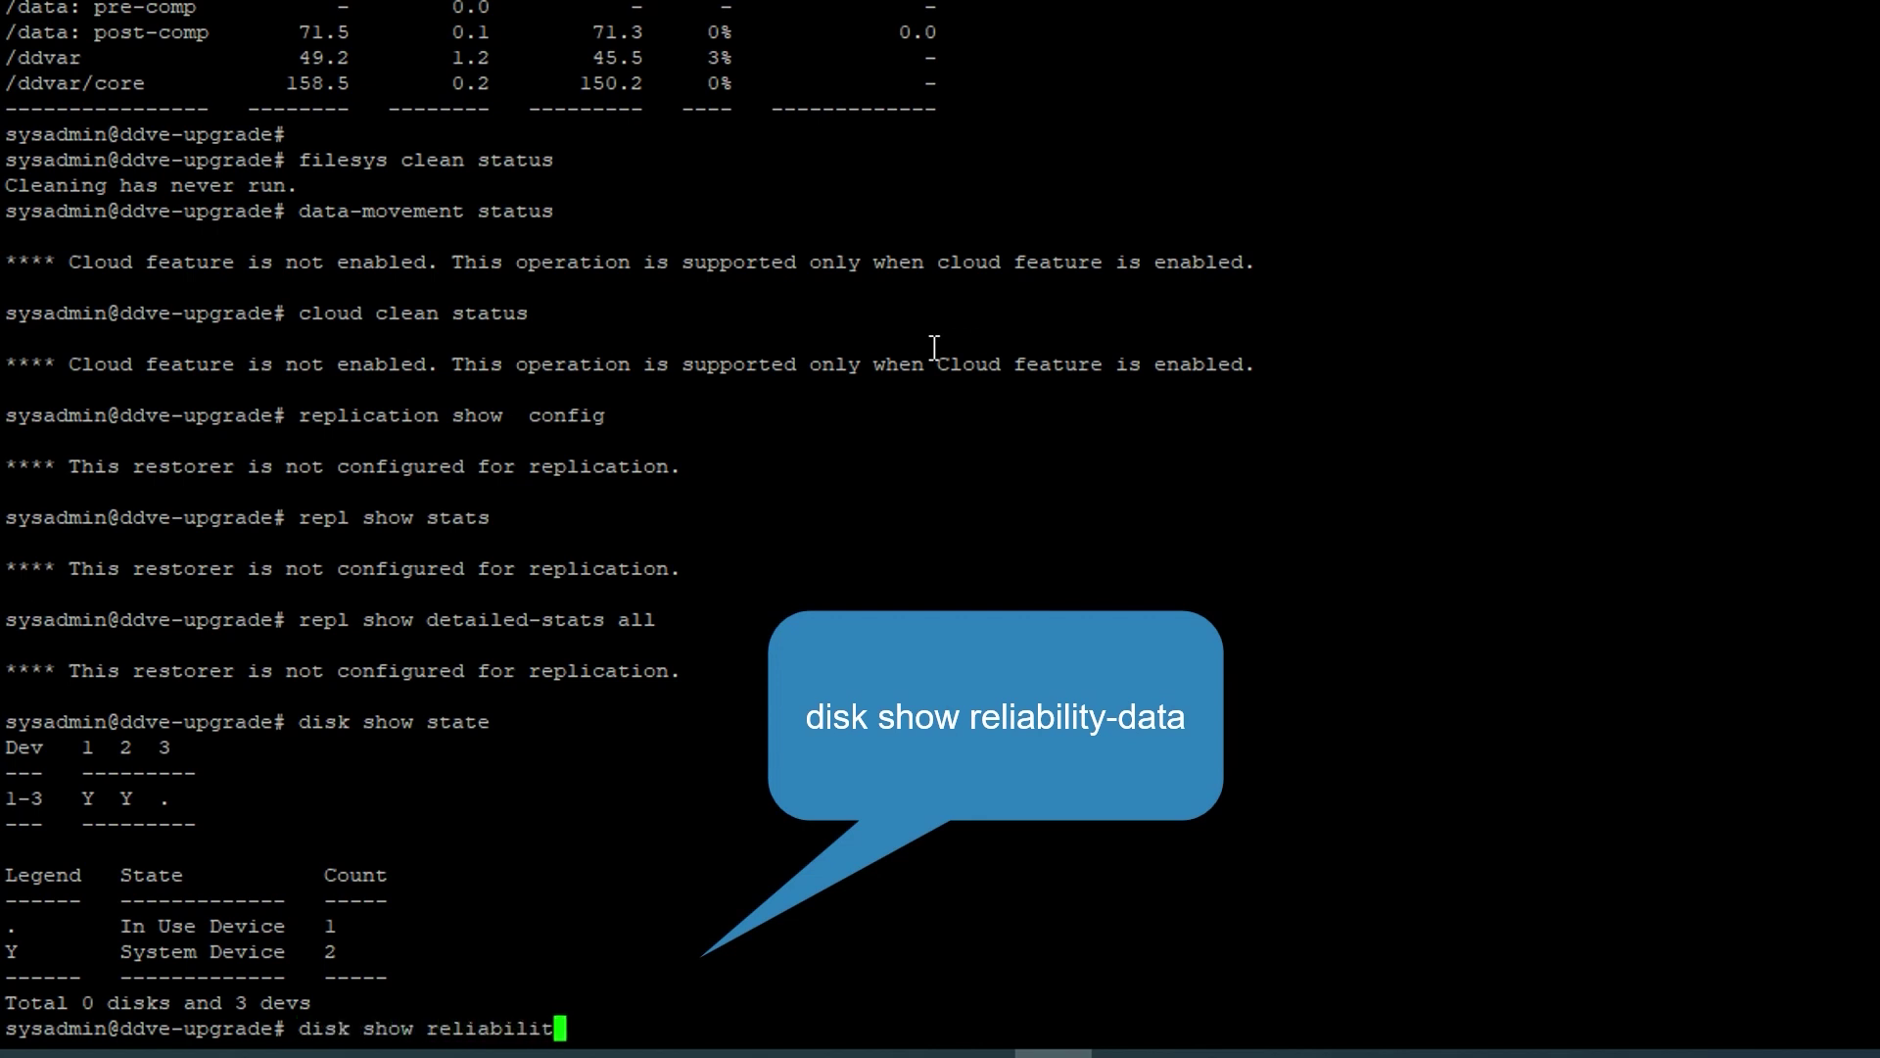
pyautogui.write('y-data')
pyautogui.press('Return')
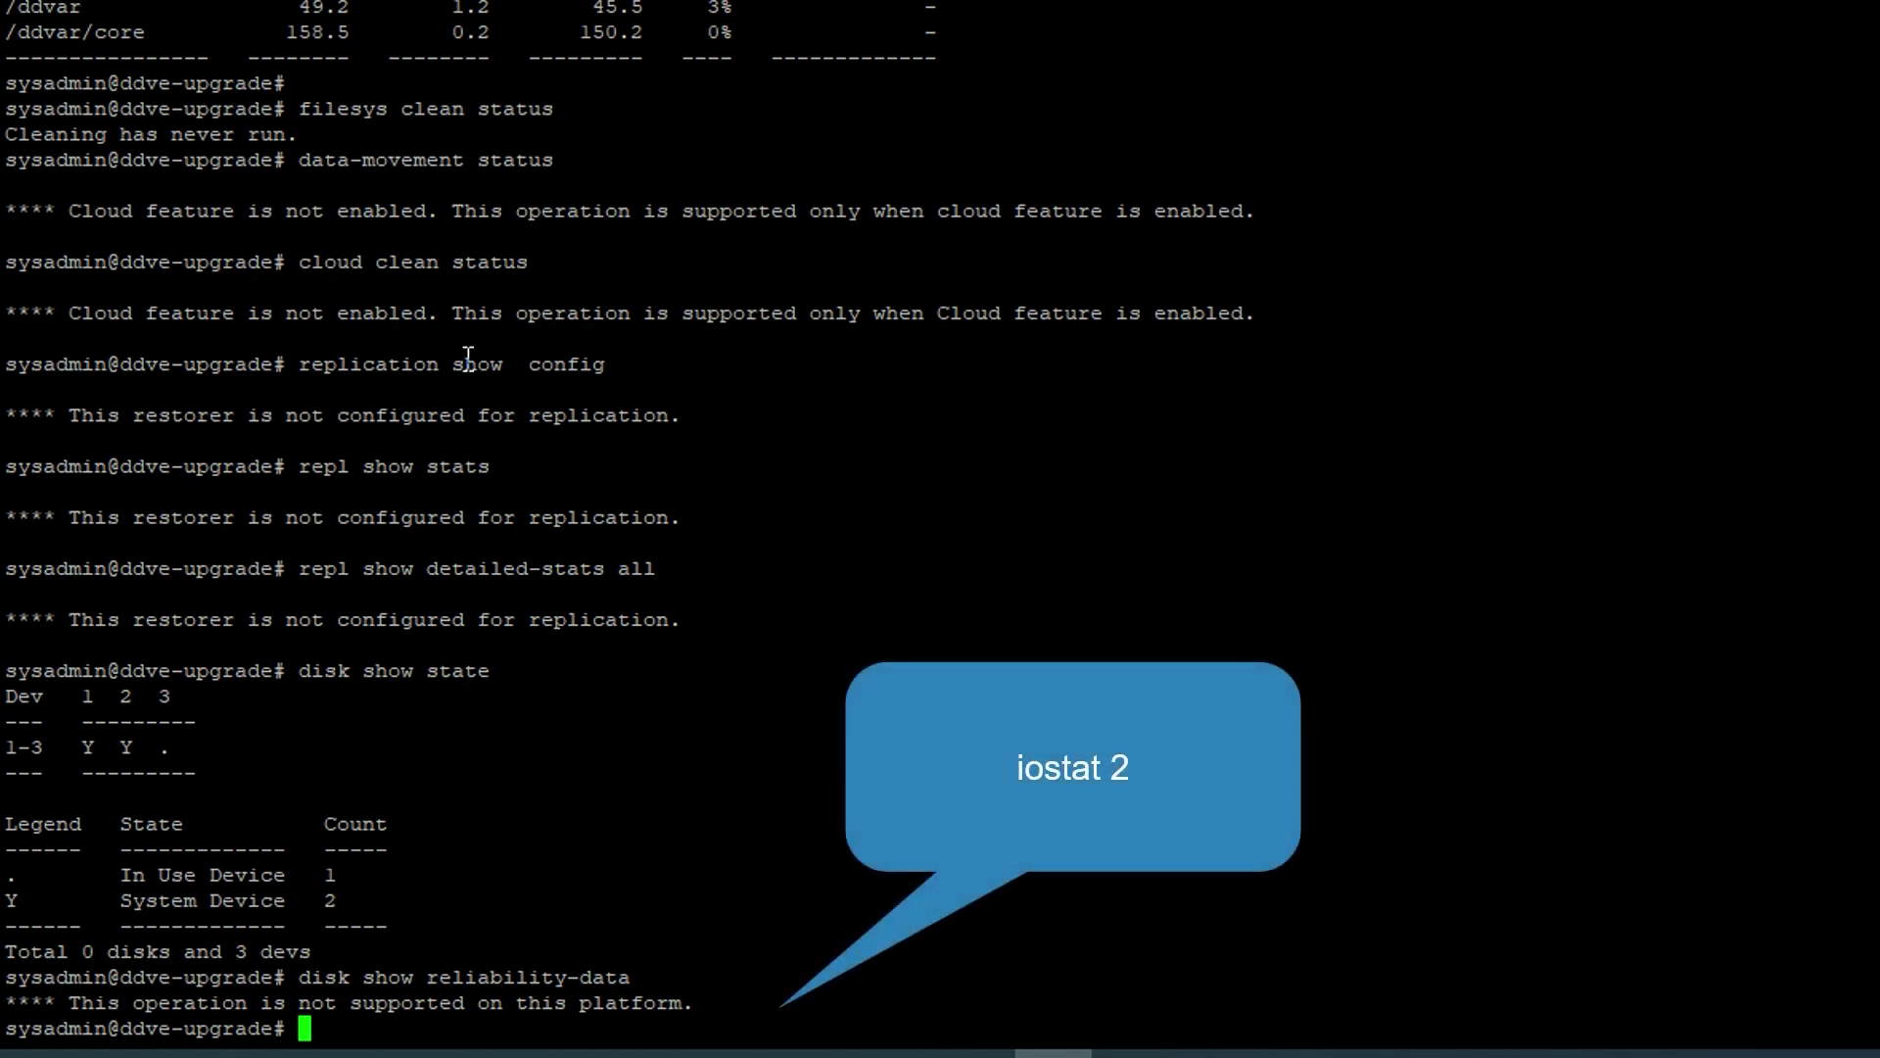
# Sample I/O statistics every 2 seconds with iostat 2, then stop the loop.
pyautogui.write('iostat 2')
pyautogui.press('Return')
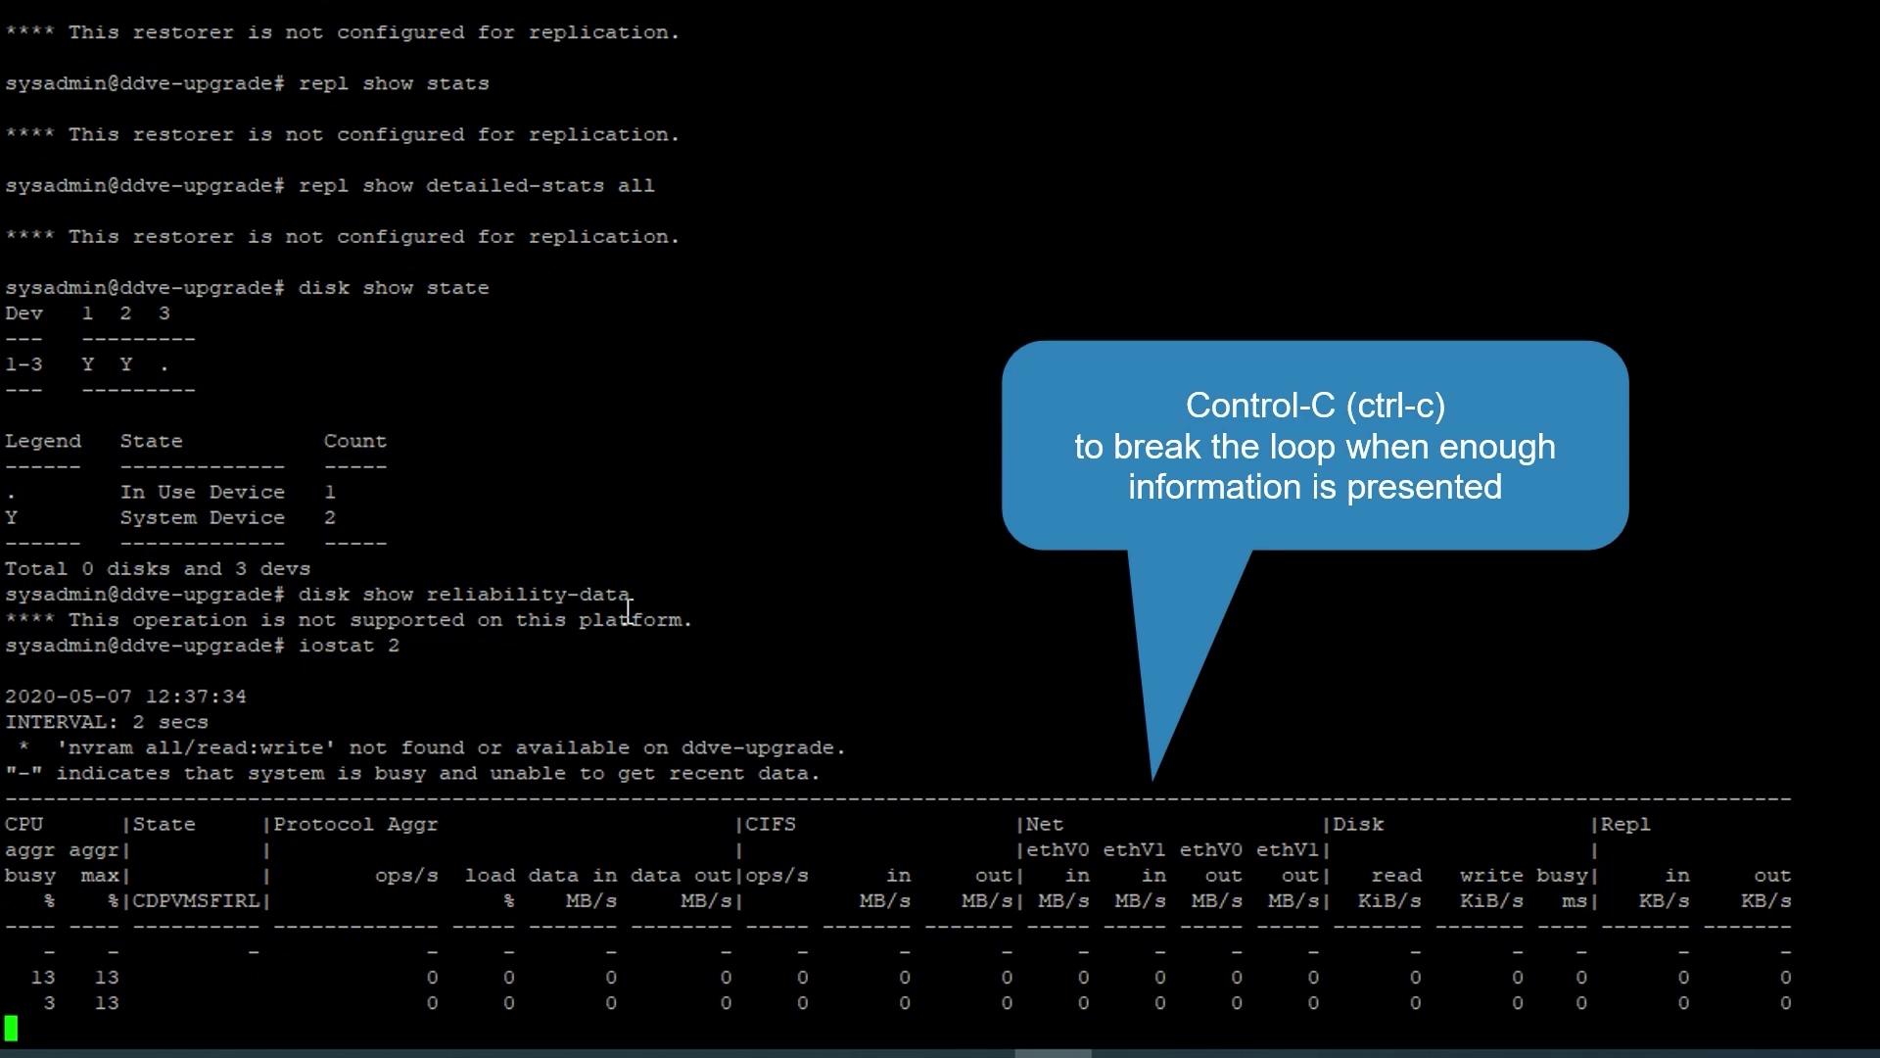
pyautogui.hotkey('ctrl', 'c')
pyautogui.press('Return')
pyautogui.press('Return')
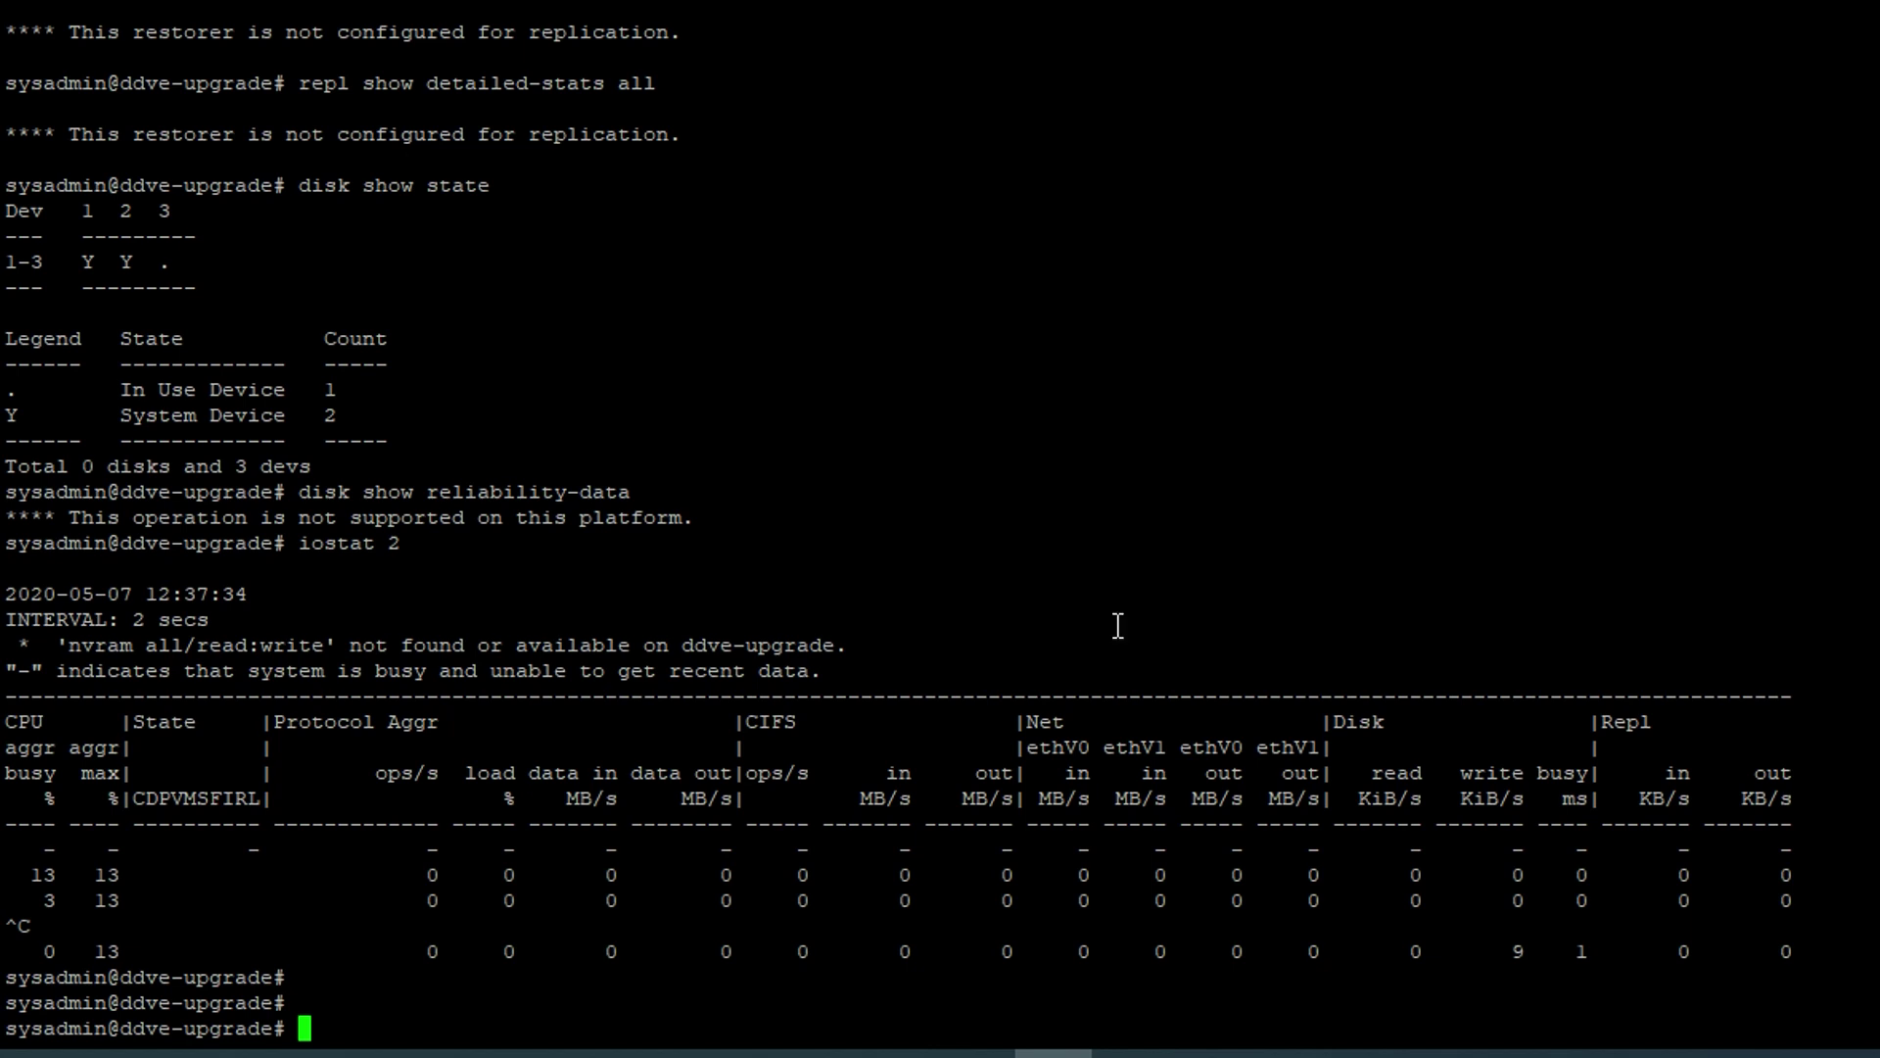
# Confirm there are no active NFS clients or CIFS sessions and open files.
pyautogui.write('nfs show active')
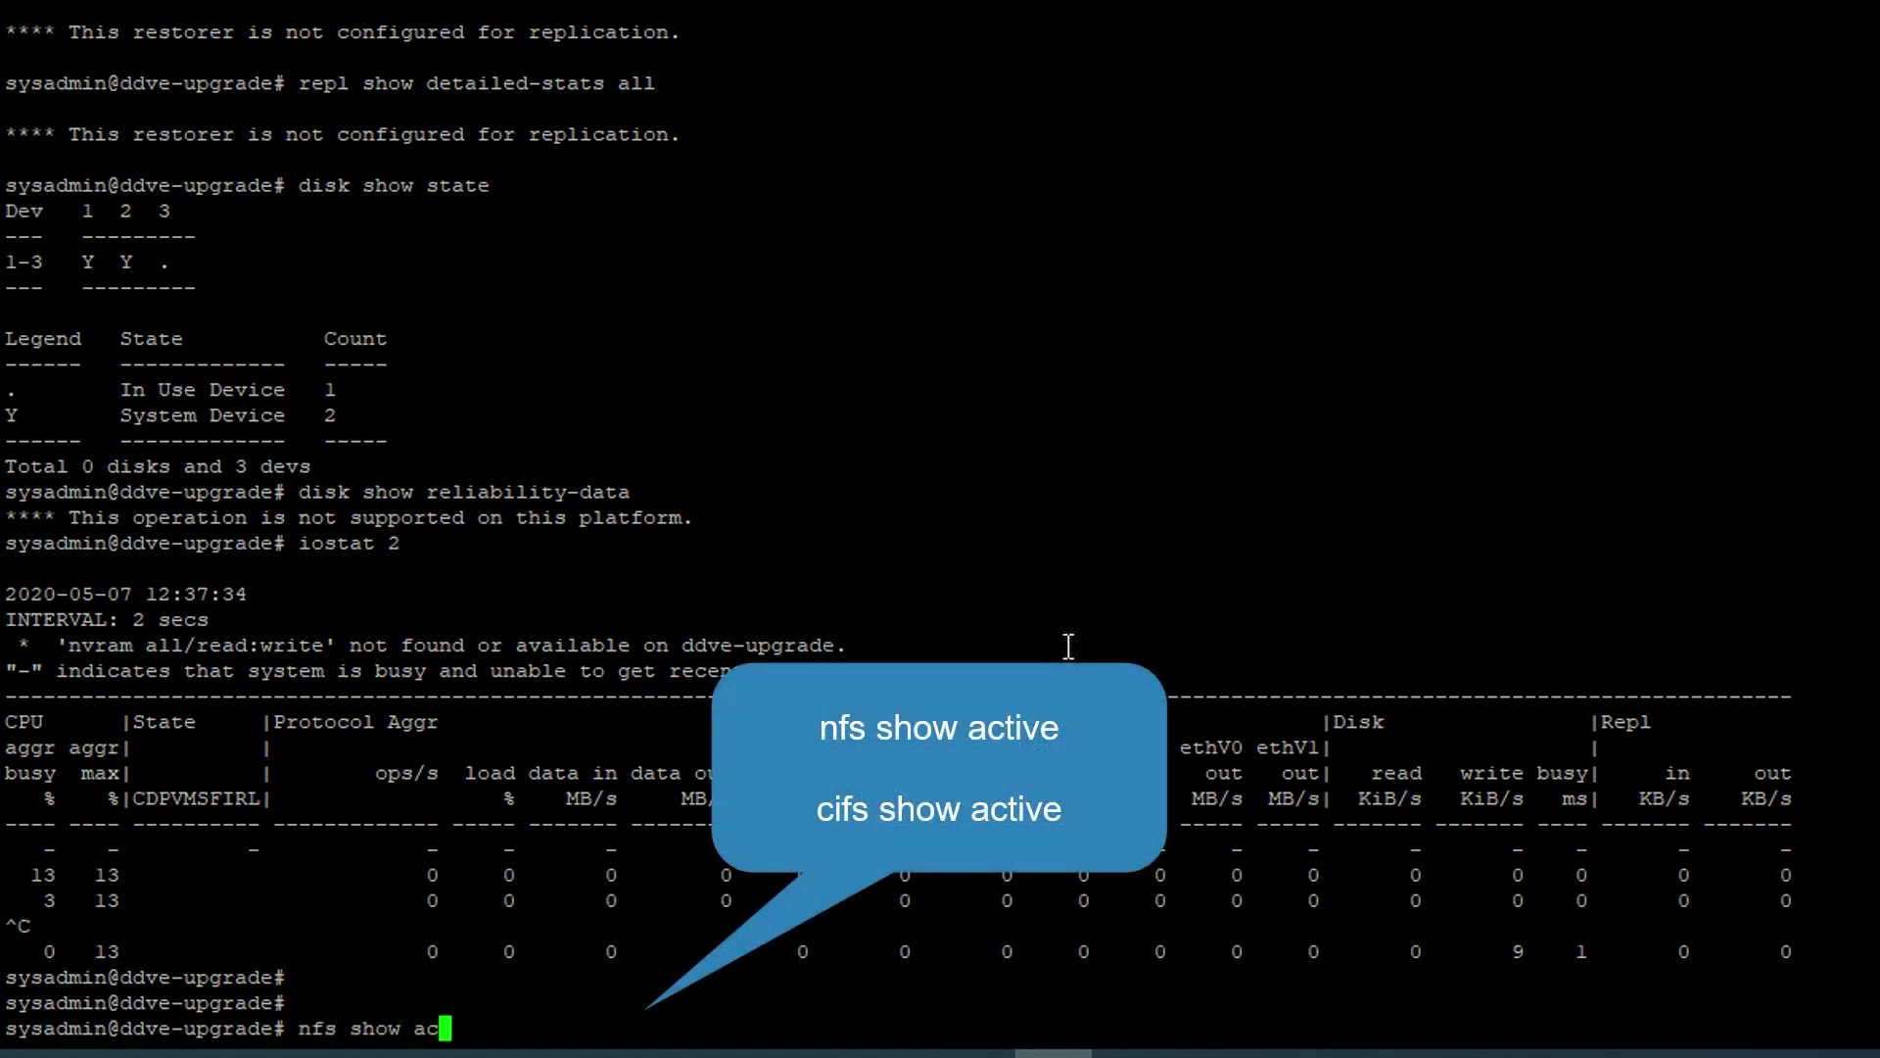
pyautogui.press('Return')
pyautogui.write('cif')
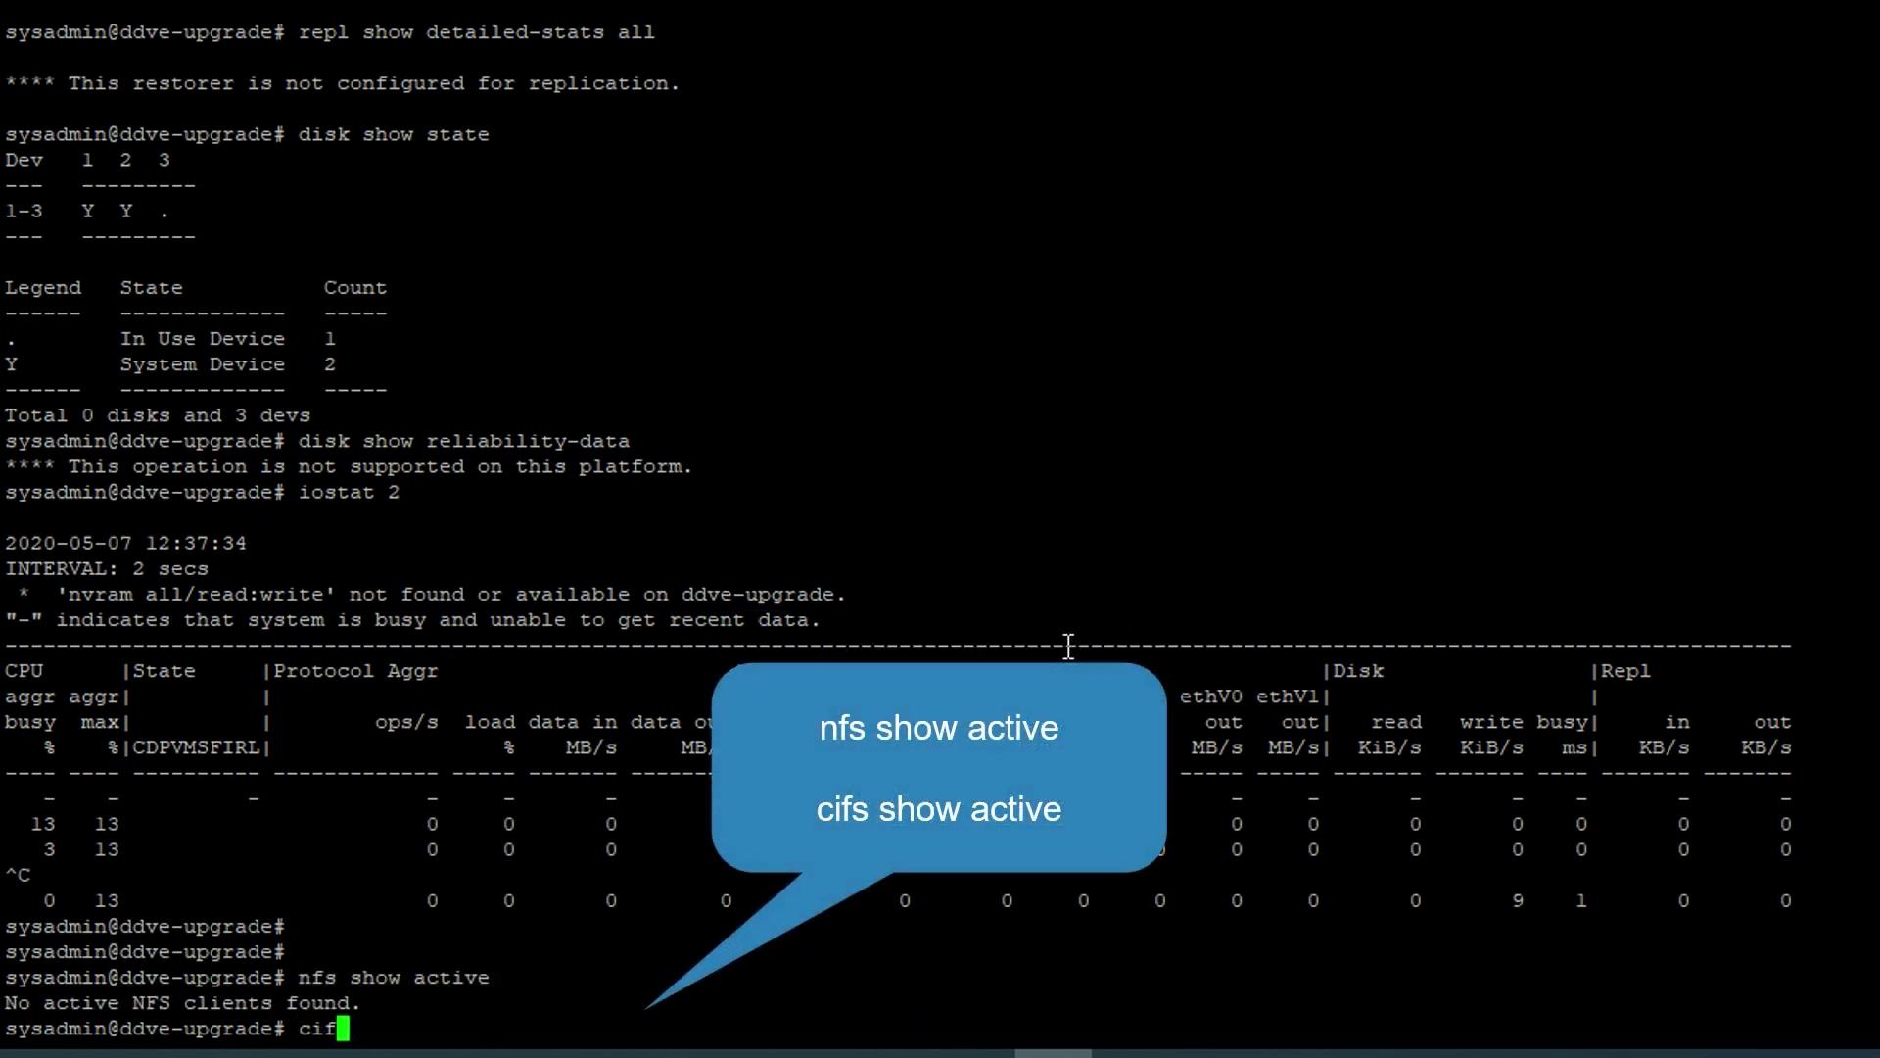
pyautogui.write('s show active')
pyautogui.press('Return')
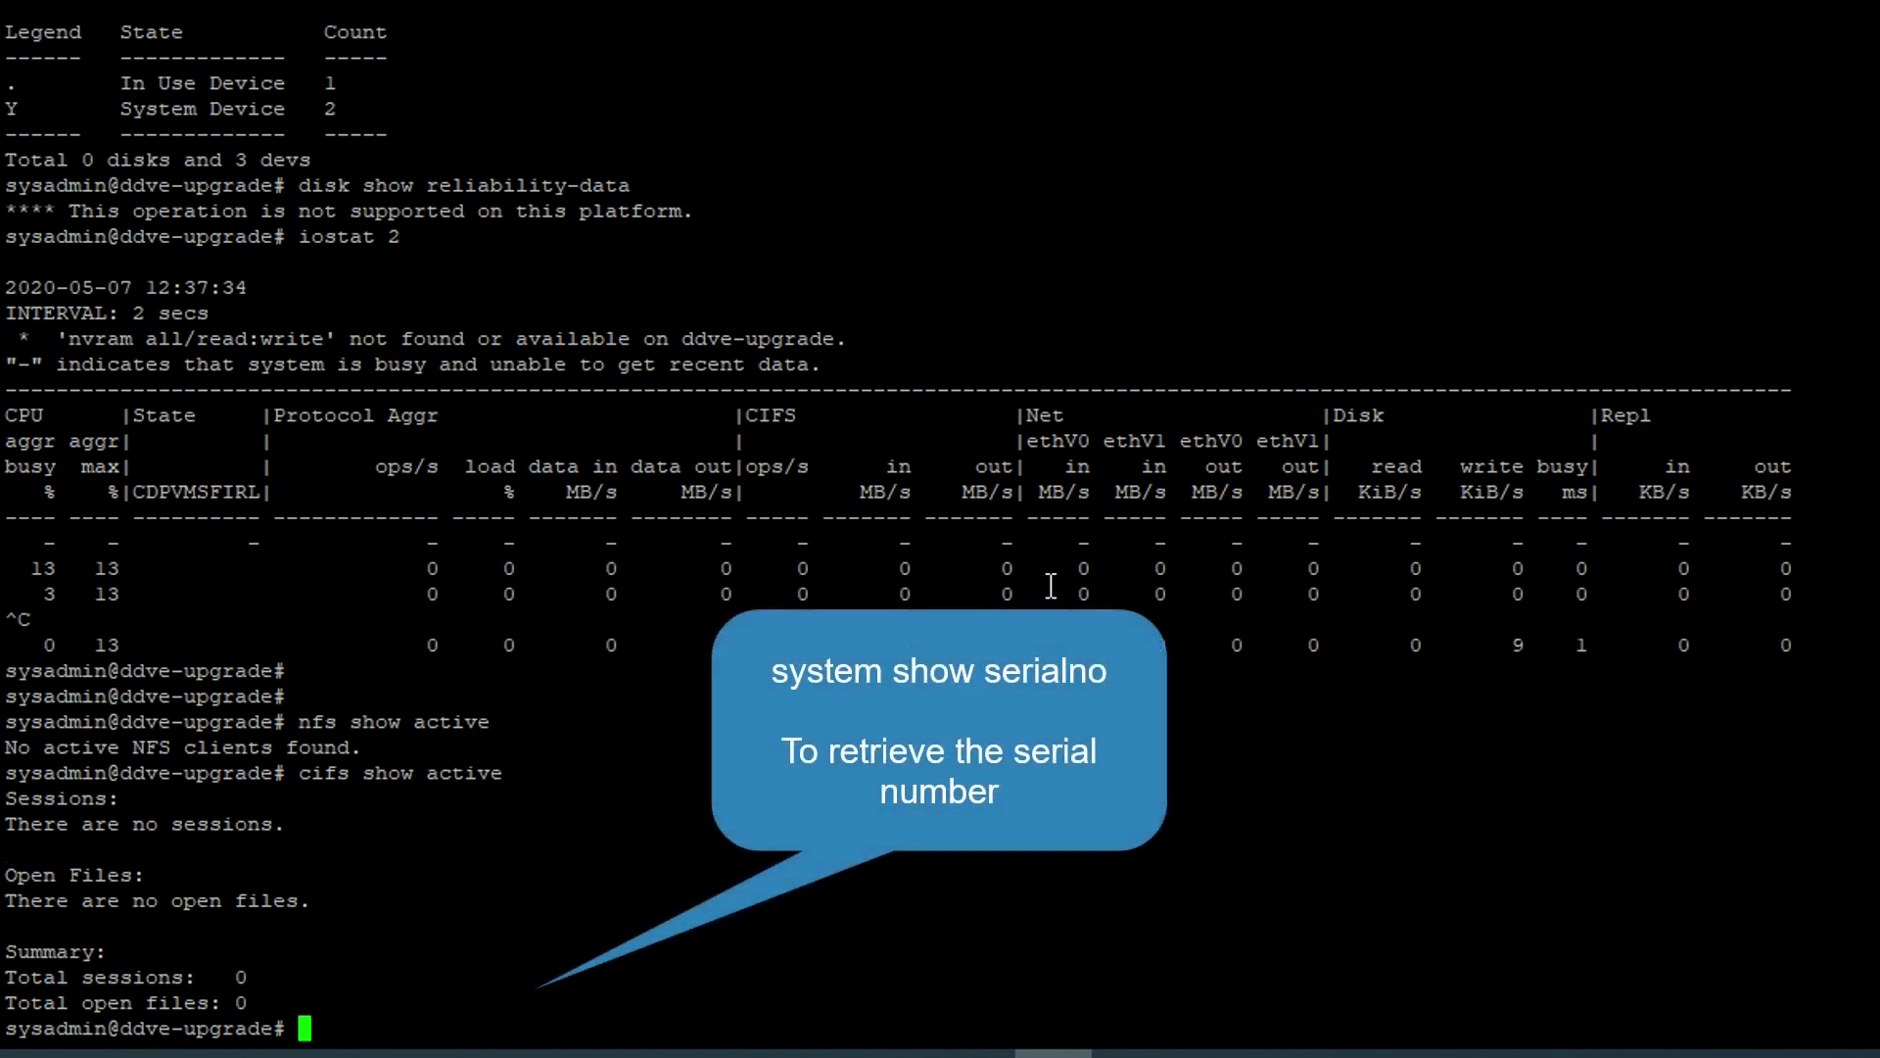
# Display the system serial number with system show serialno.
pyautogui.write('system show serialn')
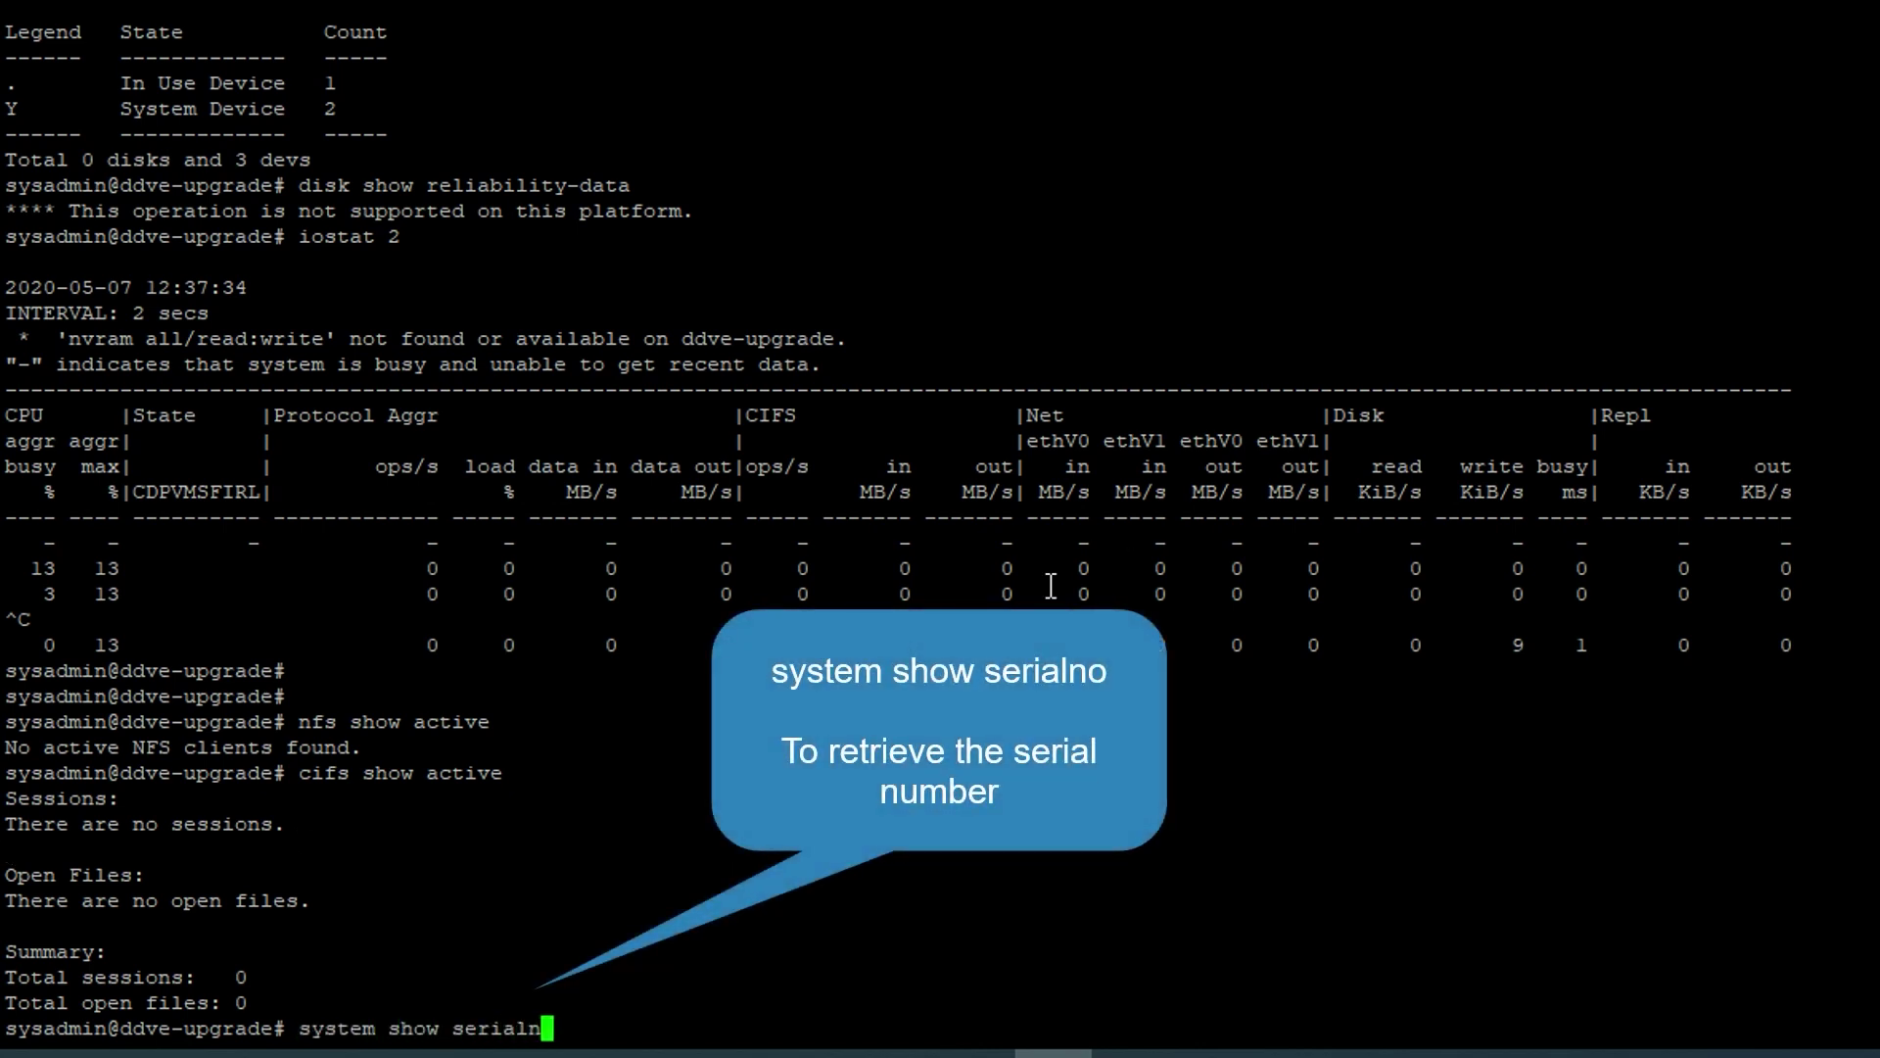
pyautogui.write('o')
pyautogui.press('Return')
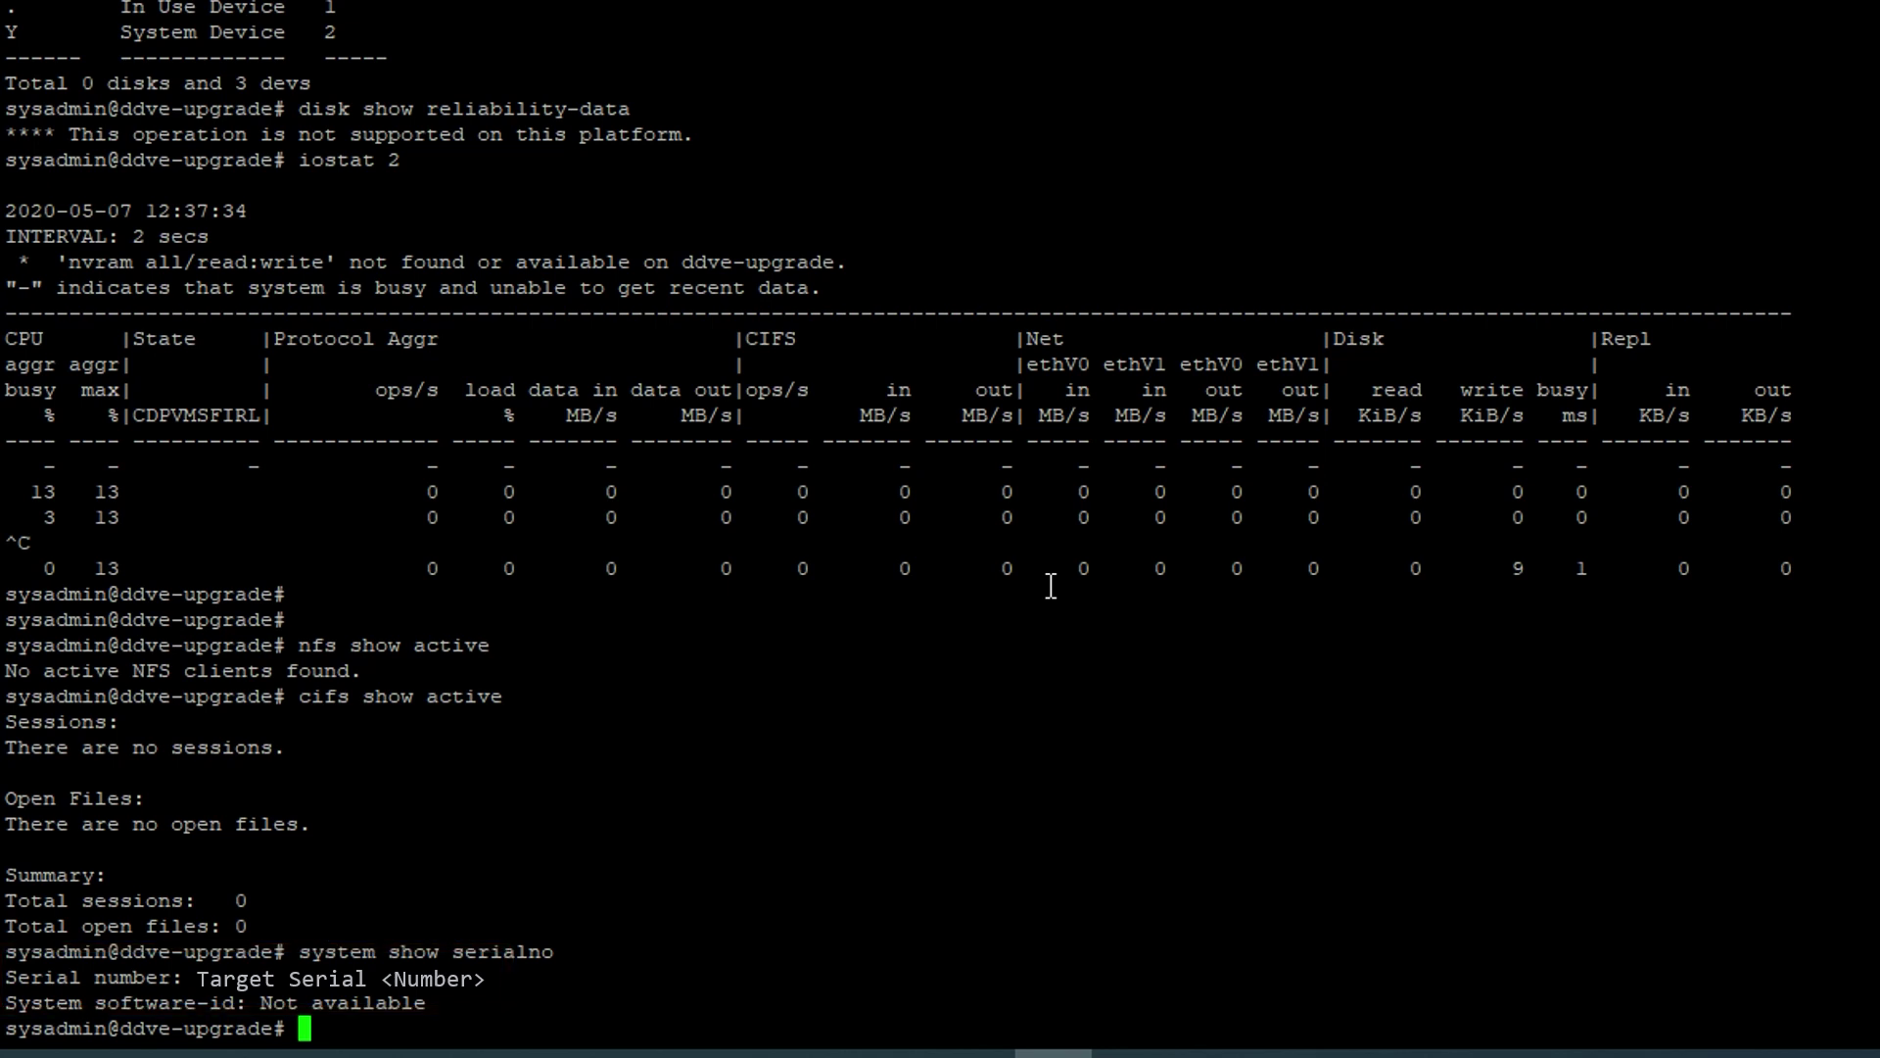
# Enter SE privilege mode with priv set se, supplying the system password.
pyautogui.write('priv')
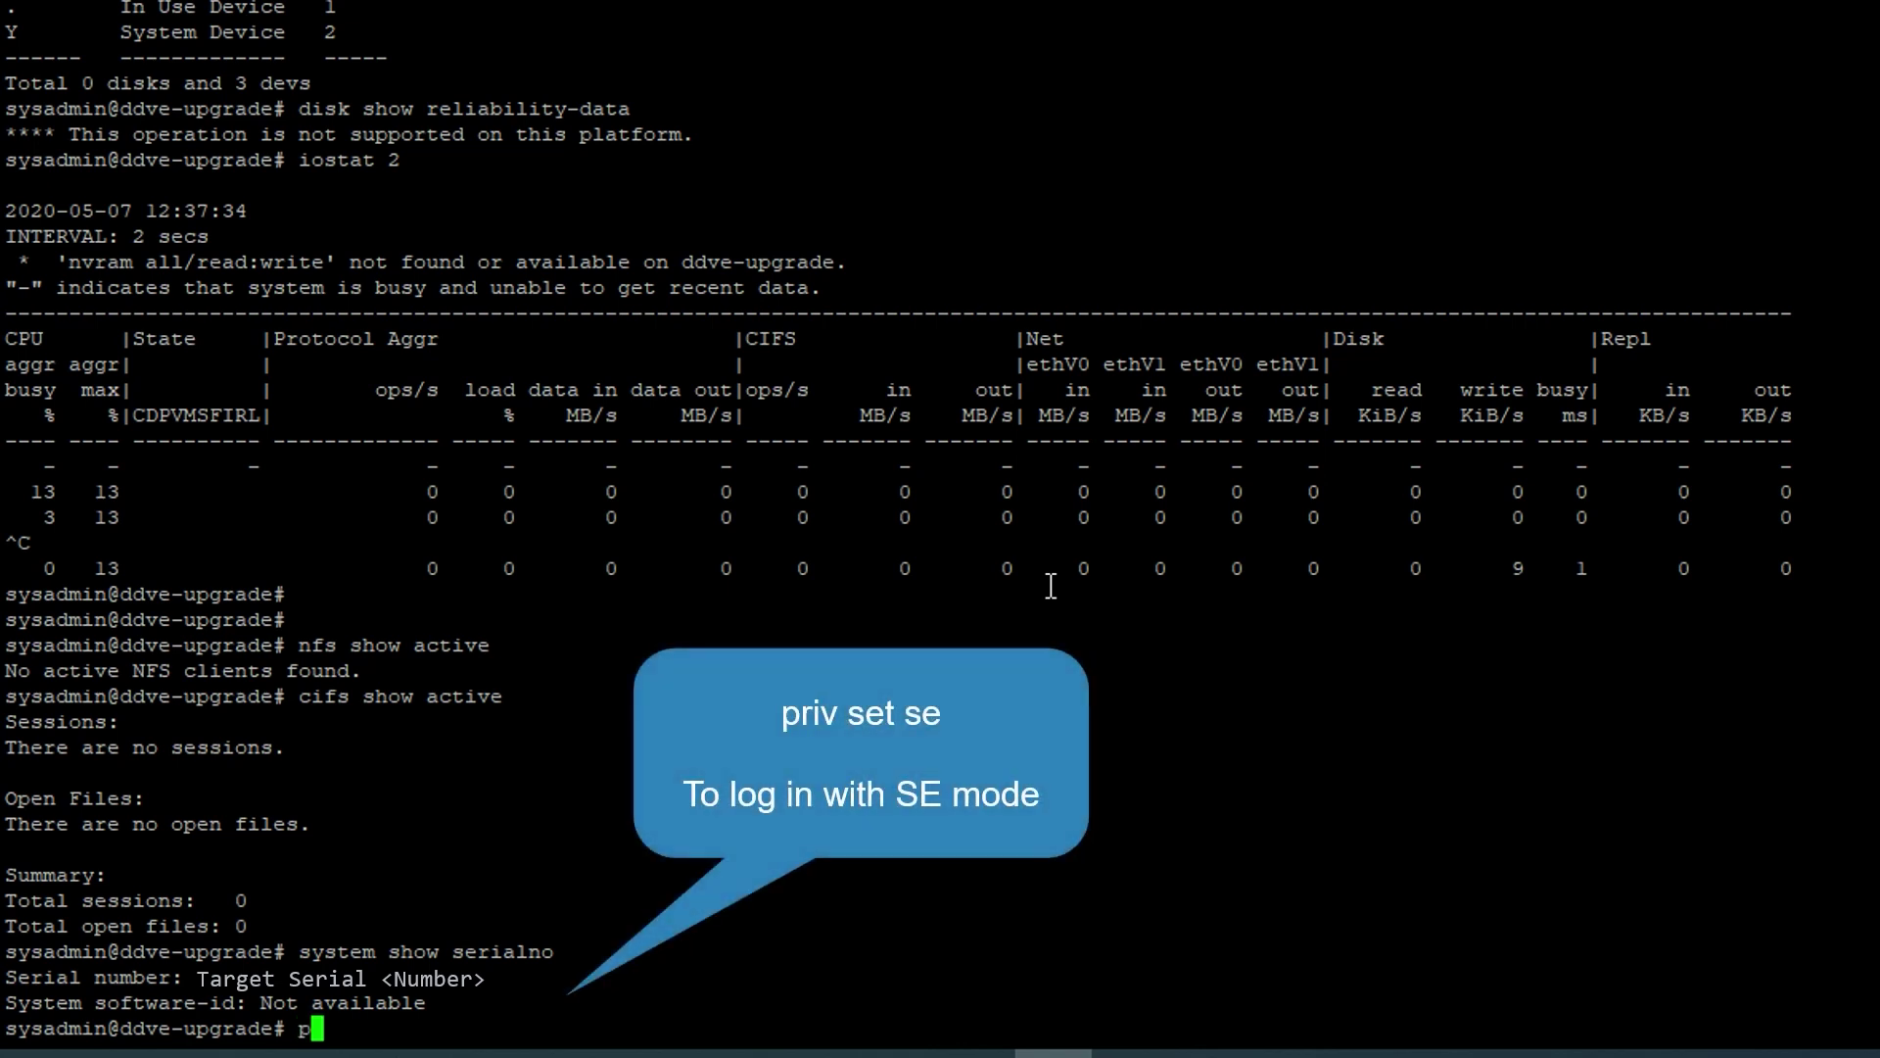
pyautogui.write(' set se')
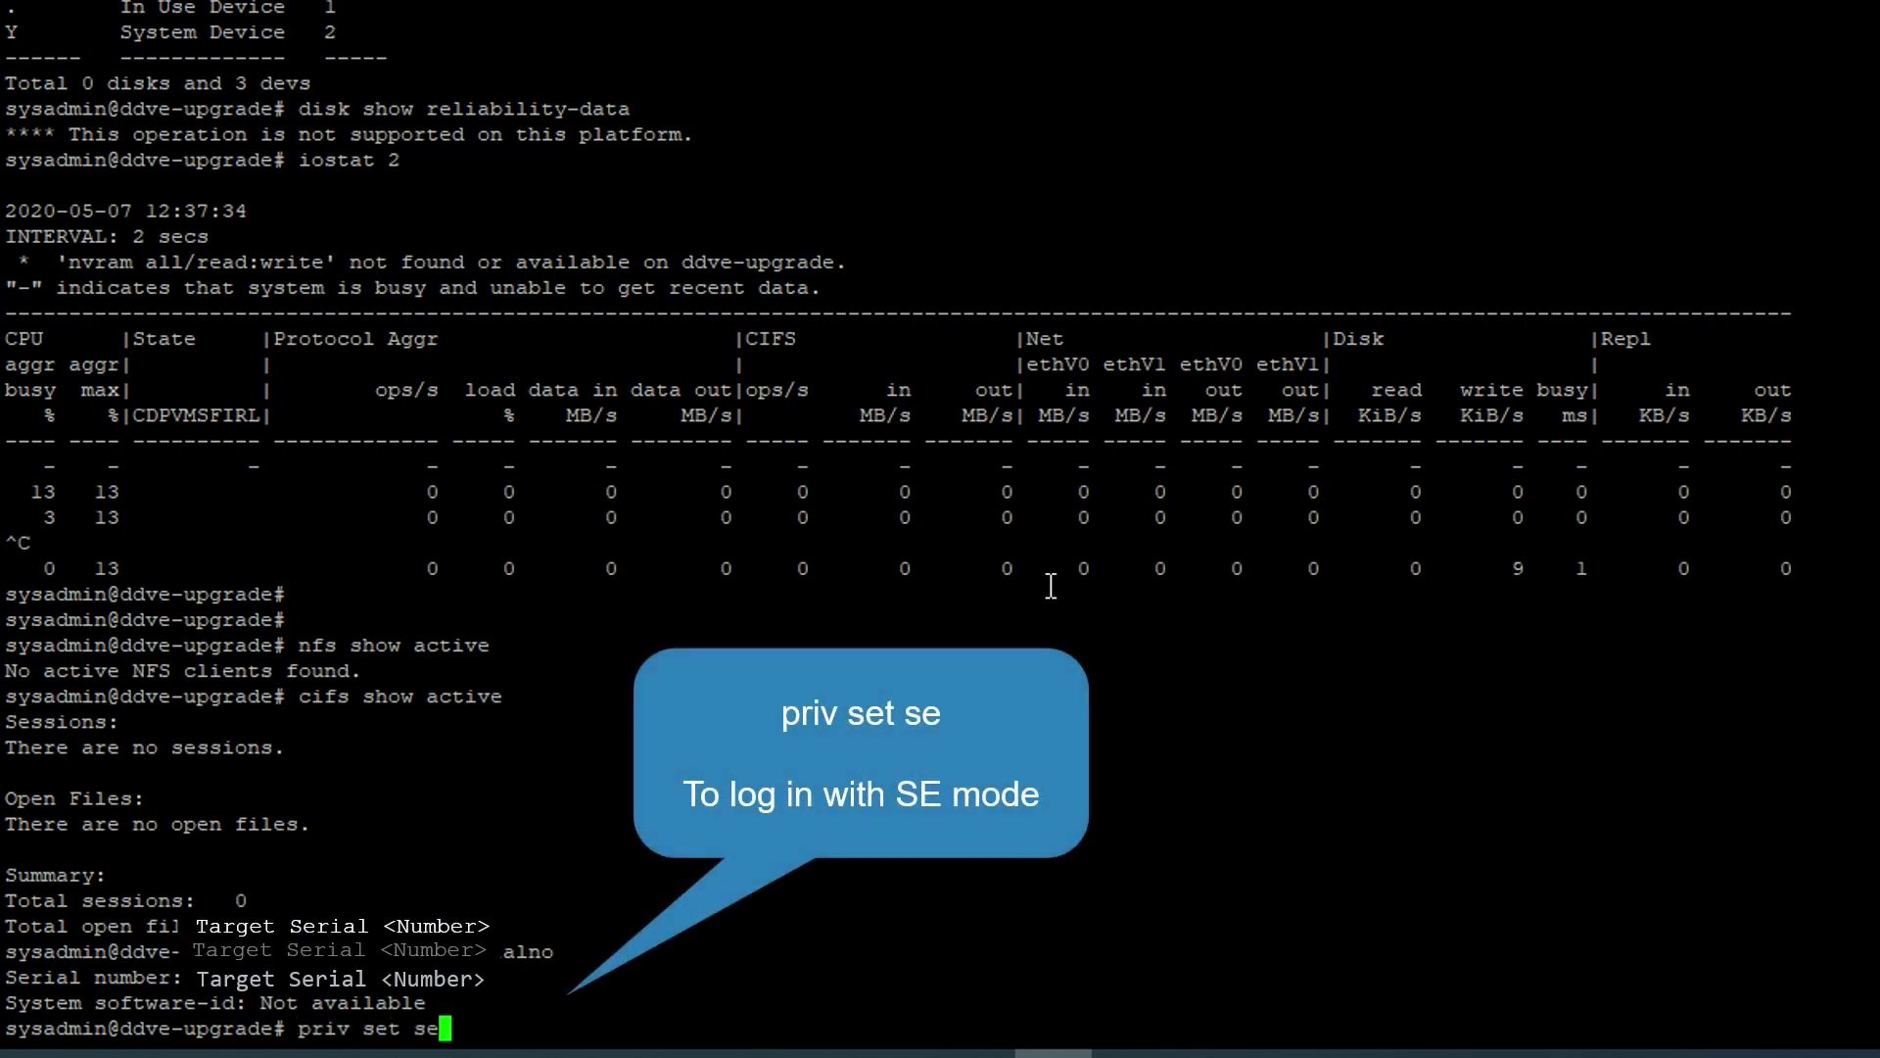
pyautogui.press('Return')
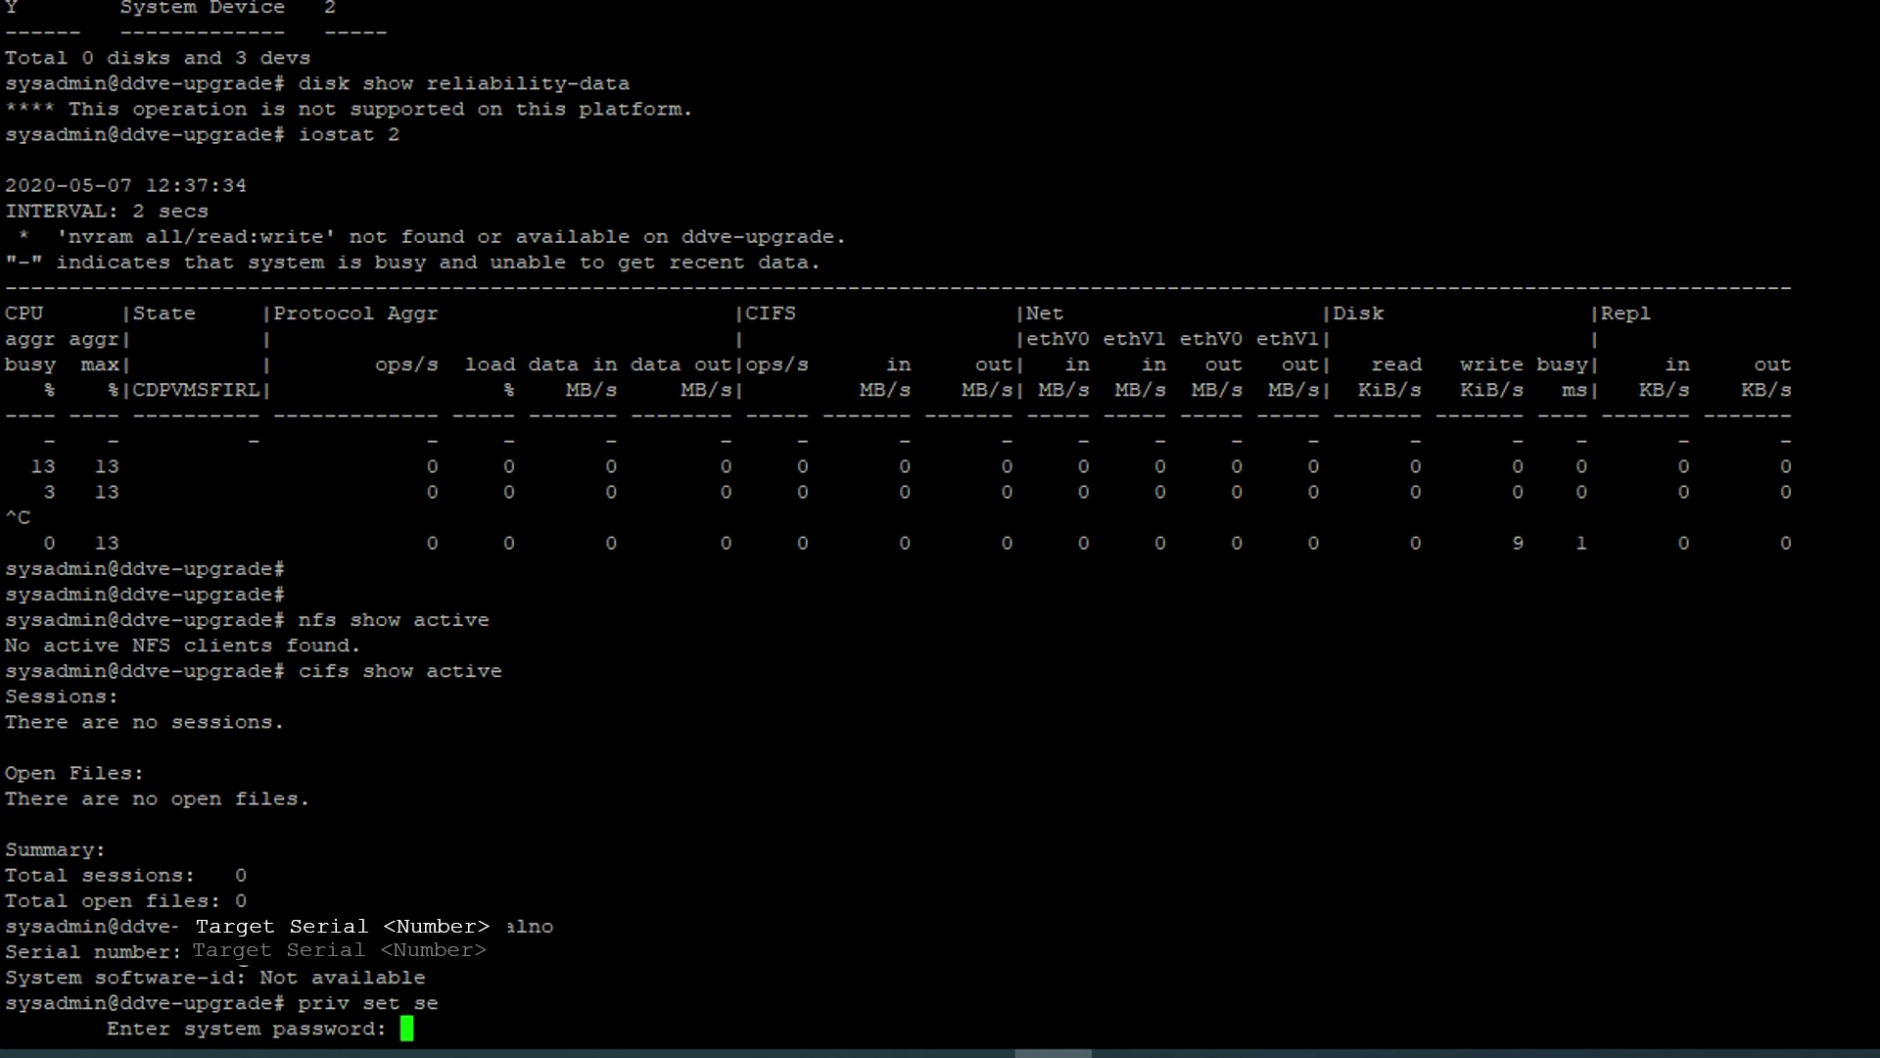
pyautogui.press('Return')
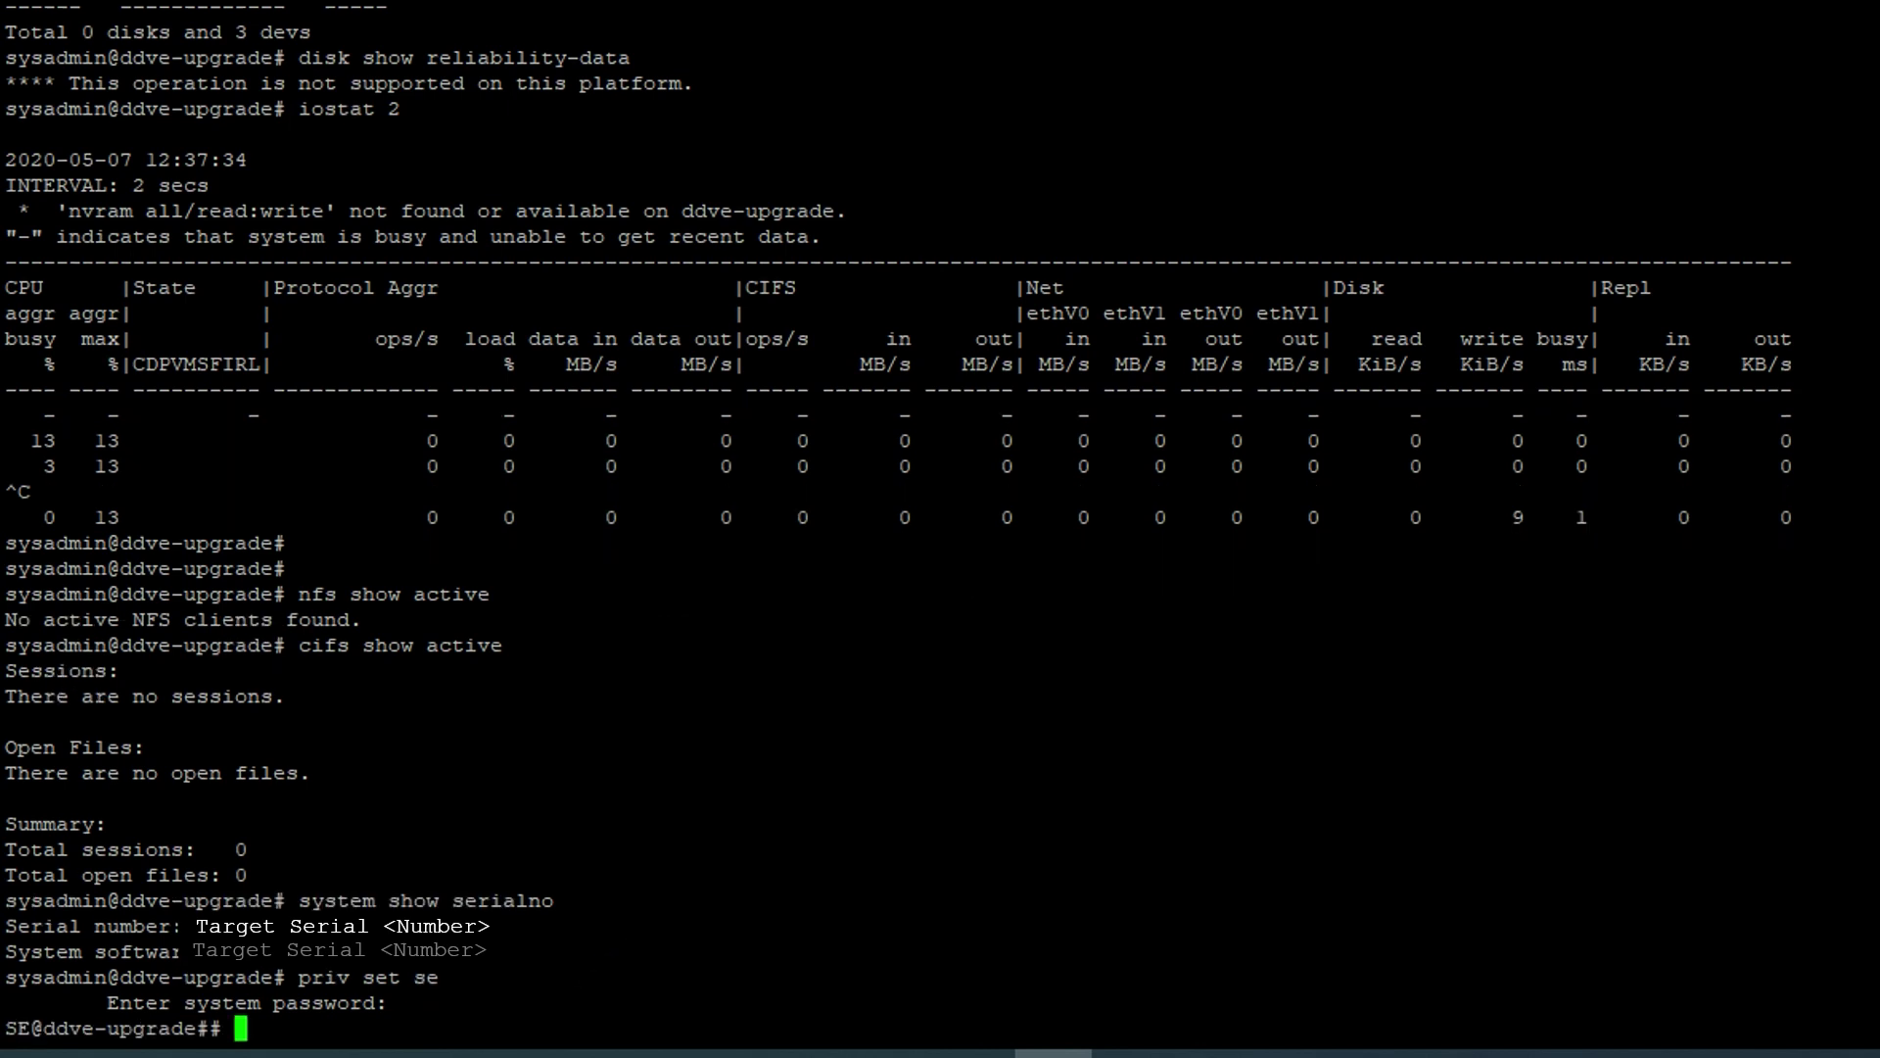
# Run reg check at the SE prompt and confirm every registry area passes.
pyautogui.write('reg che')
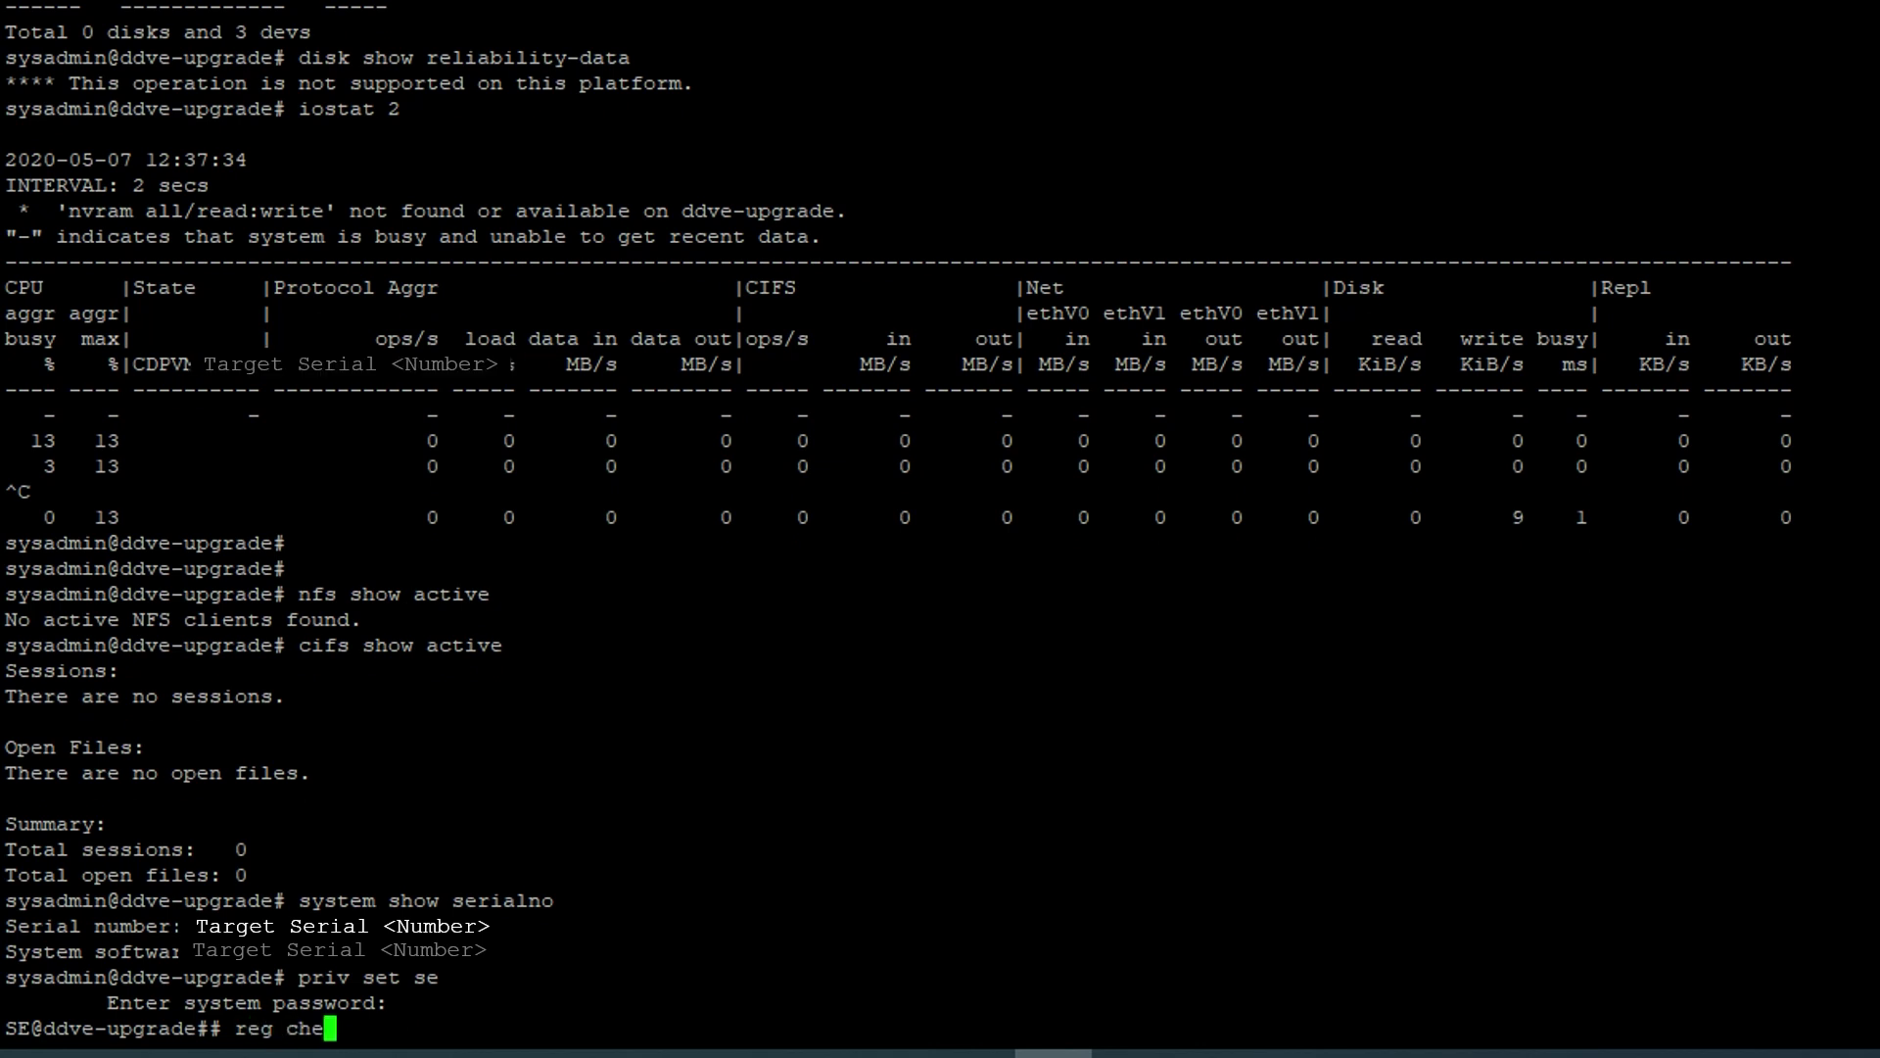
pyautogui.write('ck')
pyautogui.press('Return')
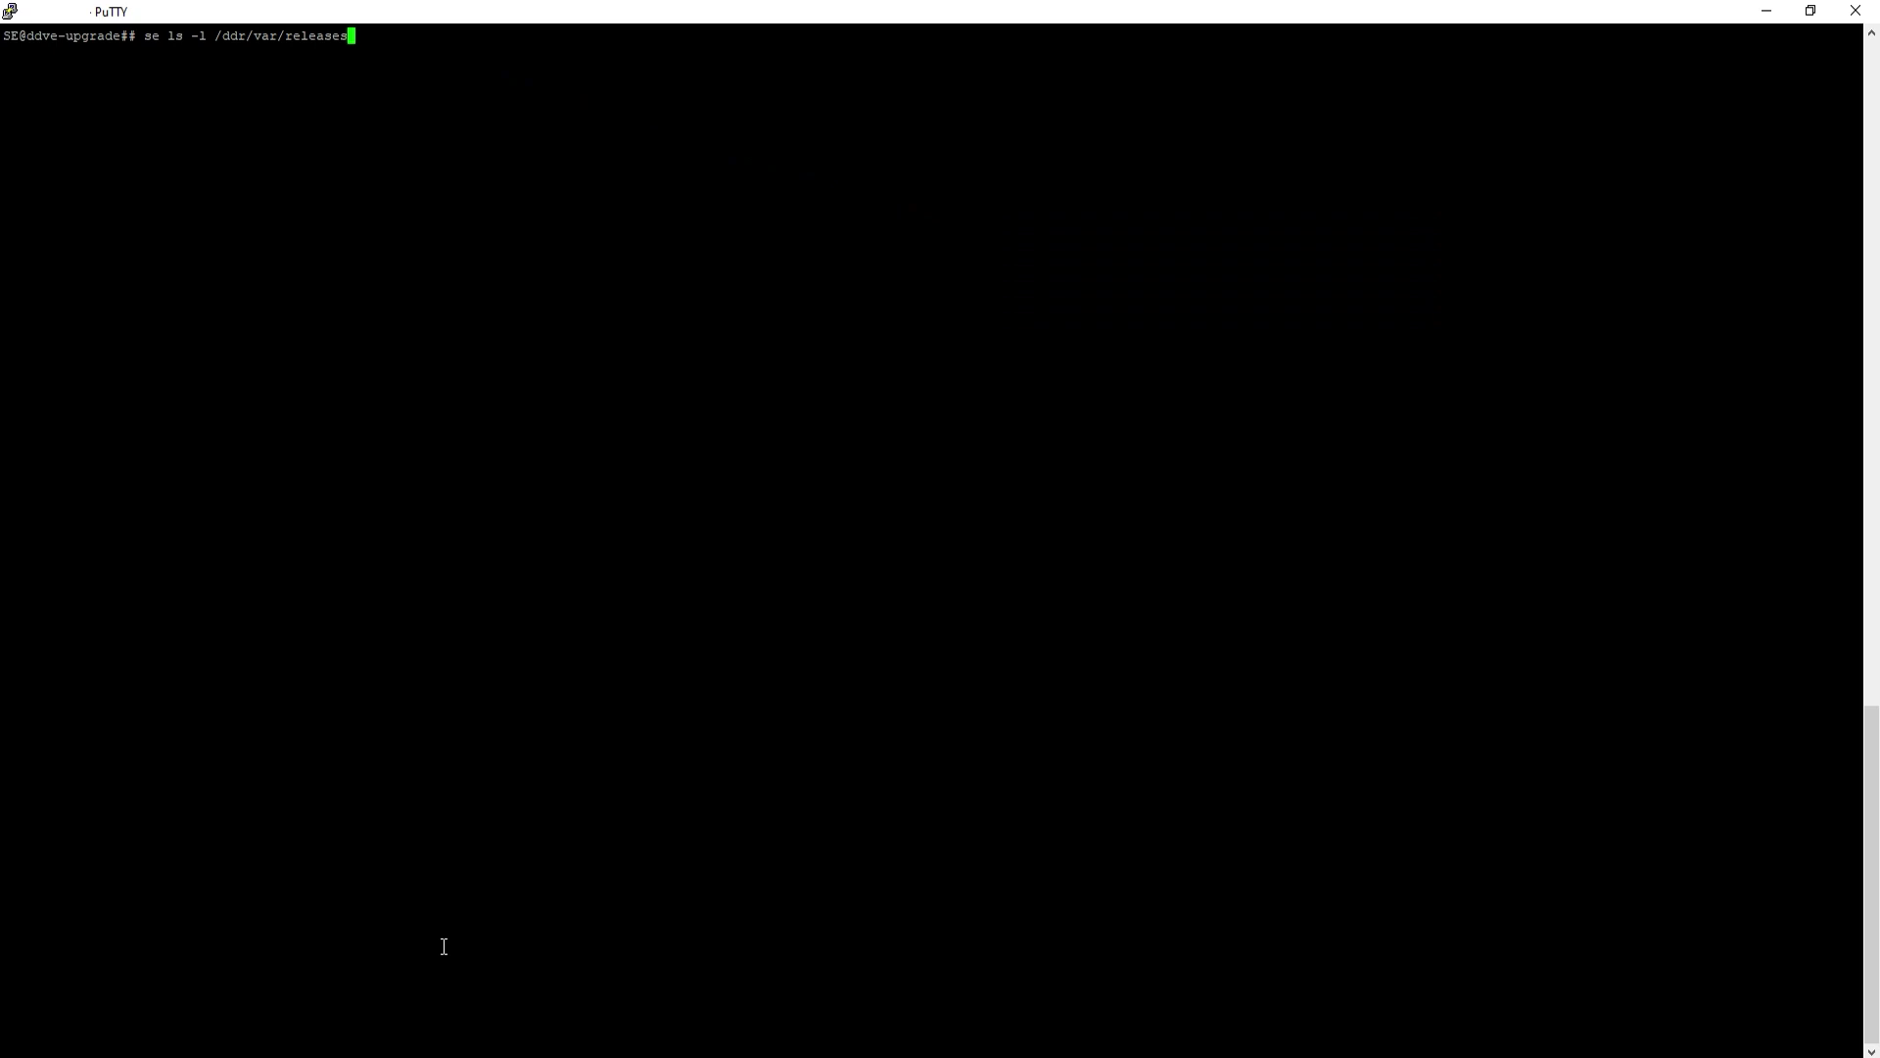
# Verify 6.2.0.35-635767.rpm is in /ddr/var/releases, then reboot the system, confirming with yes.
pyautogui.press('Return')
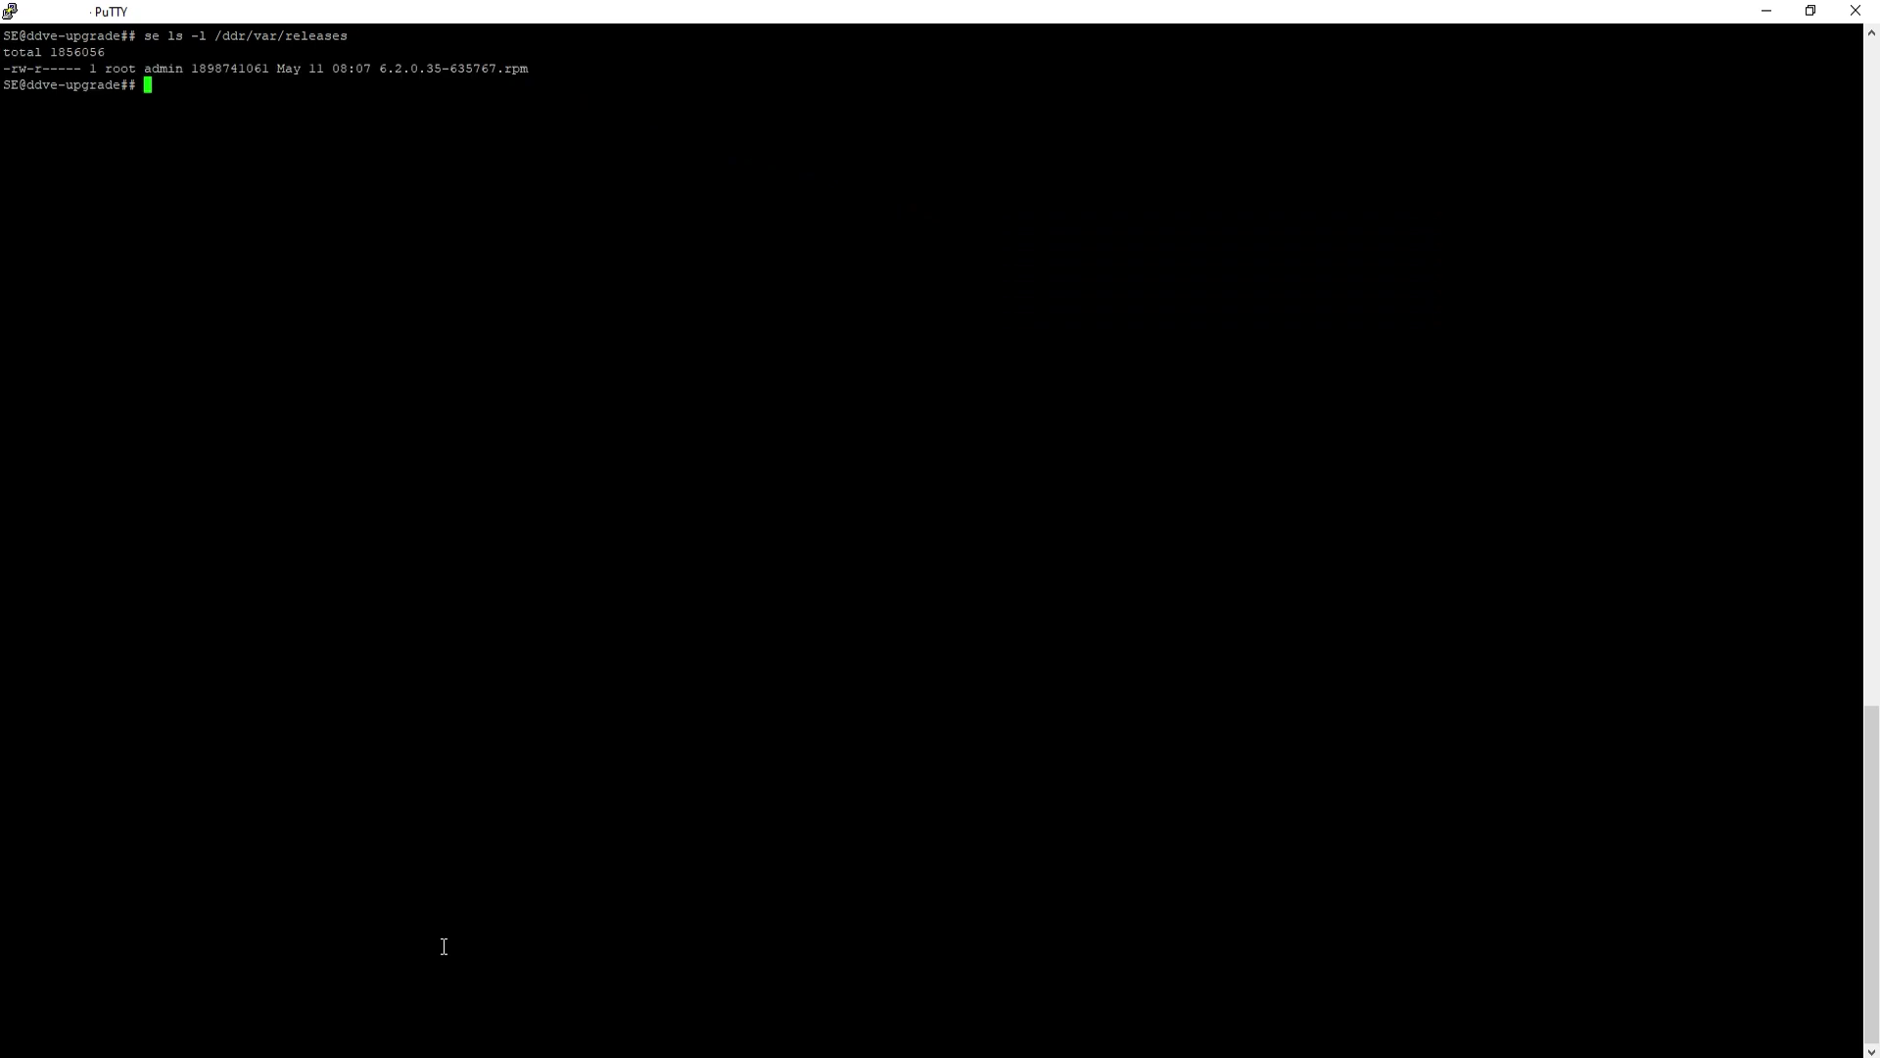
pyautogui.press('Return')
pyautogui.press('Return')
pyautogui.write('system reboot')
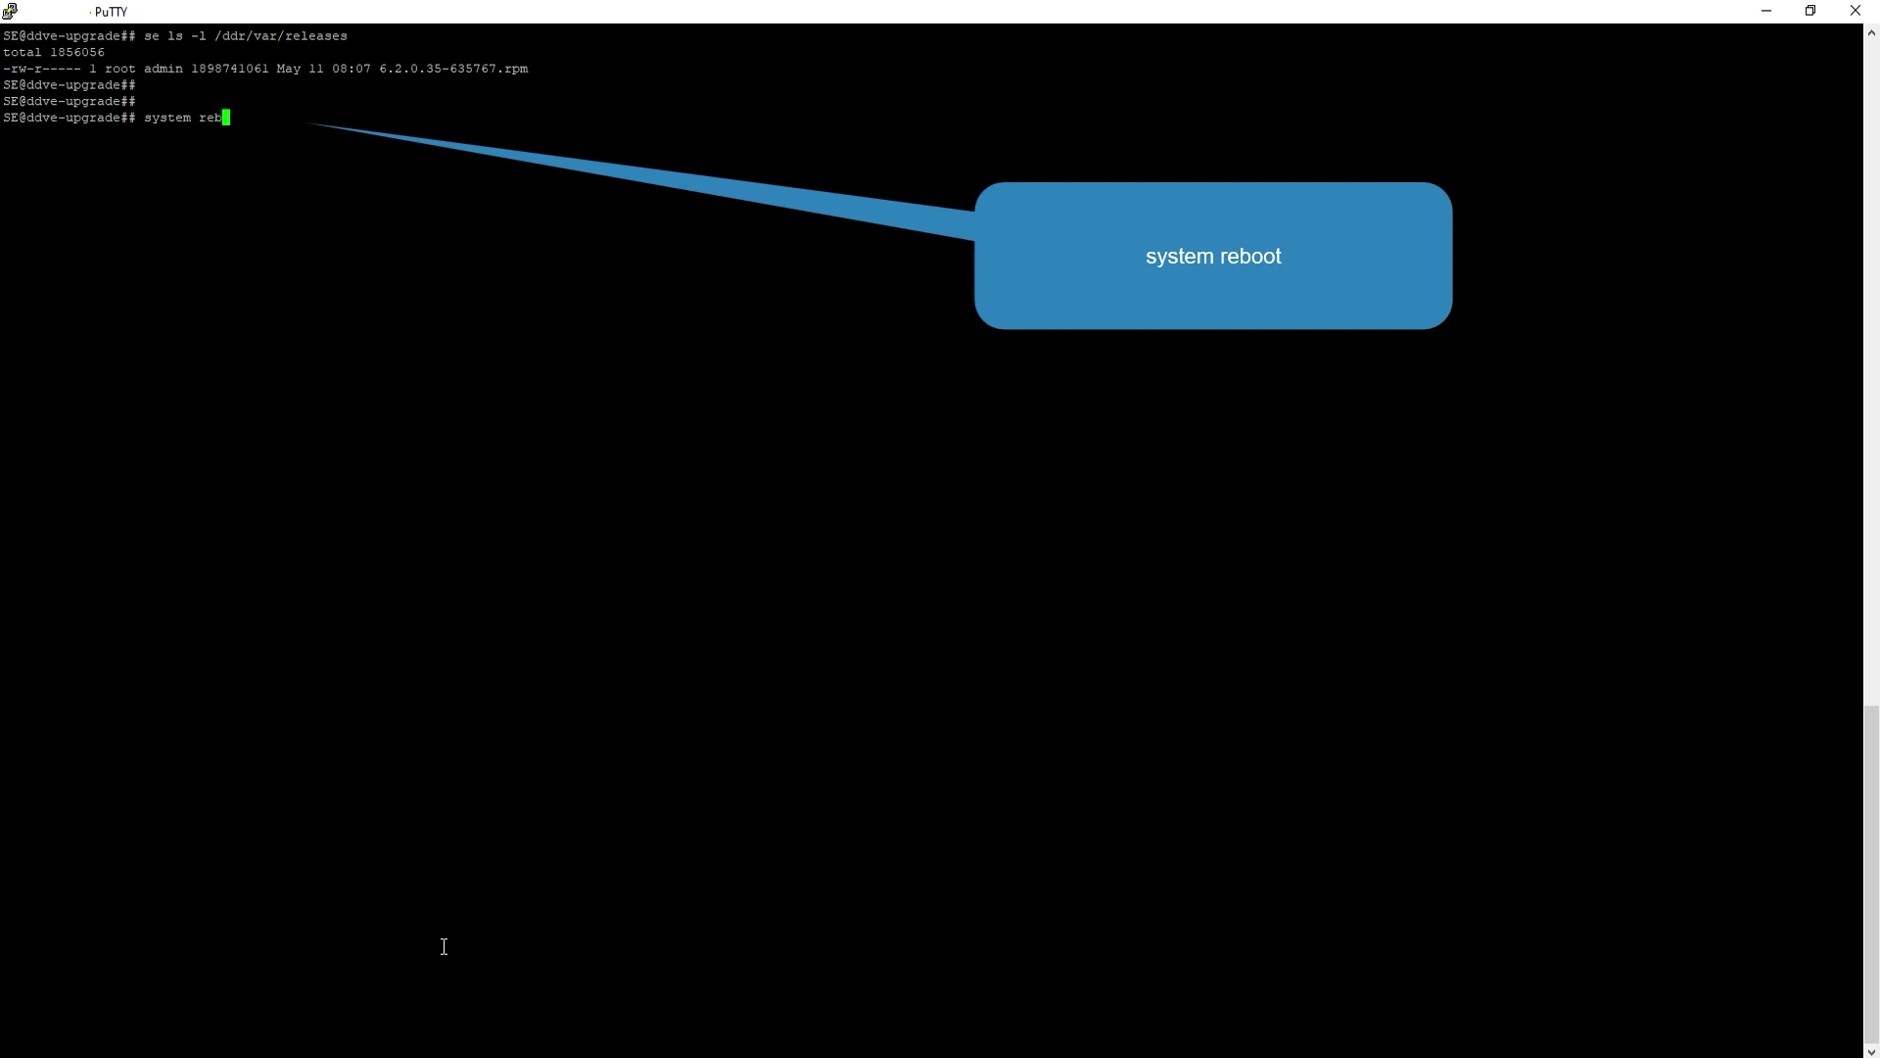
pyautogui.press('Return')
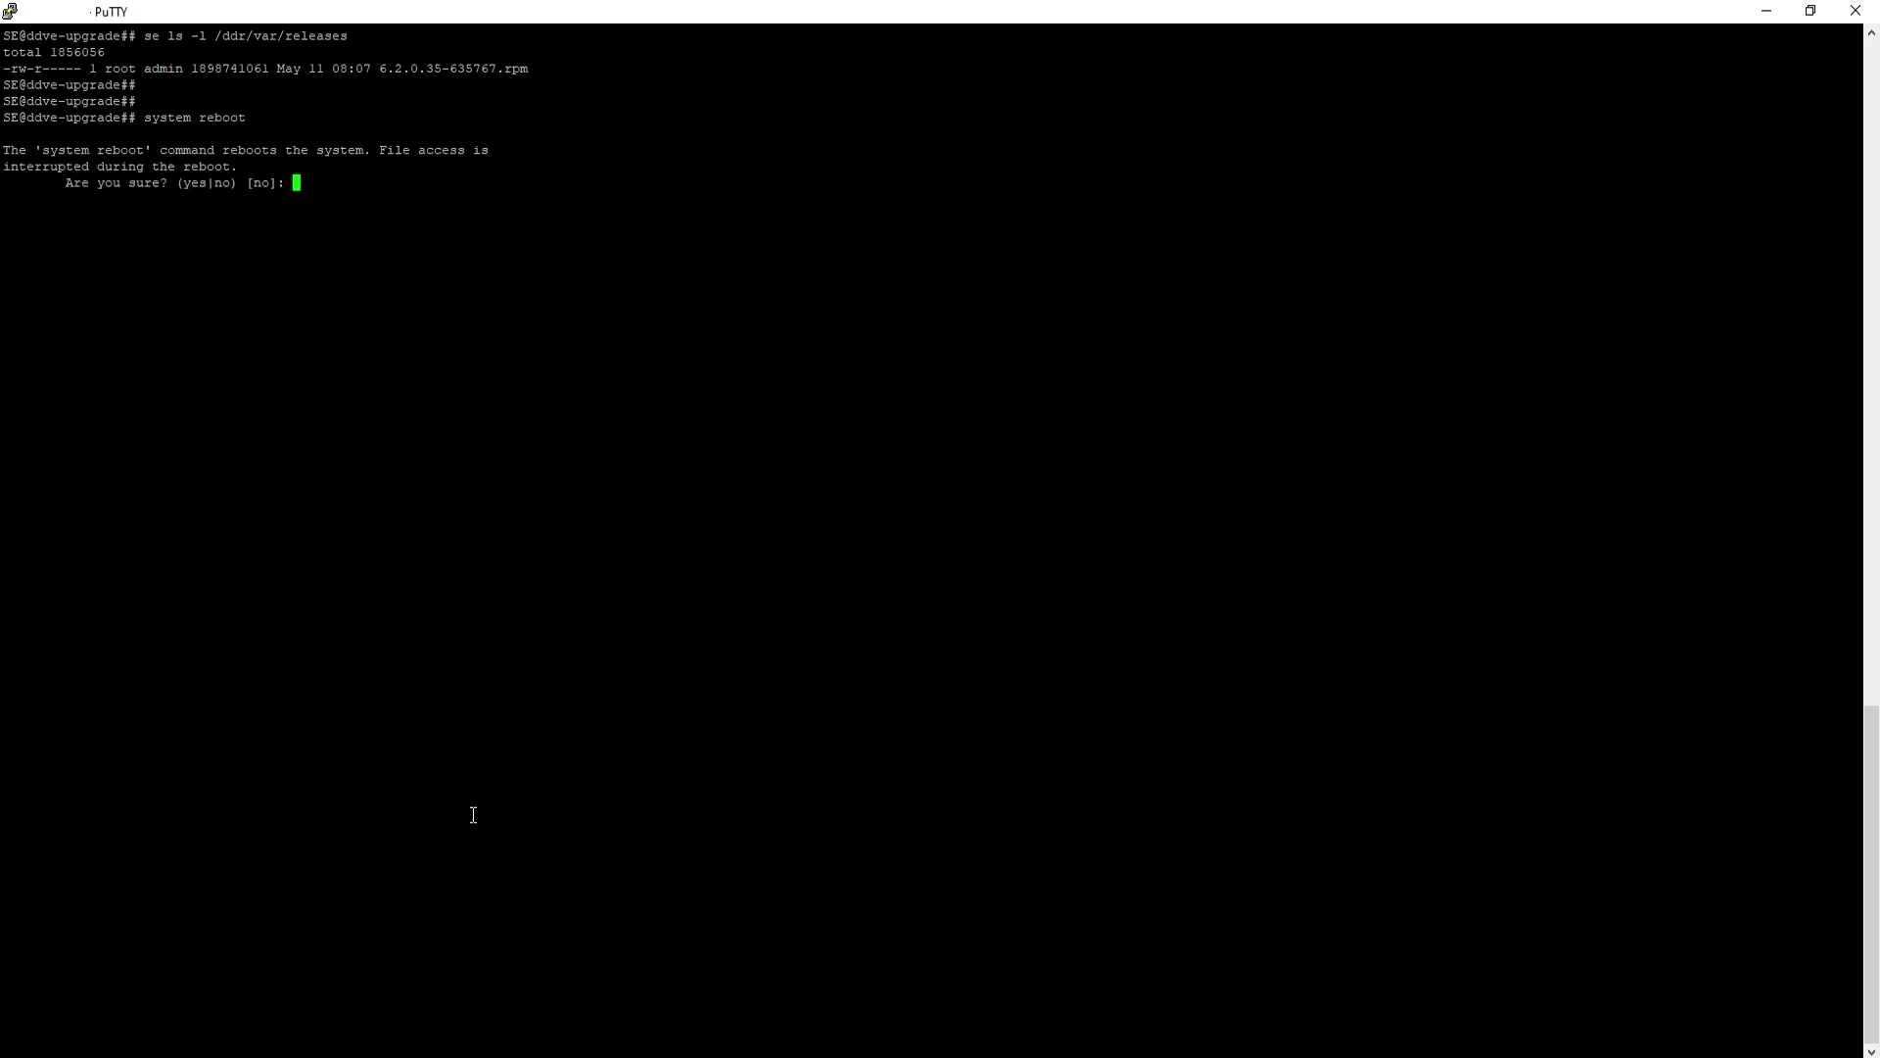
pyautogui.write('yes')
pyautogui.press('Return')
pyautogui.press('super')
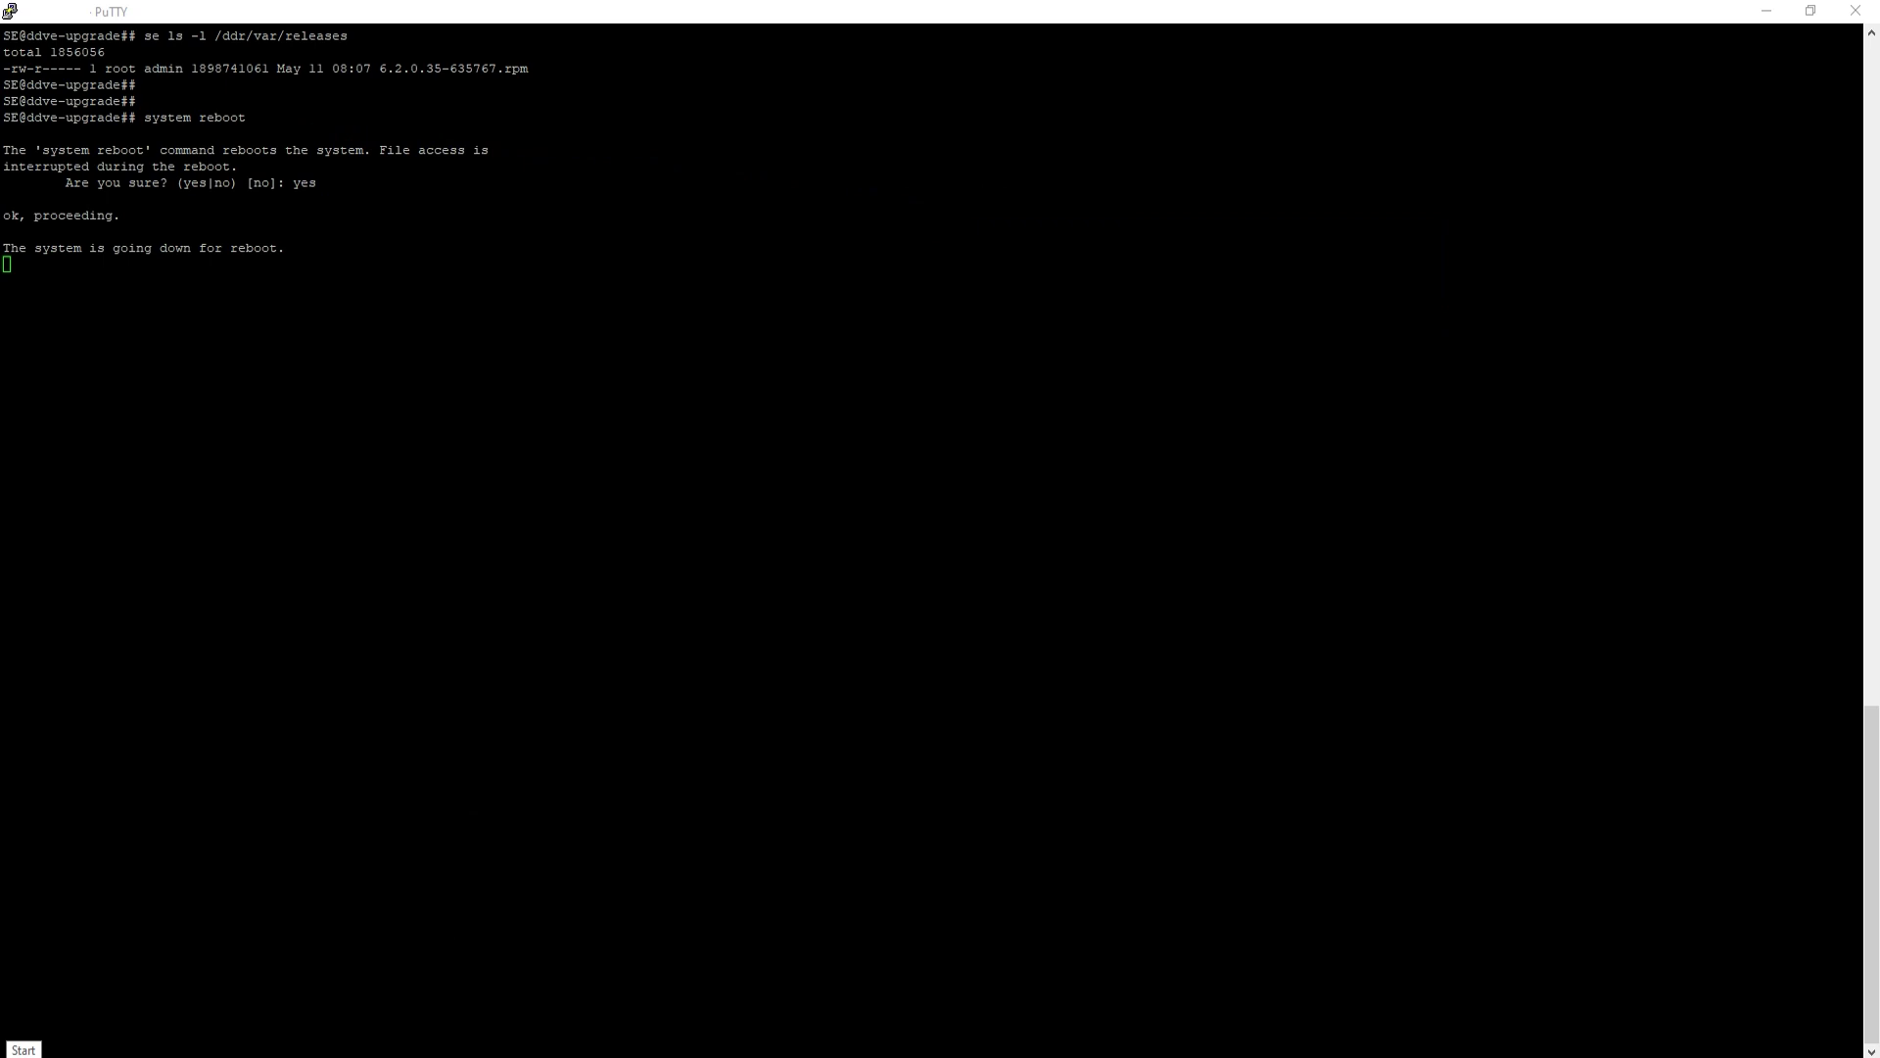
pyautogui.write('cmd')
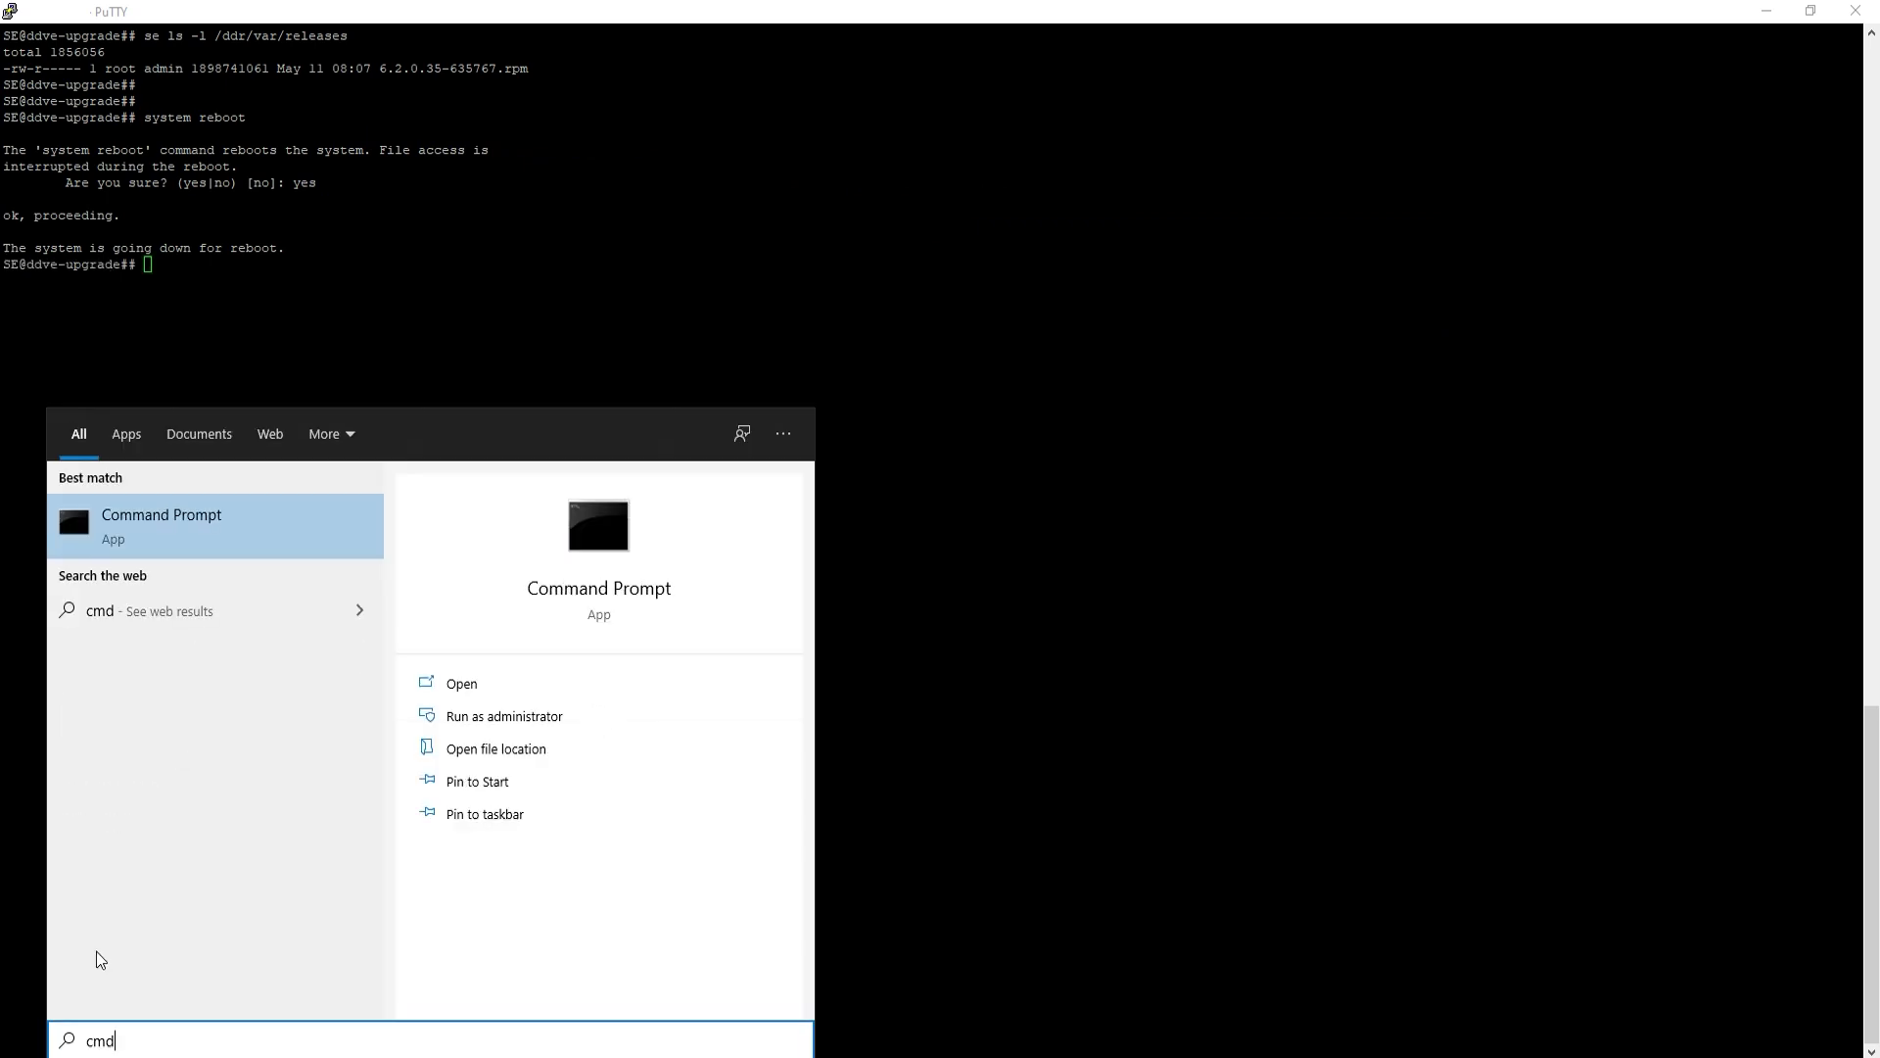
# Open Command Prompt and start a continuous ping to 10.10.10.218.
pyautogui.click(145, 526)
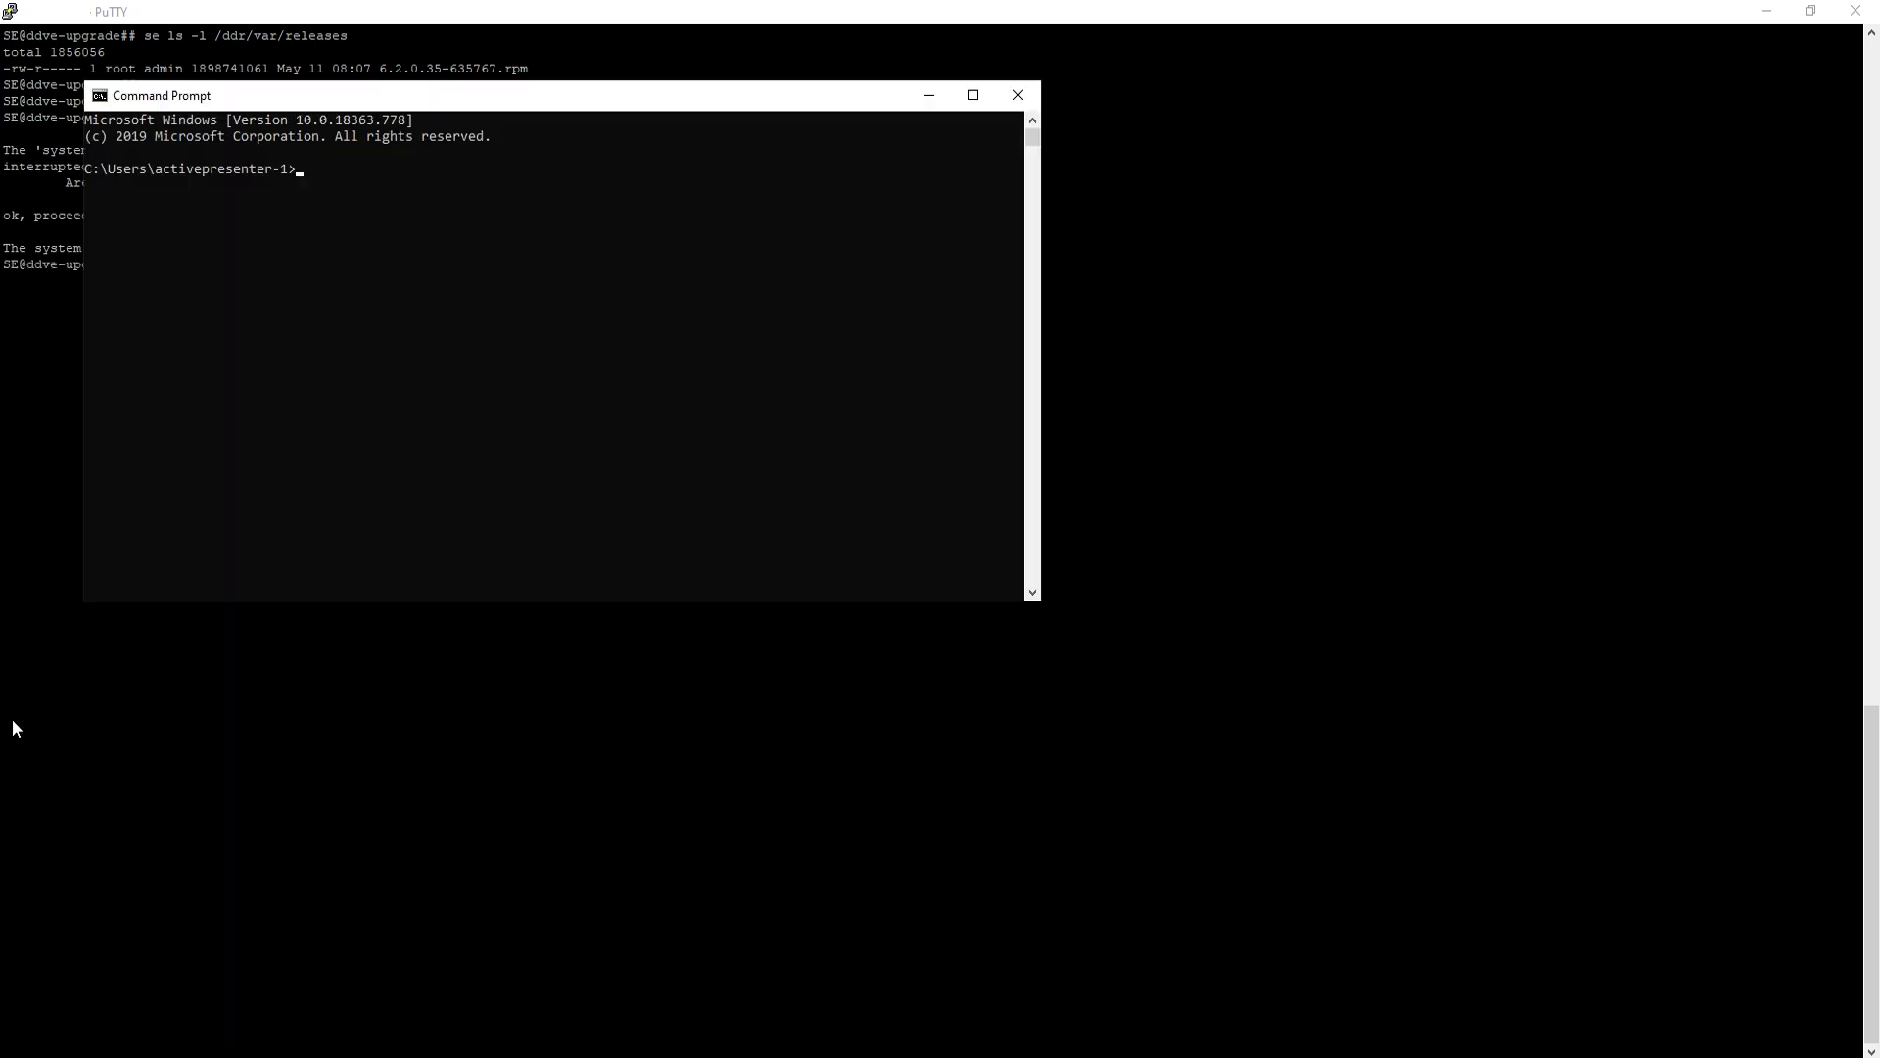
pyautogui.write('ping -t 10.10.10.218')
pyautogui.press('Return')
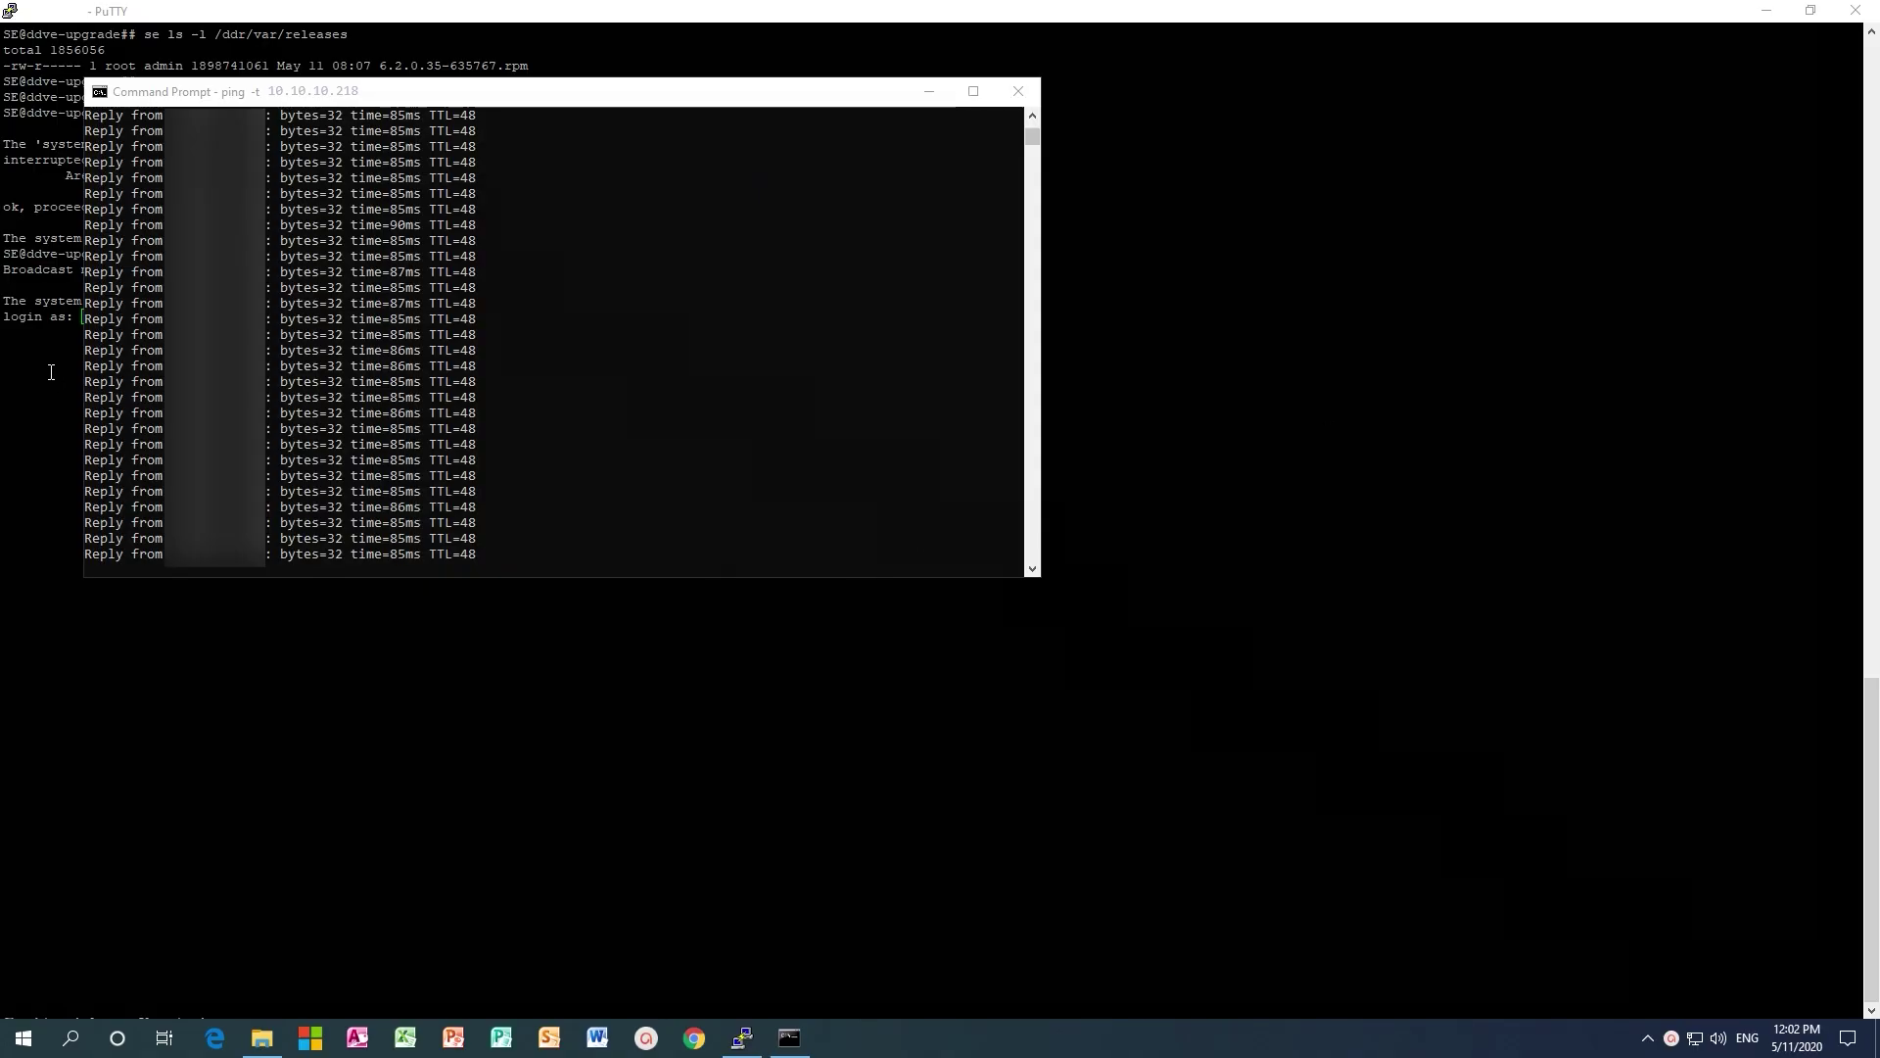
# Stop the ping once the rebooted system answers, with 79 of 79 replies and 0% loss.
pyautogui.click(333, 532)
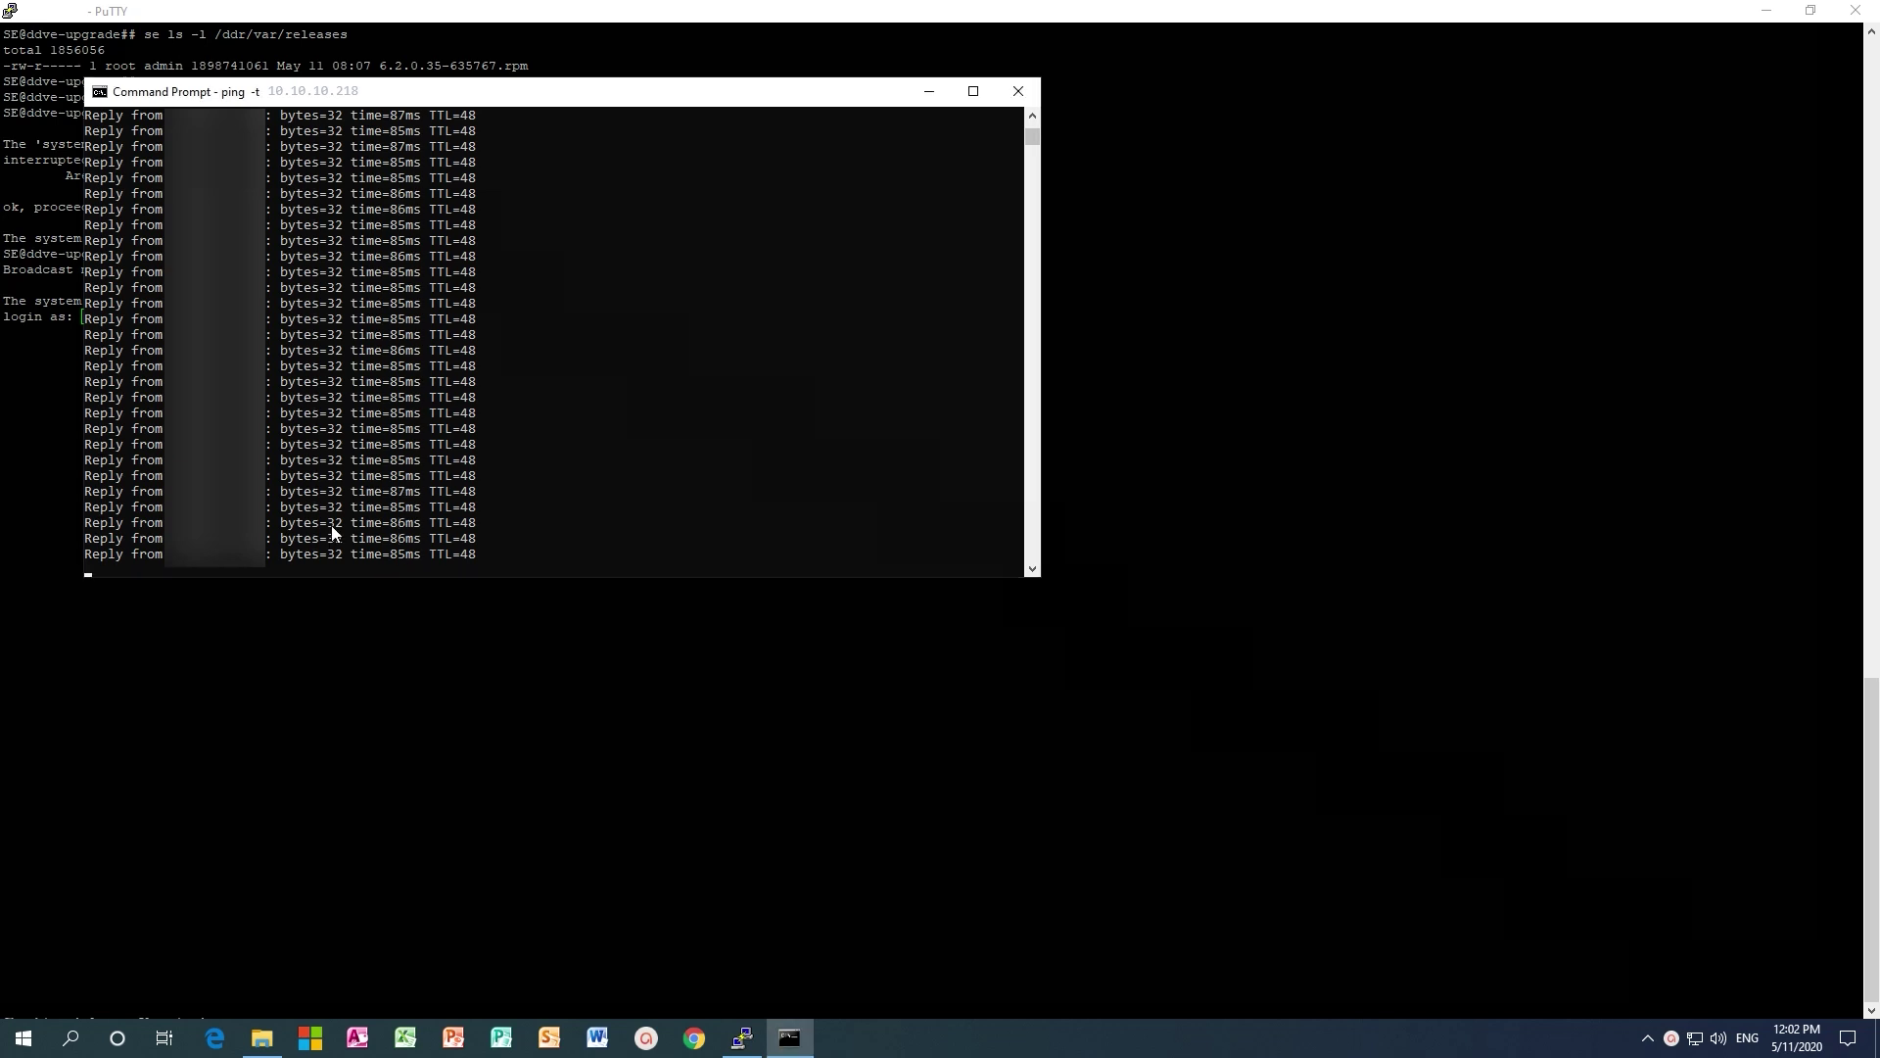
pyautogui.hotkey('ctrl', 'c')
pyautogui.press('Return')
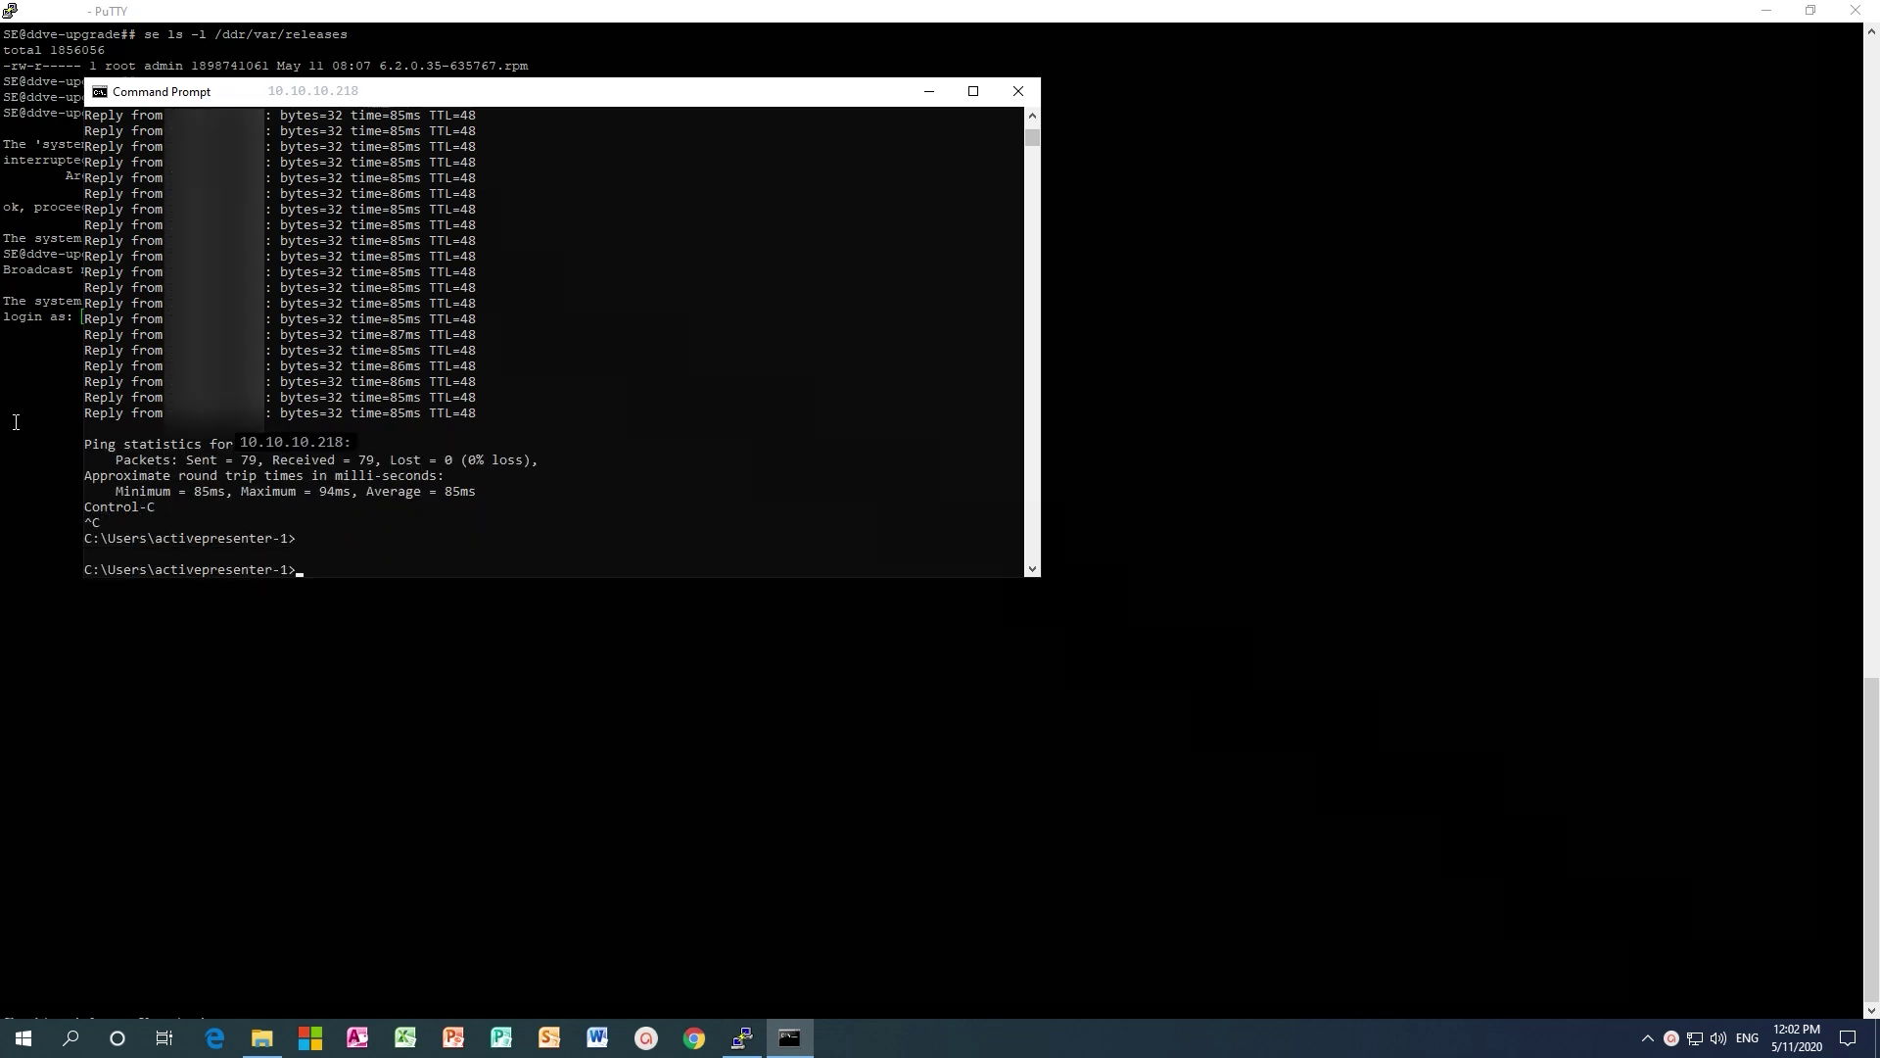
pyautogui.click(42, 388)
# Log back in to the Data Domain with the admin login name and password.
pyautogui.write('sysadmin')
pyautogui.press('Return')
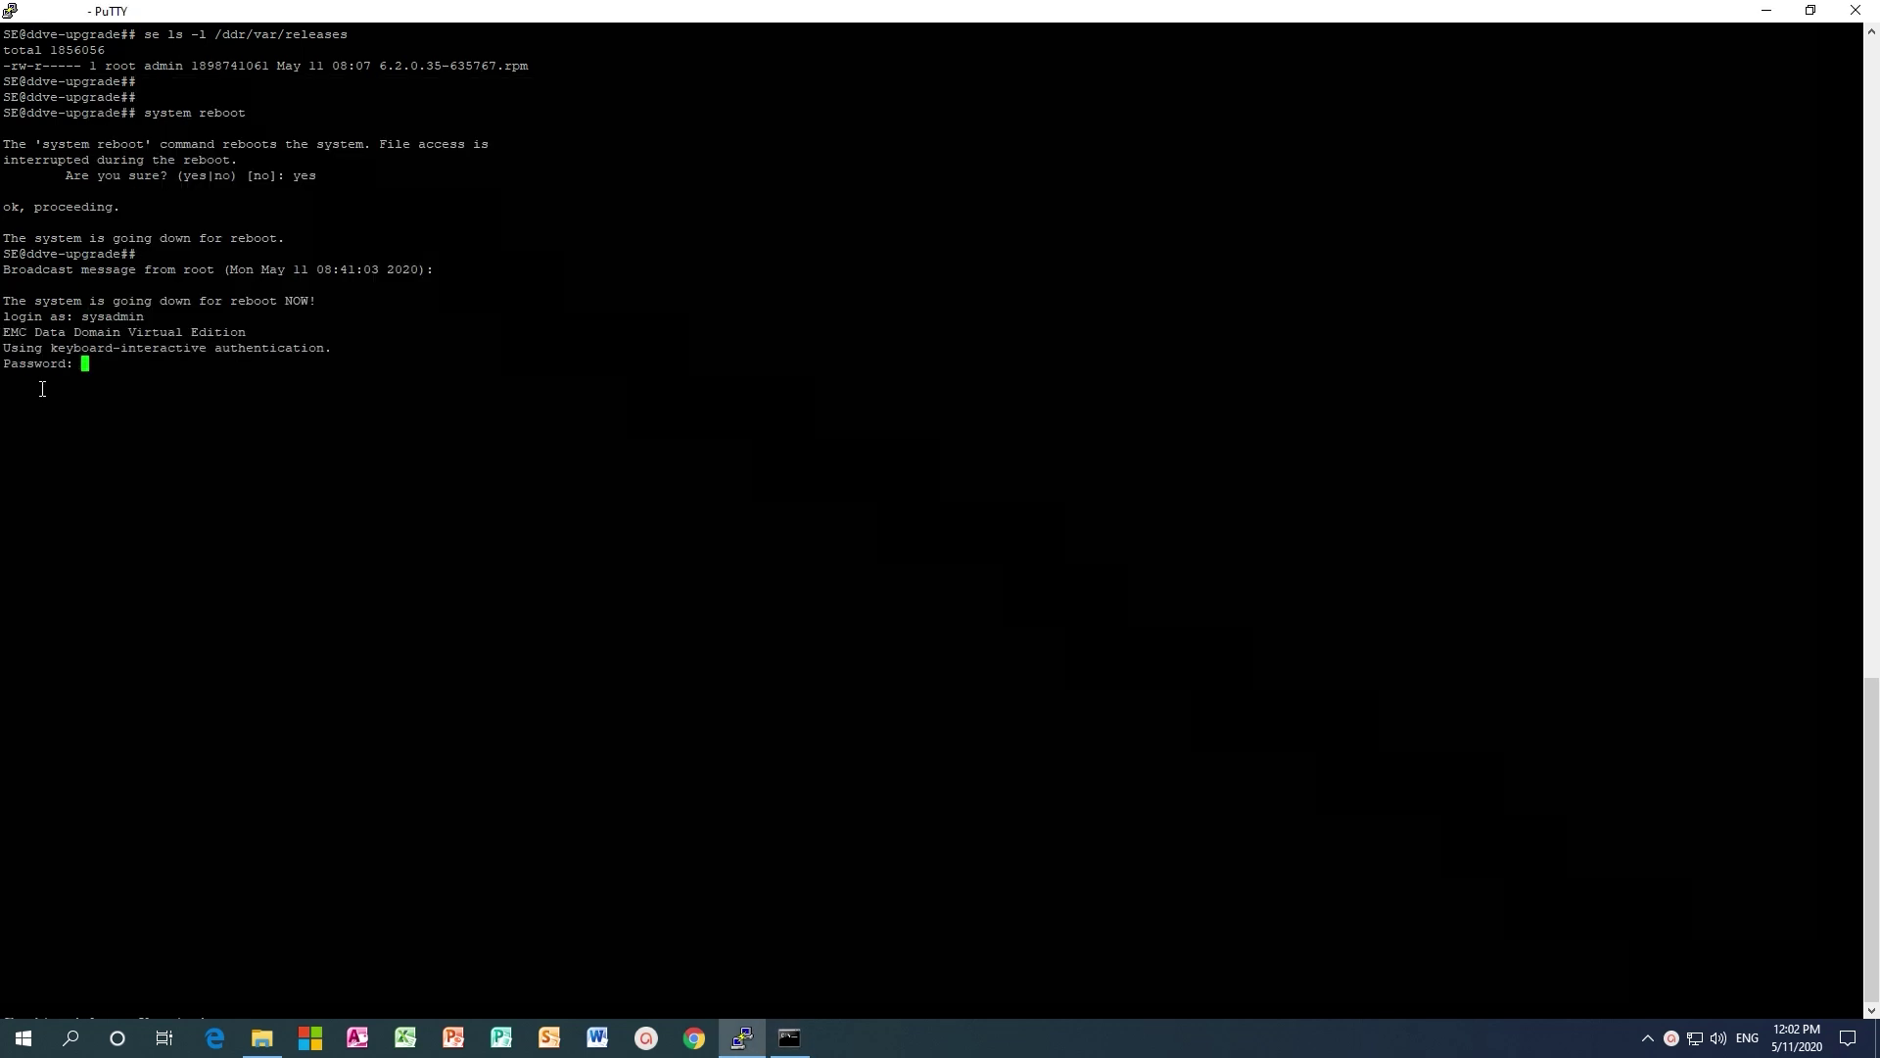
pyautogui.press('Return')
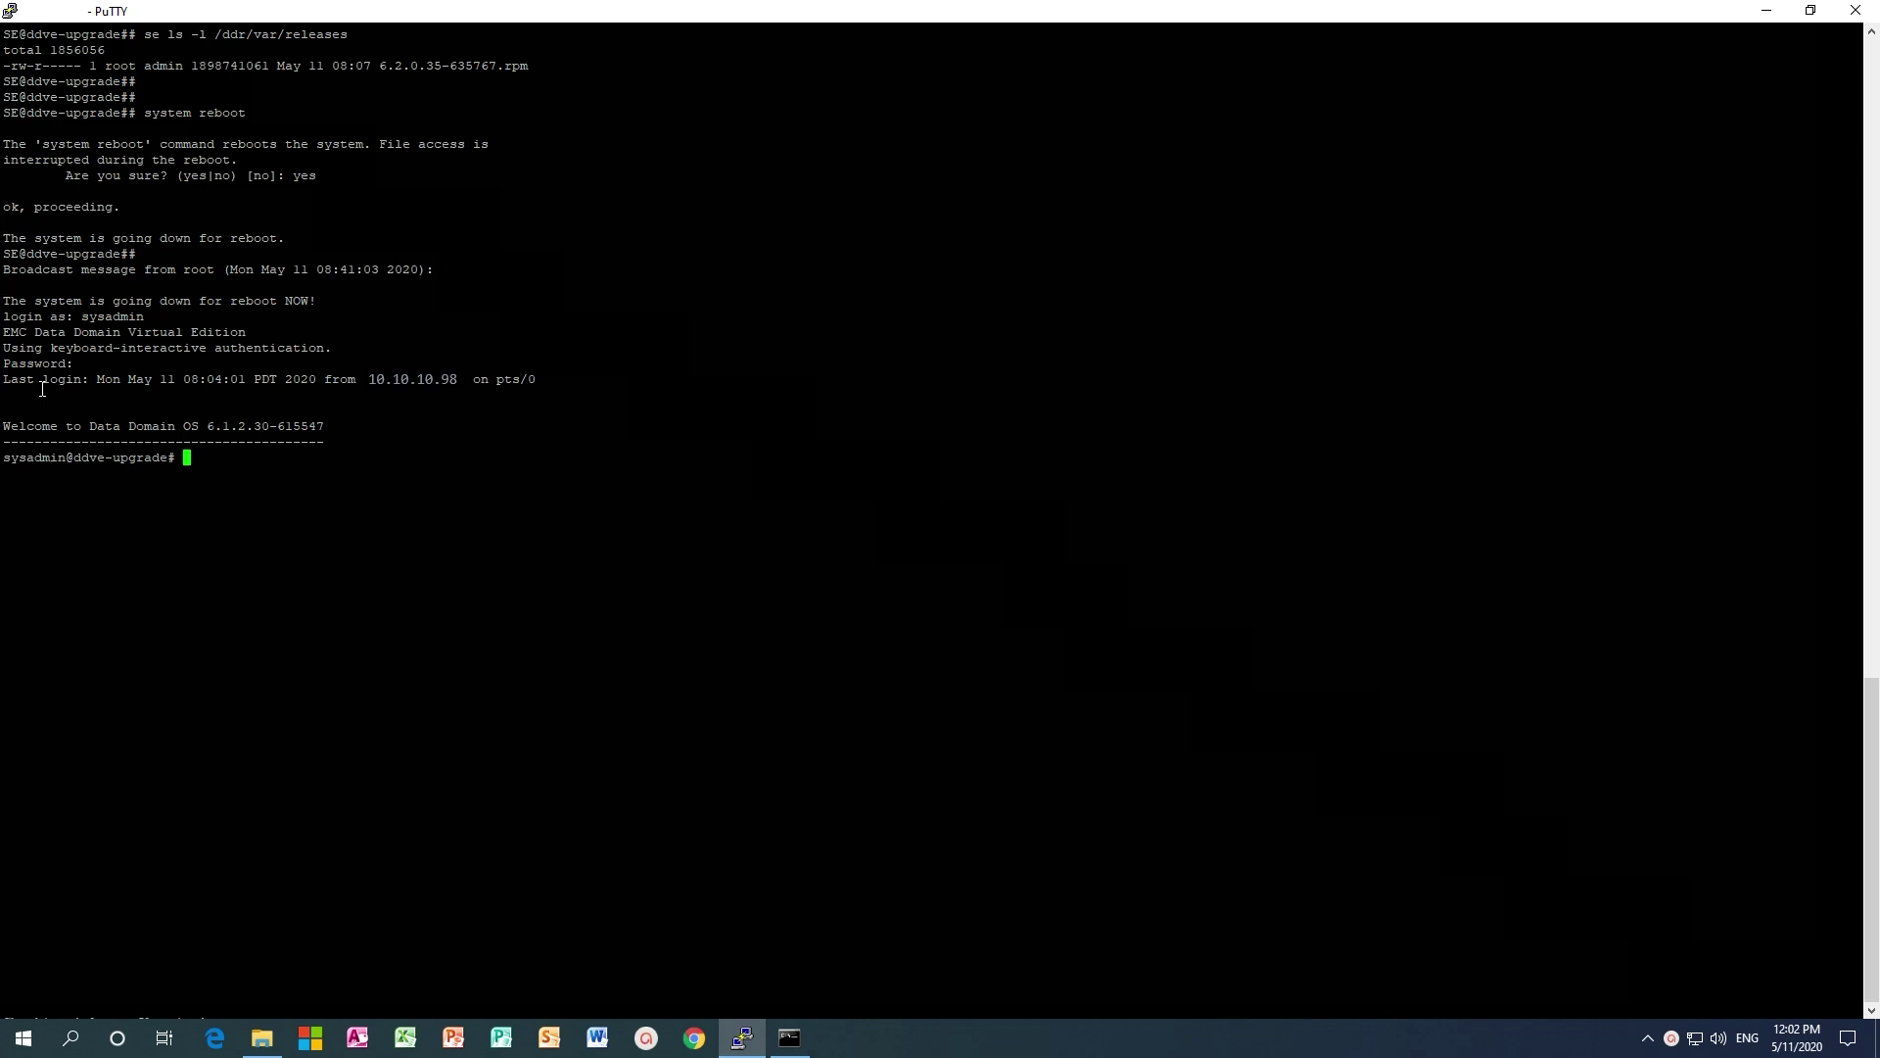
pyautogui.press('Return')
pyautogui.press('Return')
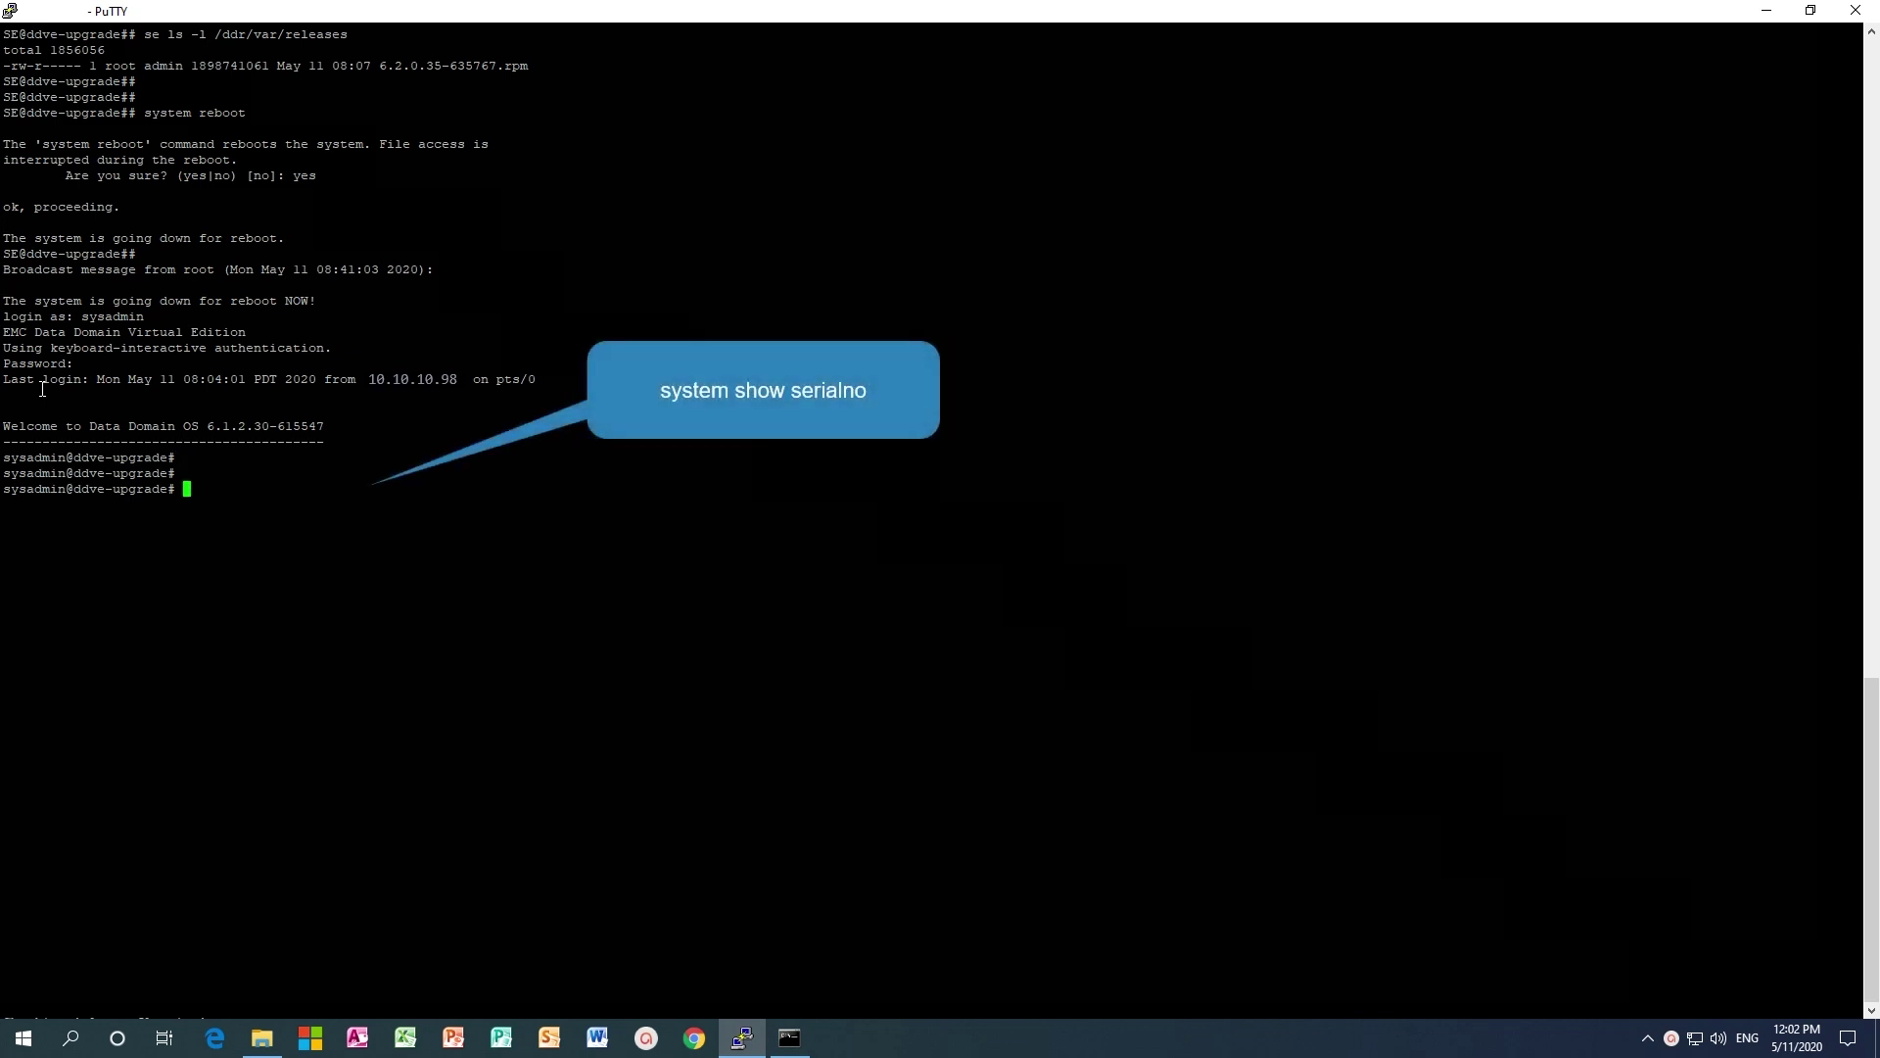
# Check the serial number and filesystem status (fi st) after the reboot.
pyautogui.write('sy')
pyautogui.write('stem show serialno')
pyautogui.press('Return')
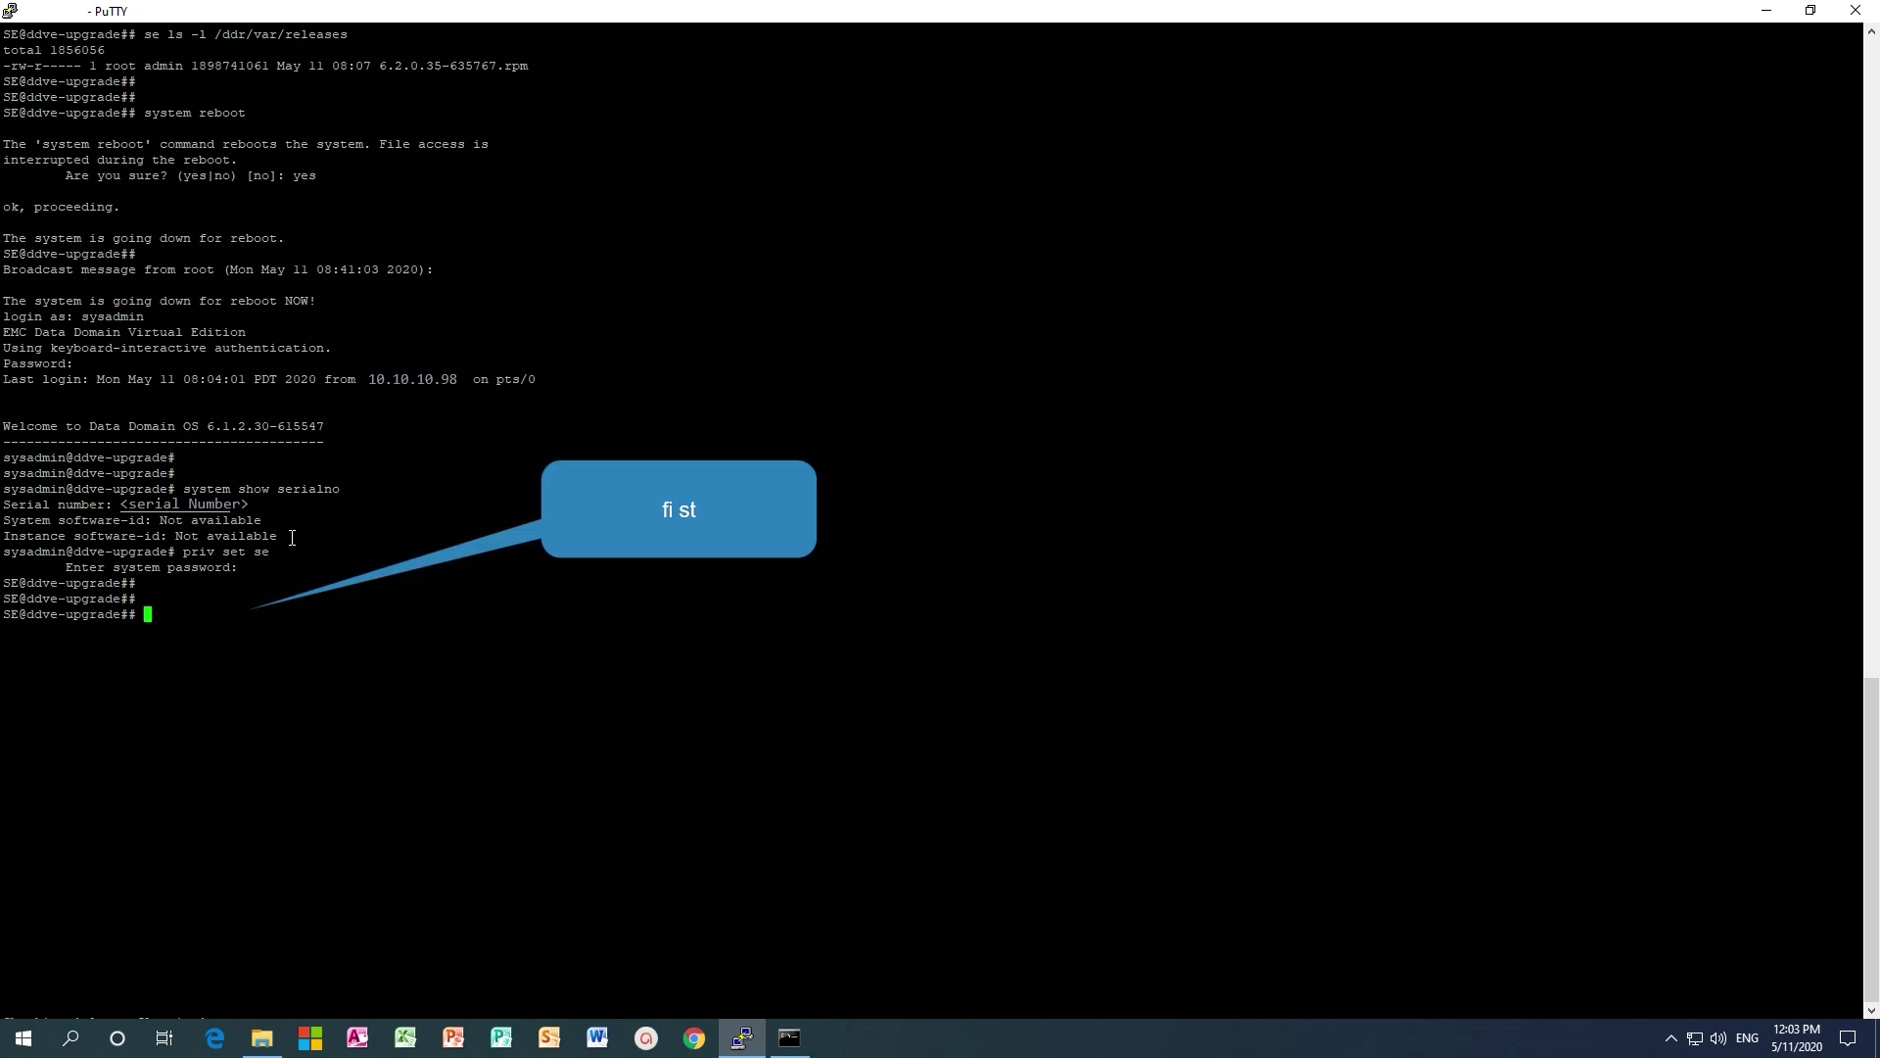
pyautogui.write('fi st')
pyautogui.press('Return')
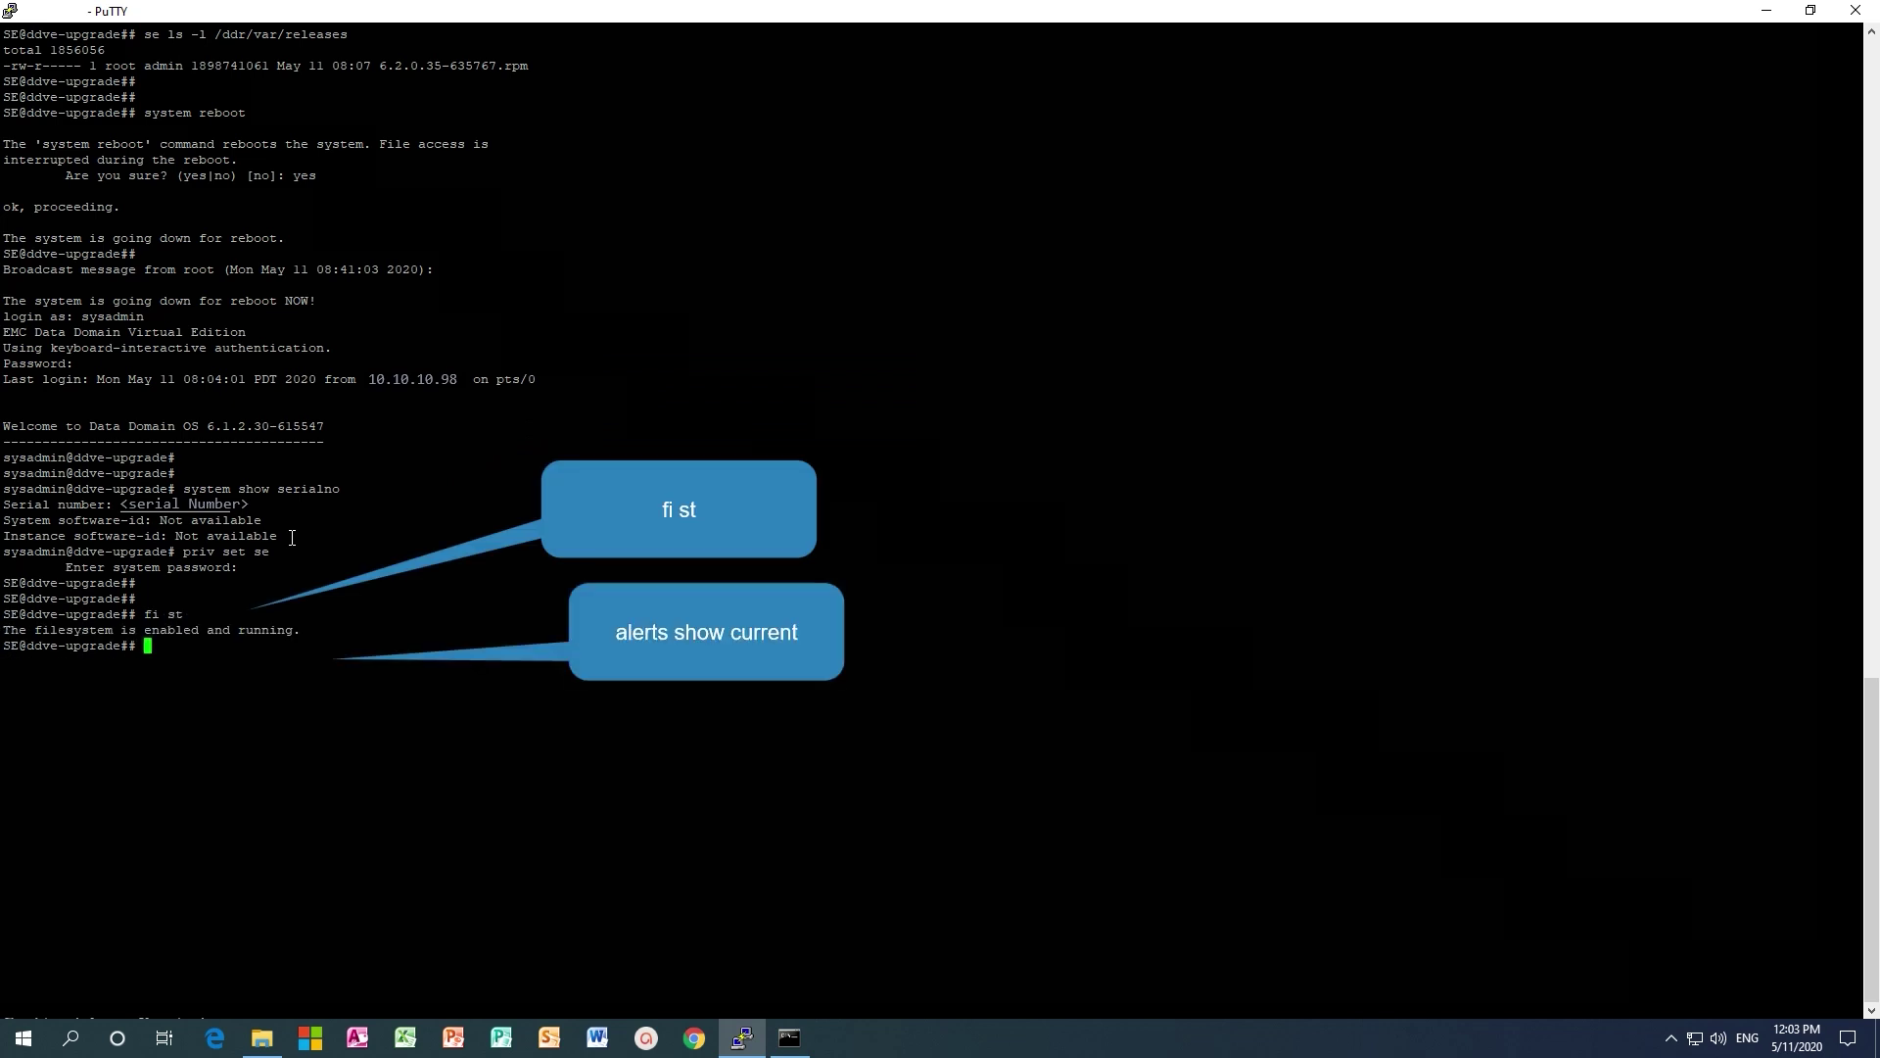
# List the current alerts, show df space usage, and clear the terminal.
pyautogui.write('alerts show current')
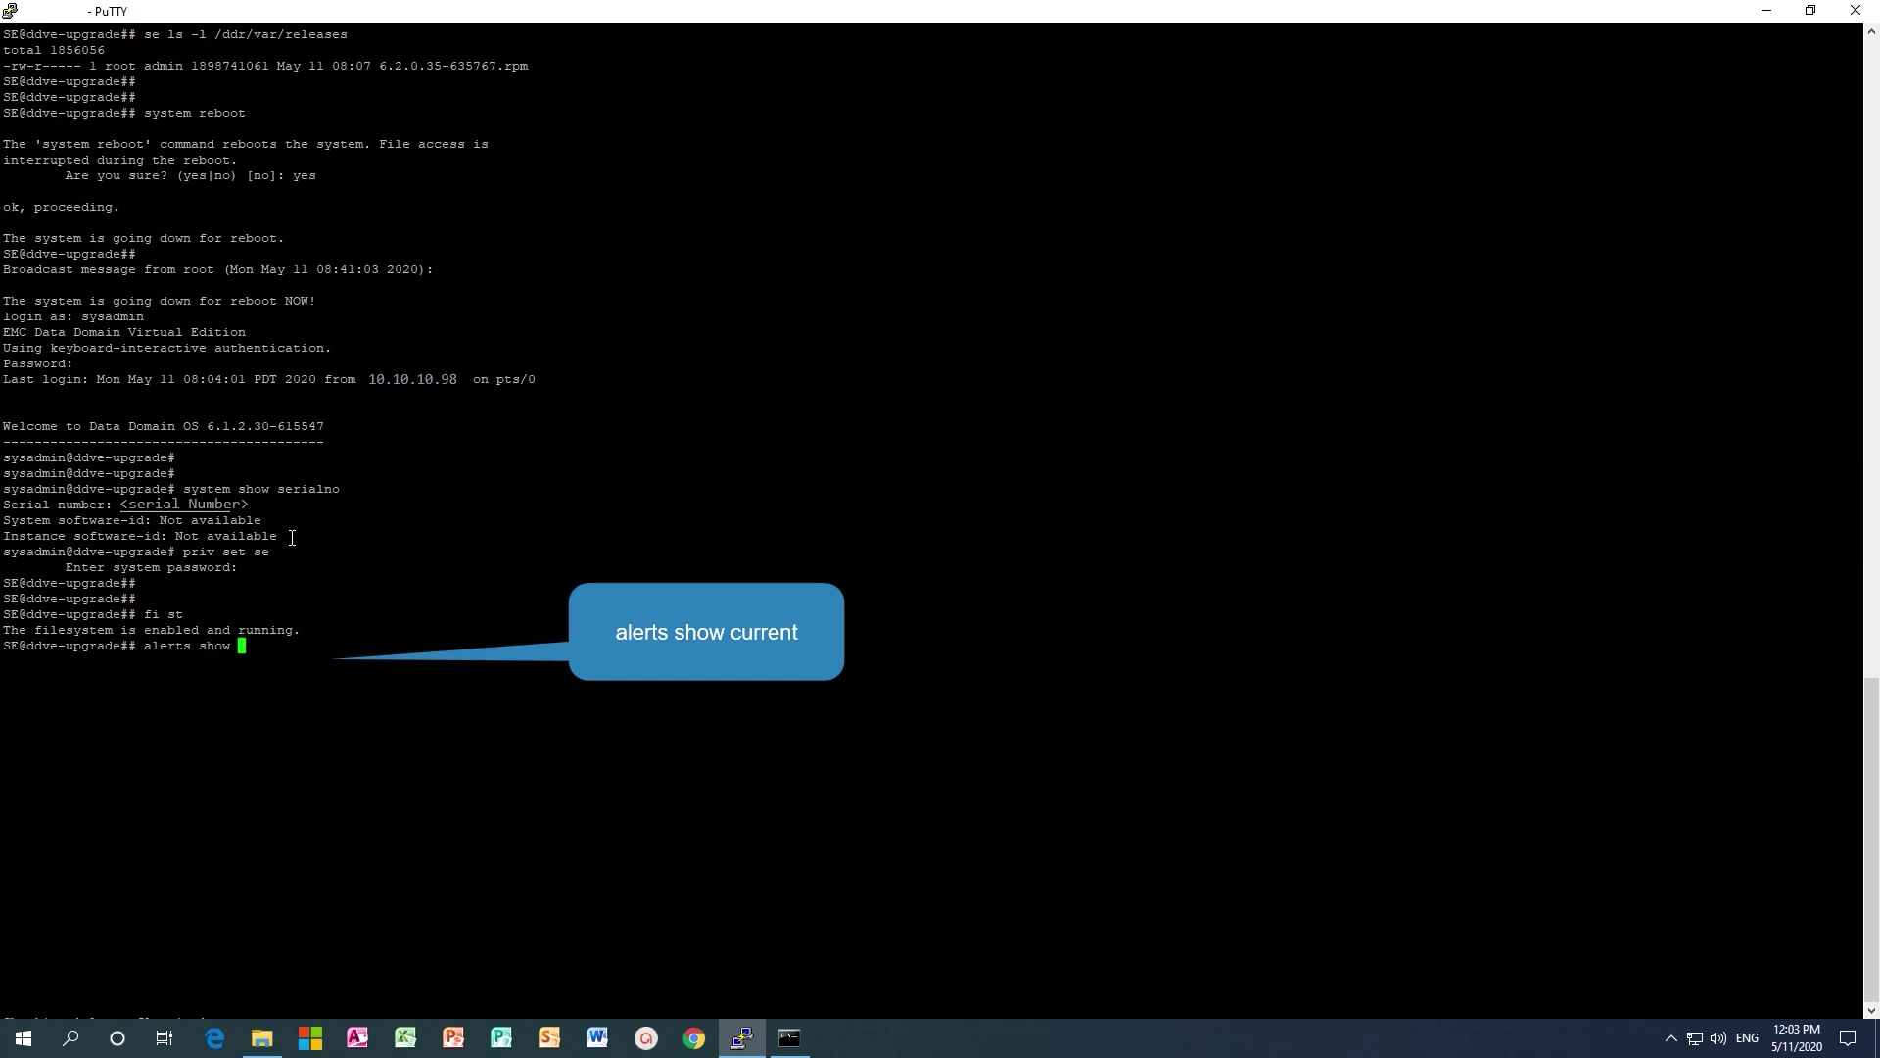
pyautogui.press('Return')
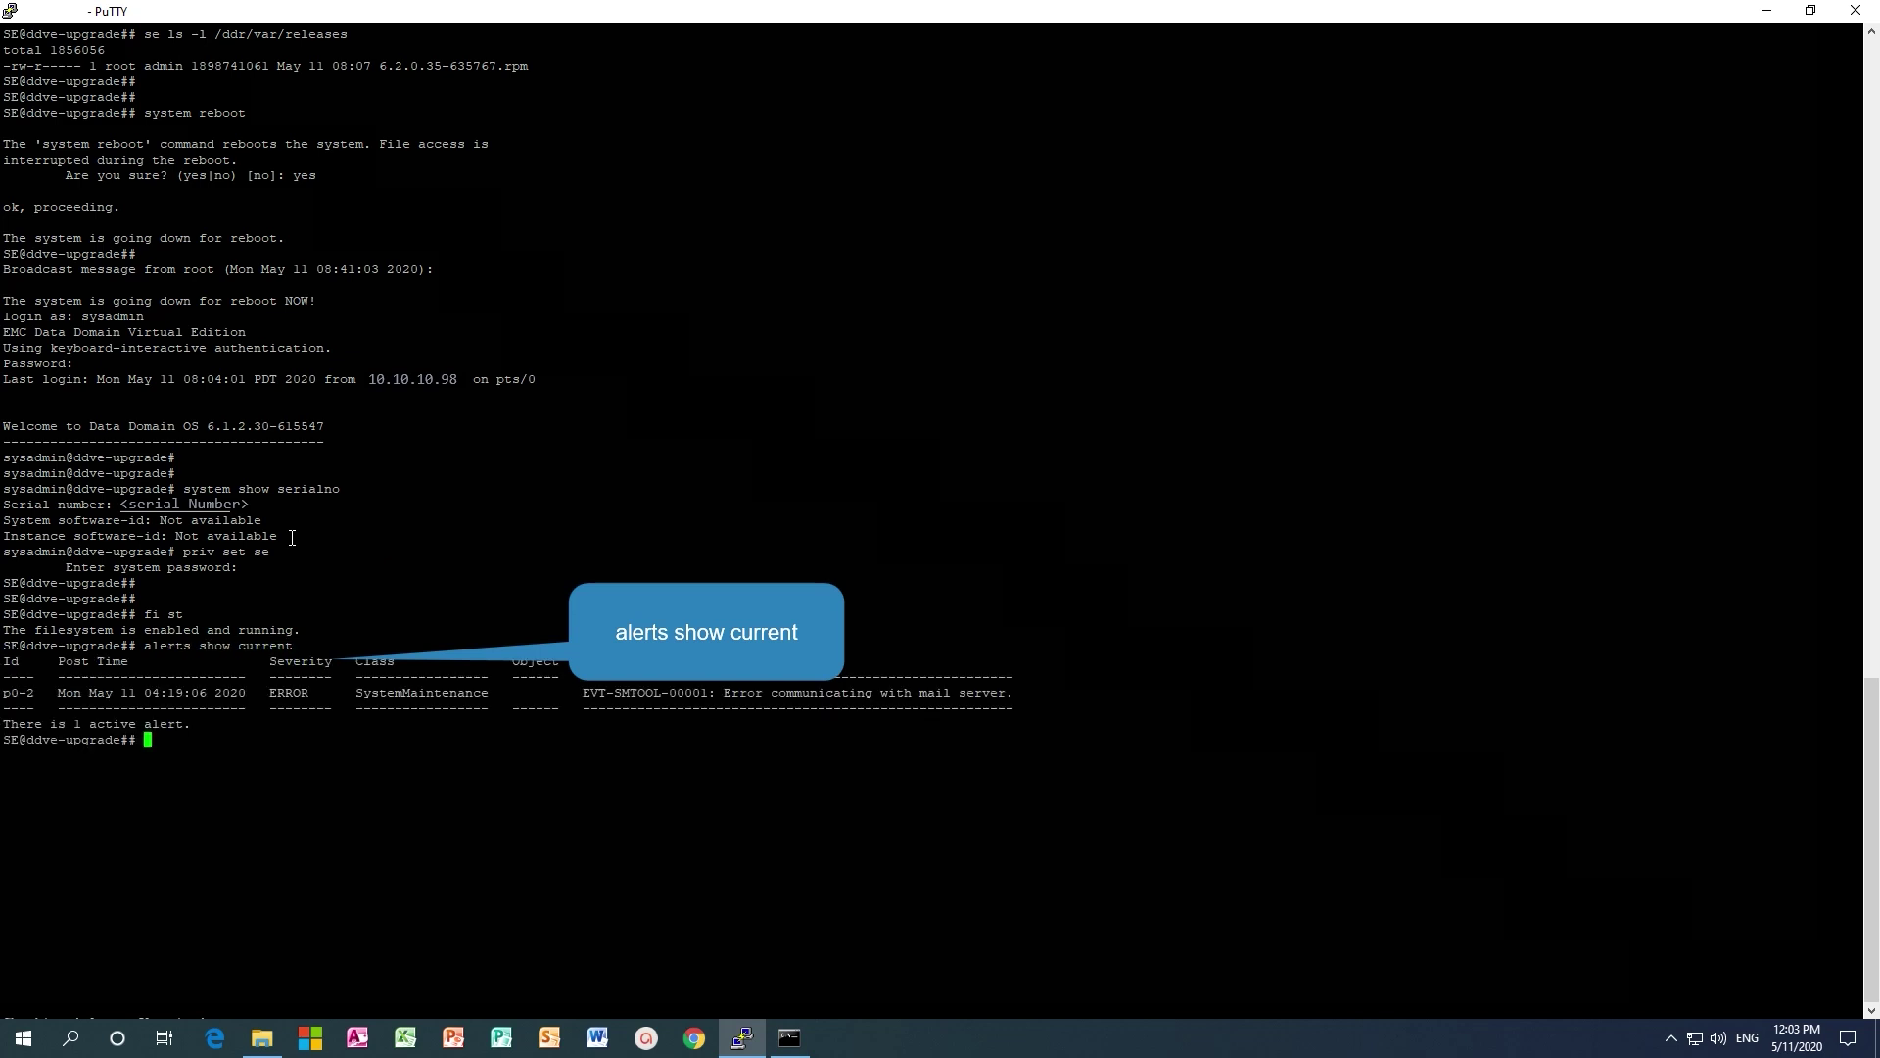
pyautogui.write('df')
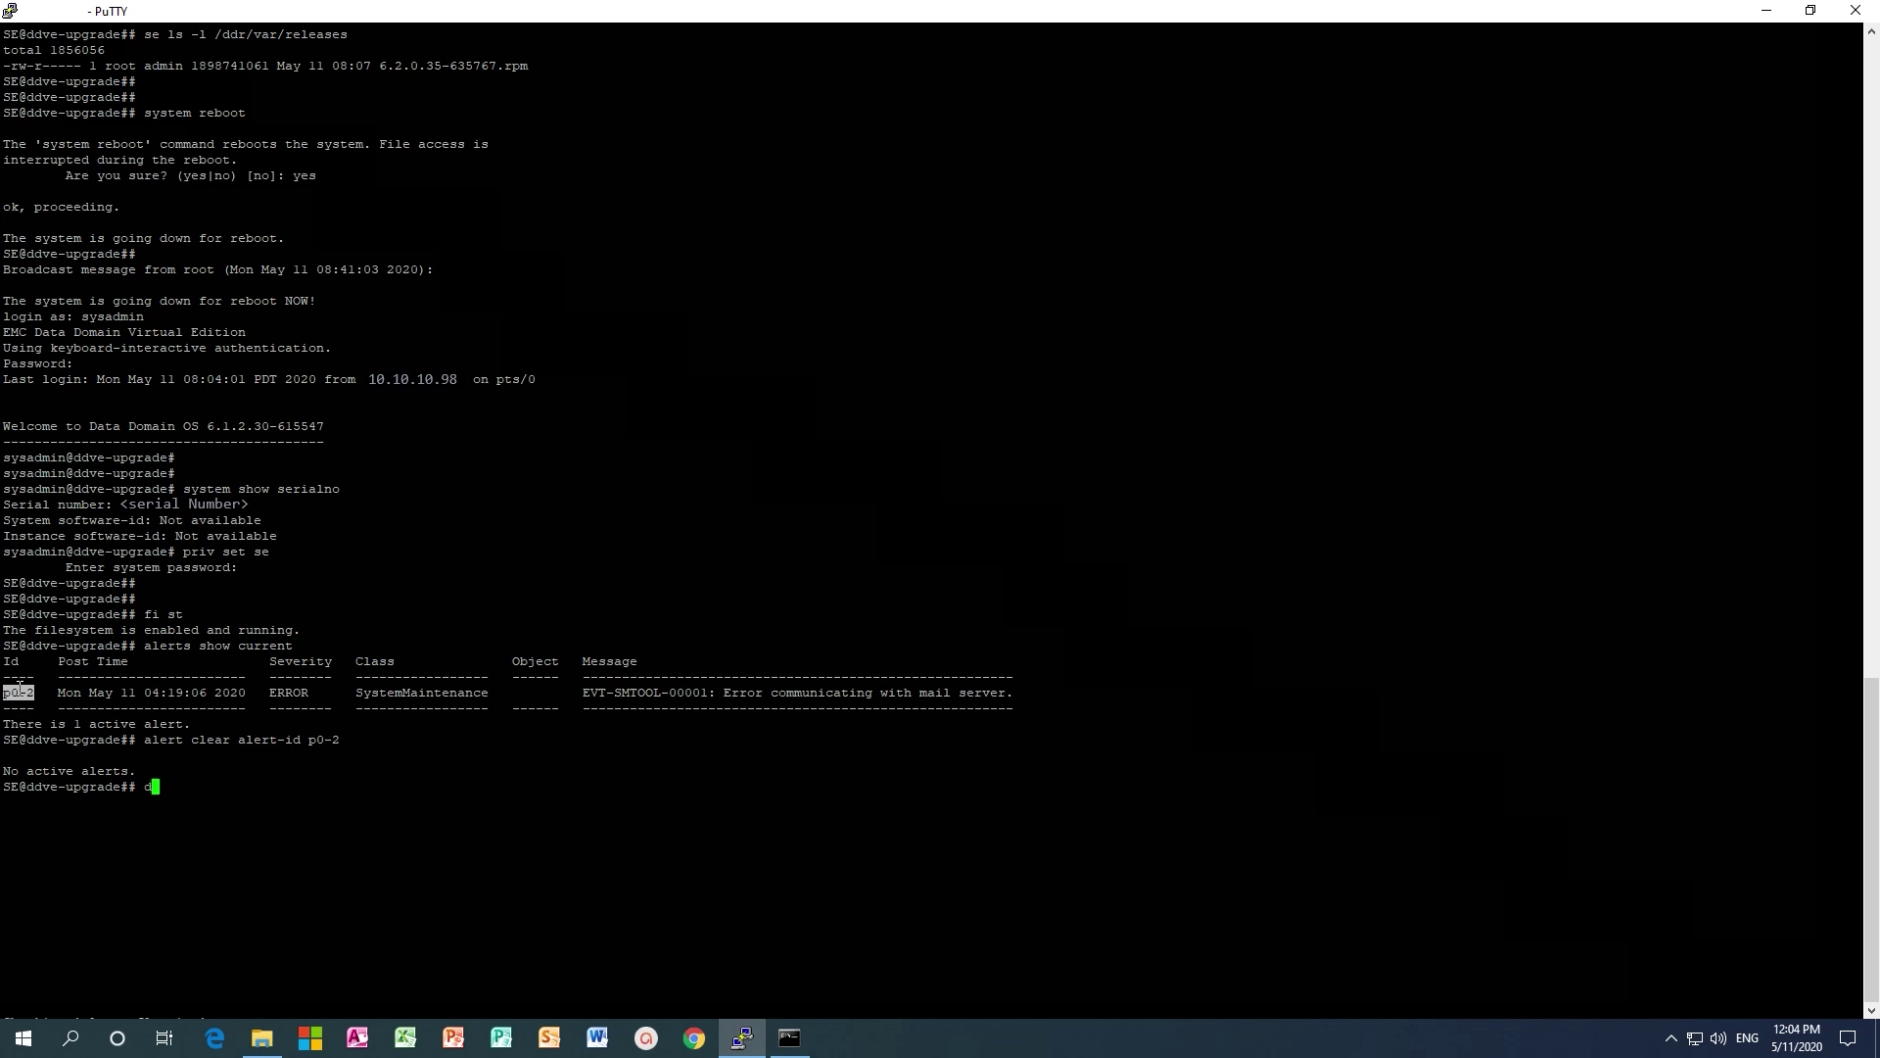
pyautogui.press('Return')
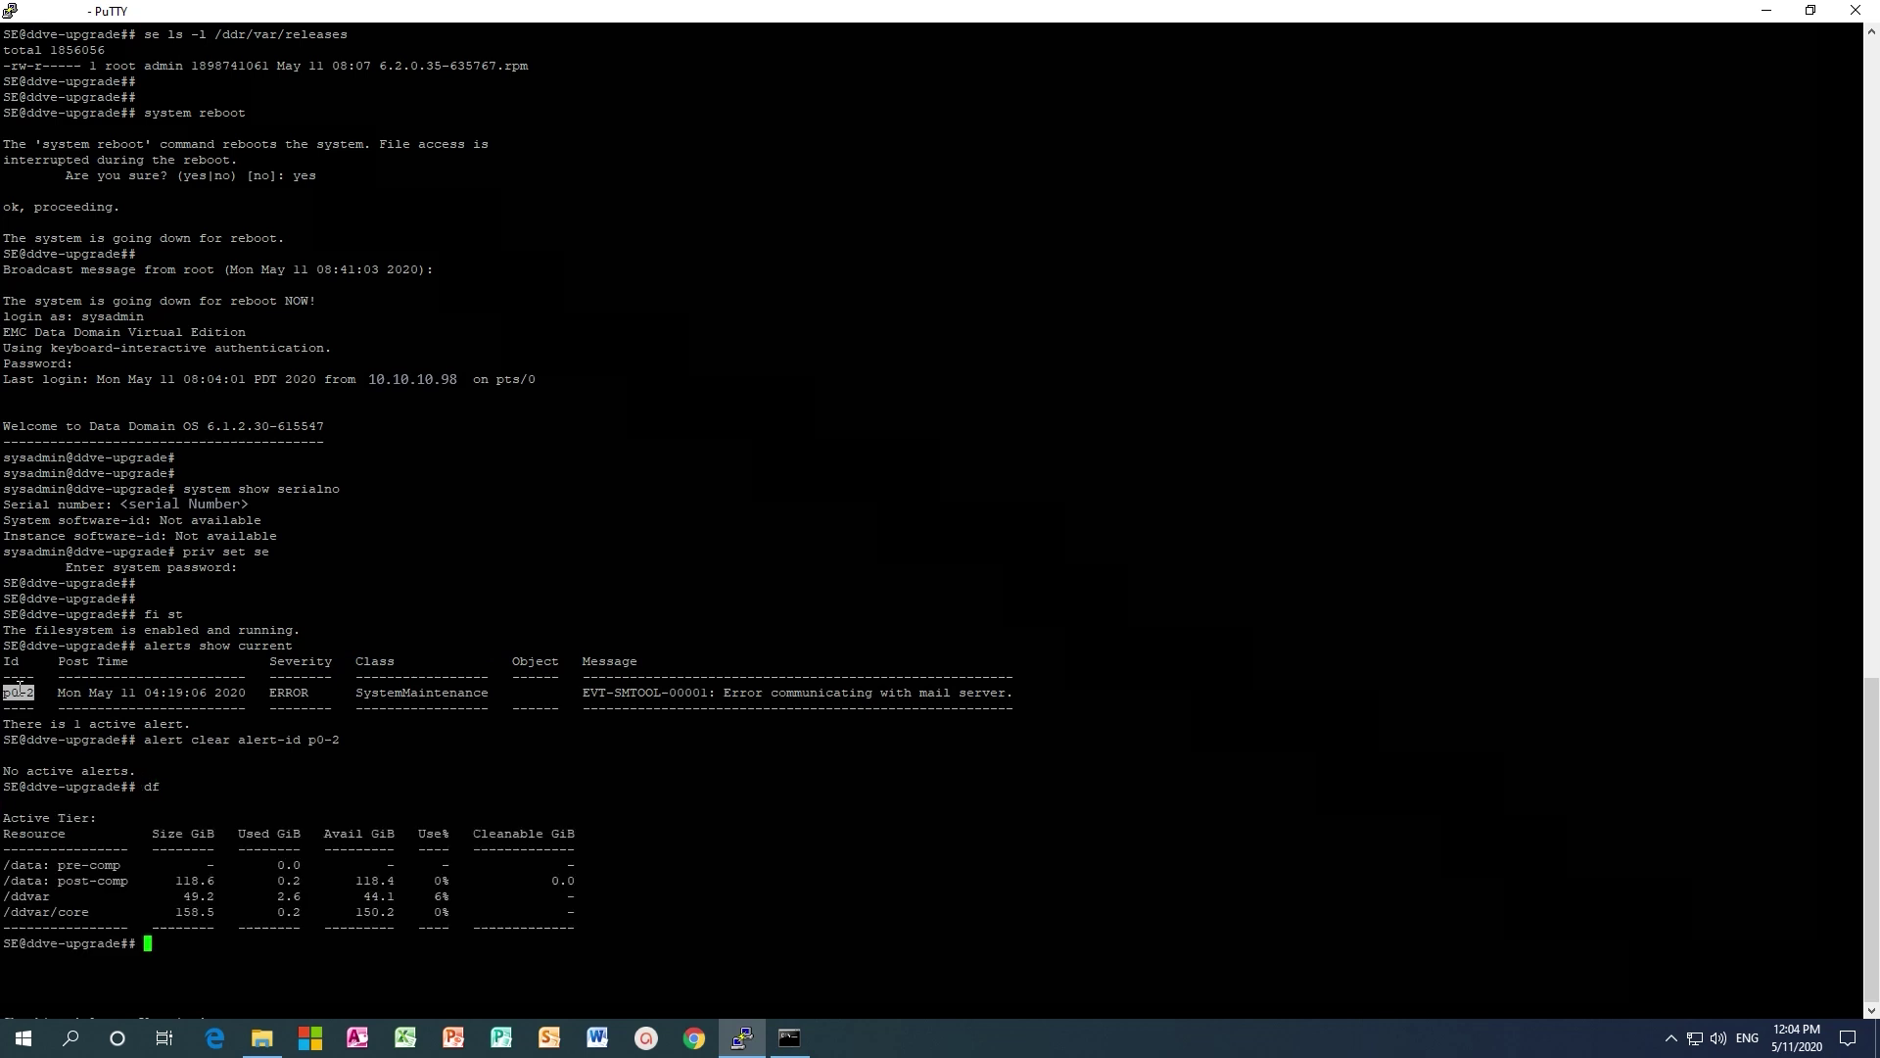
pyautogui.press('Return')
pyautogui.press('Return')
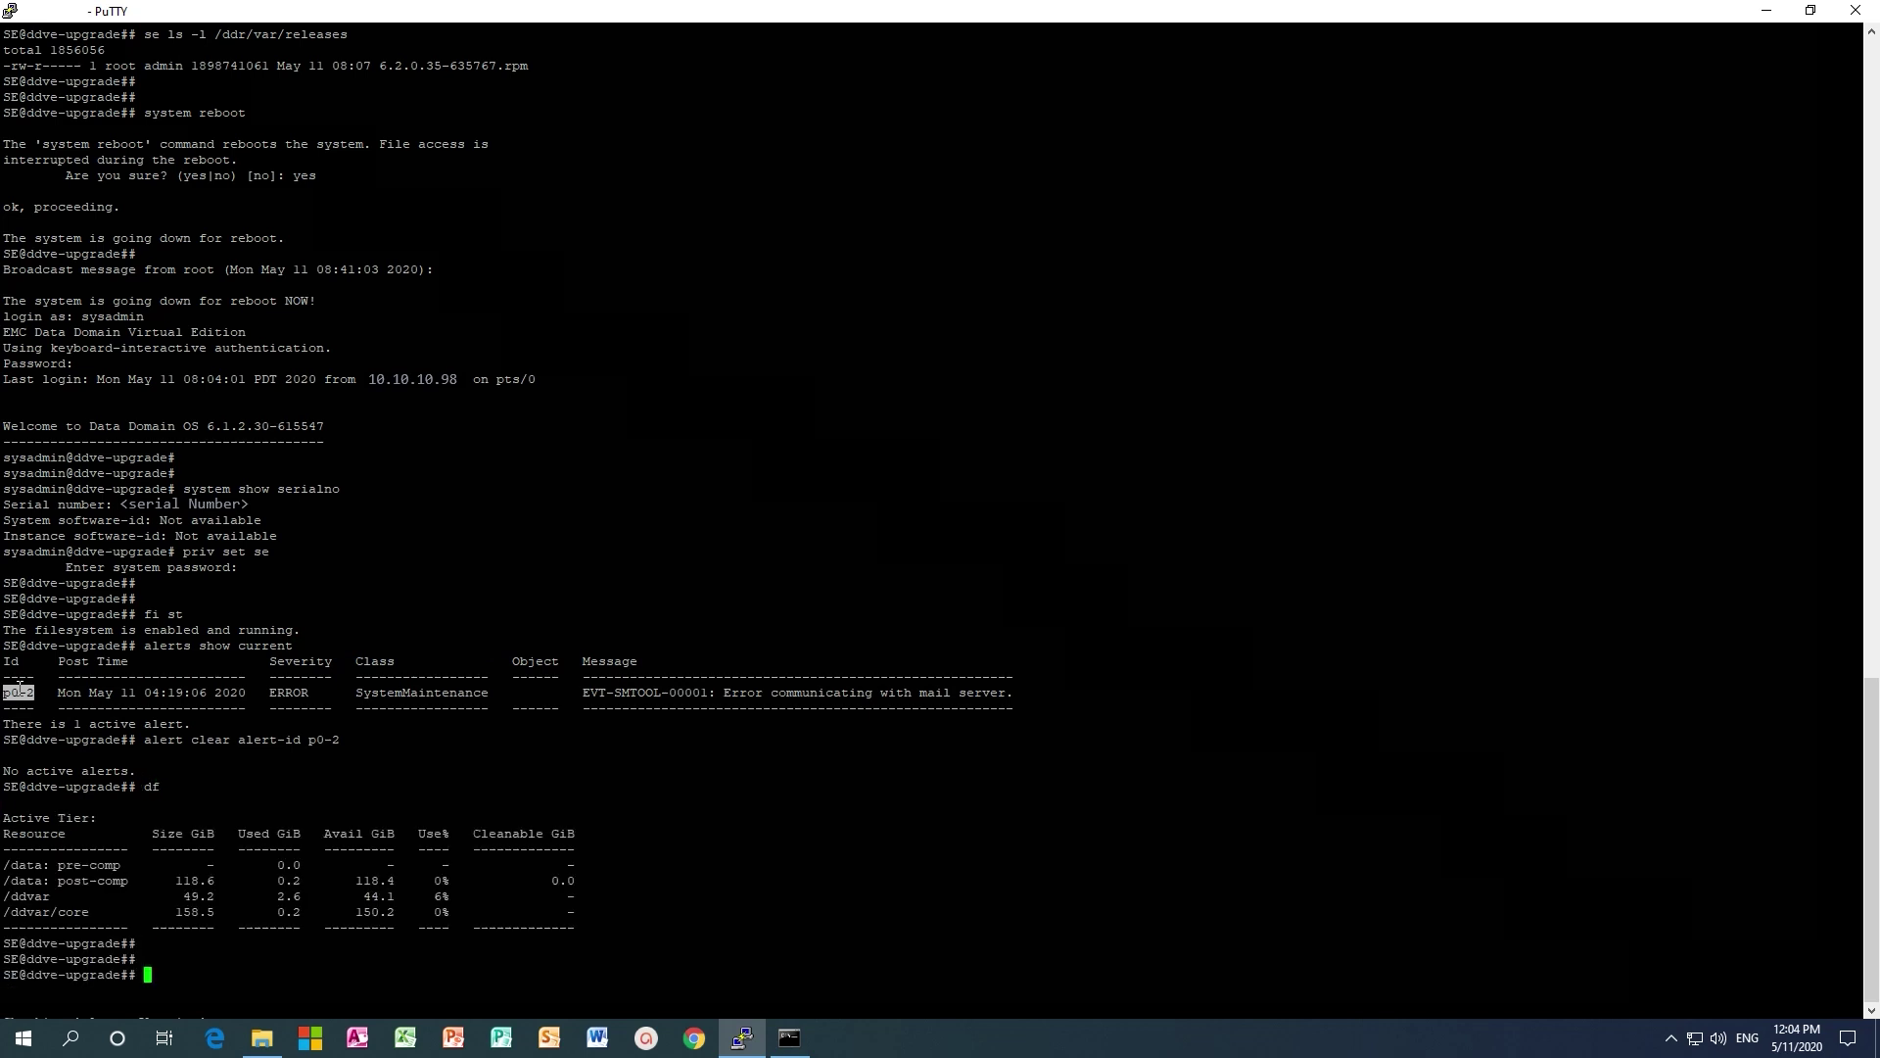
pyautogui.hotkey('ctrl', 'l')
pyautogui.press('Return')
# List /ddr/var/releases to confirm the 6.2.0.35-635767.rpm file is present.
pyautogui.press('Return')
pyautogui.write('se ls ')
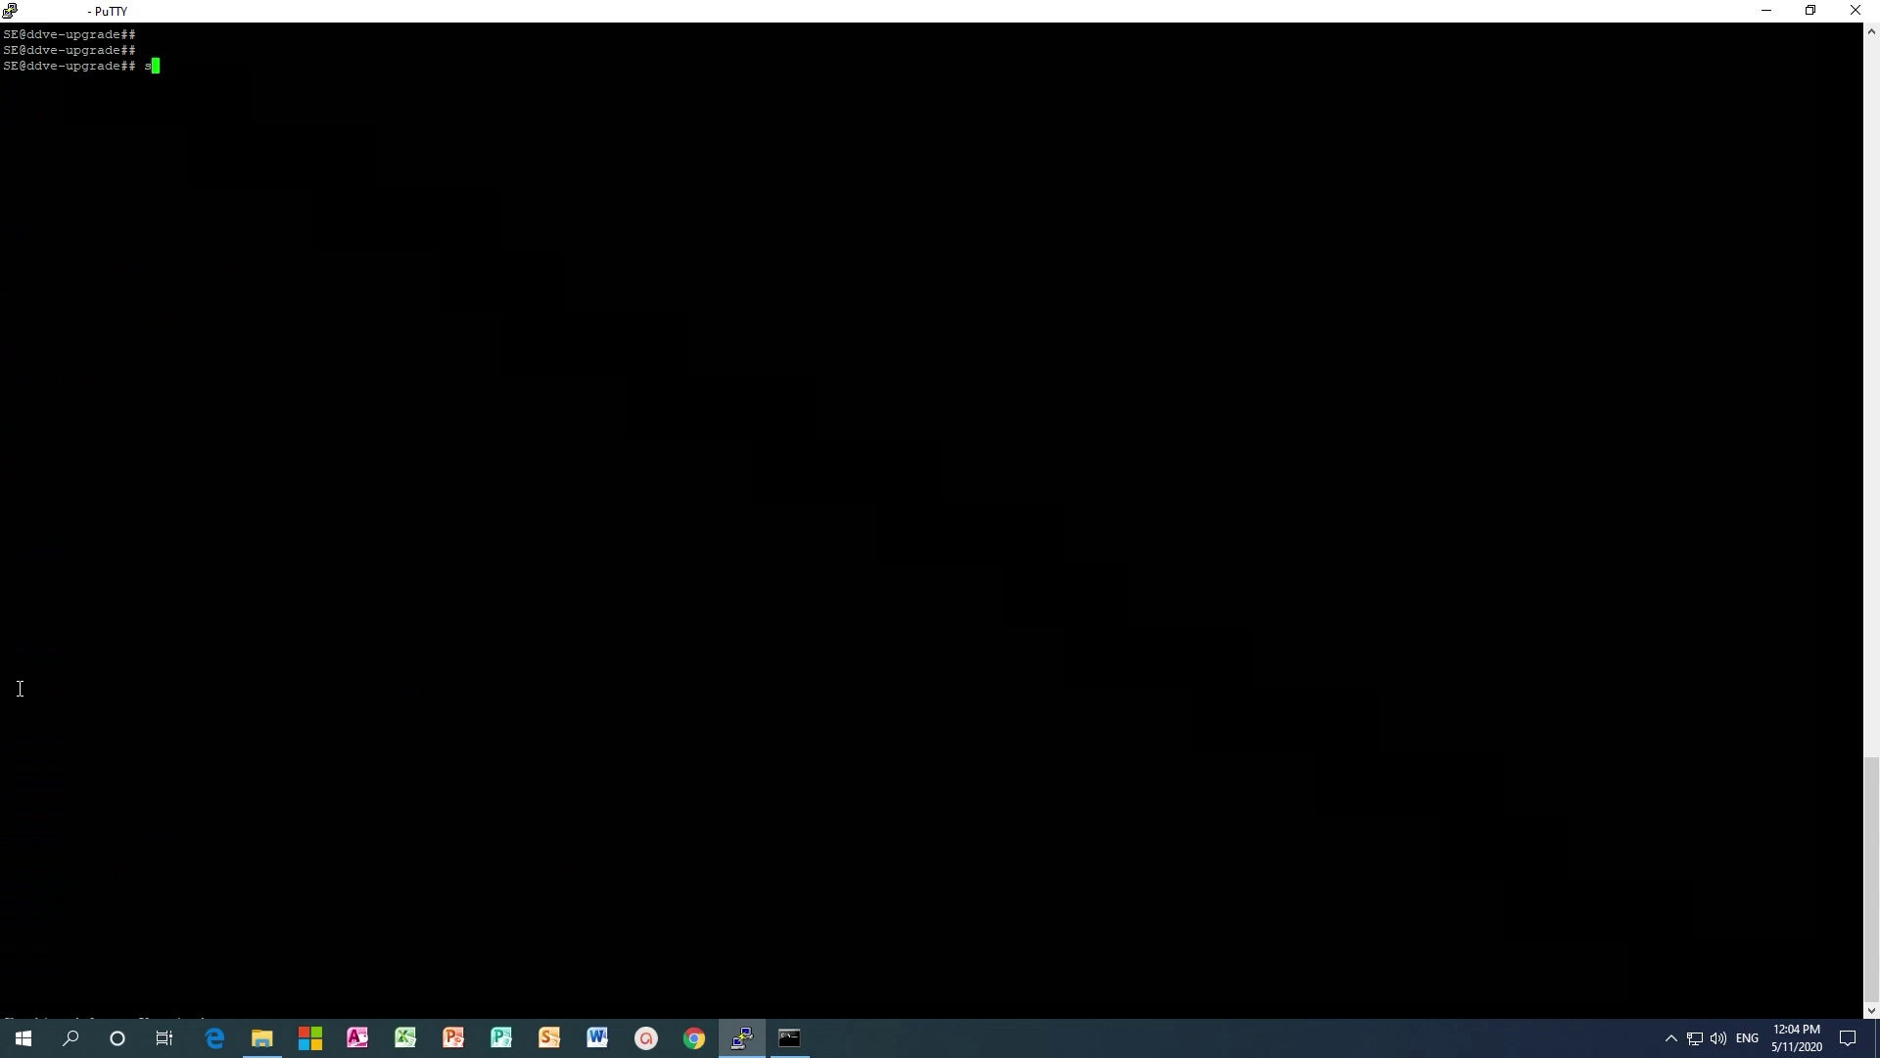
pyautogui.write('-l /ddr/vs')
pyautogui.press('BackSpace')
pyautogui.write('ar/releases')
pyautogui.press('Return')
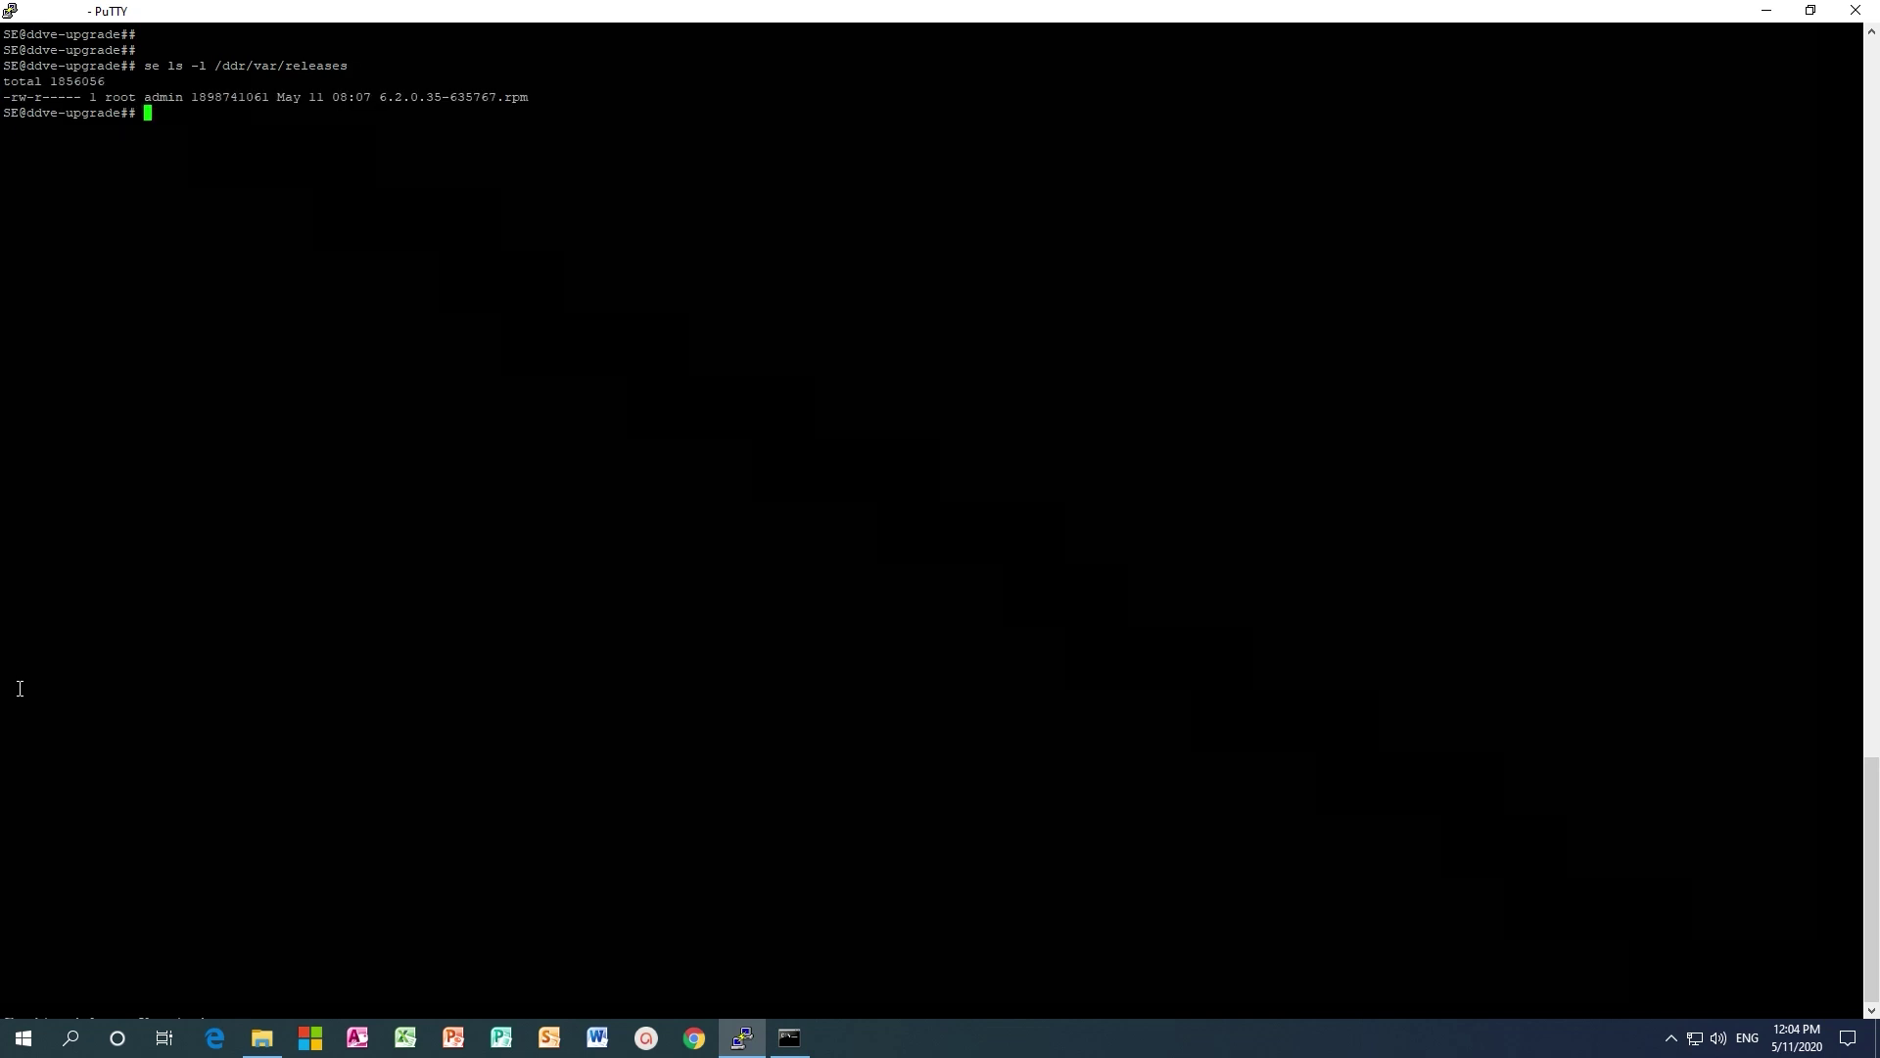
# Run system upgrade precheck on 6.2.0.35-635767.rpm, which completes with no issues.
pyautogui.write('system upgrade precheck')
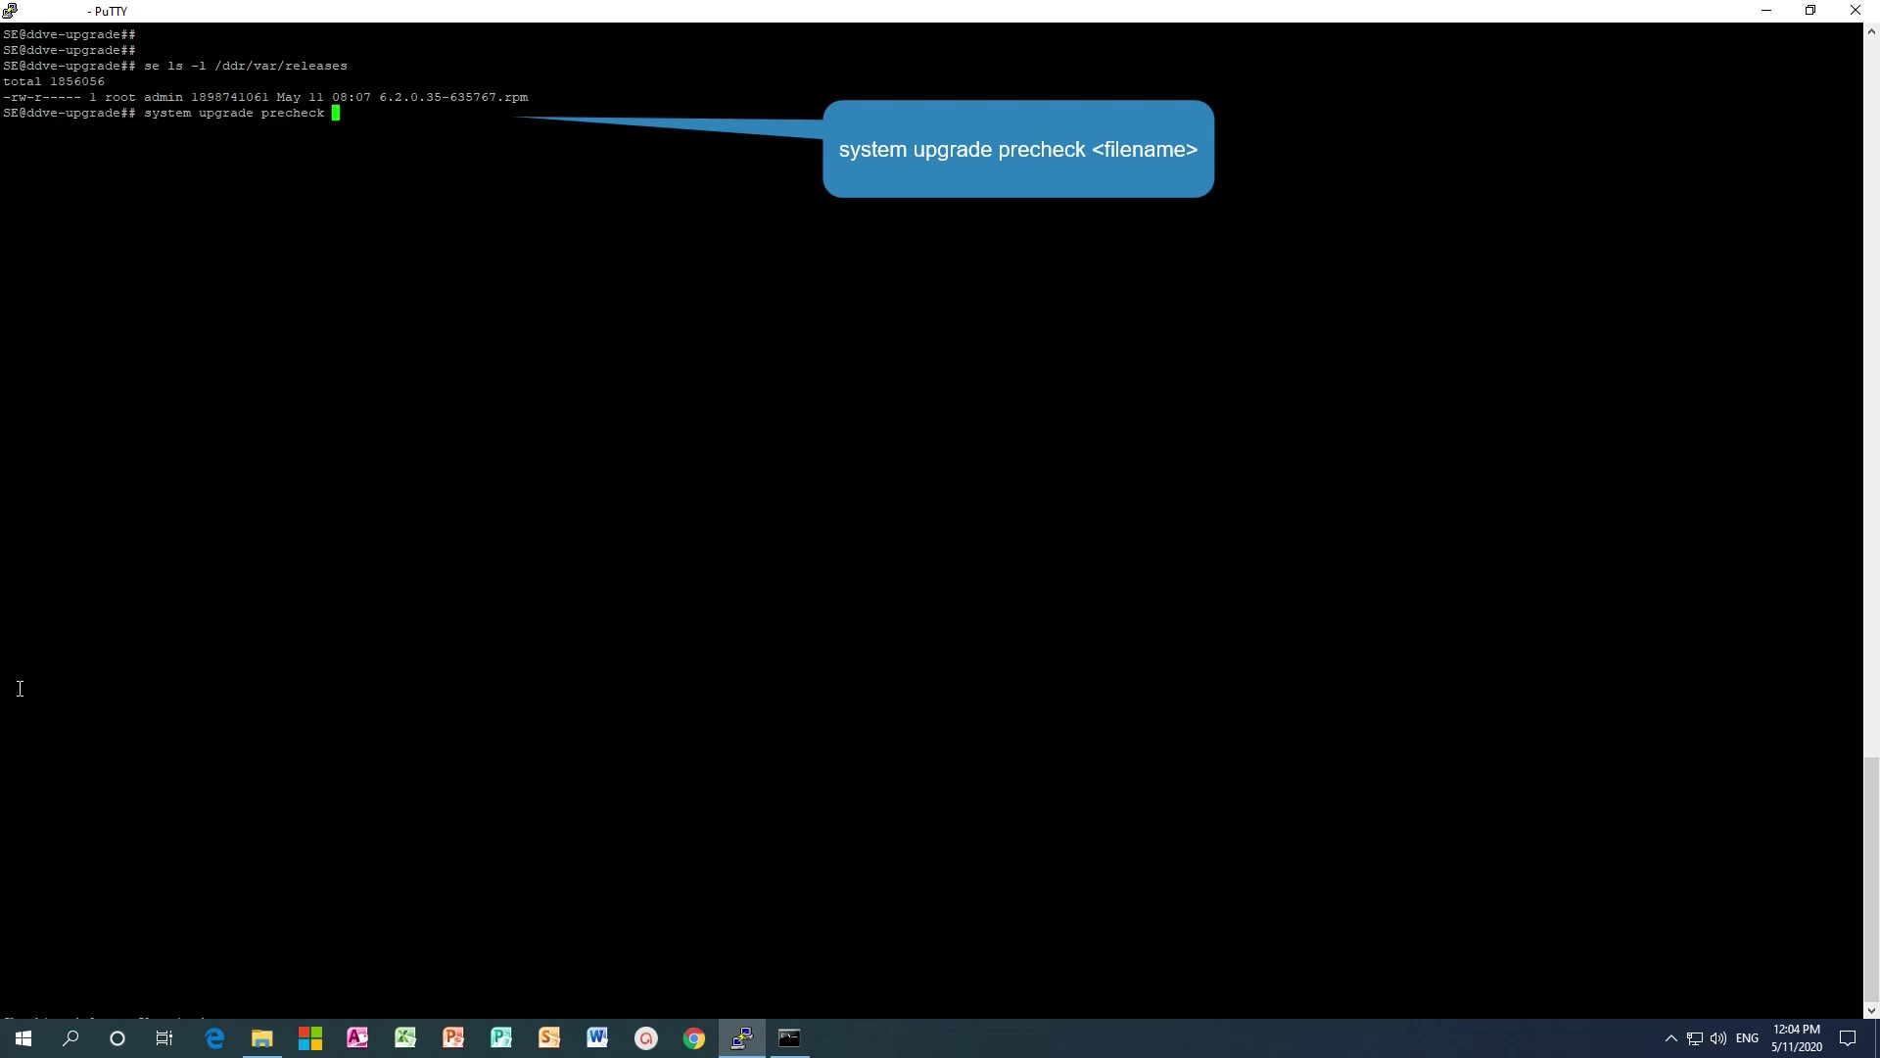
pyautogui.doubleClick(419, 101)
pyautogui.rightClick(432, 172)
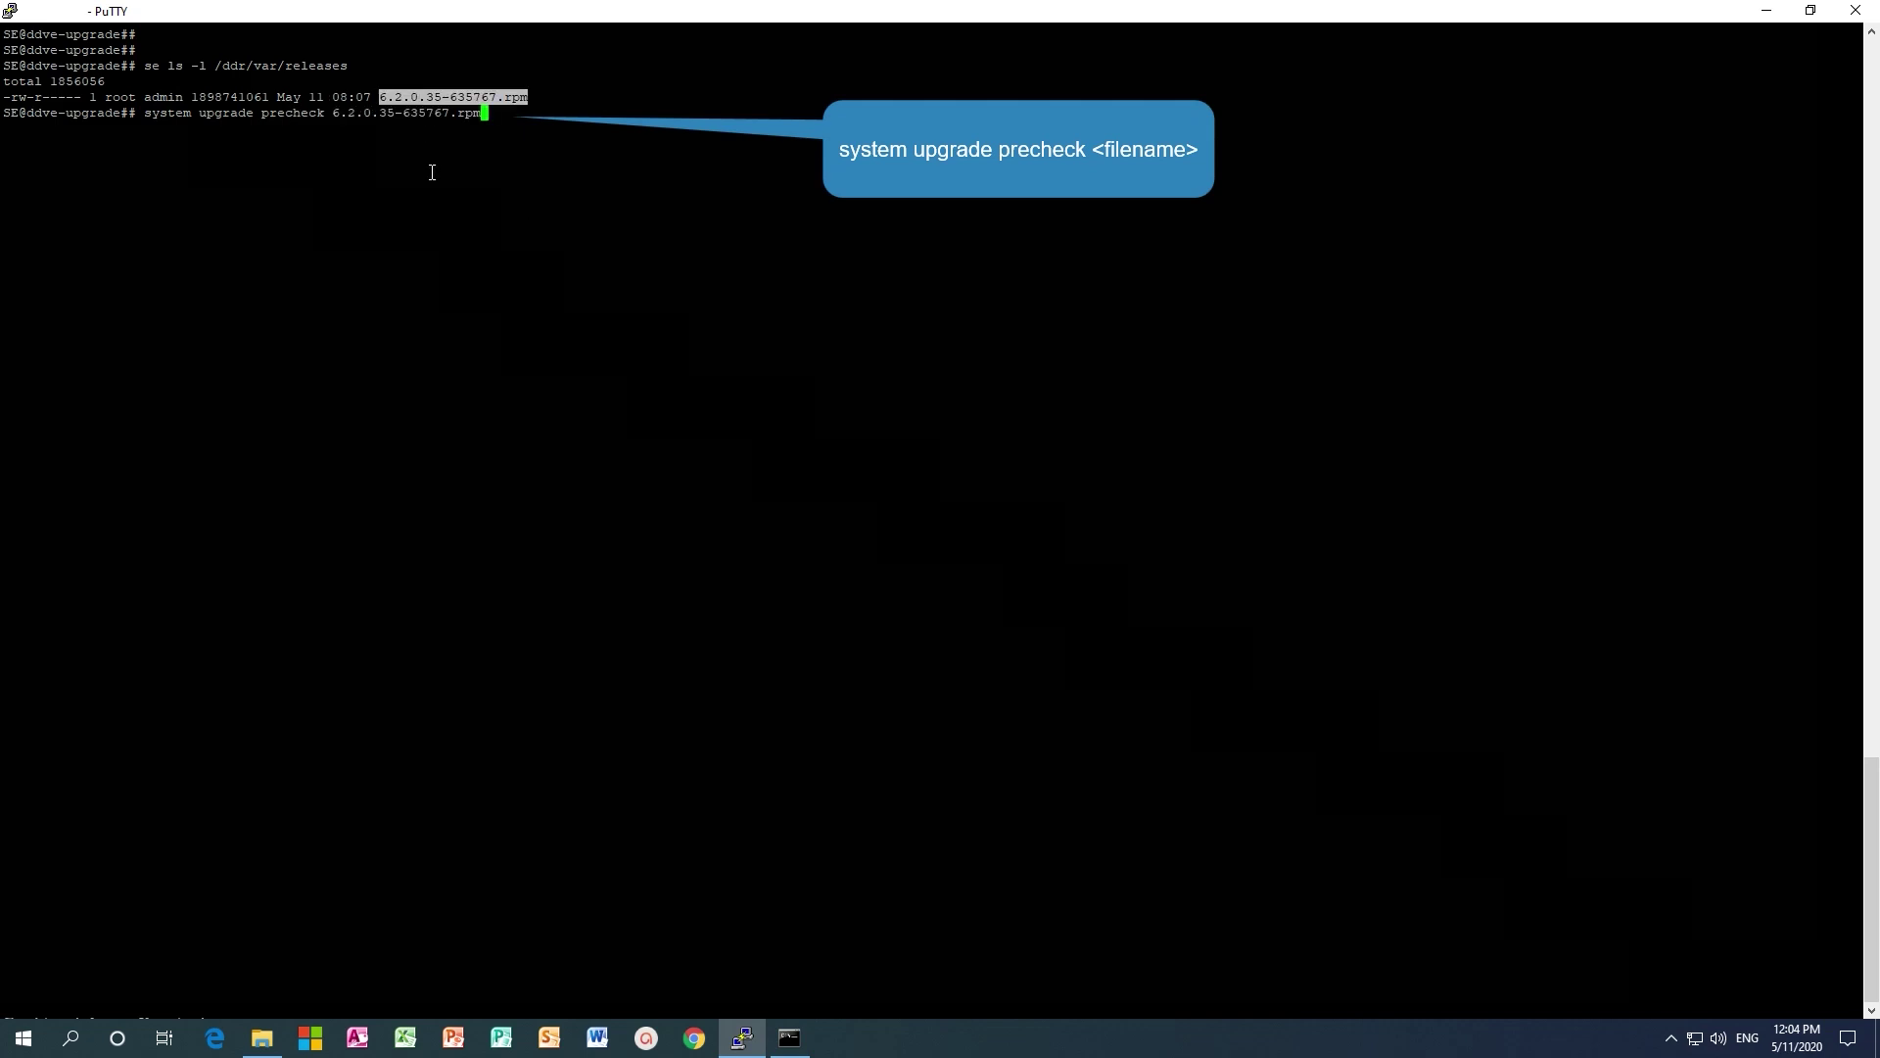
pyautogui.press('Return')
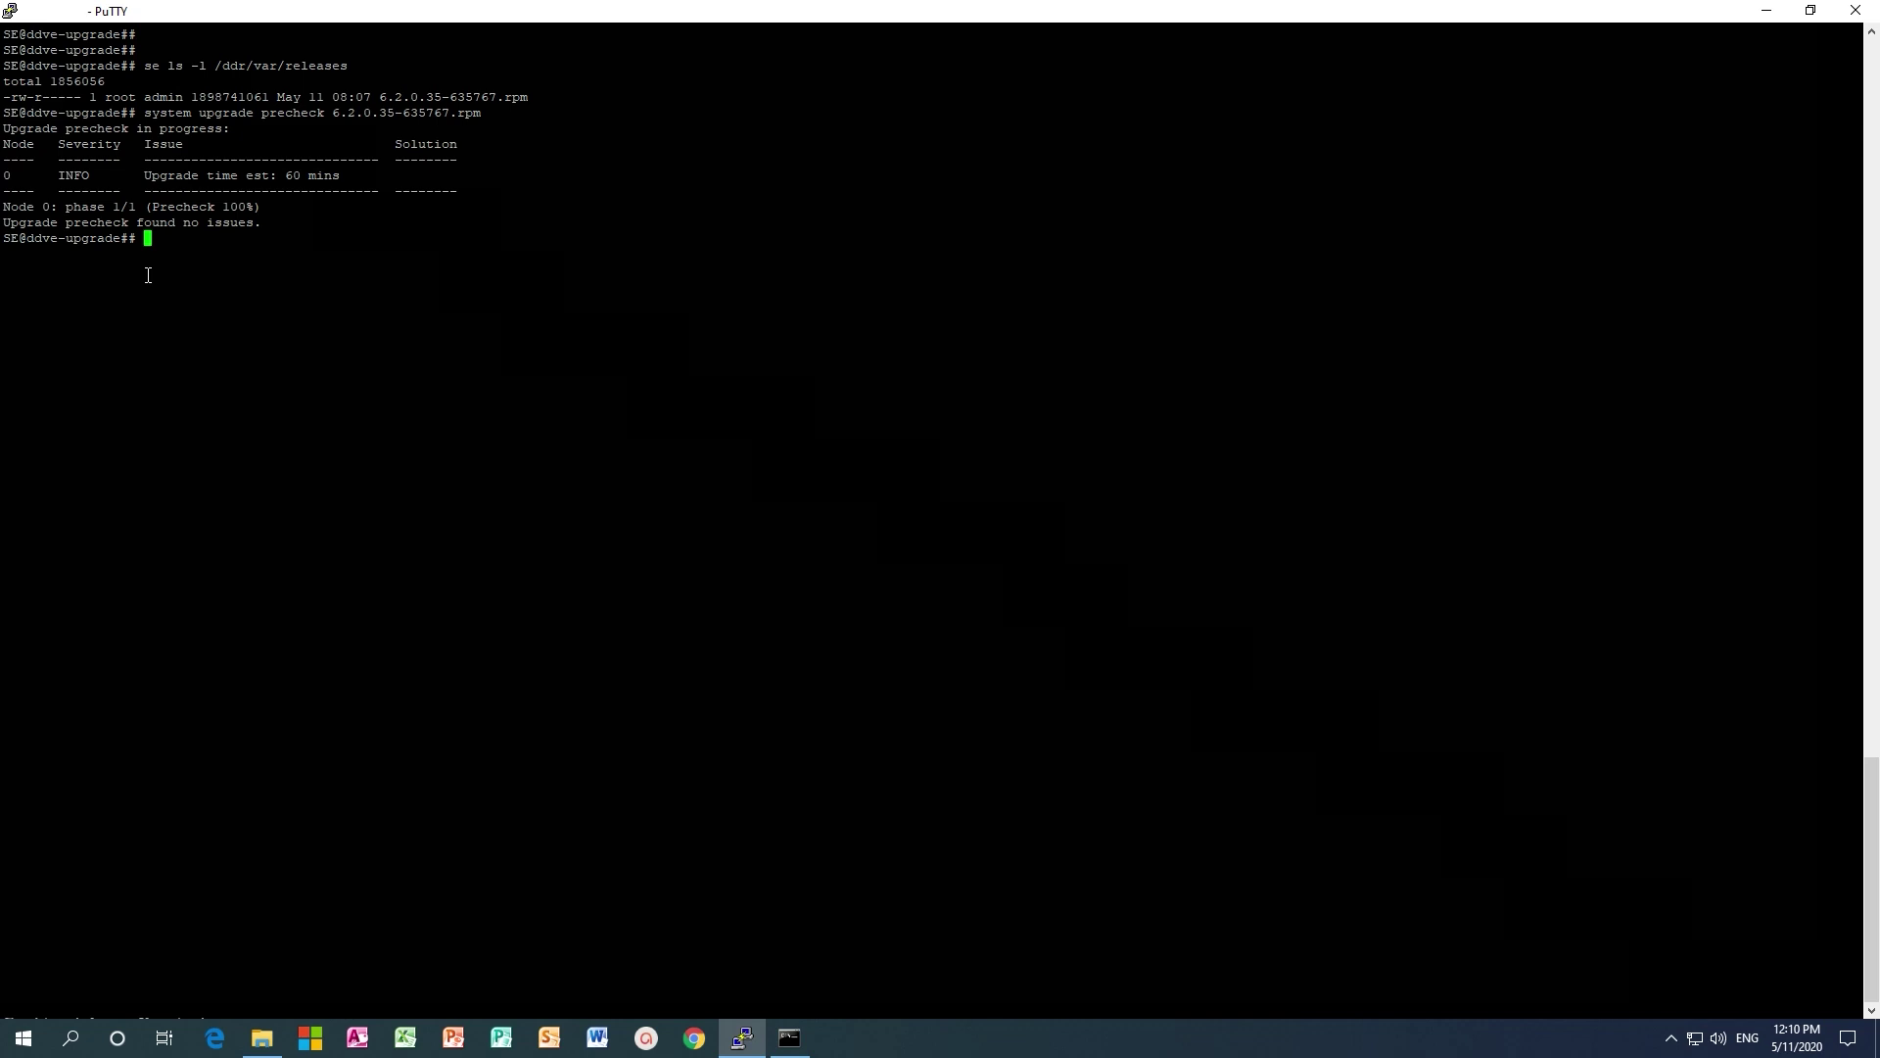
# Launch system upgrade start with 6.2.0.35-635767.rpm and confirm with yes.
pyautogui.press('Return')
pyautogui.press('Return')
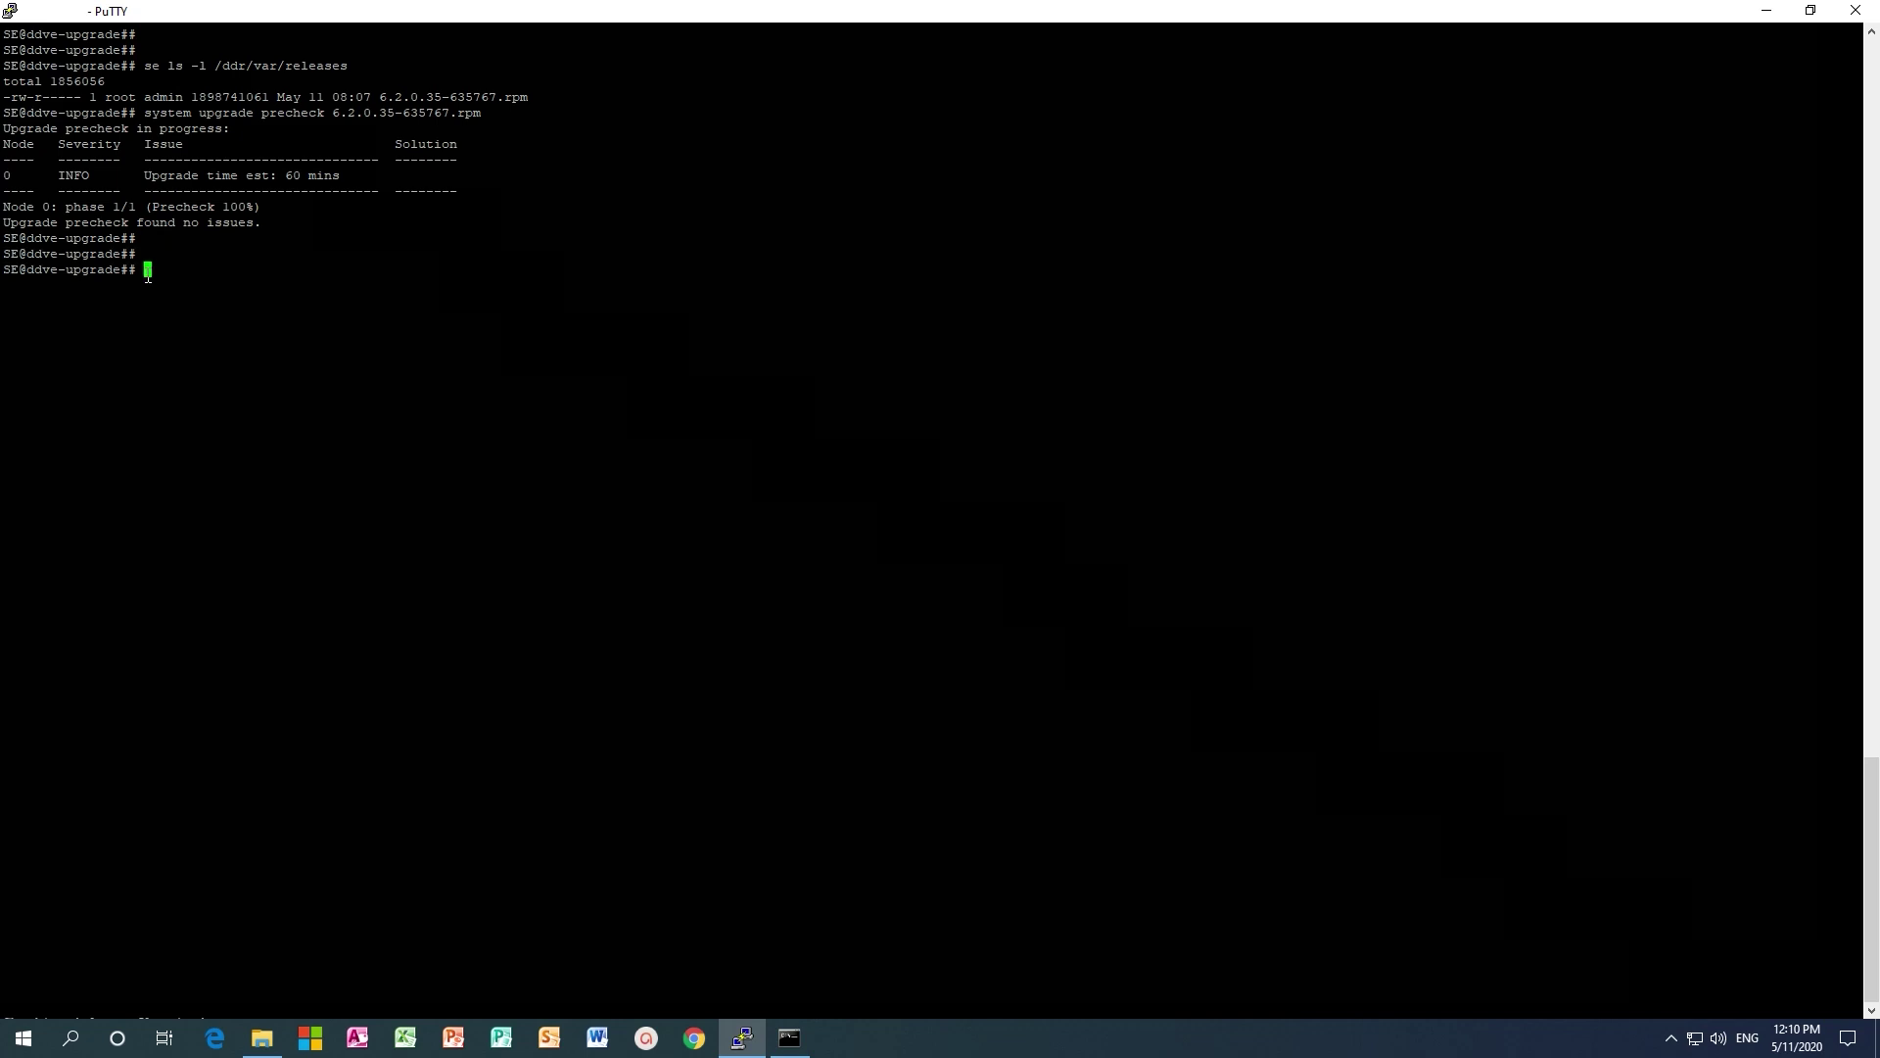
pyautogui.write('system upgrade ')
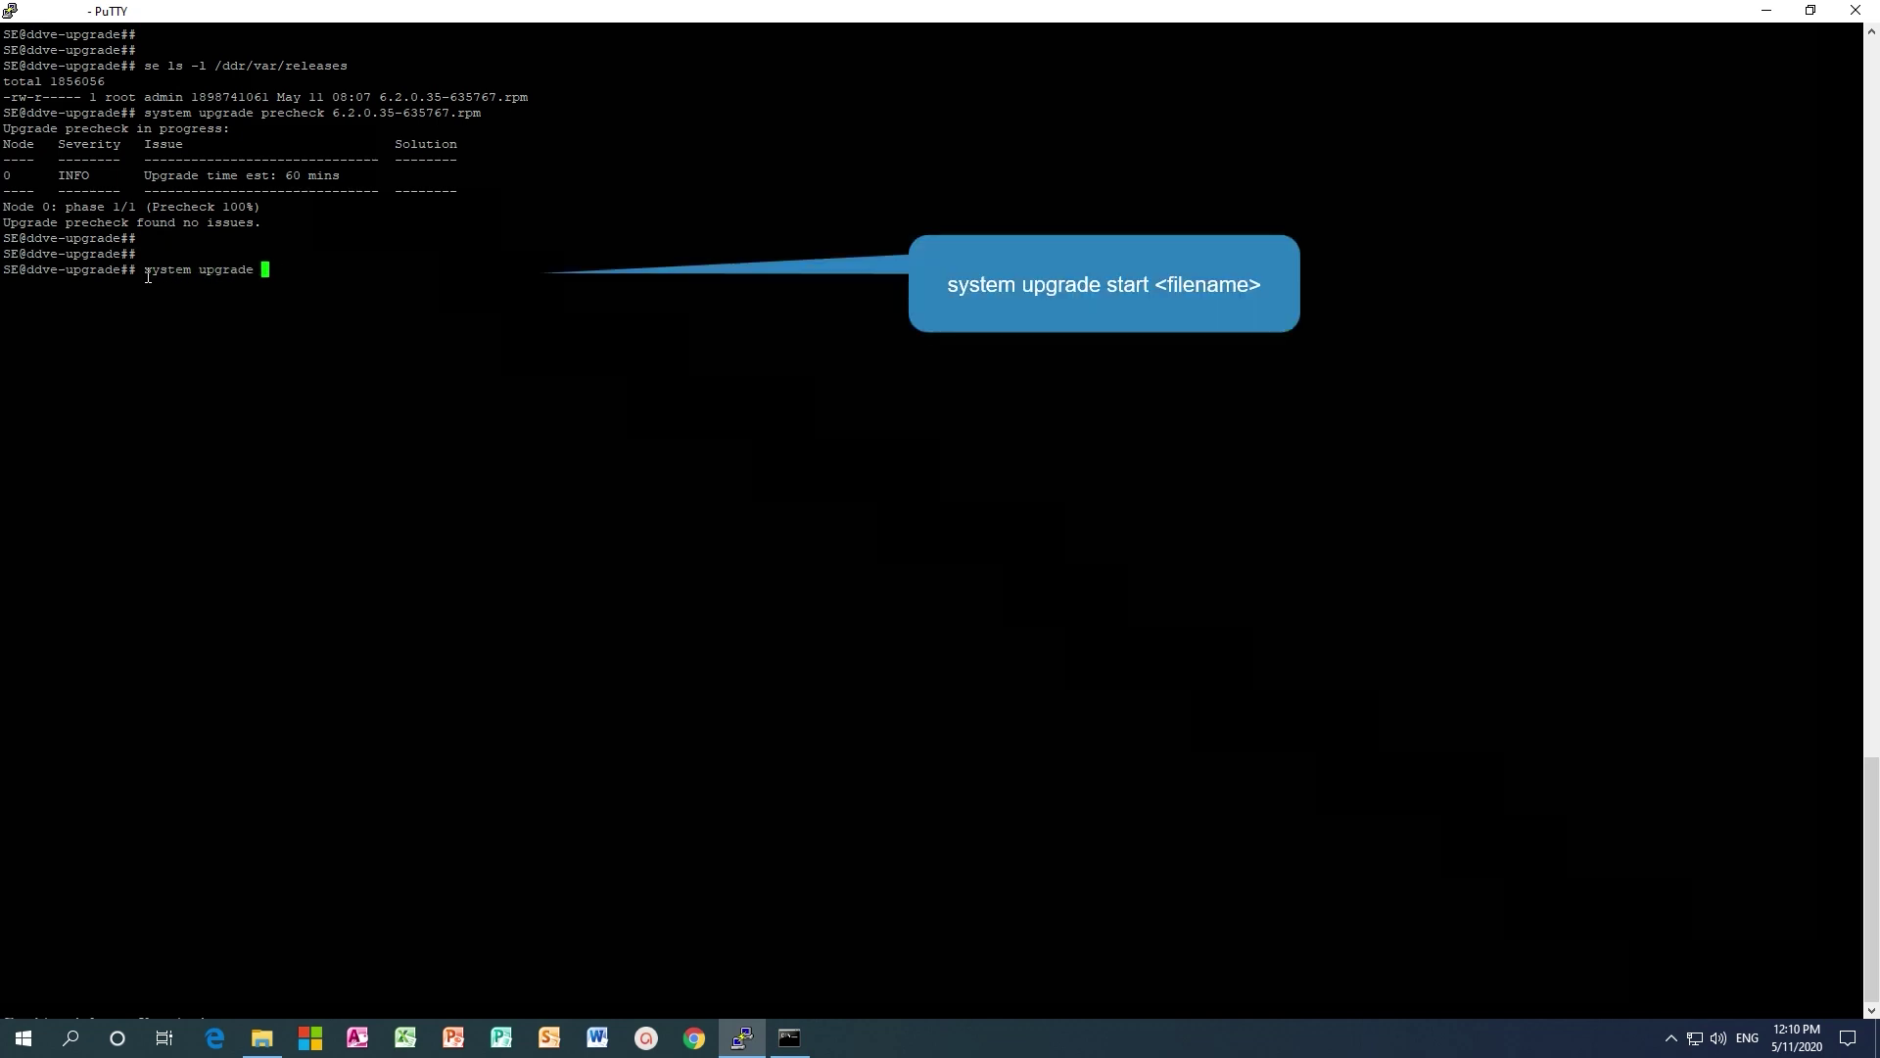
pyautogui.write('start')
pyautogui.doubleClick(375, 113)
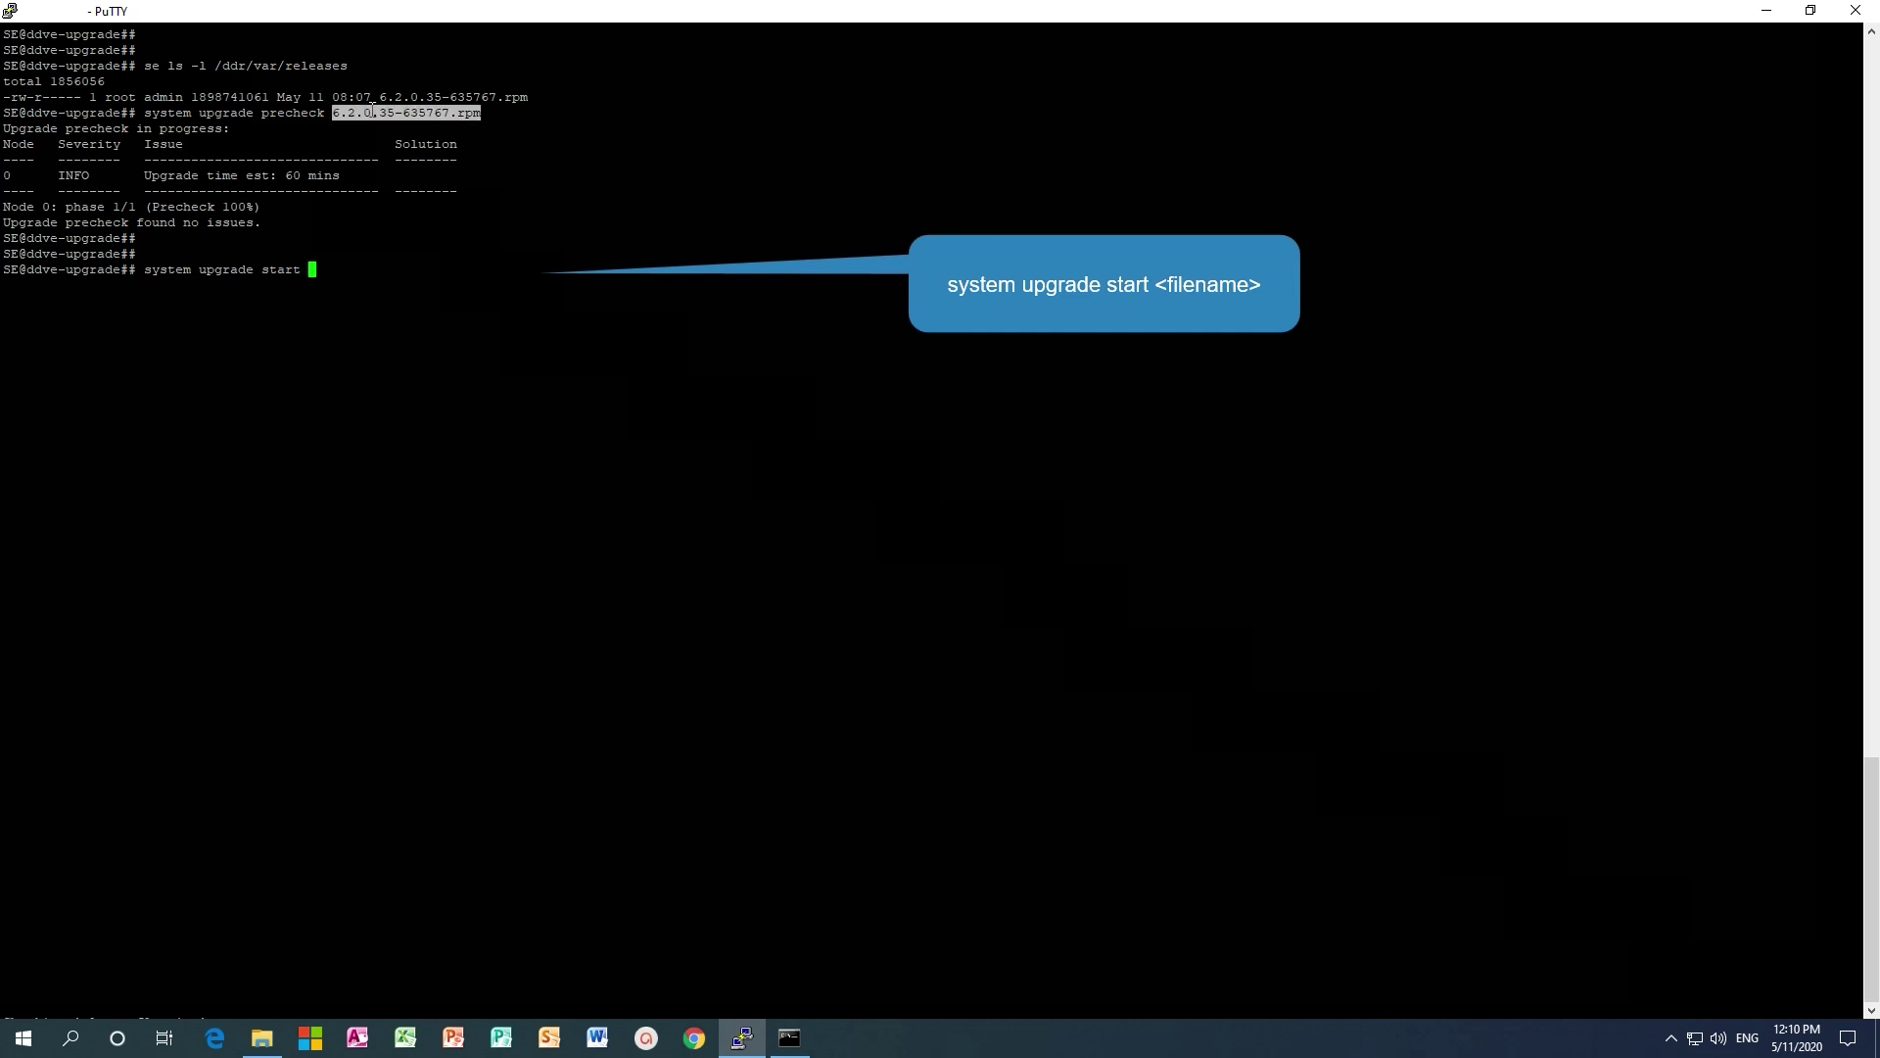
pyautogui.rightClick(373, 113)
pyautogui.press('Return')
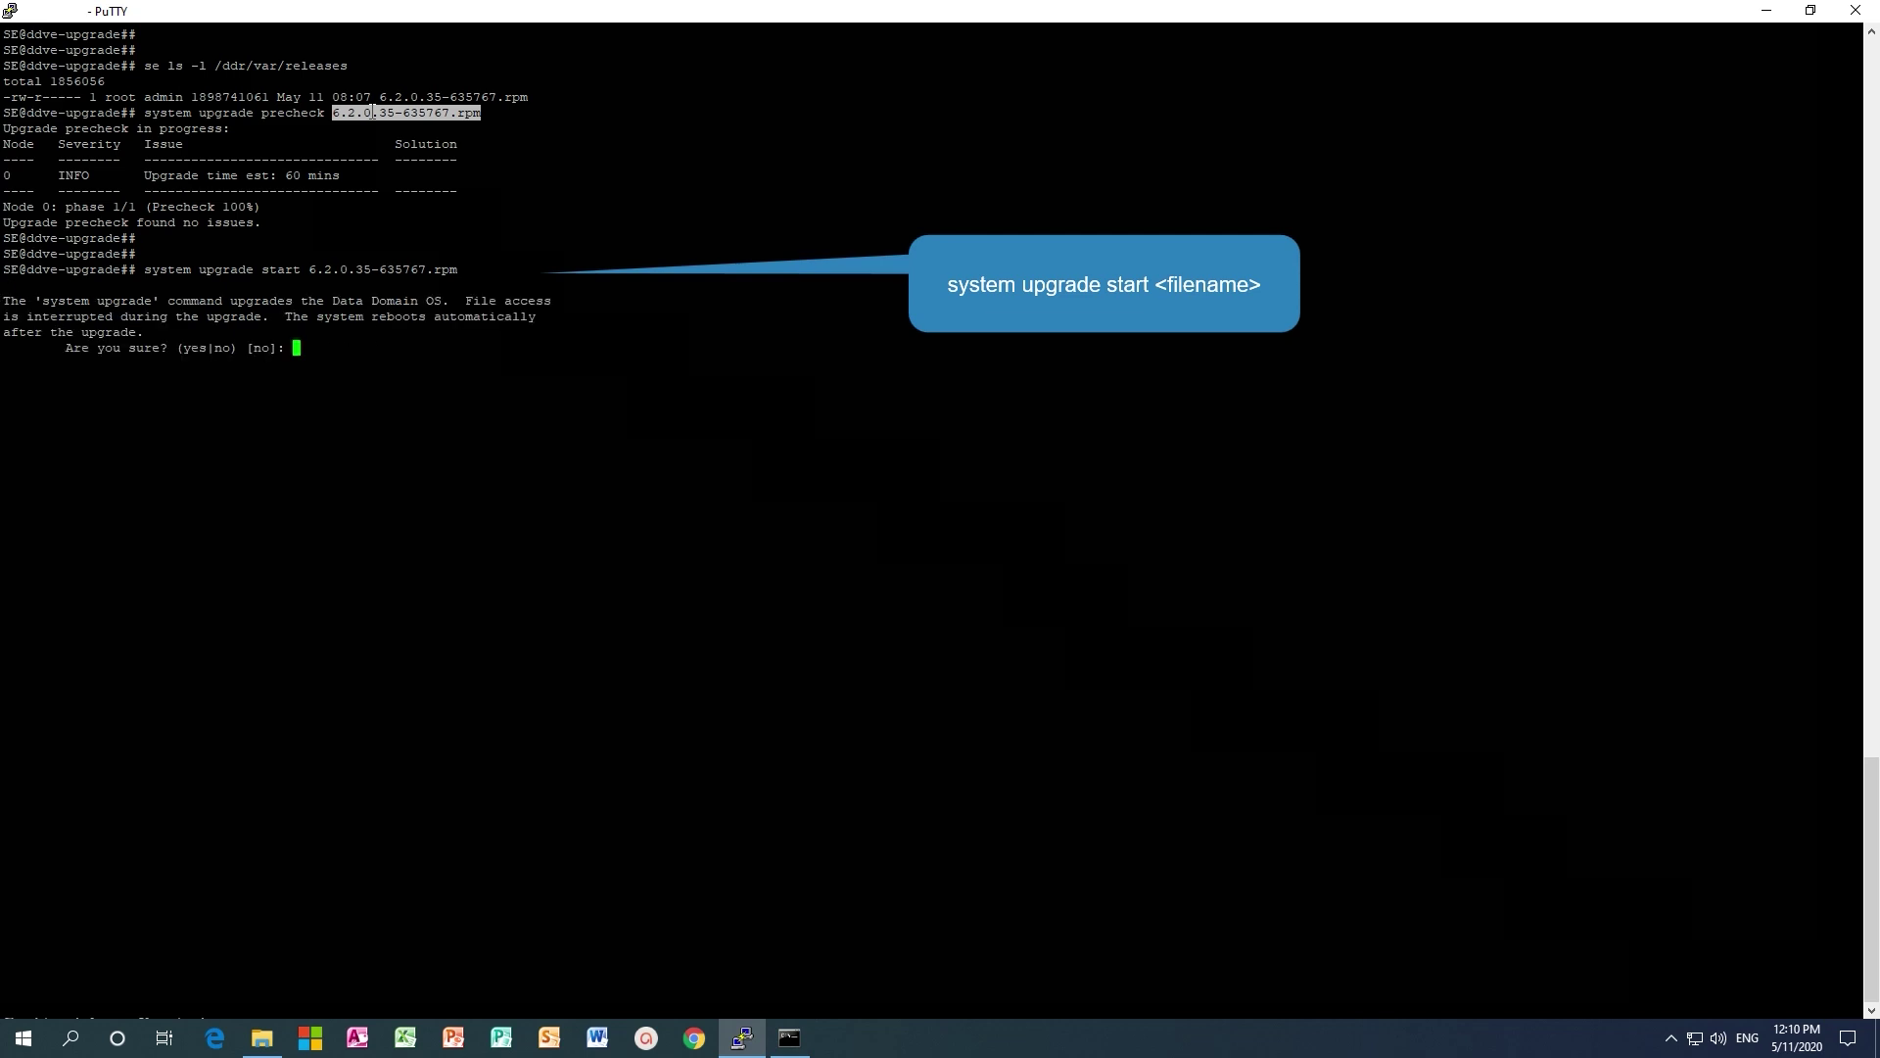
pyautogui.write('yes')
pyautogui.press('Return')
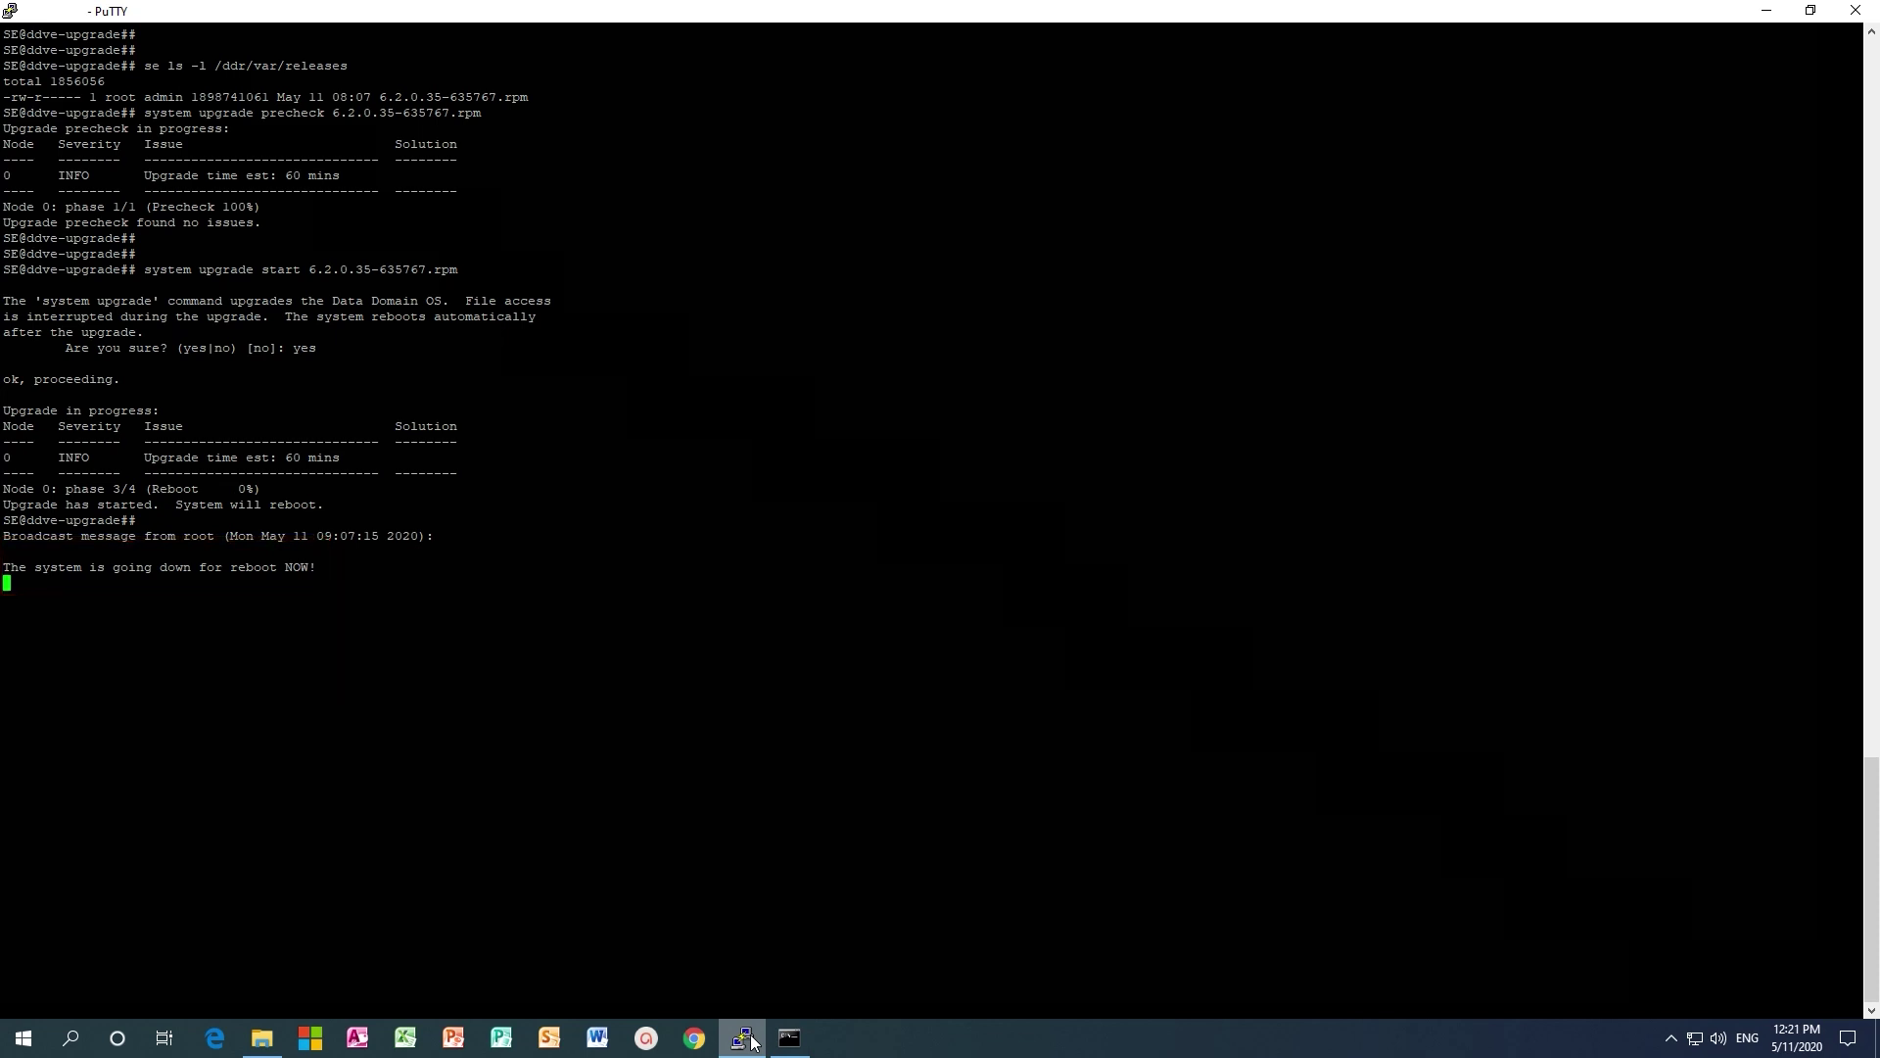
# Rerun ping -t 10.10.10.218 until 3 of 3 replies return, then stop it.
pyautogui.click(789, 1038)
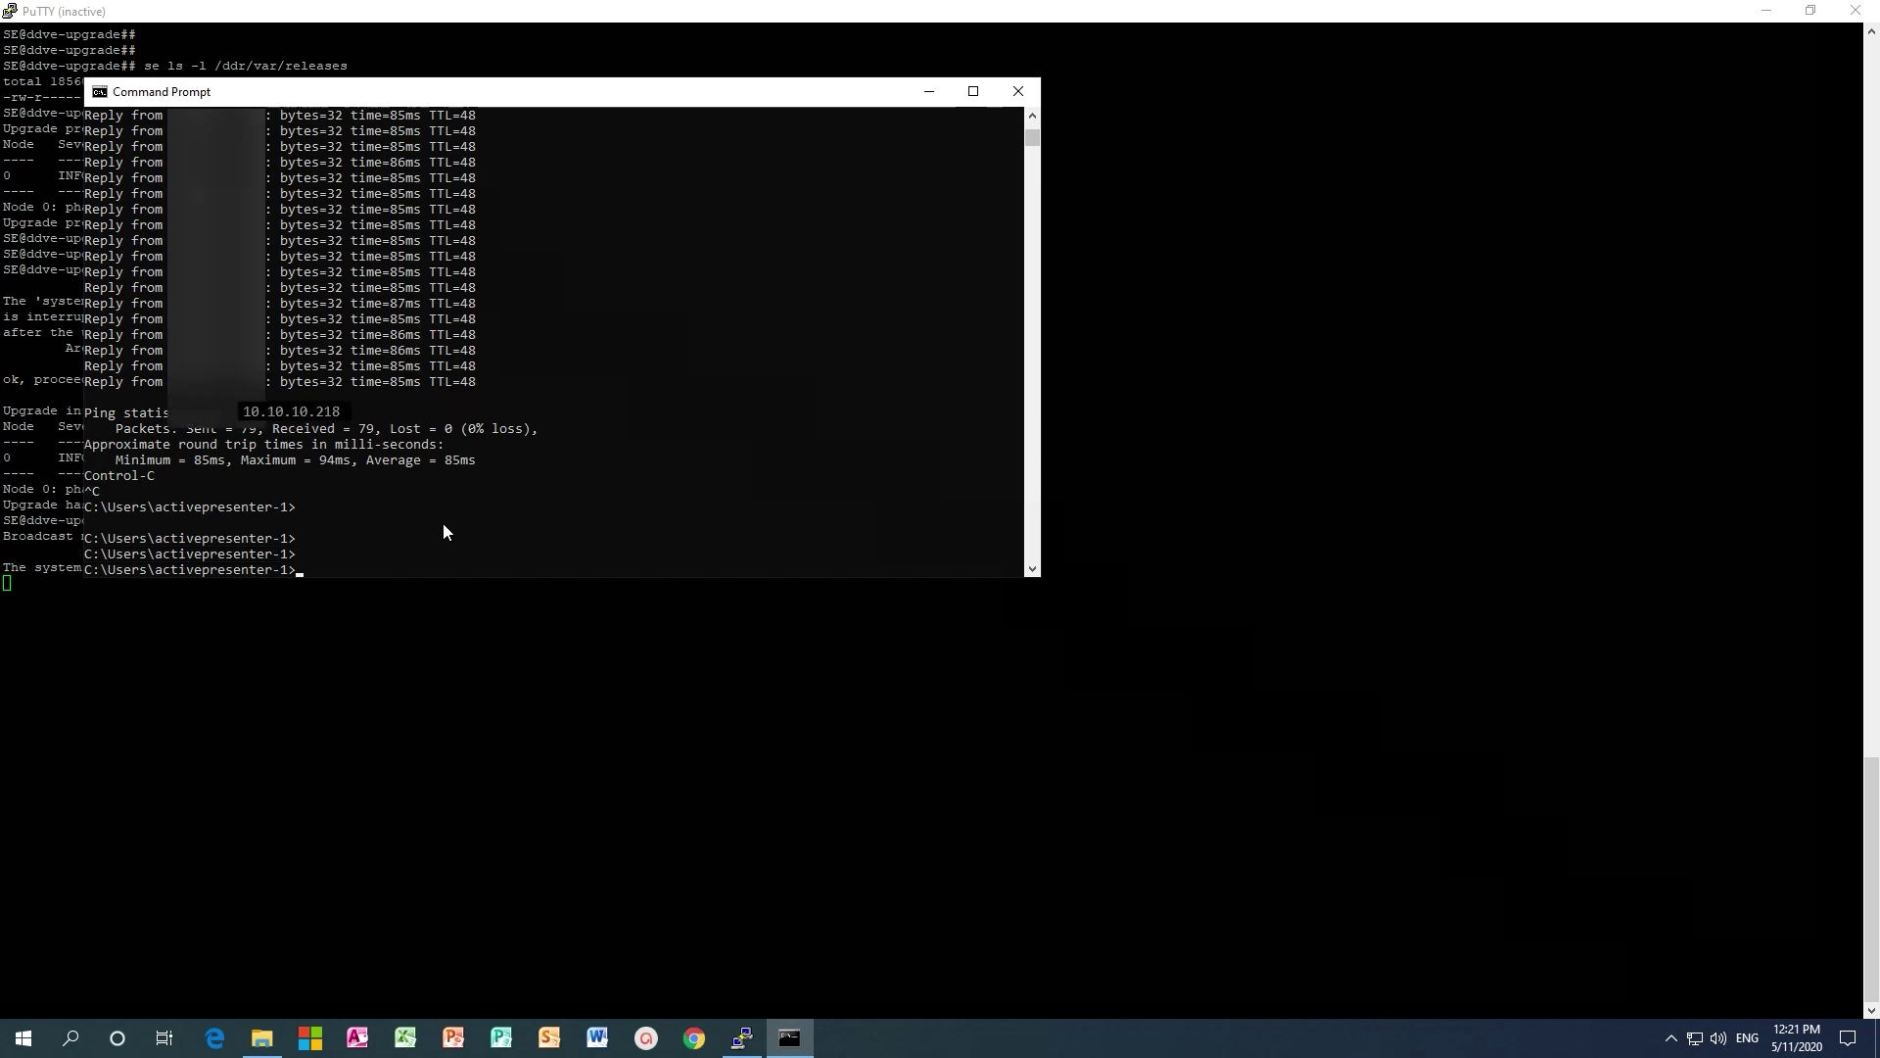
pyautogui.press('Up')
pyautogui.press('Return')
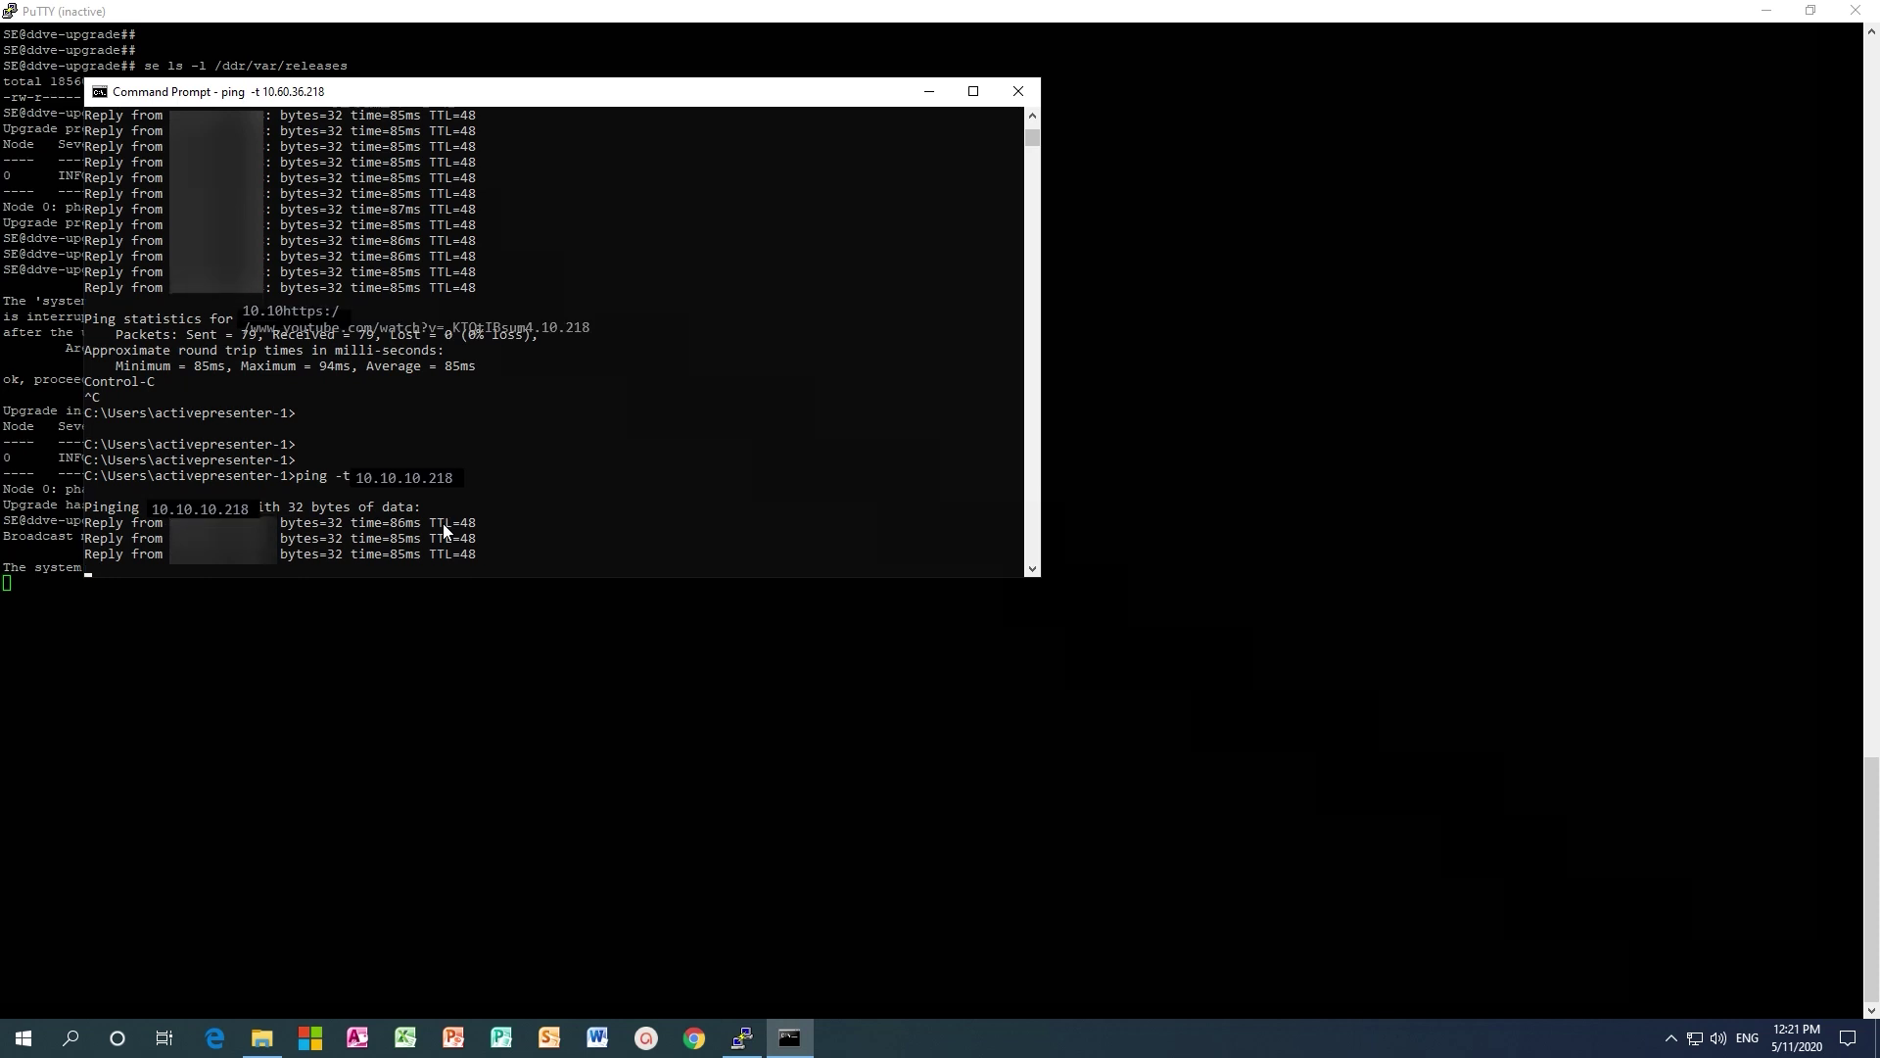
pyautogui.hotkey('ctrl', 'c')
pyautogui.press('Return')
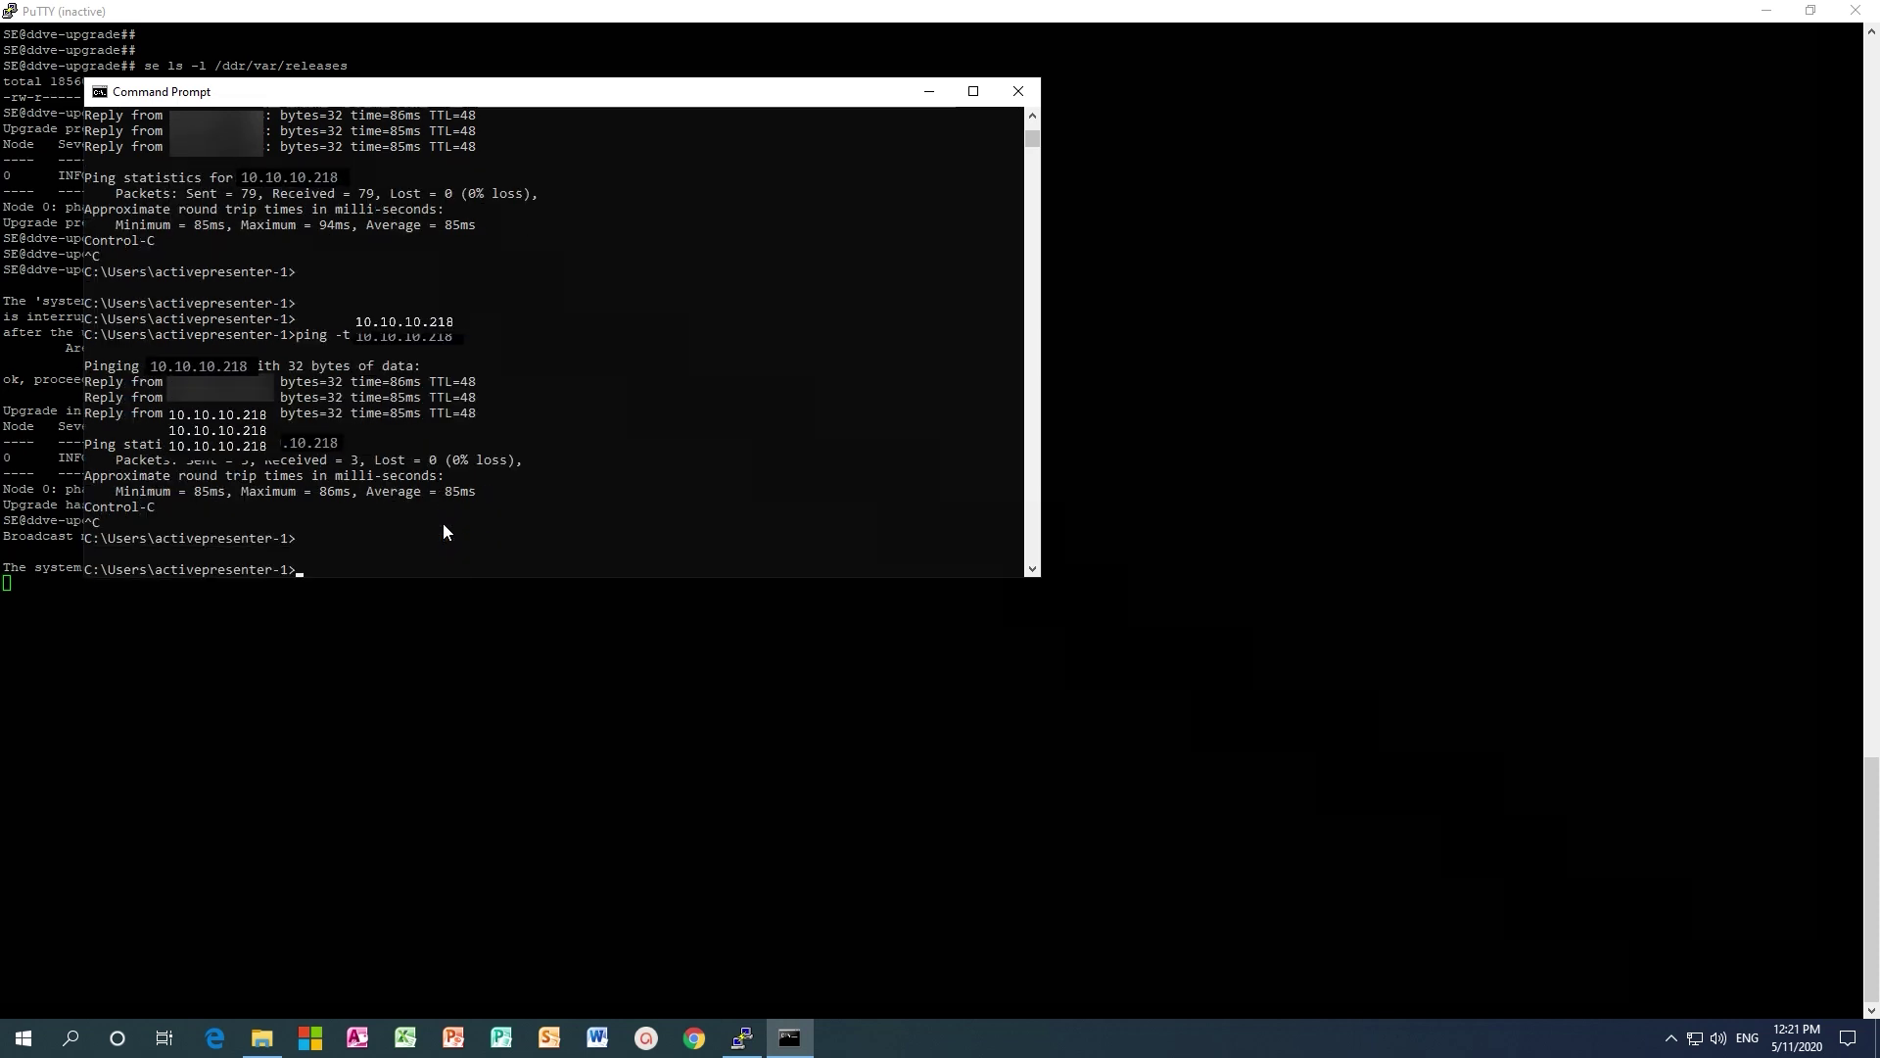
pyautogui.press('Return')
pyautogui.press('Return')
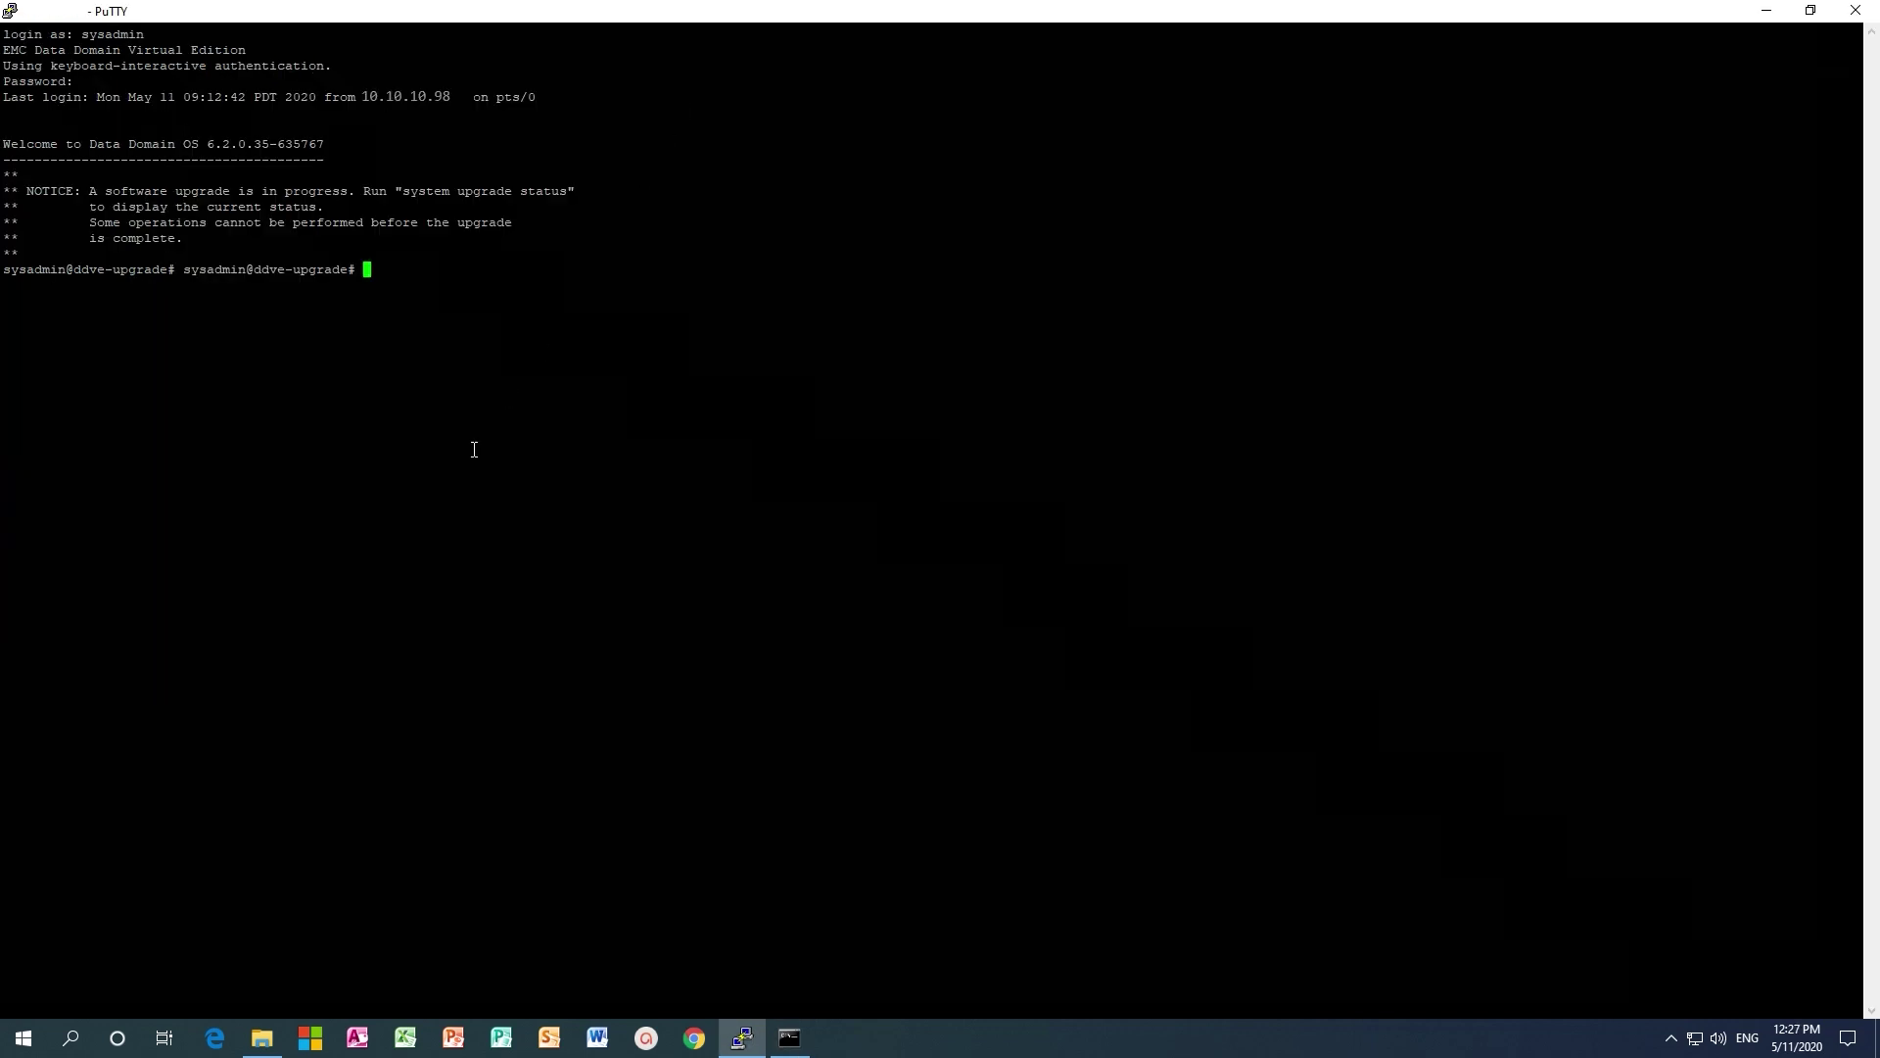
# Watch the upgrade until Node 0 shows phase 4/4 Finalize 100% and 'Upgrade successfully completed.'.
pyautogui.press('Return')
pyautogui.press('Return')
pyautogui.press('Return')
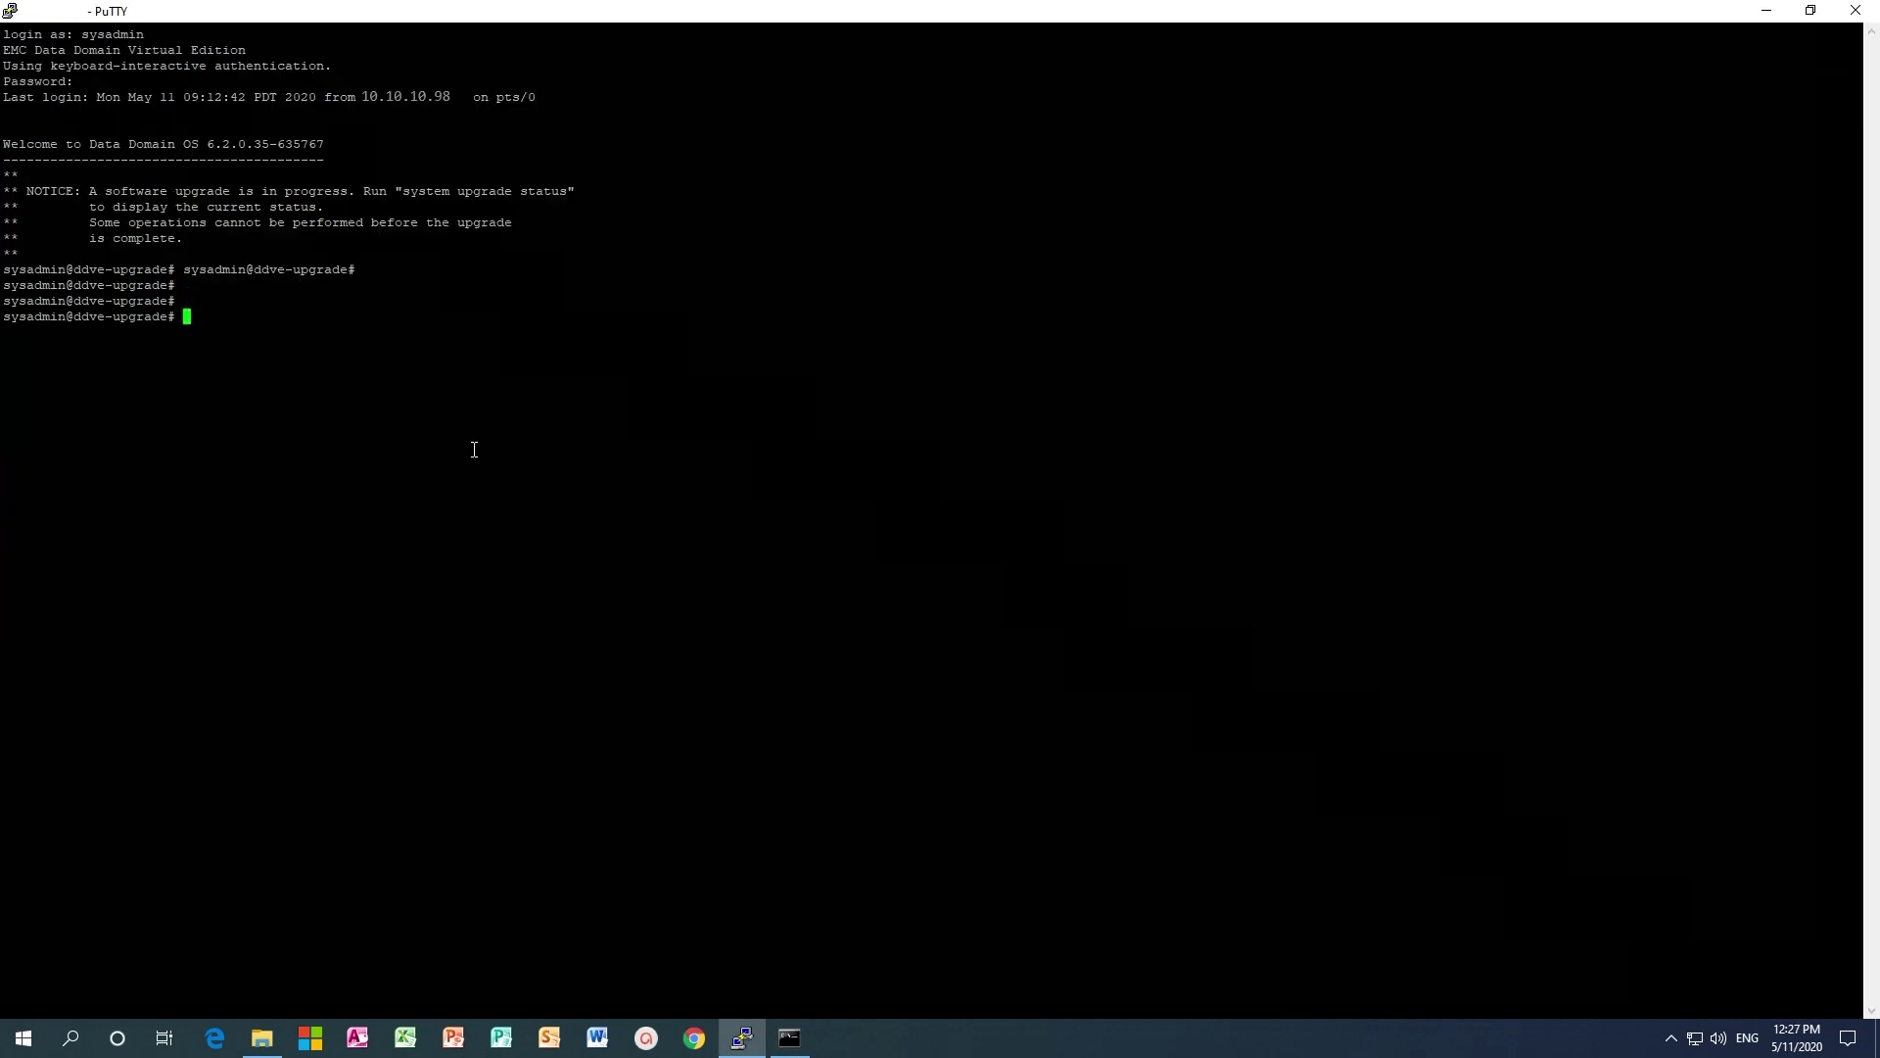
pyautogui.write('syst')
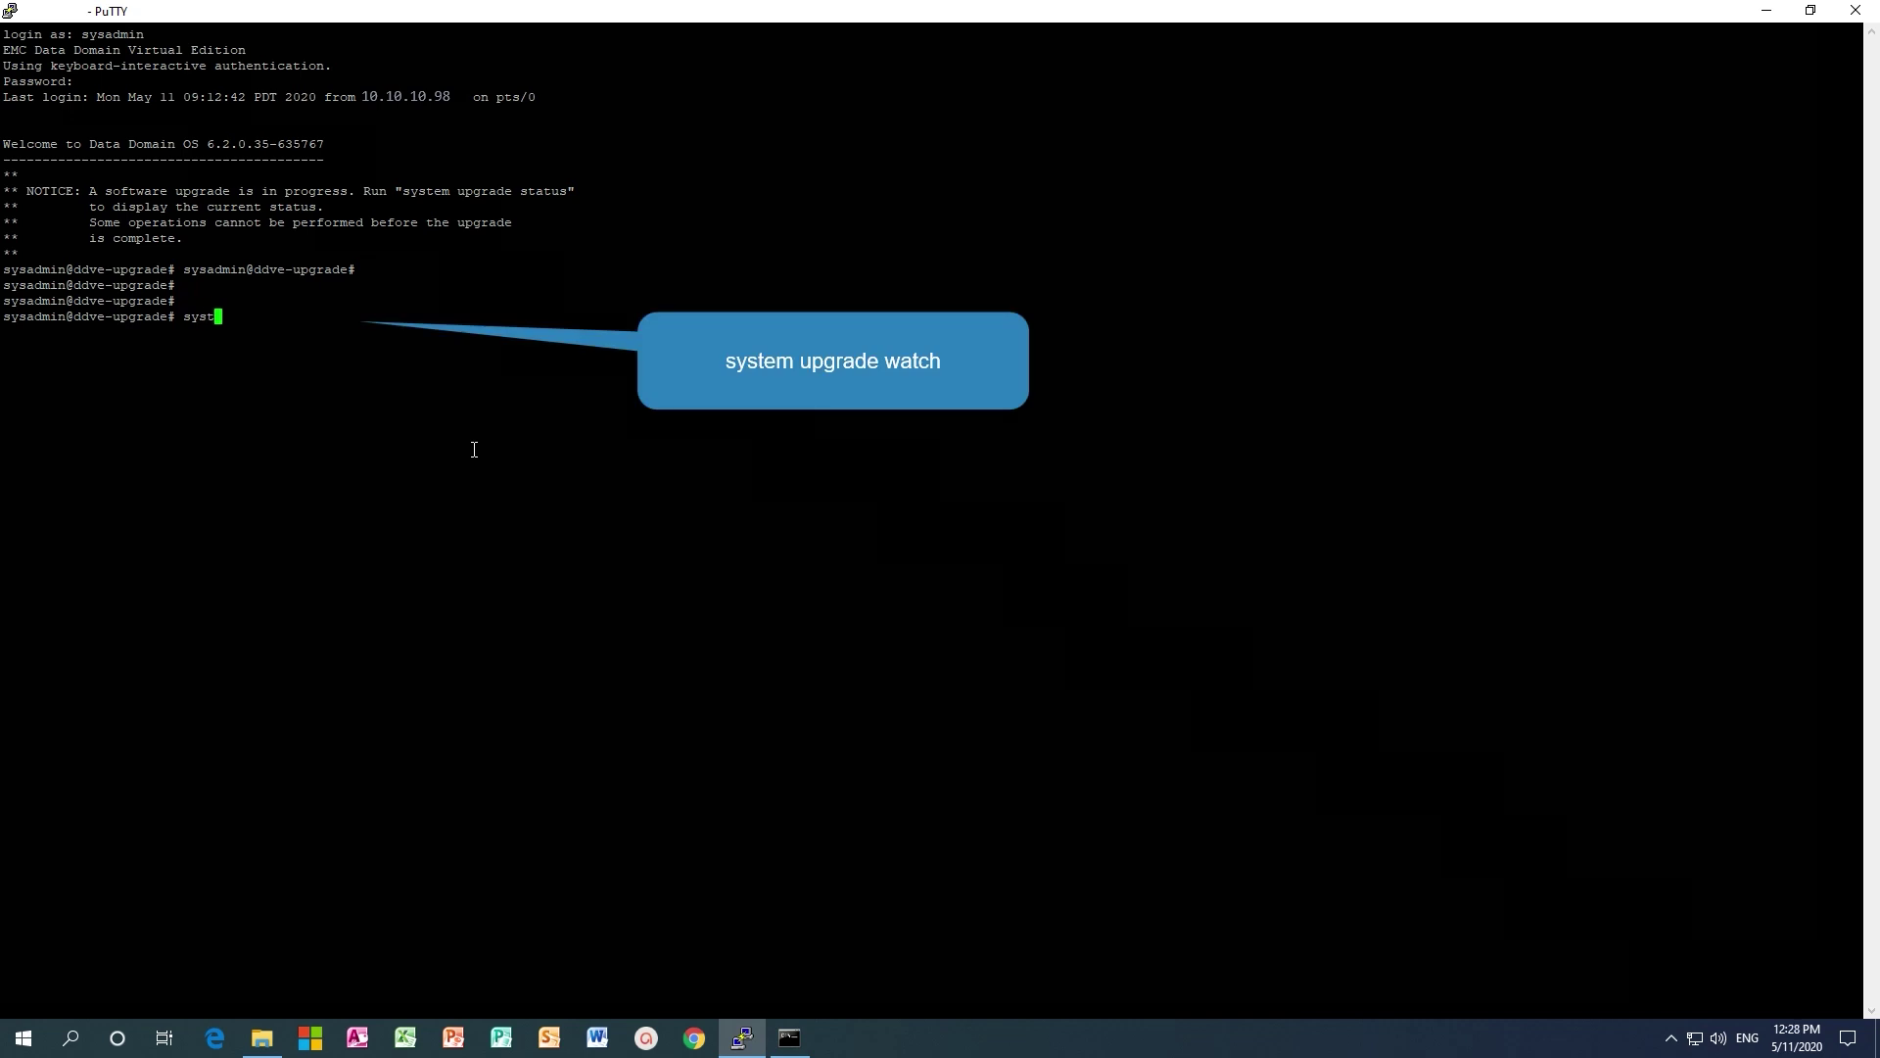
pyautogui.write('em upgrade watch')
pyautogui.press('Return')
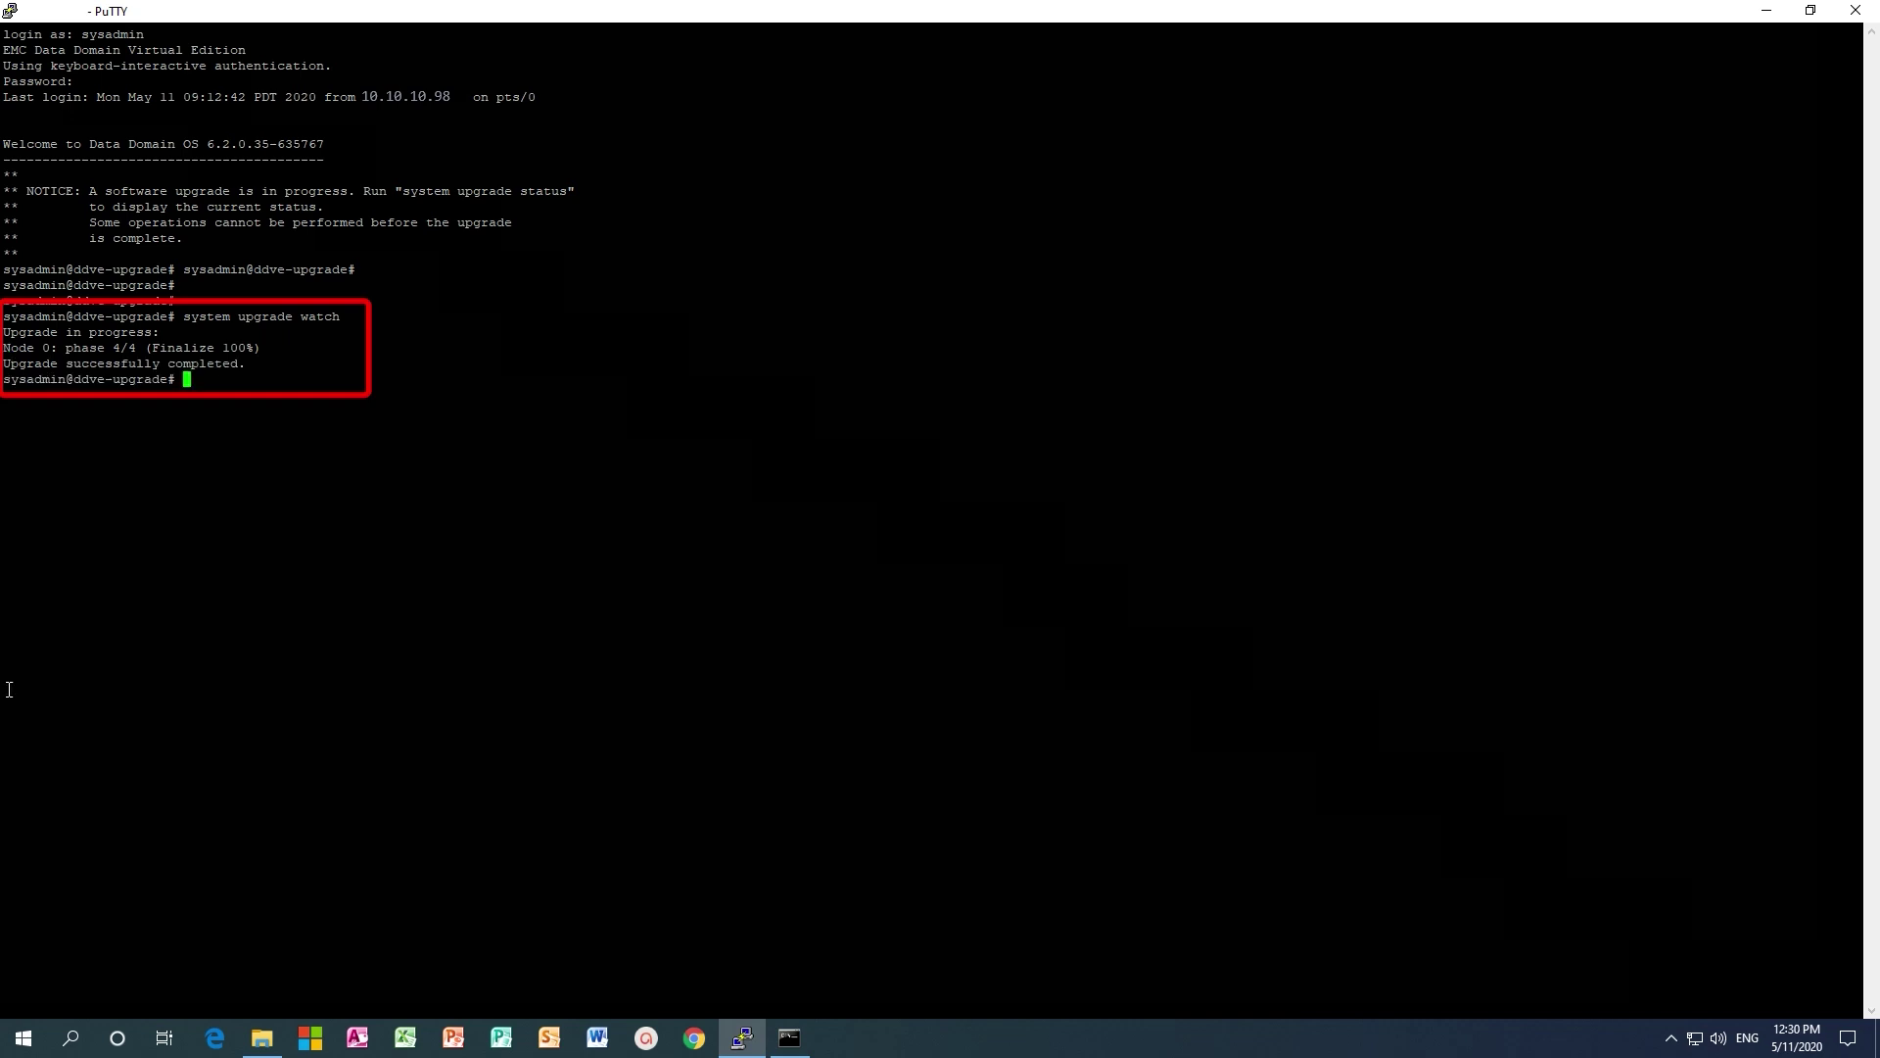
pyautogui.doubleClick(172, 362)
pyautogui.press('Return')
pyautogui.press('Return')
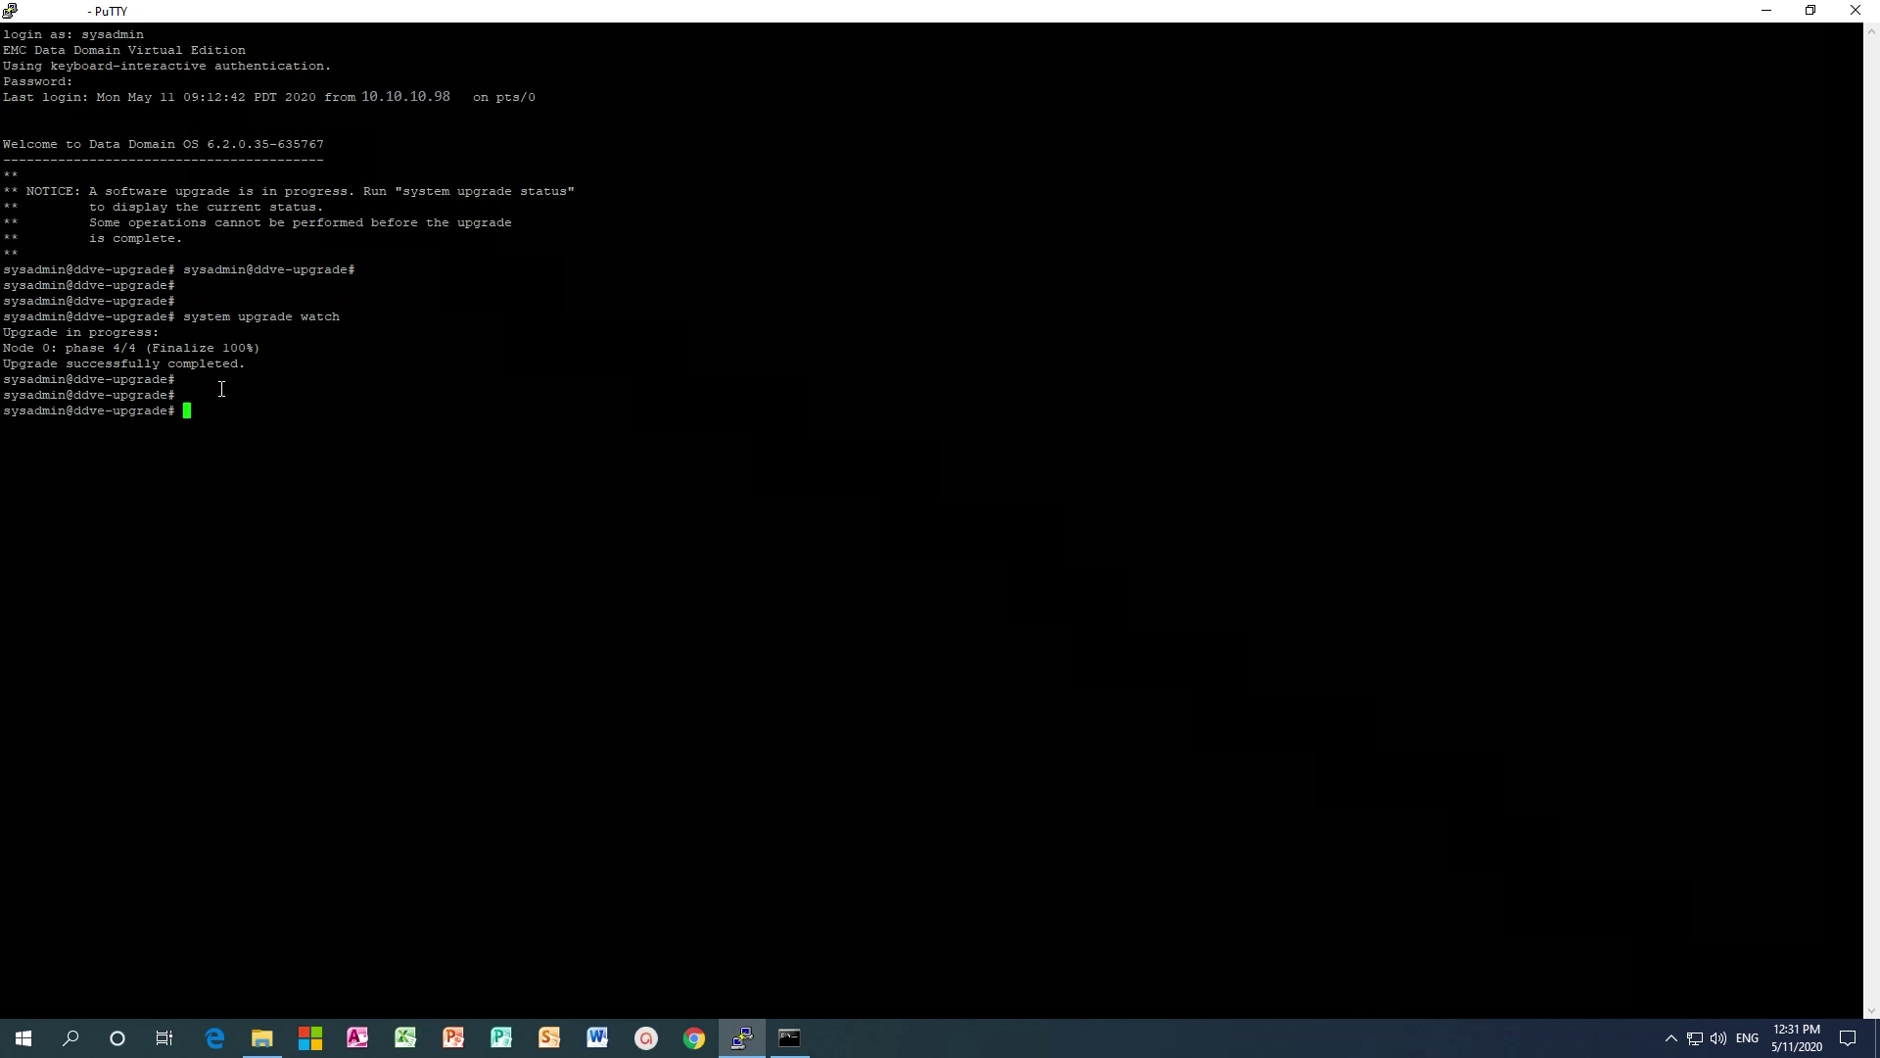
# Run system show version, fi st and alerts show current to confirm DD OS 6.2.0.35-635767, a running filesystem and no alerts.
pyautogui.write('syste')
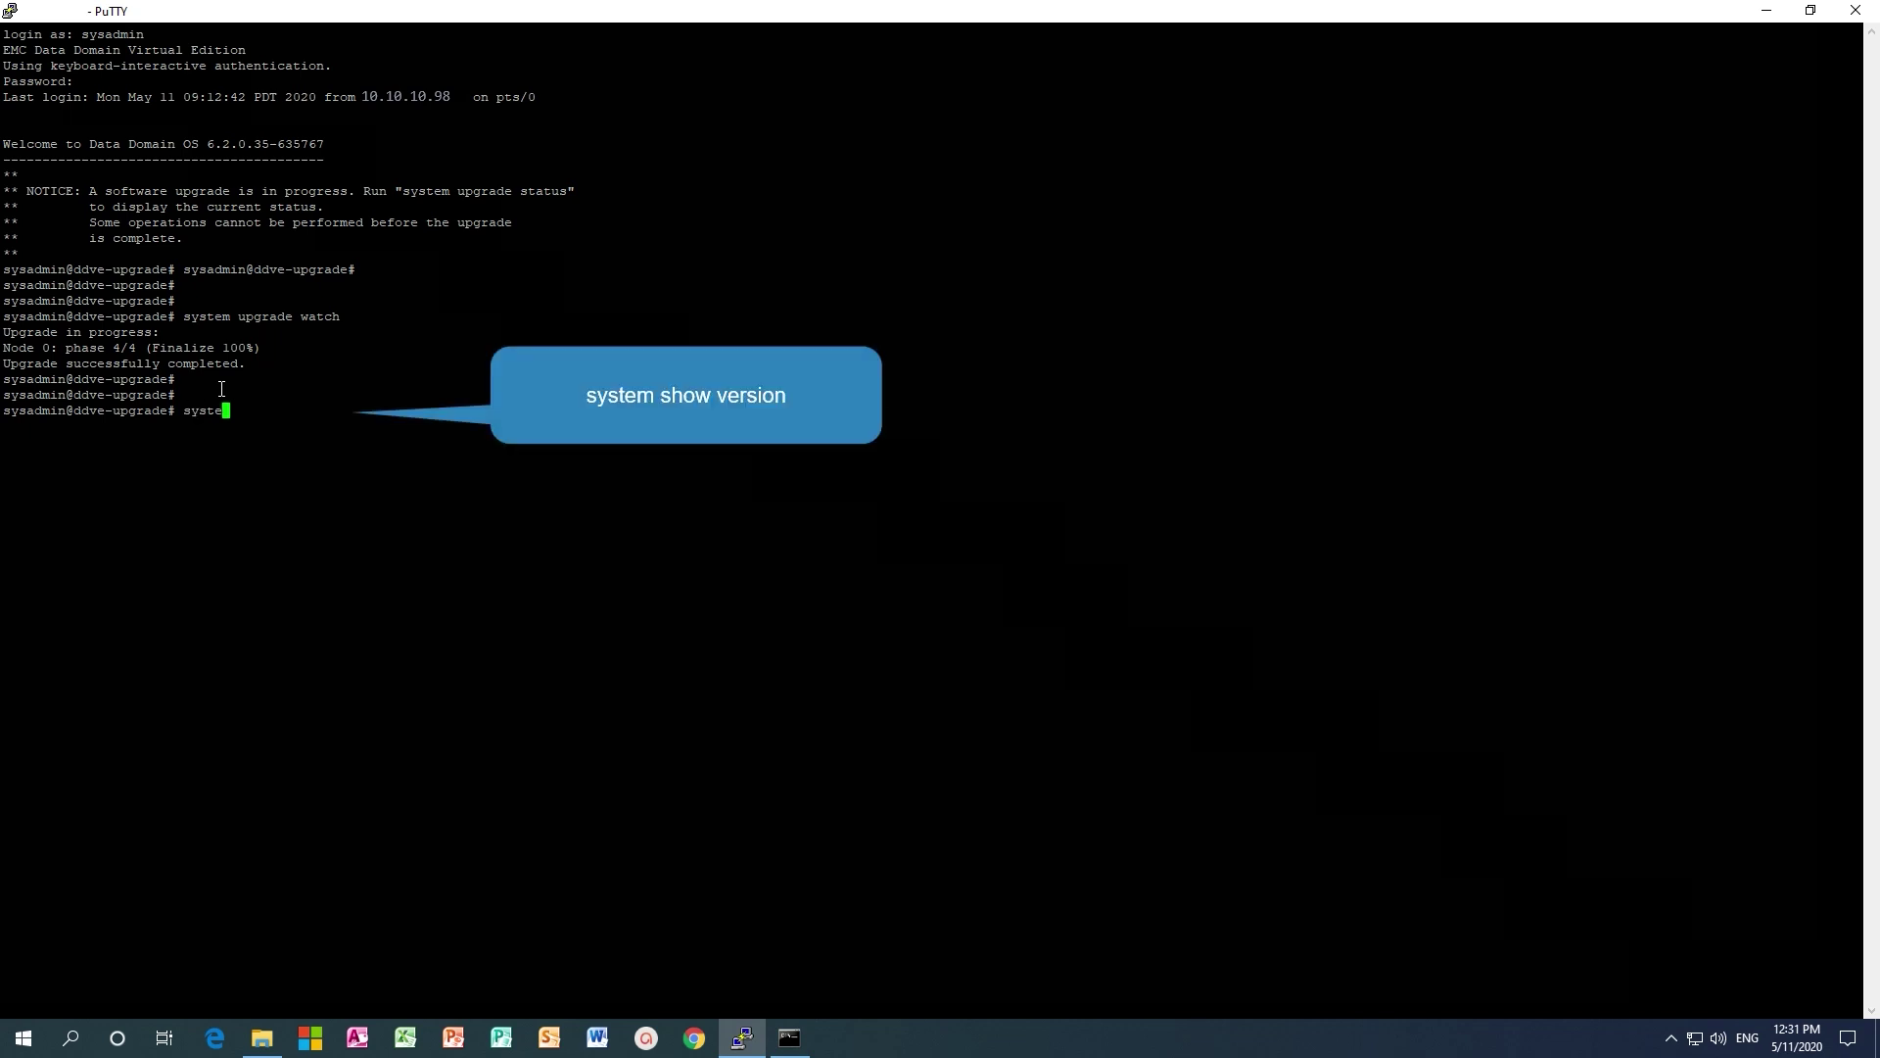
pyautogui.write('m show version')
pyautogui.press('Return')
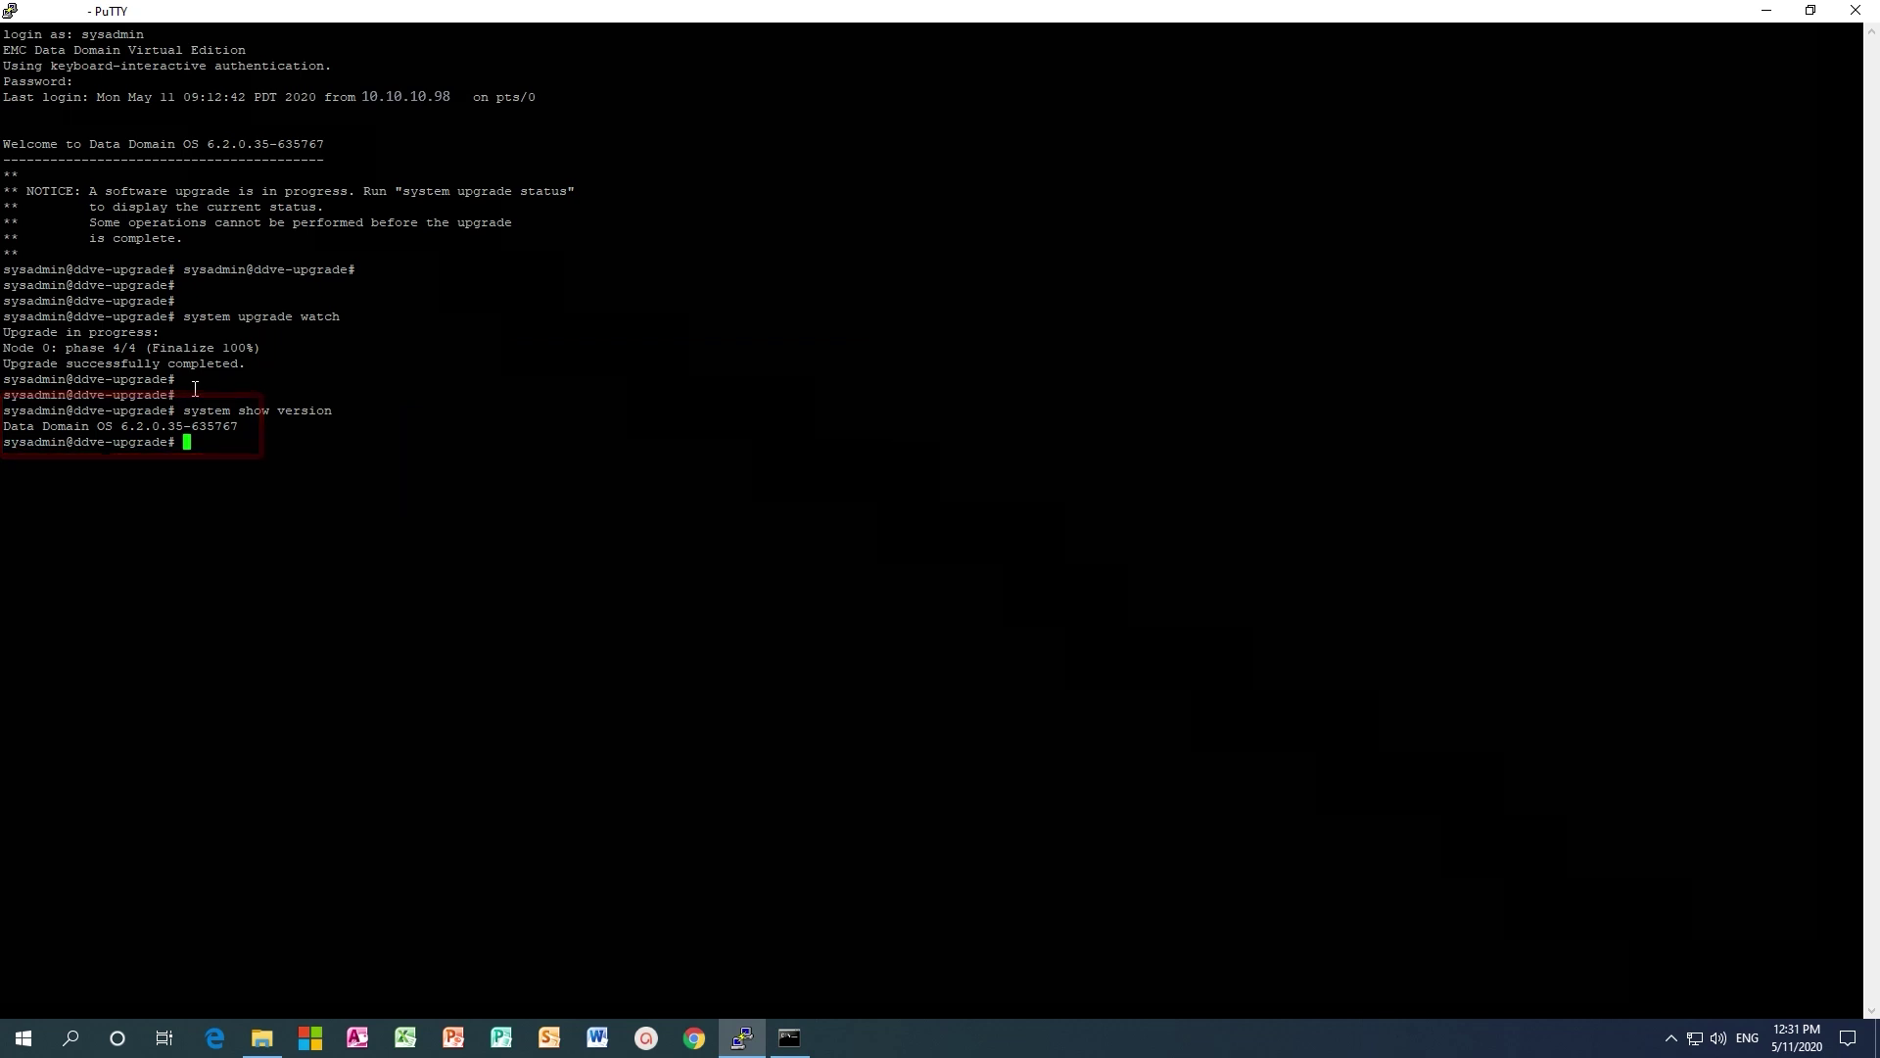
pyautogui.write('fi st')
pyautogui.press('Return')
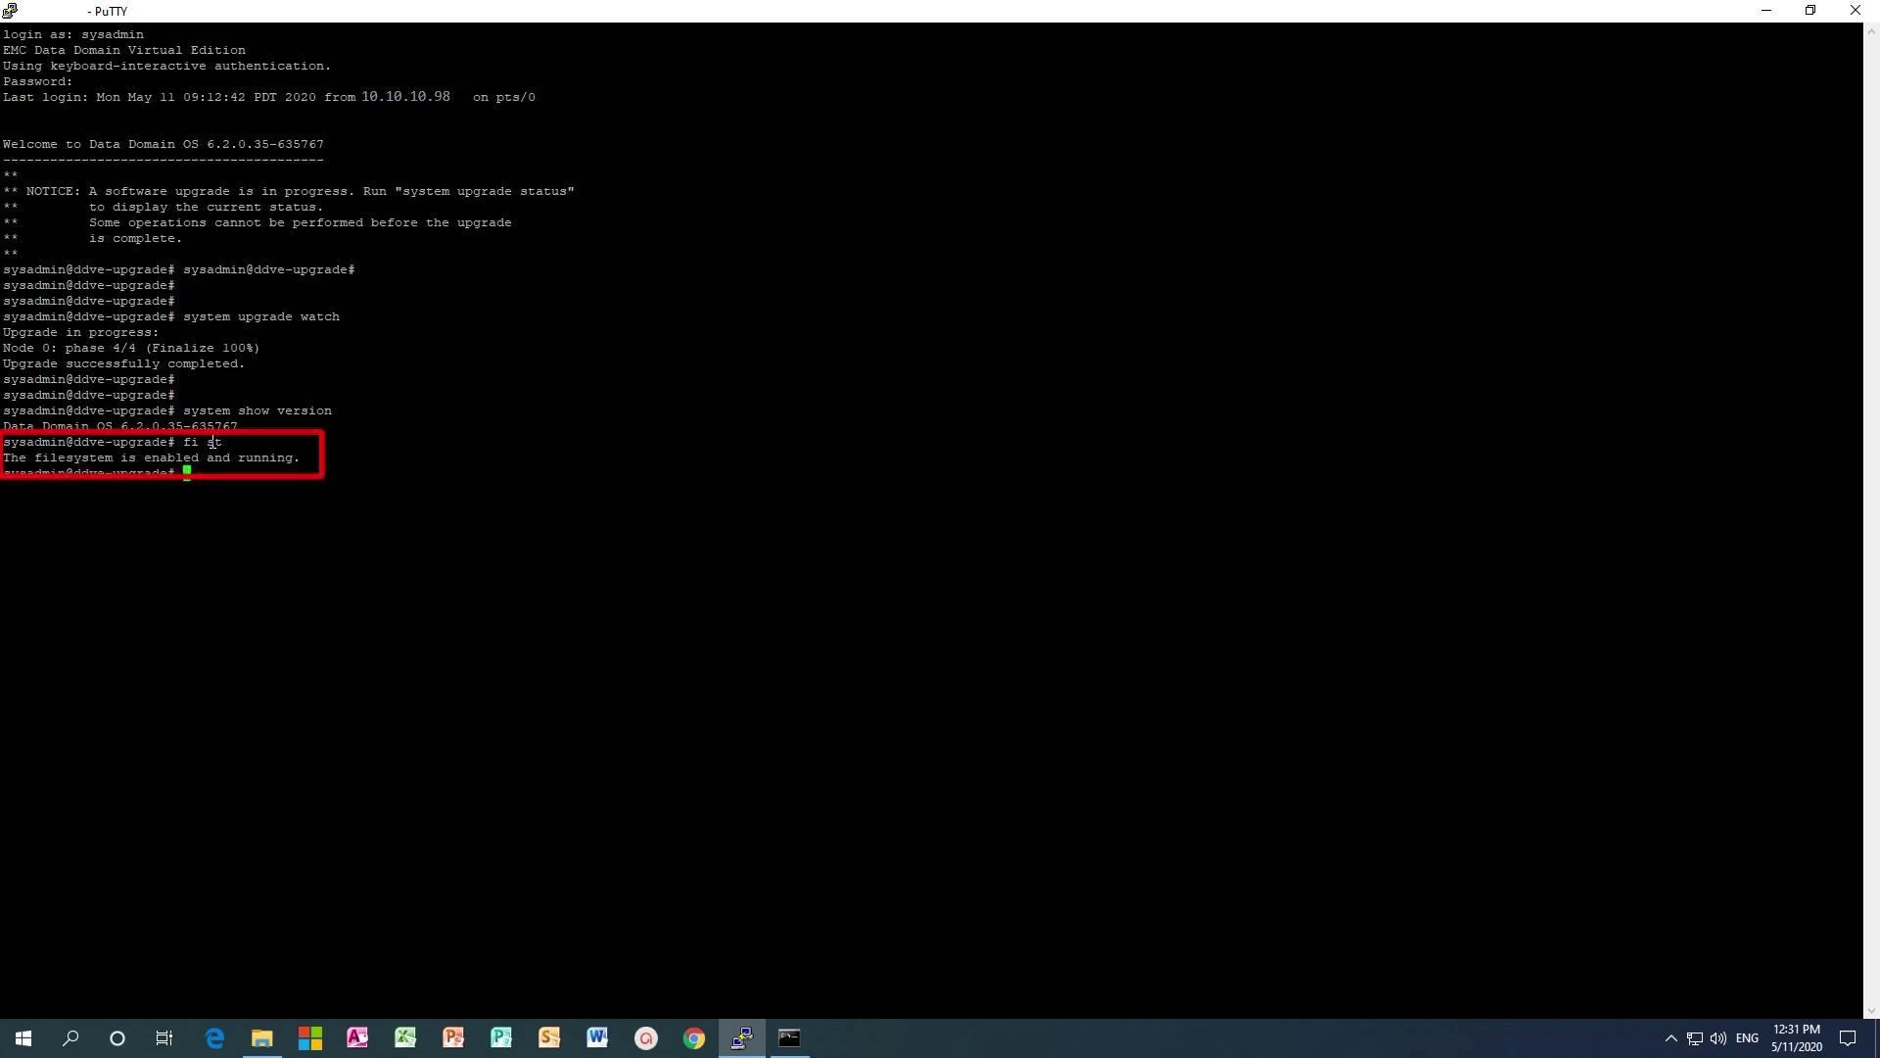
pyautogui.write('alerts ')
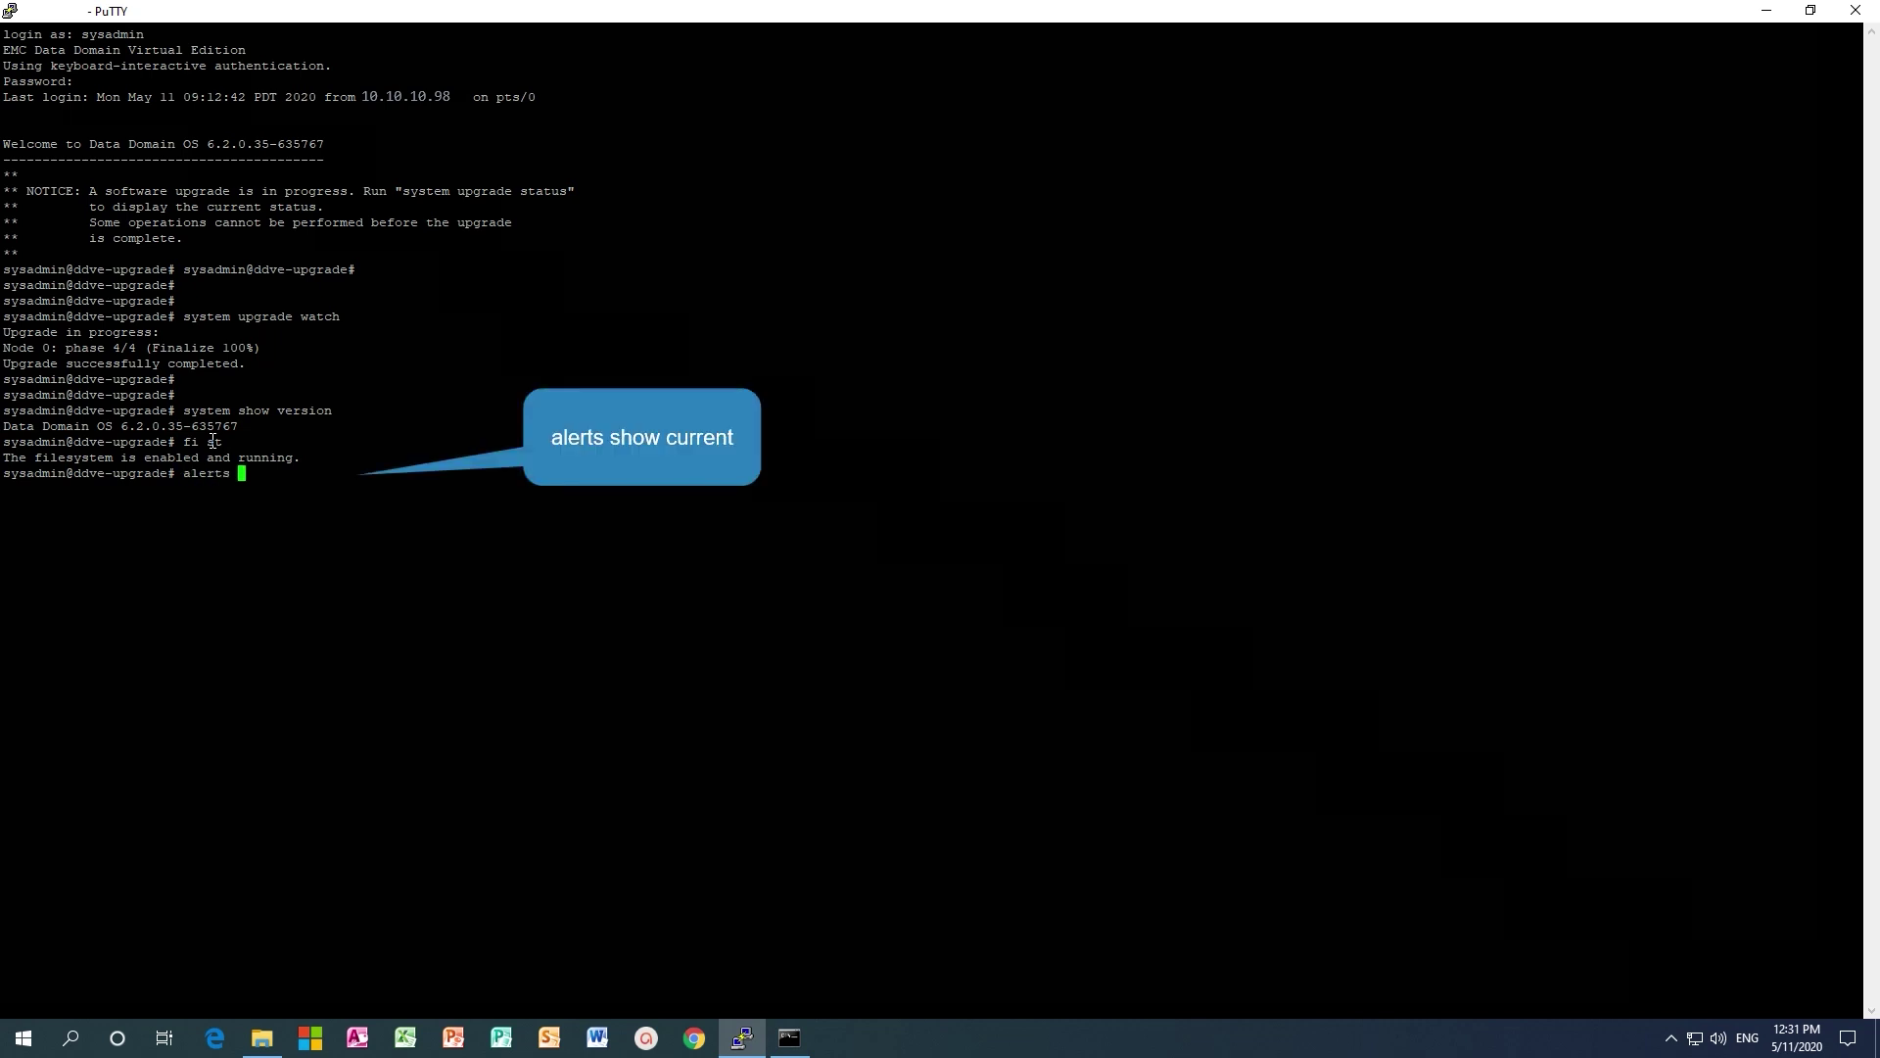
pyautogui.write('show current')
pyautogui.press('Return')
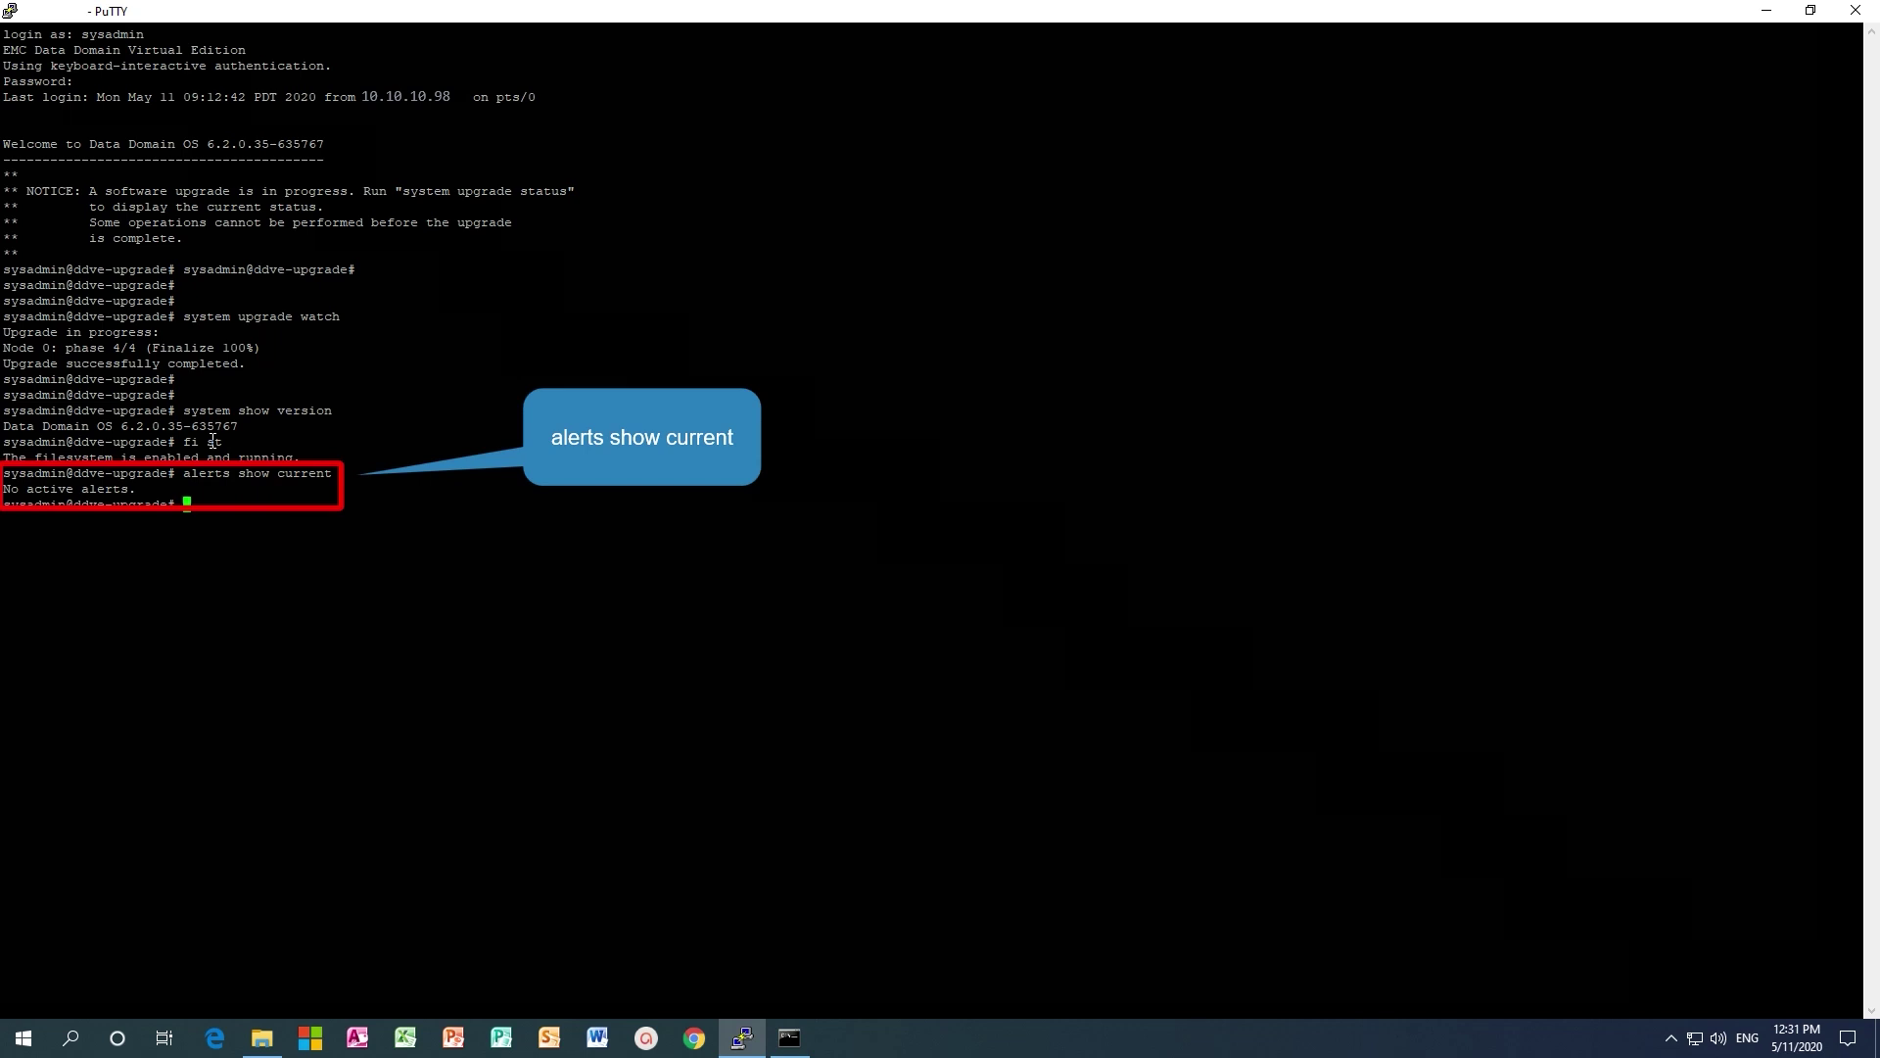